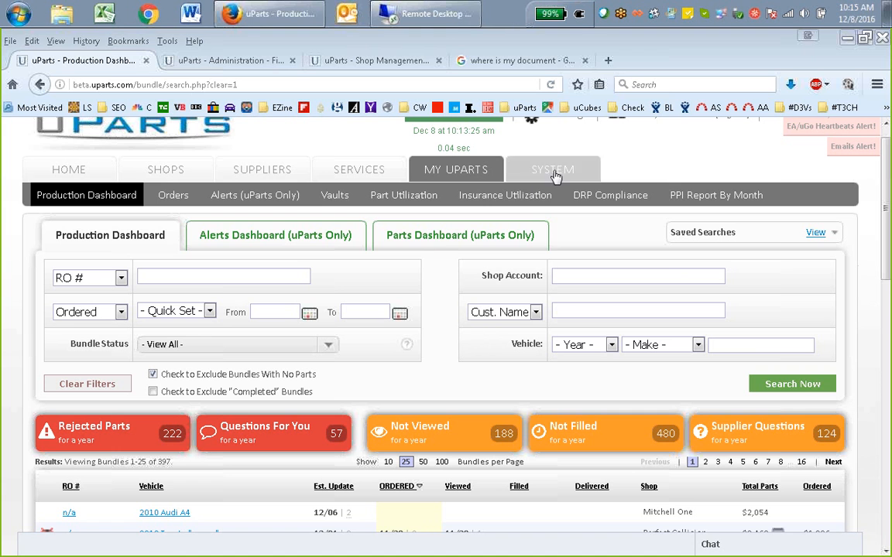
# Bring up the Perfect Collision shop management page and highlight the shop name in its heading
pyautogui.click(378, 62)
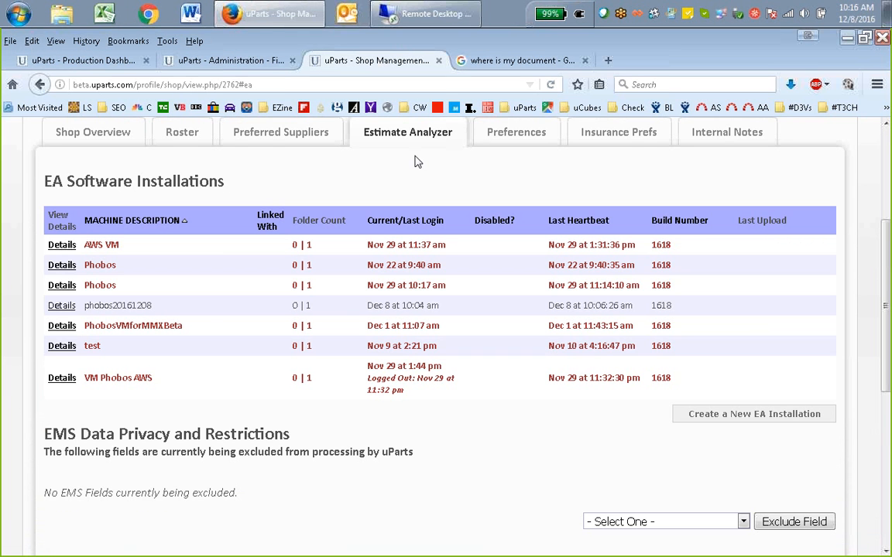
pyautogui.scroll(2, 448, 288)
pyautogui.scroll(3, 448, 288)
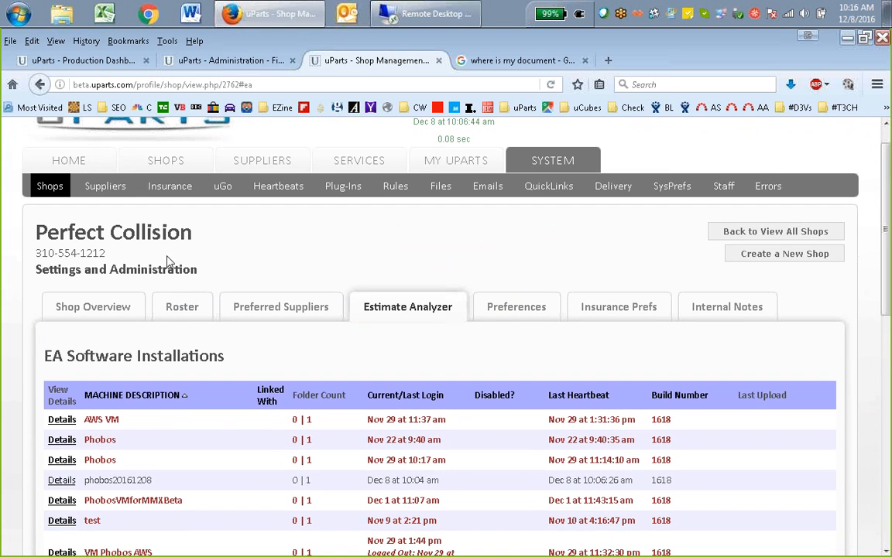
pyautogui.doubleClick(80, 84)
pyautogui.moveTo(36, 232); pyautogui.dragTo(189, 232)
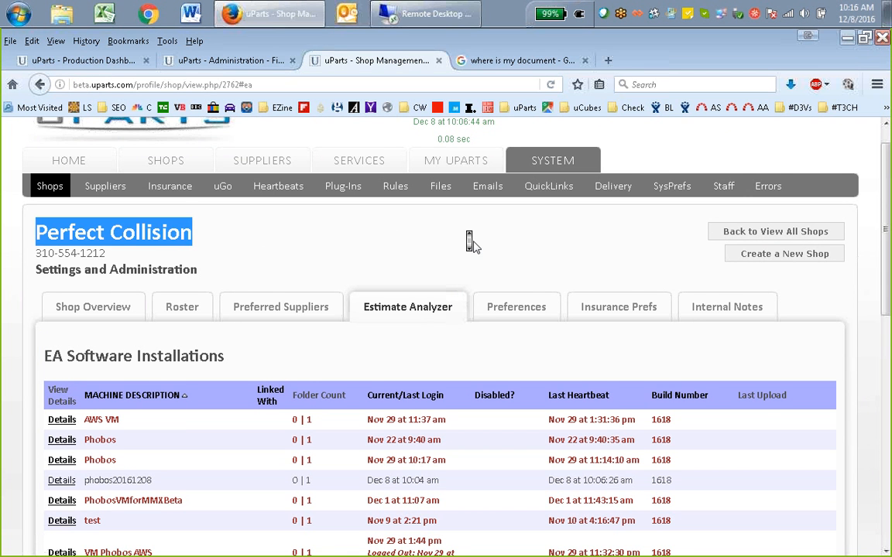
# Review the shop's EA Software Installations list and highlight the phobos20161208 machine description
pyautogui.scroll(-2, 470, 241)
pyautogui.scroll(-1, 464, 331)
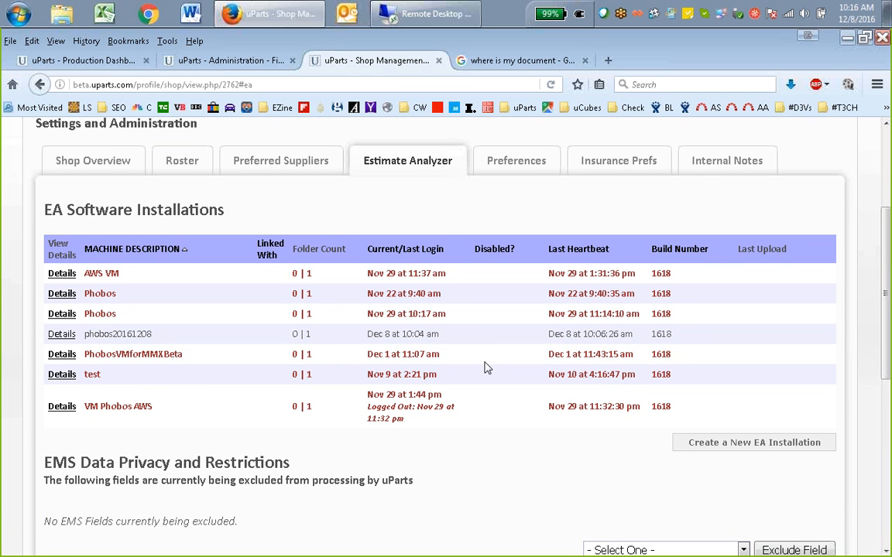
pyautogui.scroll(-1, 480, 362)
pyautogui.scroll(2, 480, 363)
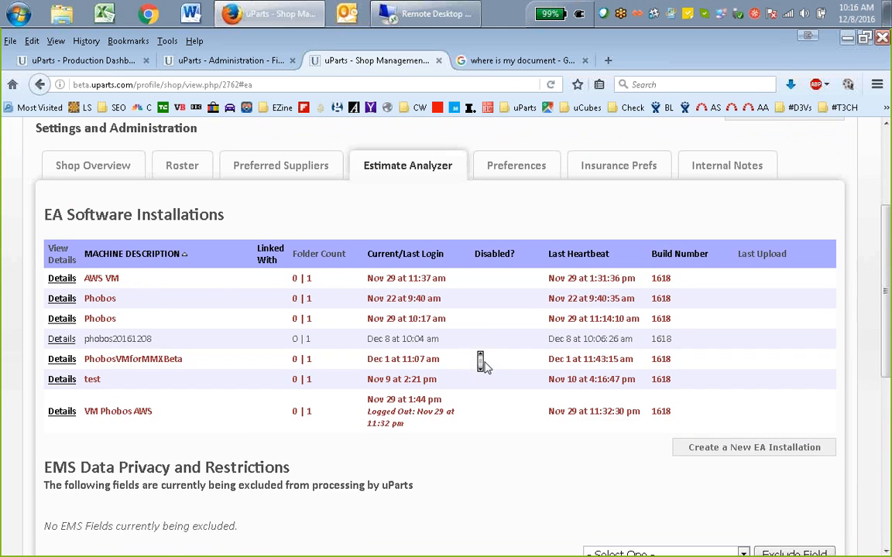
pyautogui.scroll(1, 480, 363)
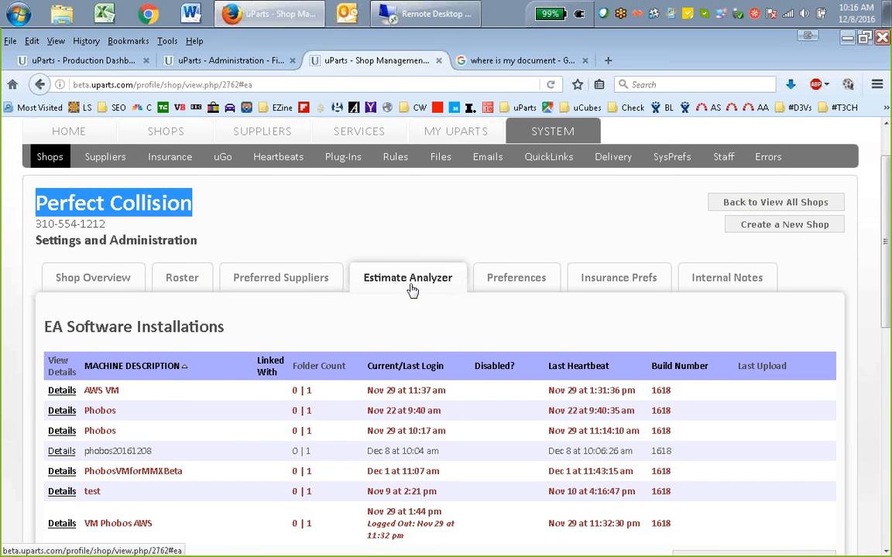
pyautogui.scroll(-2, 412, 290)
pyautogui.scroll(2, 369, 249)
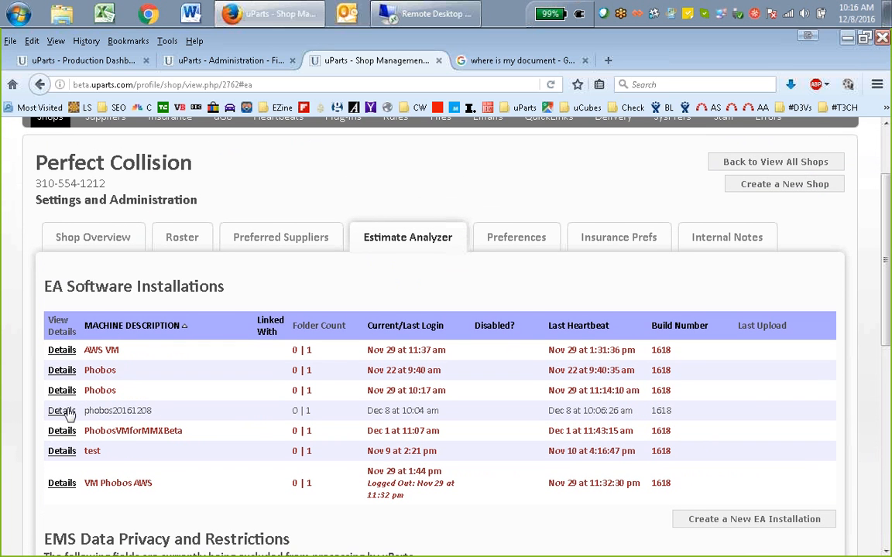
pyautogui.doubleClick(115, 411)
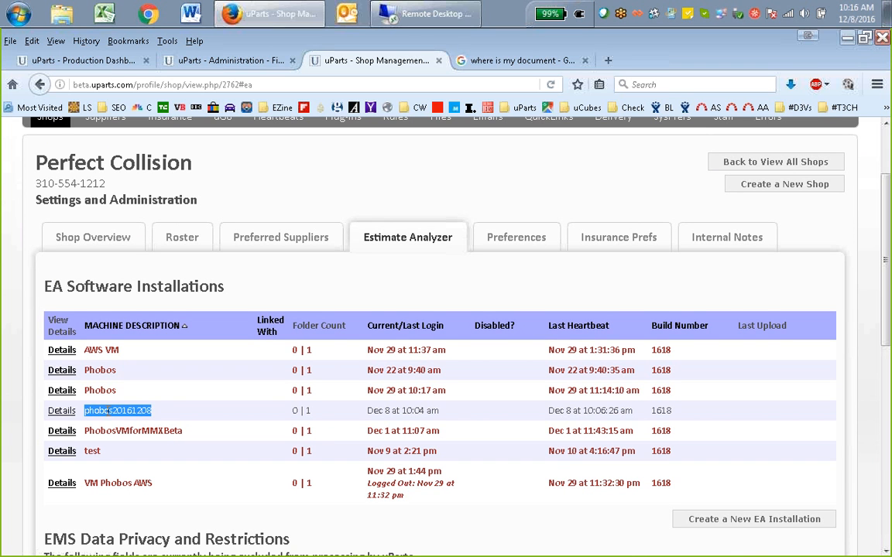
pyautogui.click(195, 420)
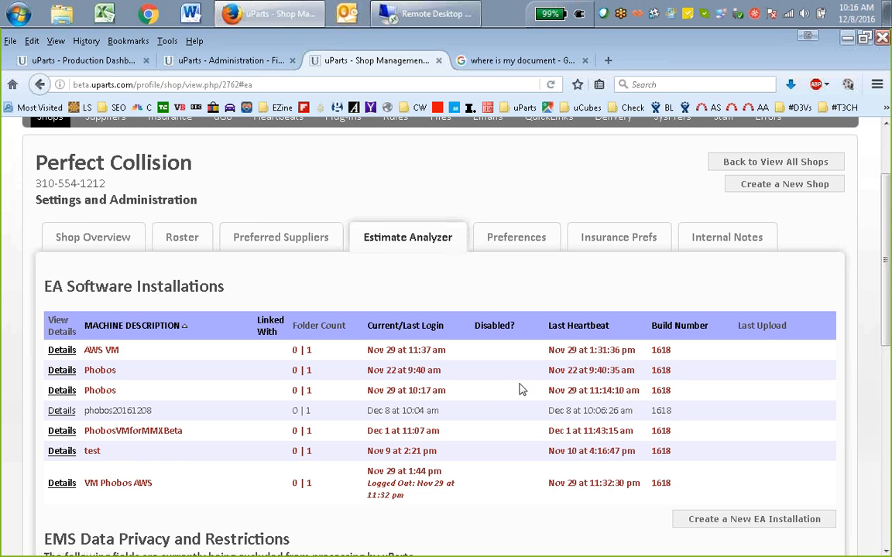
# Compare the Last Heartbeat times of the EA installations, focusing on the phobos20161208 row
pyautogui.scroll(-1, 534, 371)
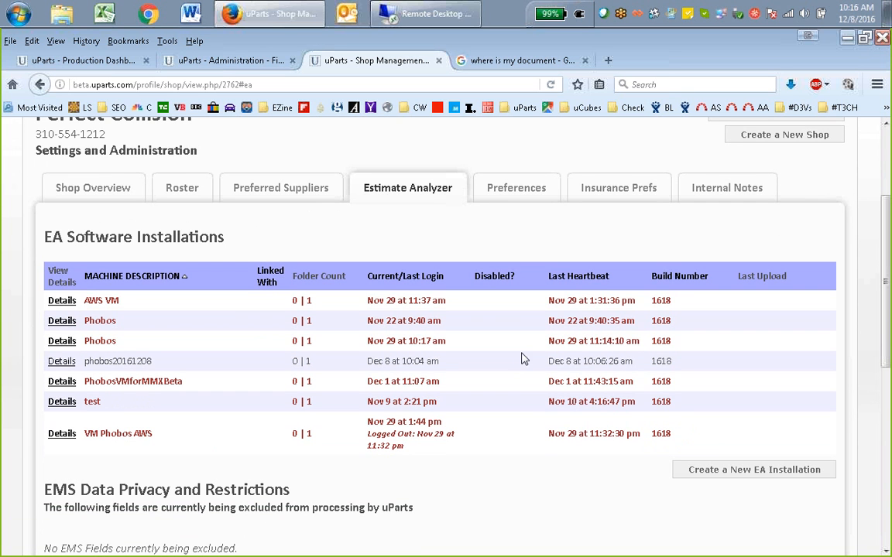
pyautogui.doubleClick(155, 237)
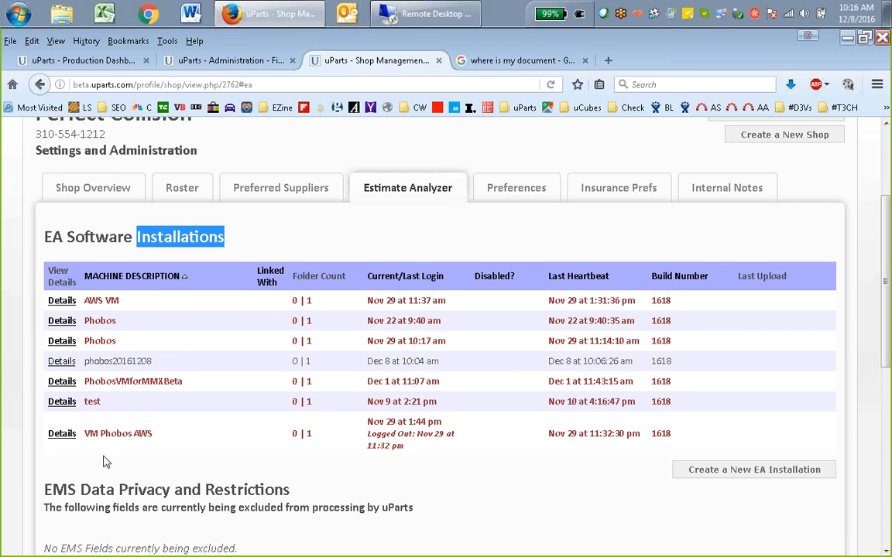
pyautogui.moveTo(548, 341); pyautogui.dragTo(641, 348)
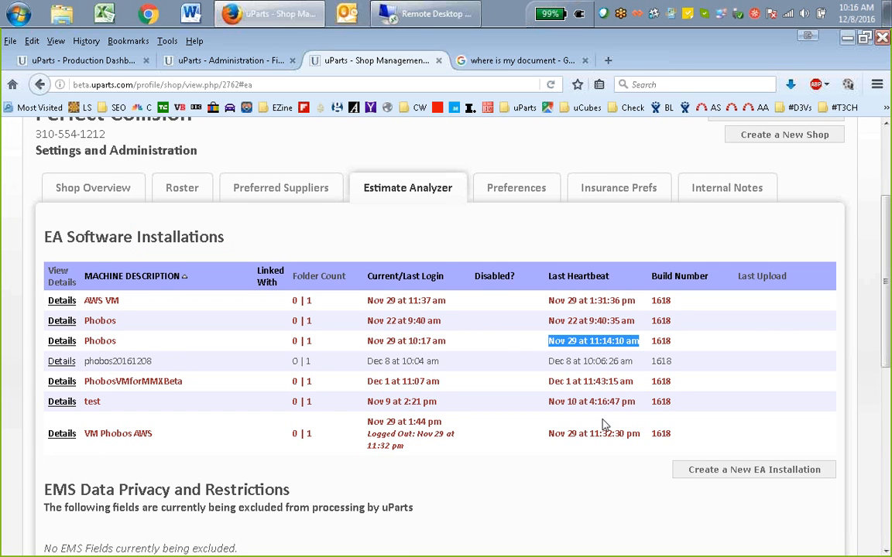
pyautogui.click(593, 362)
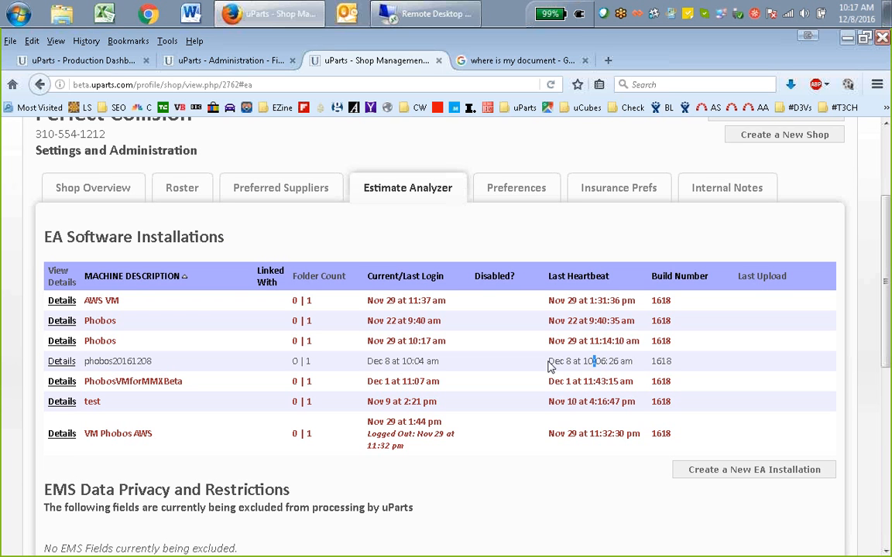
pyautogui.moveTo(550, 363); pyautogui.dragTo(637, 365)
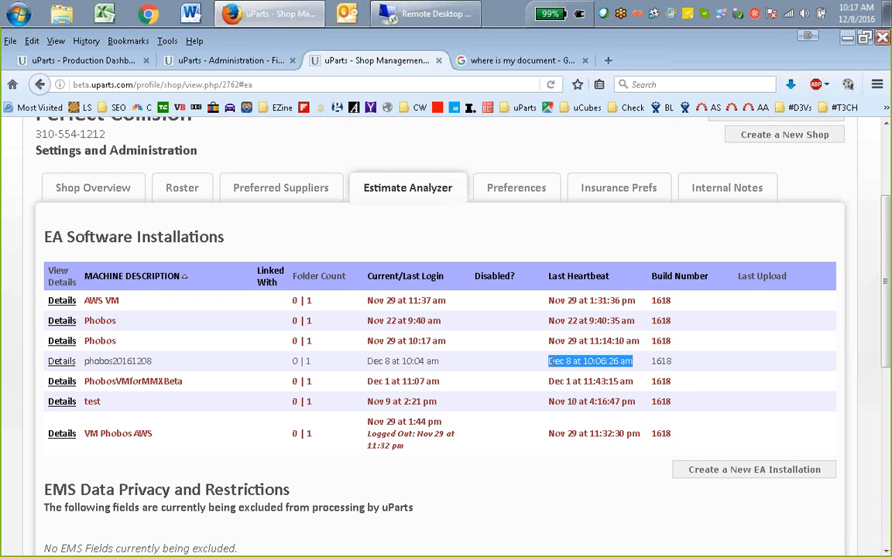
pyautogui.click(567, 361)
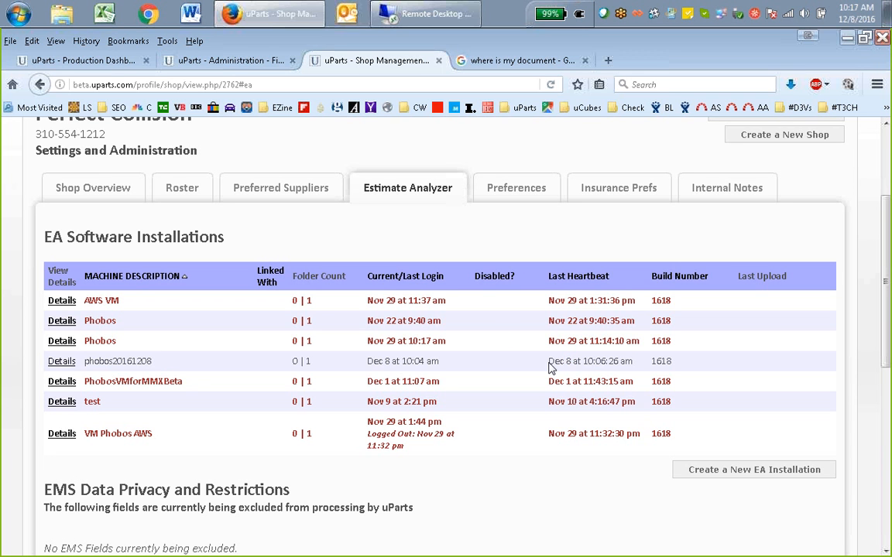
pyautogui.moveTo(549, 368); pyautogui.dragTo(676, 368)
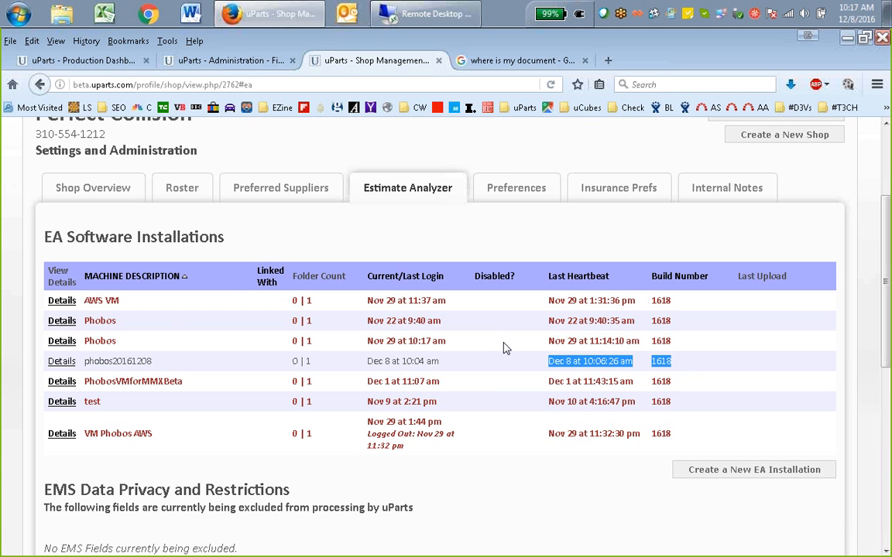
pyautogui.doubleClick(121, 362)
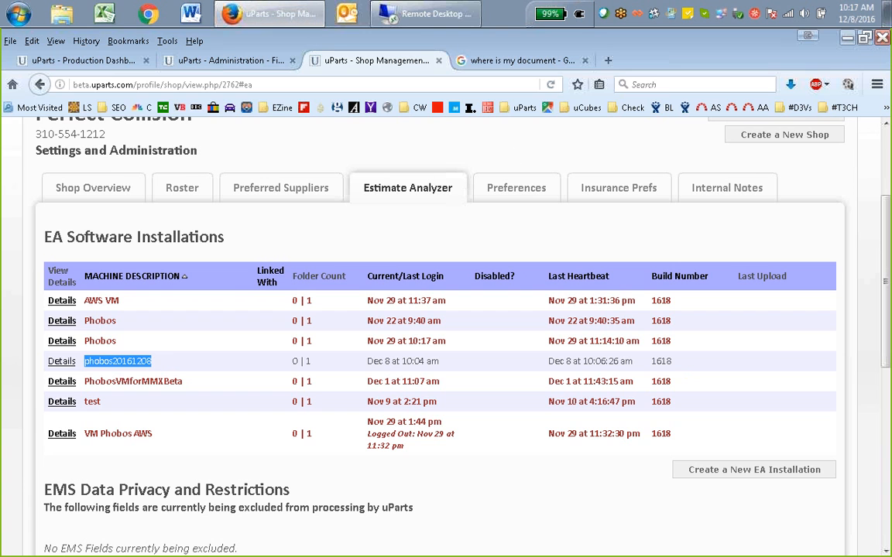
pyautogui.hotkey('alt', 'Tab')
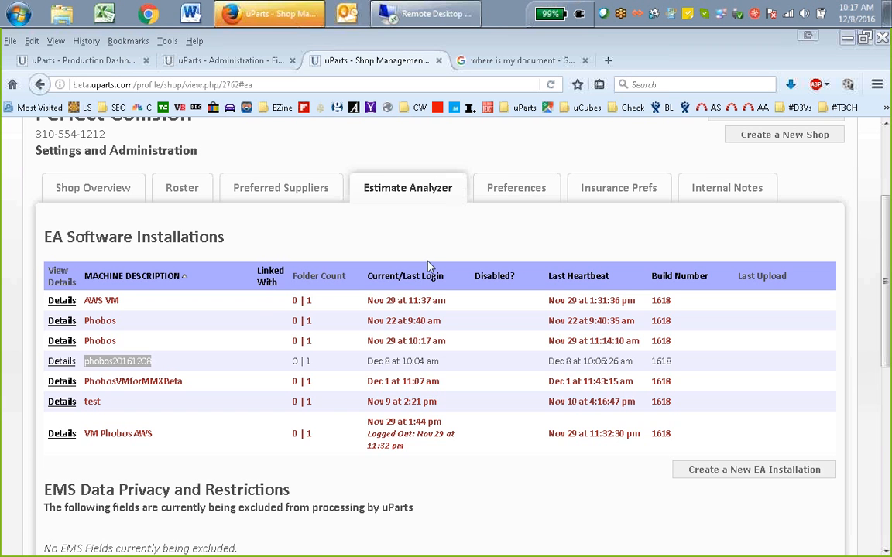
# Open the details of the phobos20161208 installation and highlight the local path of its EMS export folder
pyautogui.scroll(3, 424, 232)
pyautogui.scroll(-2, 464, 294)
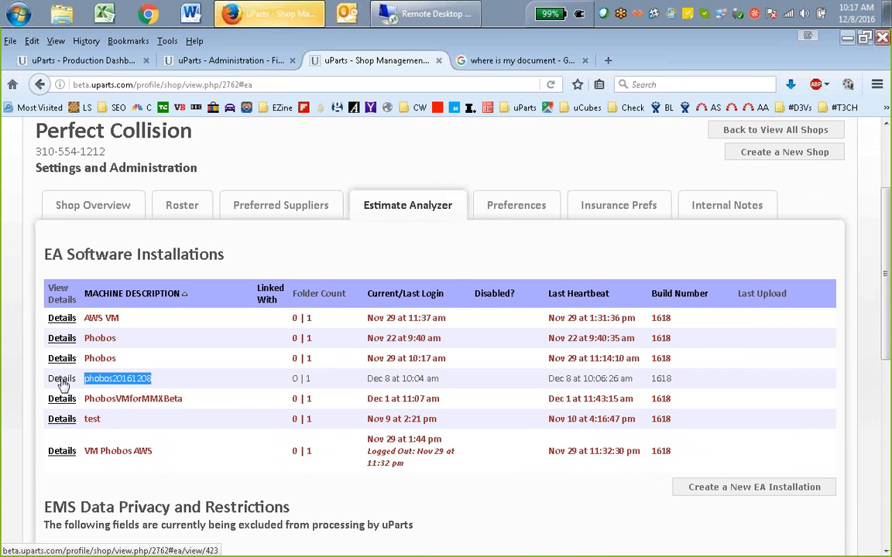
pyautogui.scroll(-1, 234, 391)
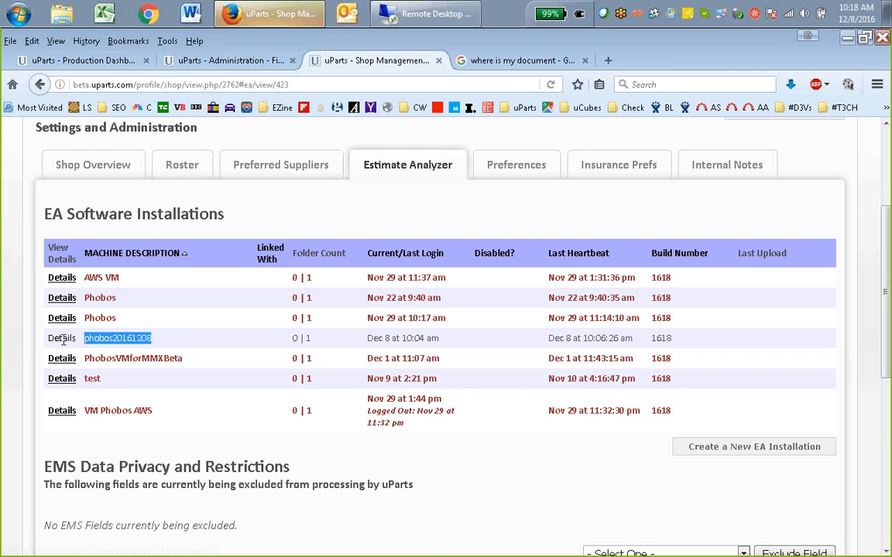
pyautogui.click(62, 338)
pyautogui.scroll(-5, 402, 368)
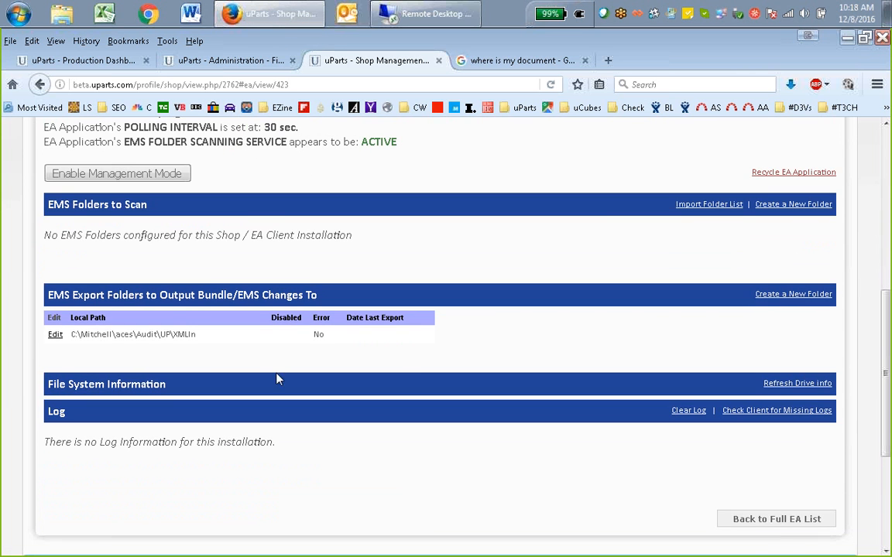
pyautogui.moveTo(75, 333); pyautogui.dragTo(229, 295)
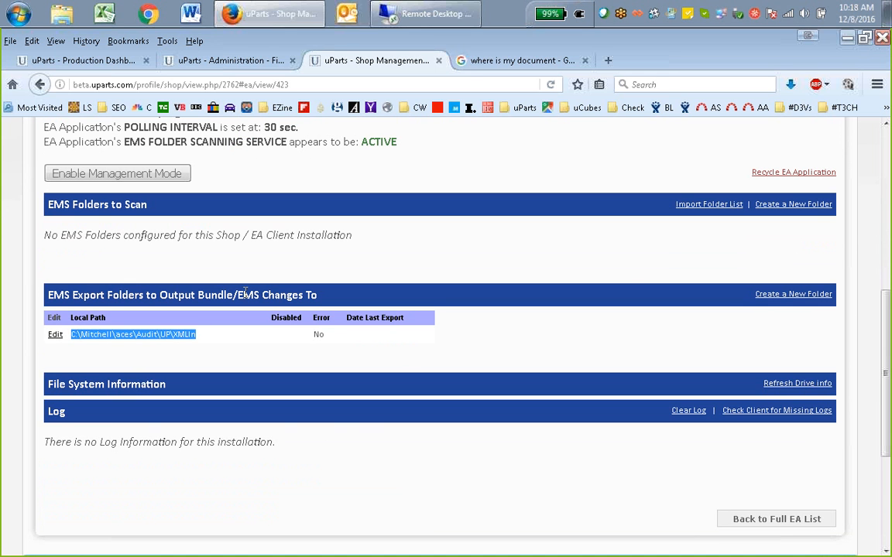
# Examine the installation's build number, memory, Windows username, operating system, machine name and interactive mode
pyautogui.scroll(3, 563, 202)
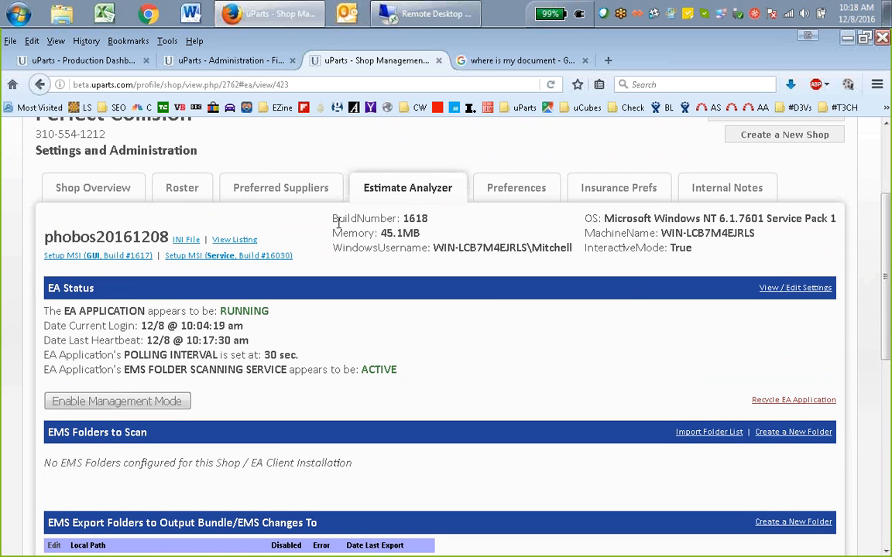
pyautogui.moveTo(303, 200); pyautogui.dragTo(705, 246)
pyautogui.click(706, 246)
pyautogui.moveTo(608, 218); pyautogui.dragTo(693, 249)
pyautogui.click(765, 218)
pyautogui.moveTo(661, 233); pyautogui.dragTo(745, 233)
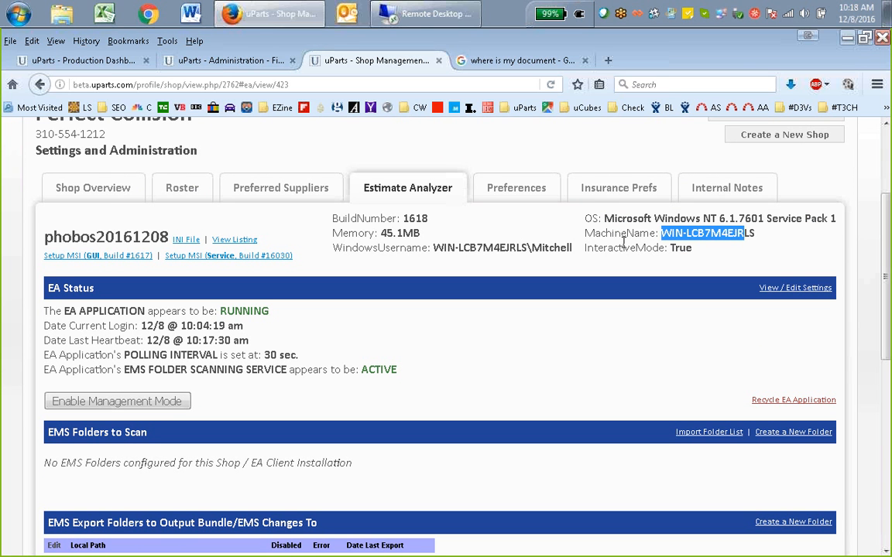
pyautogui.click(415, 218)
pyautogui.doubleClick(415, 218)
pyautogui.moveTo(385, 233); pyautogui.dragTo(429, 247)
pyautogui.moveTo(531, 247); pyautogui.dragTo(571, 247)
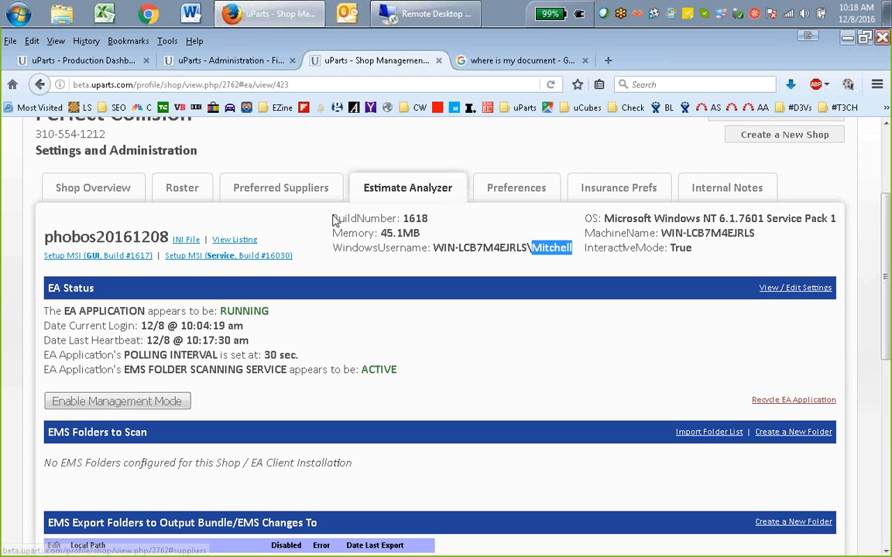
pyautogui.moveTo(332, 218); pyautogui.dragTo(642, 234)
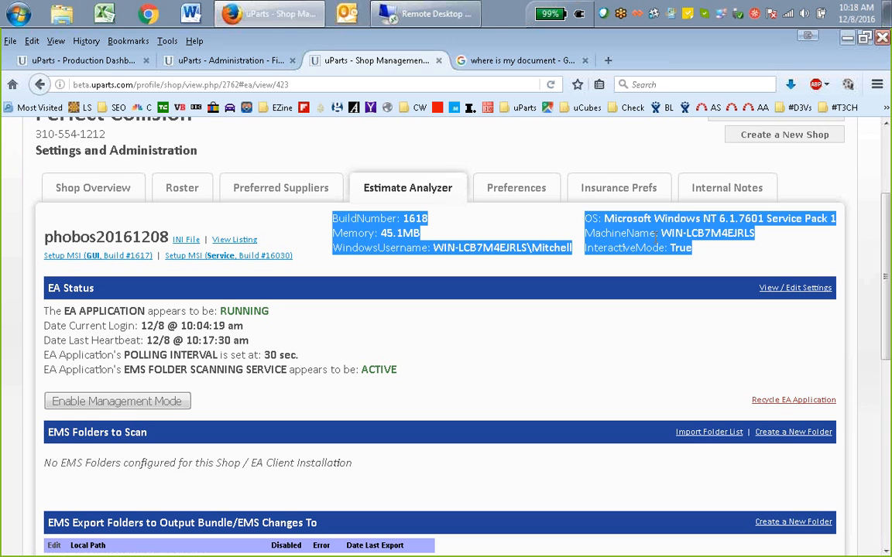
pyautogui.click(699, 232)
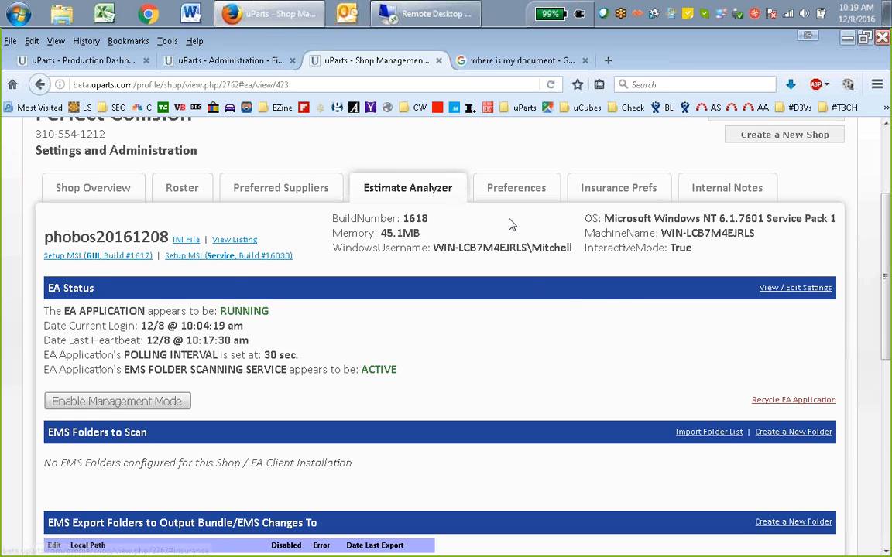
# Examine the EA Status section for the application's state, current login, last heartbeat and EMS folder scanning service
pyautogui.scroll(-1, 464, 329)
pyautogui.scroll(-1, 472, 339)
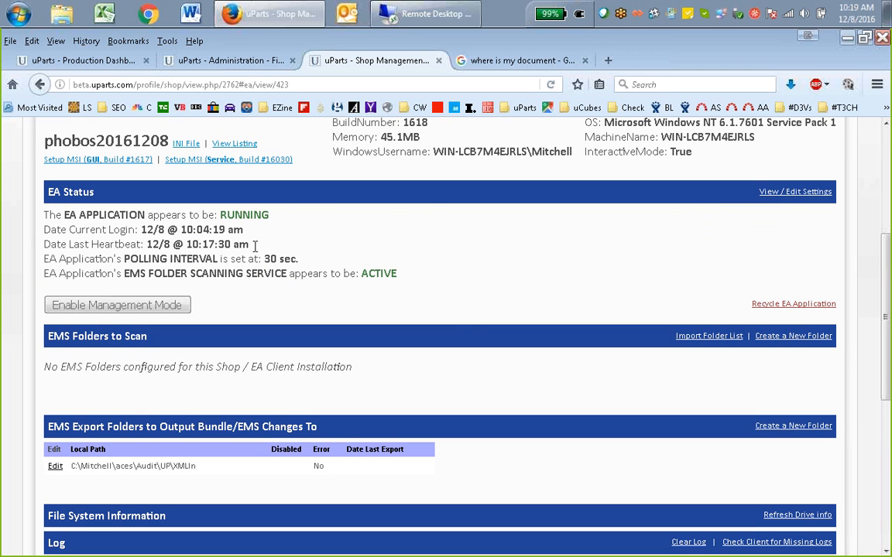
pyautogui.doubleClick(243, 215)
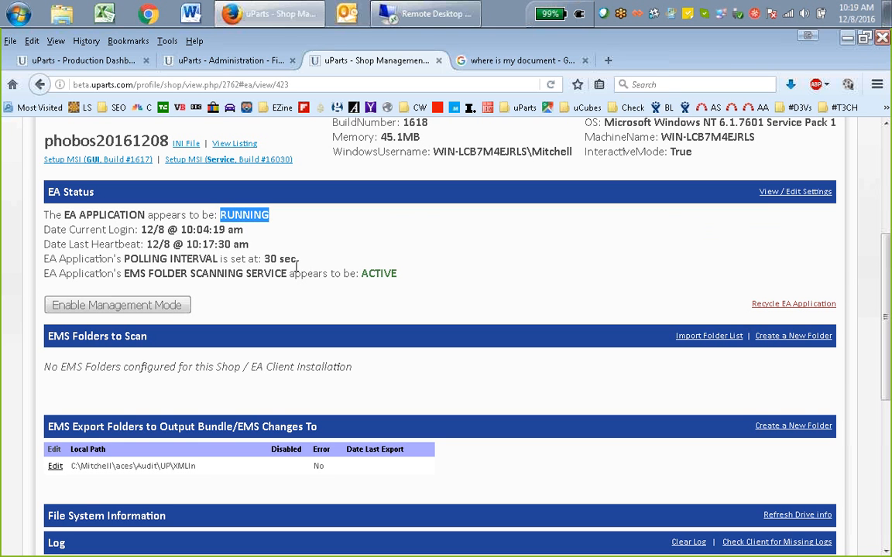
pyautogui.click(262, 207)
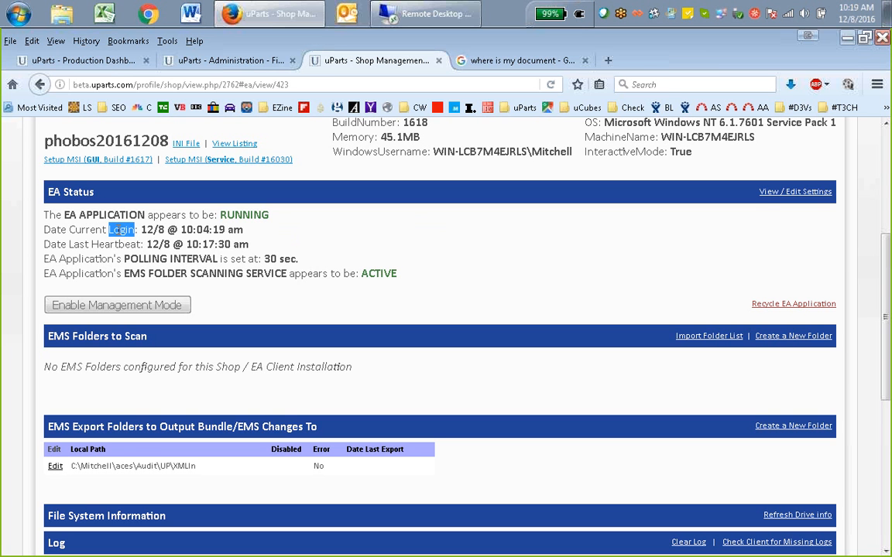
pyautogui.doubleClick(187, 230)
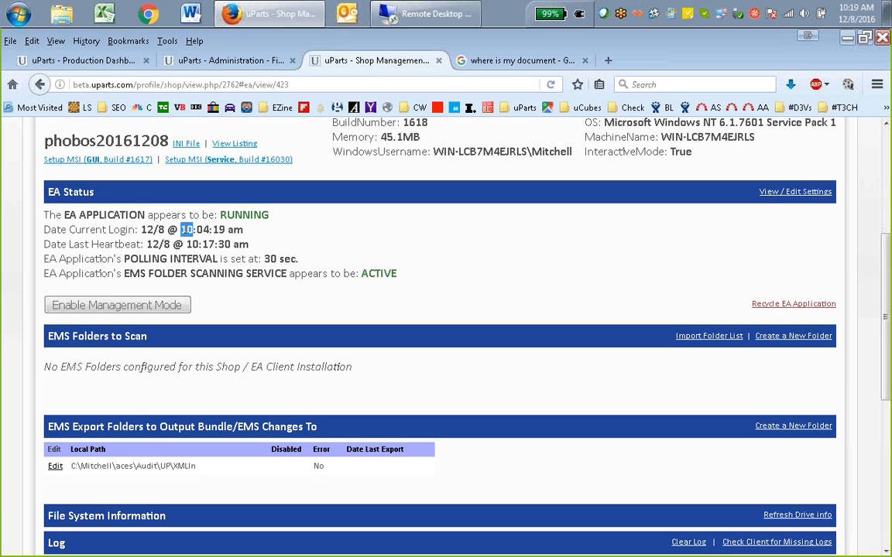
pyautogui.click(203, 233)
pyautogui.doubleClick(210, 244)
pyautogui.moveTo(123, 273); pyautogui.dragTo(283, 270)
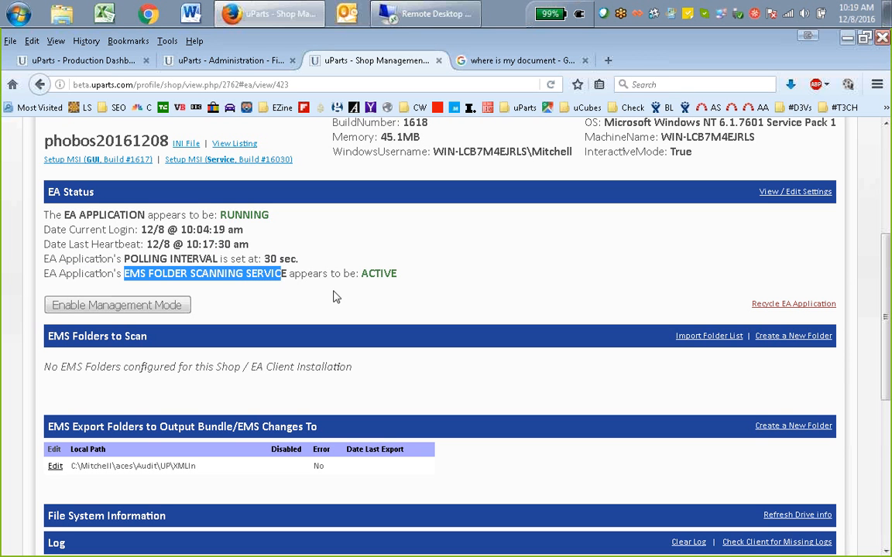
pyautogui.click(458, 288)
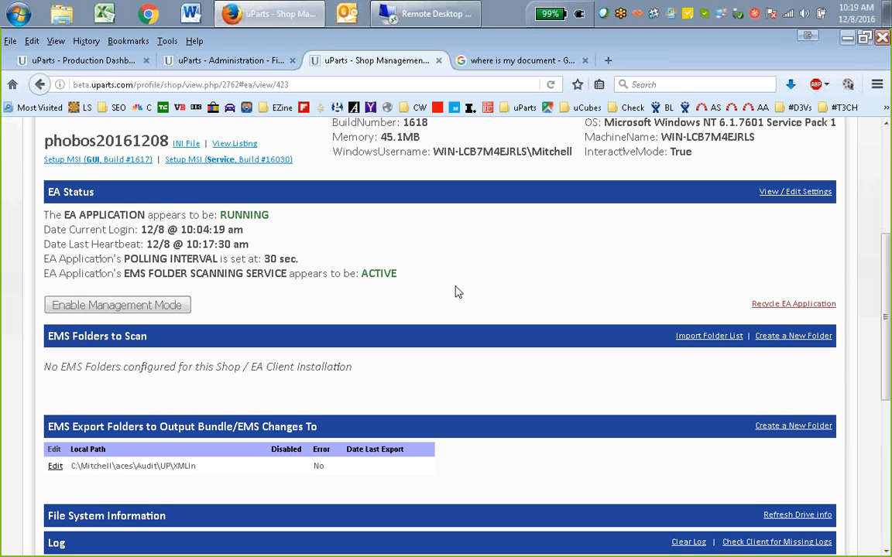
# Check the EMS export folder's local path and the EMS Folders to Scan section of the installation
pyautogui.scroll(-2, 487, 292)
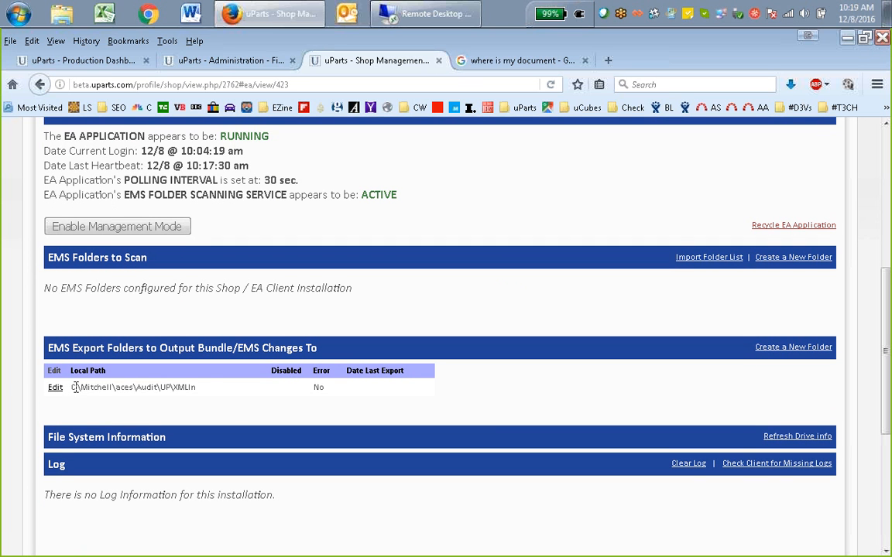
pyautogui.moveTo(72, 387); pyautogui.dragTo(201, 393)
pyautogui.click(142, 308)
pyautogui.rightClick(438, 239)
pyautogui.click(543, 248)
pyautogui.tripleClick(56, 284)
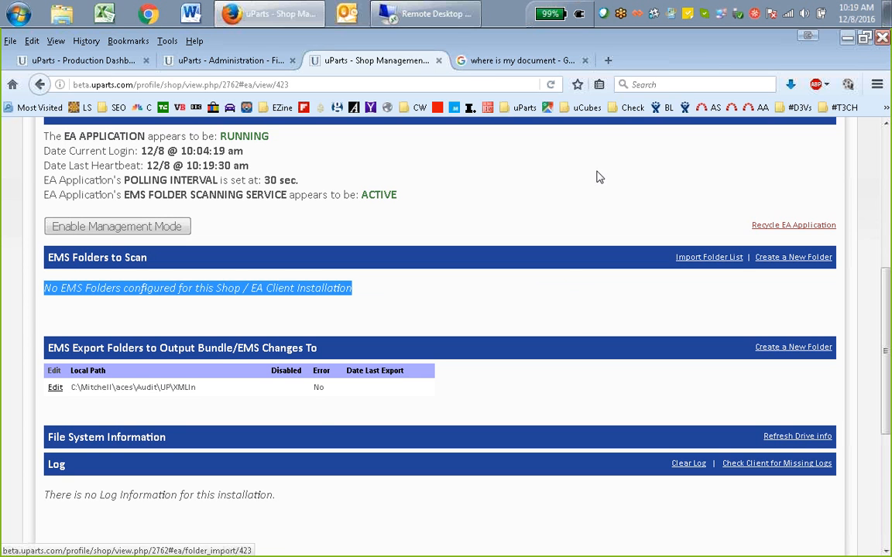
pyautogui.scroll(1, 534, 216)
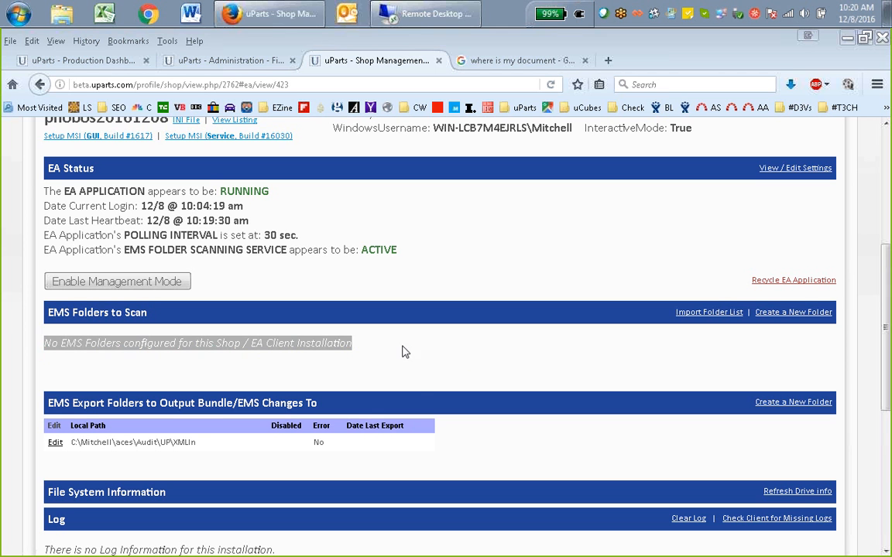
pyautogui.click(481, 354)
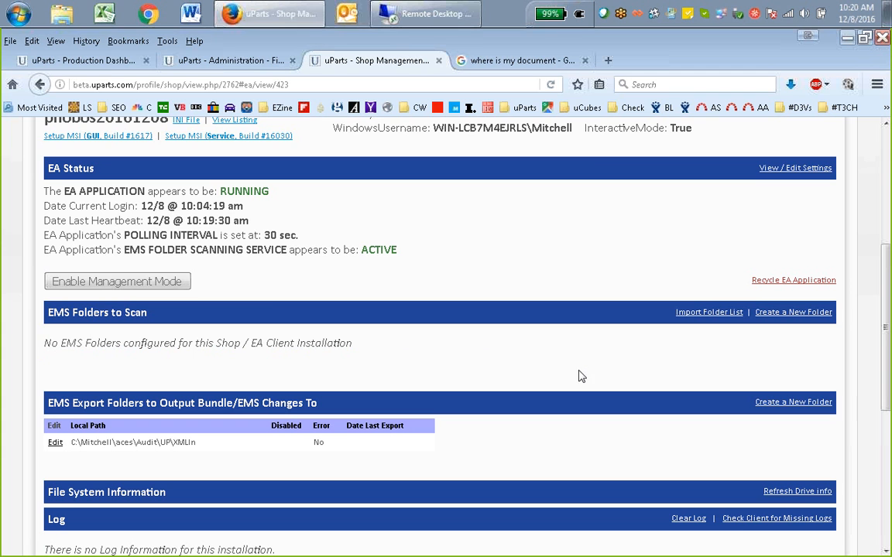
# Enable Management Mode for the phobos20161208 installation
pyautogui.click(163, 281)
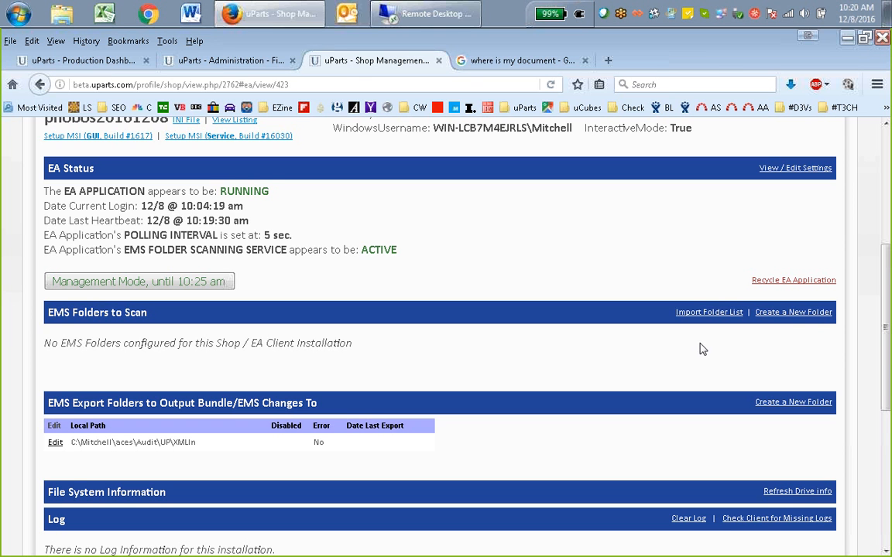
# Examine the form for creating a new EMS folder to scan, including its local path and flags, and leave it without saving
pyautogui.click(793, 314)
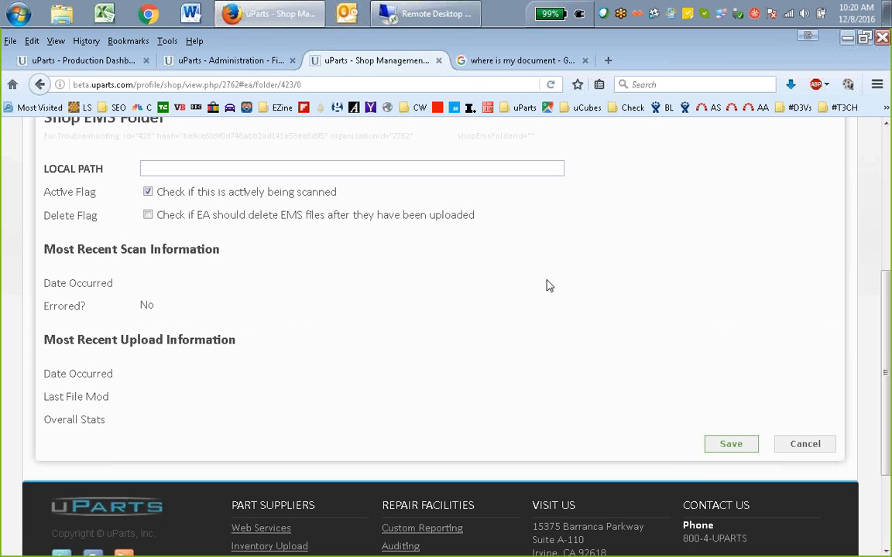
pyautogui.scroll(2, 473, 298)
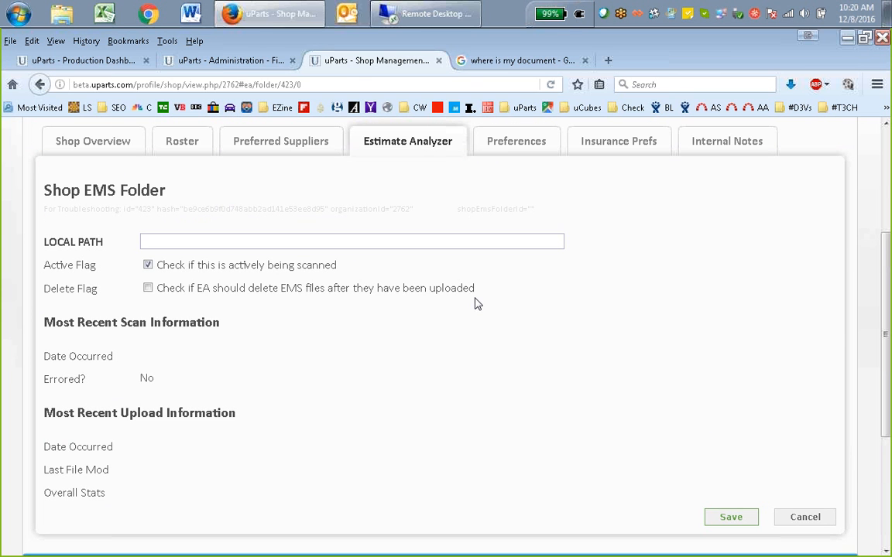
pyautogui.click(248, 242)
pyautogui.click(805, 518)
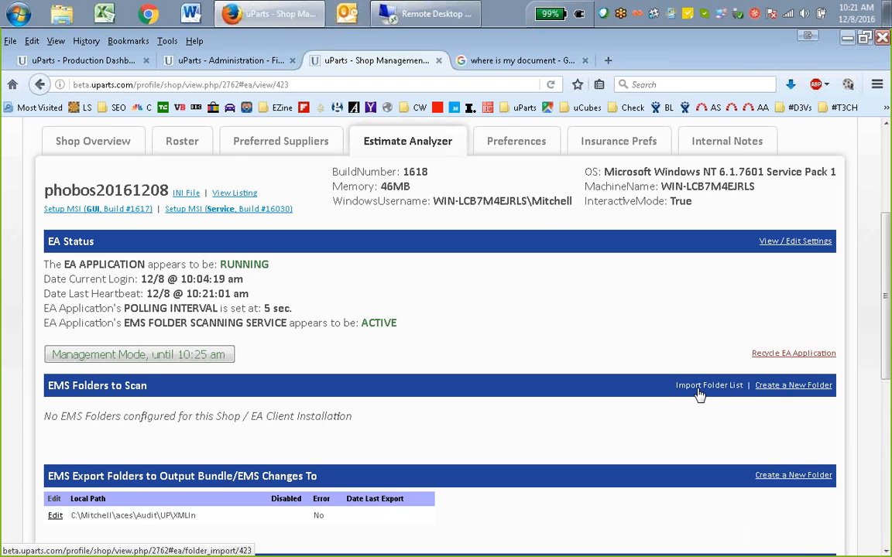
pyautogui.click(781, 392)
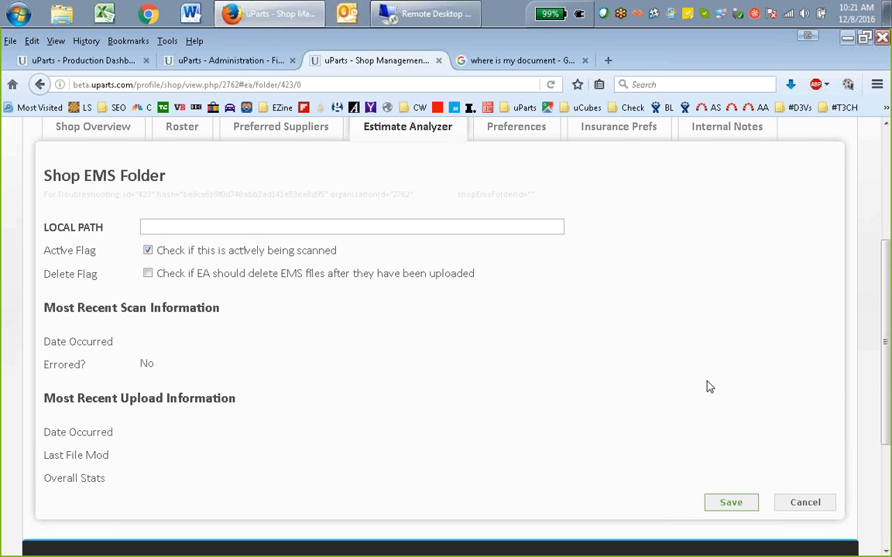
pyautogui.click(452, 227)
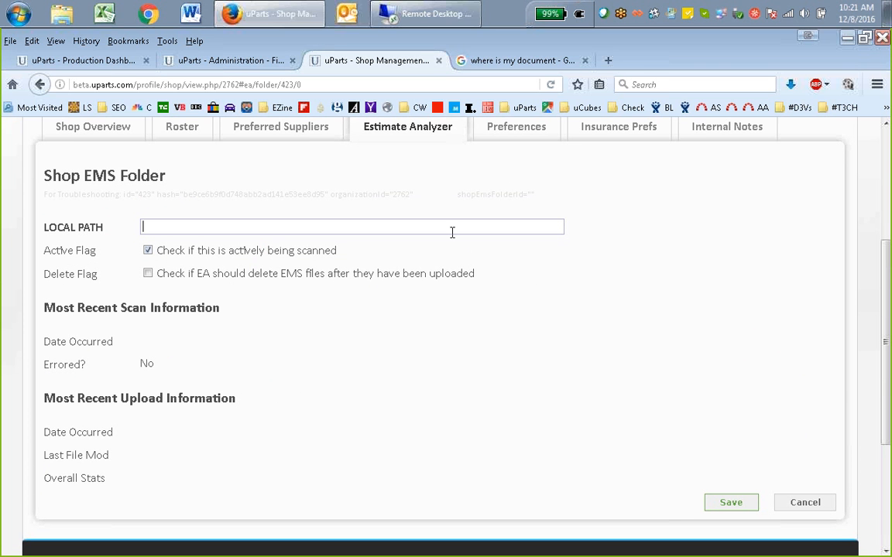
pyautogui.click(797, 502)
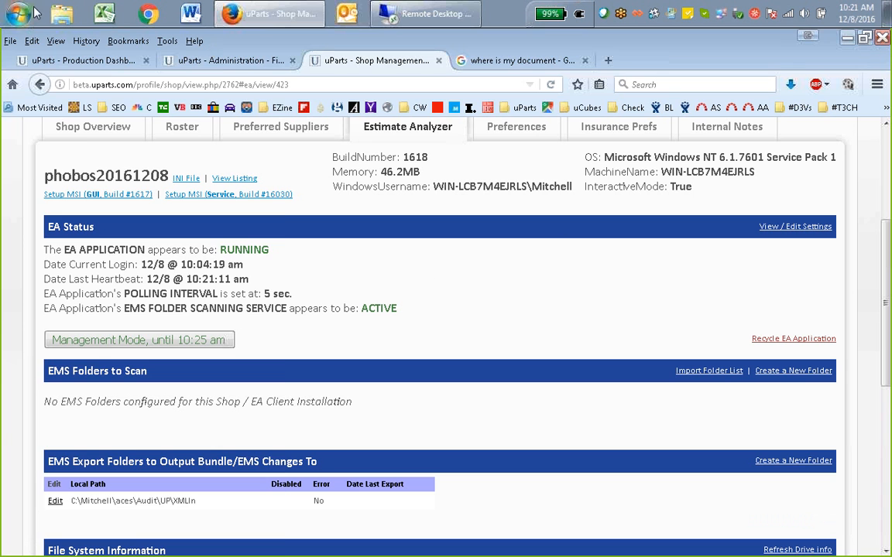
# Start a Remote Desktop connection to phobos.uparts.com with the saved credentials
pyautogui.click(31, 13)
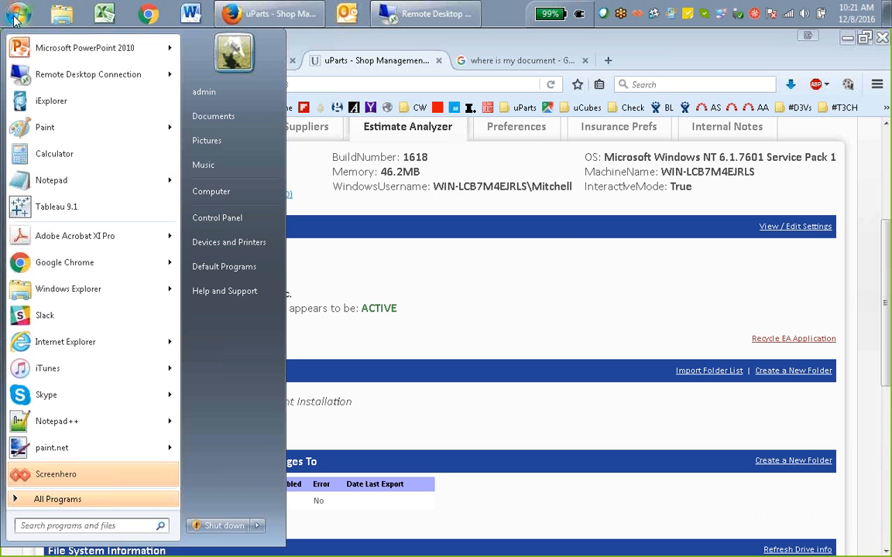
pyautogui.click(54, 76)
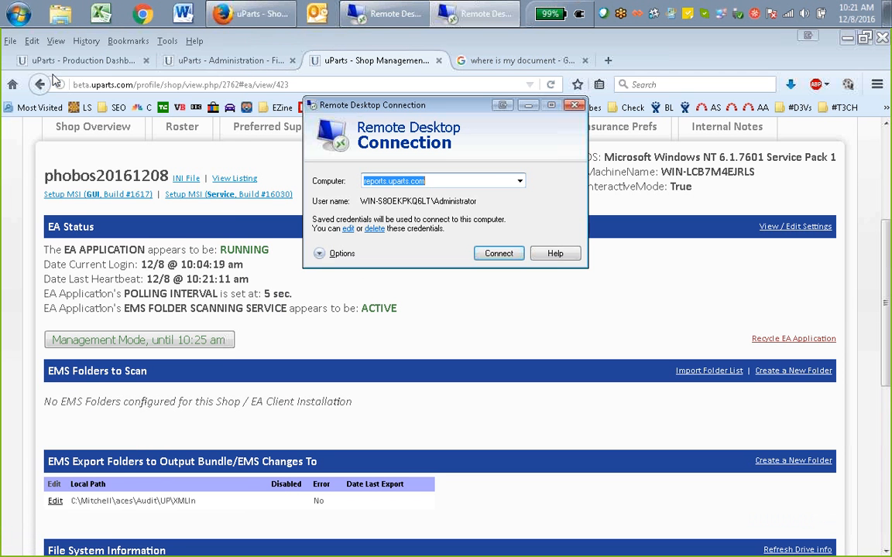
pyautogui.click(520, 181)
pyautogui.click(464, 192)
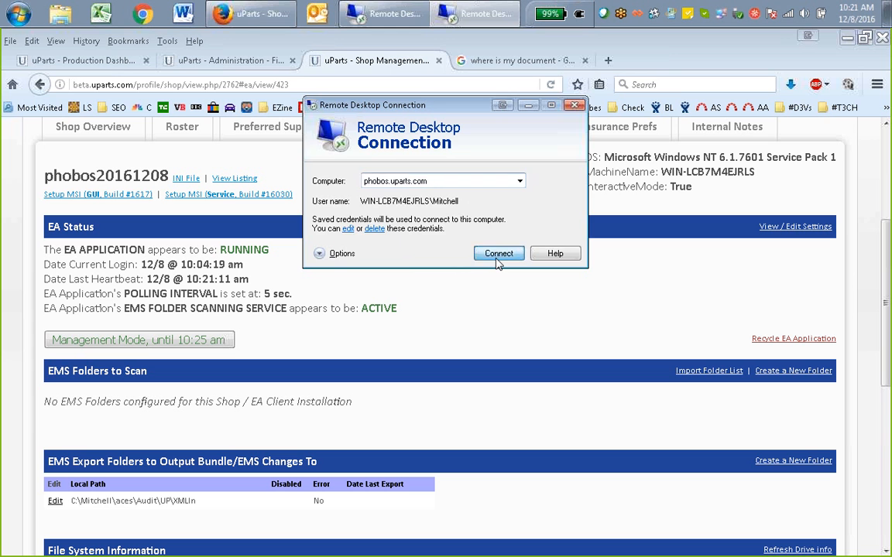
pyautogui.click(498, 256)
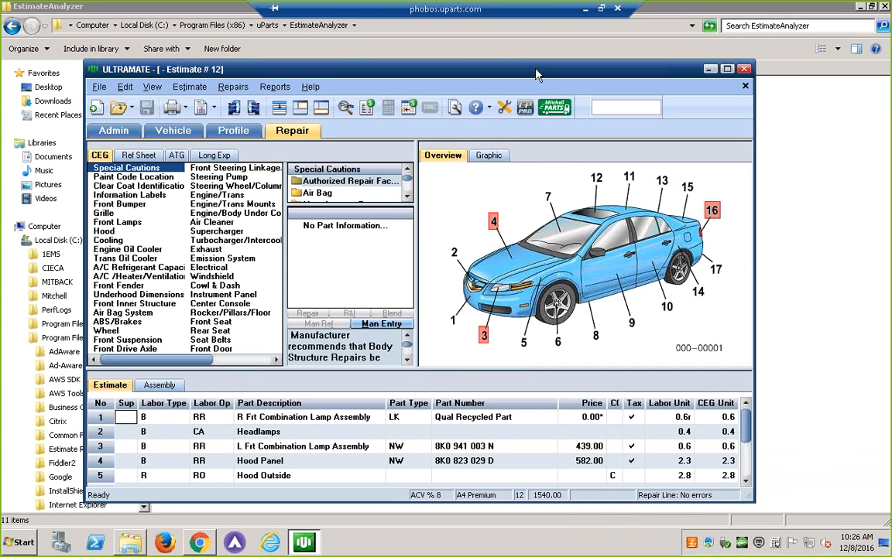
# View the contents of Local Disk (C:) on the remote machine and minimize the file explorer
pyautogui.click(806, 6)
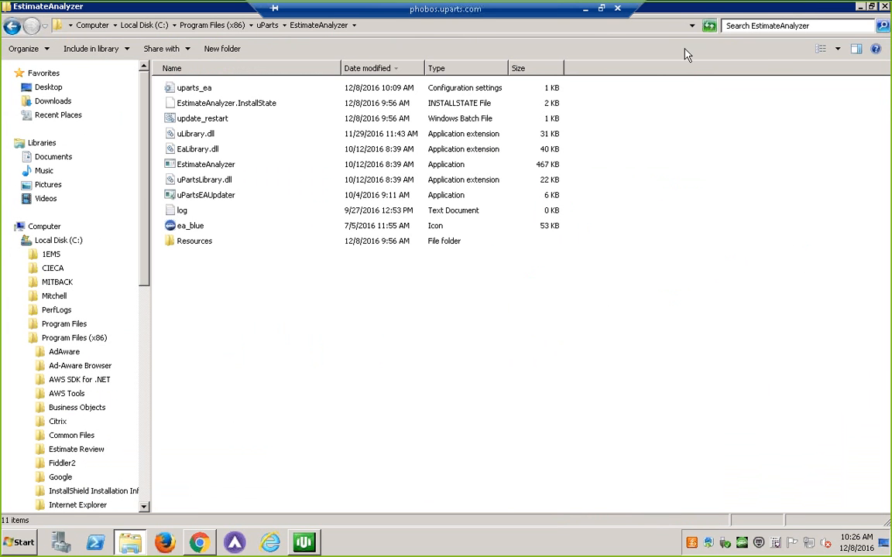
pyautogui.click(68, 246)
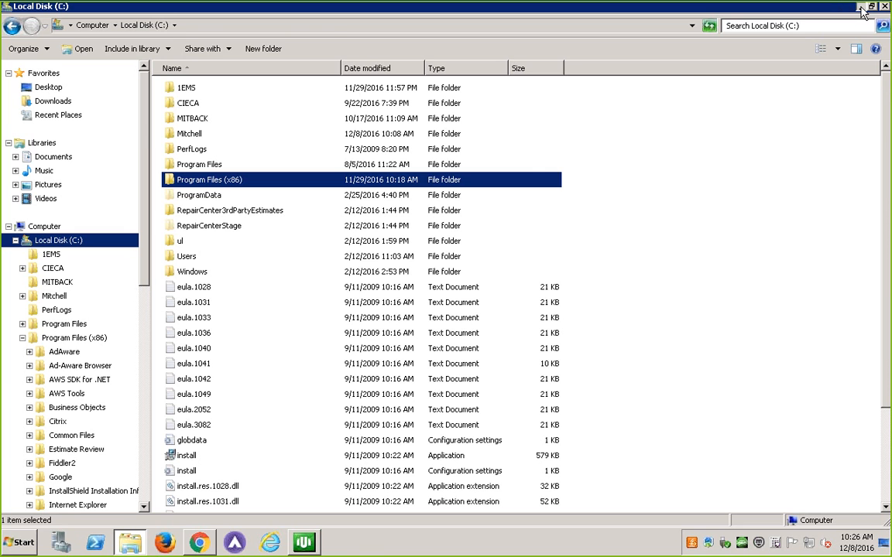
pyautogui.click(861, 7)
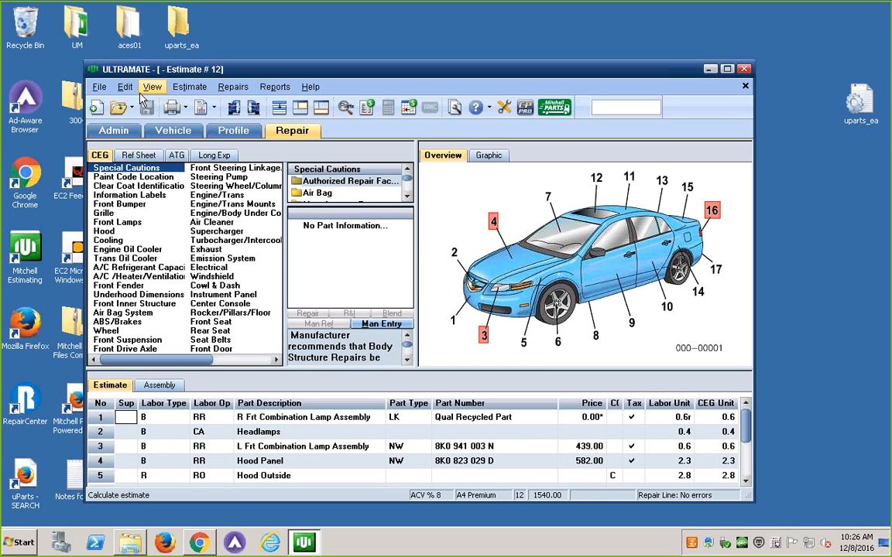
# Close estimate 12 in ULTRAMATE and open the system preferences
pyautogui.click(99, 87)
pyautogui.click(120, 151)
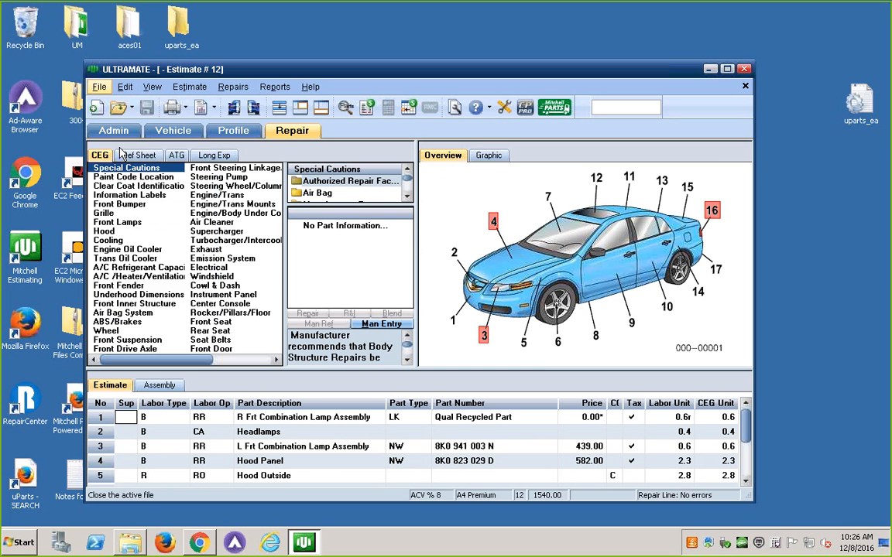
pyautogui.click(170, 87)
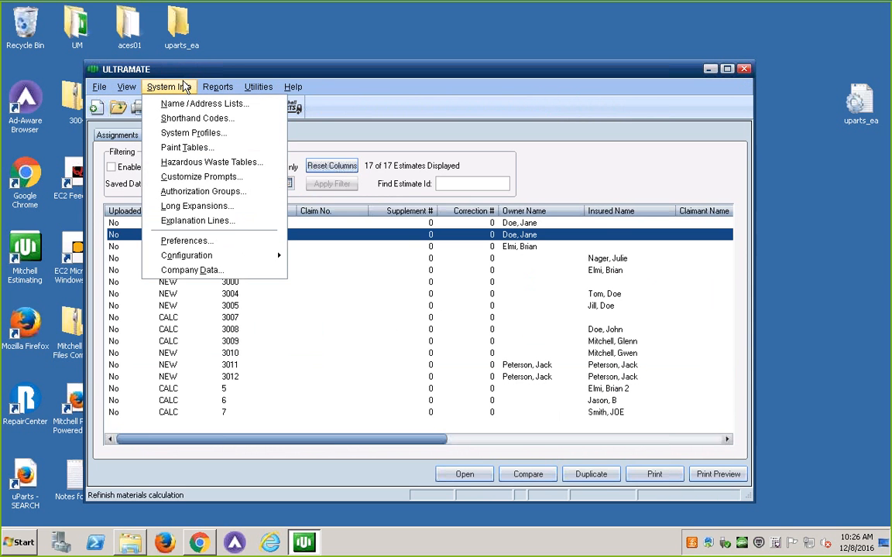
pyautogui.click(207, 241)
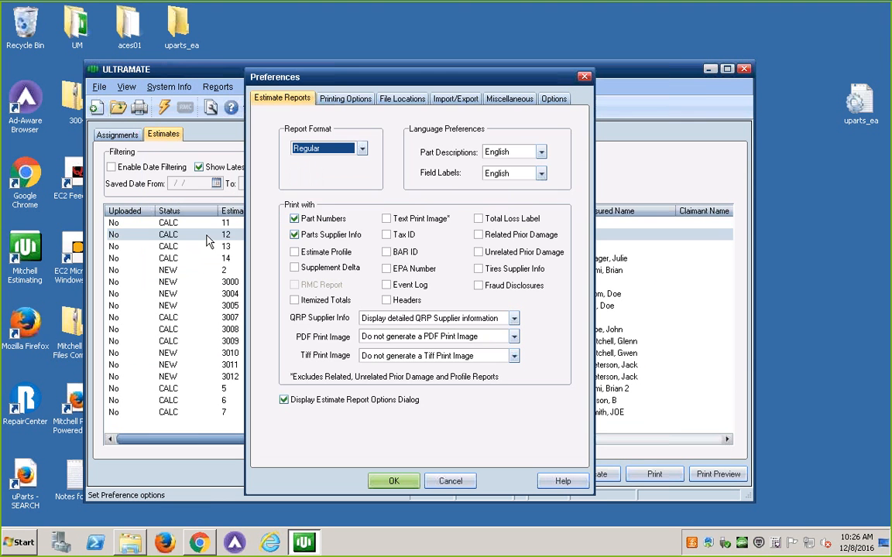
# Check the EMS Import and Export preferences, highlight the EMS export directory path, and close the preferences unchanged
pyautogui.click(464, 101)
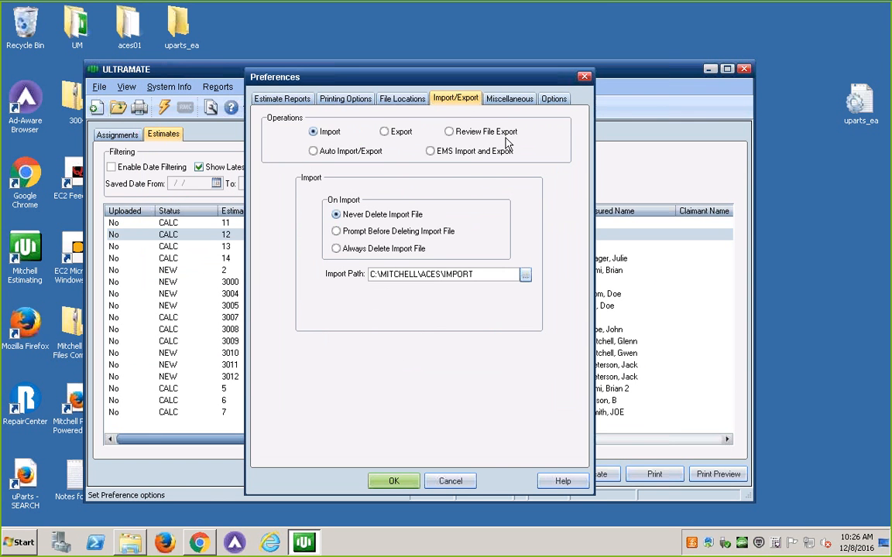
pyautogui.click(430, 151)
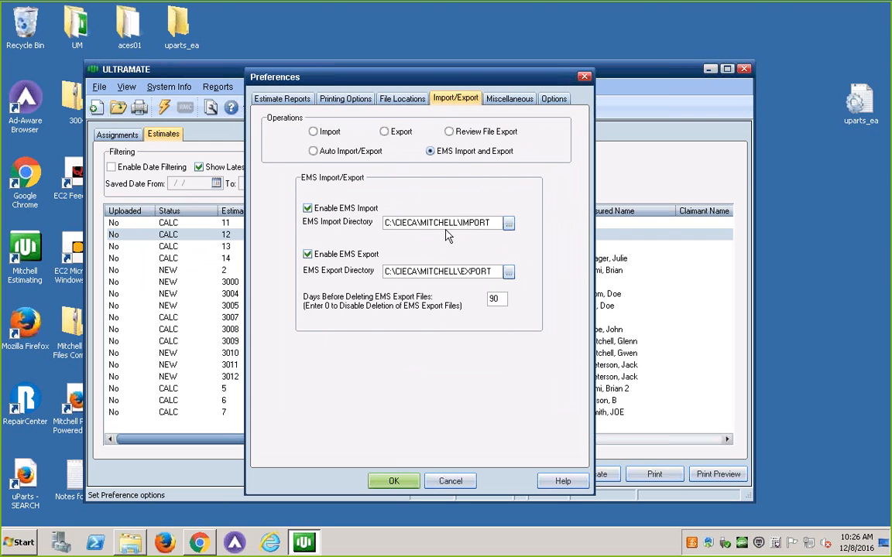
pyautogui.click(496, 271)
pyautogui.moveTo(497, 271); pyautogui.dragTo(385, 265)
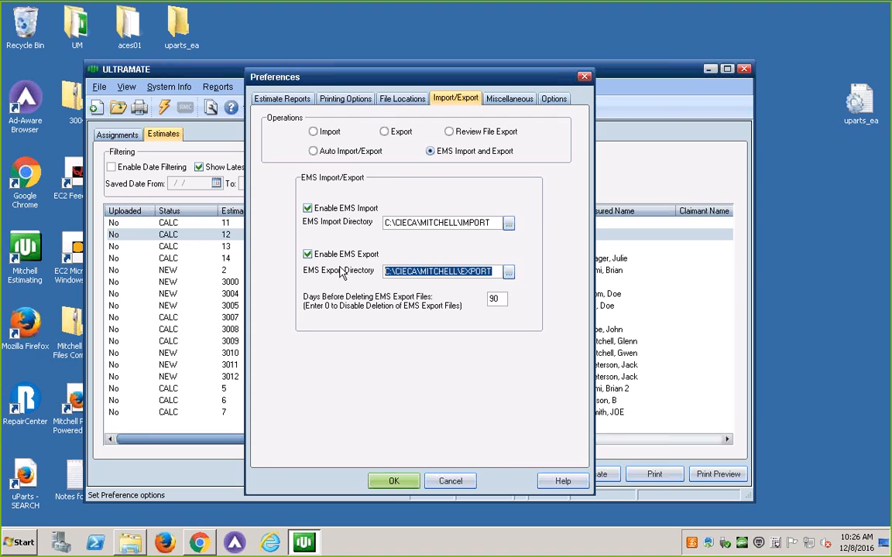
pyautogui.press('Escape')
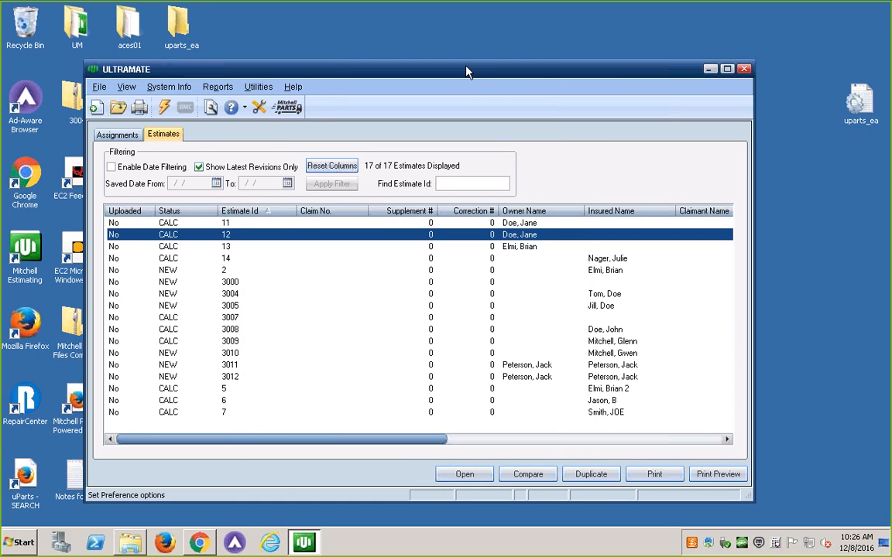
# Move the ULTRAMATE window slightly up and reopen estimate 12 from the estimates list
pyautogui.moveTo(468, 73); pyautogui.dragTo(469, 62)
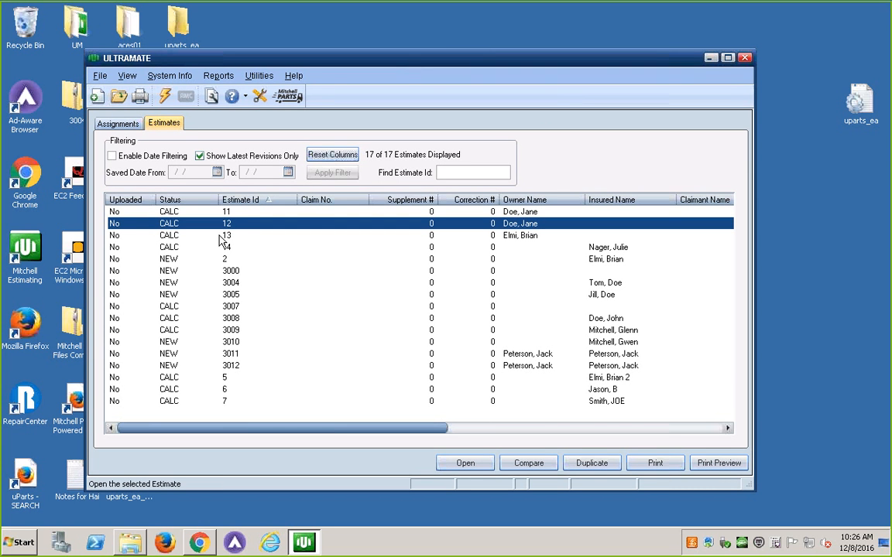
pyautogui.doubleClick(233, 224)
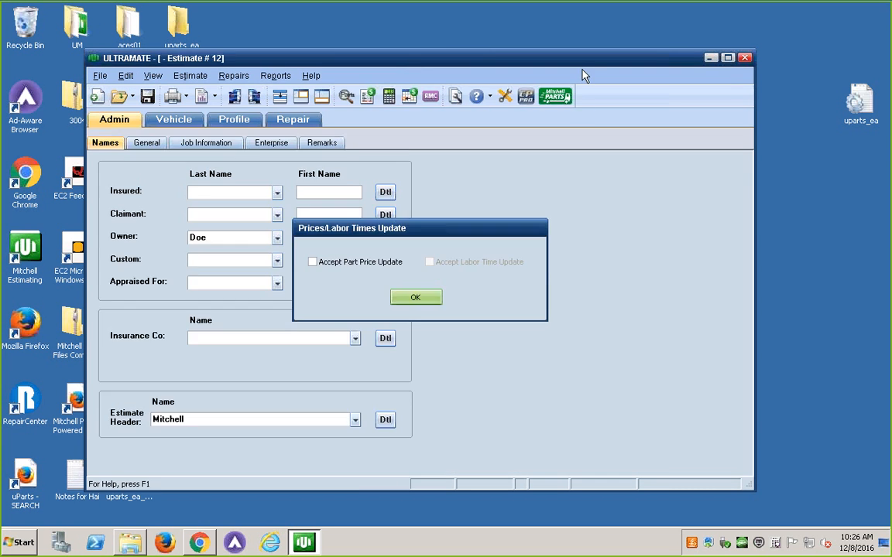
pyautogui.click(423, 301)
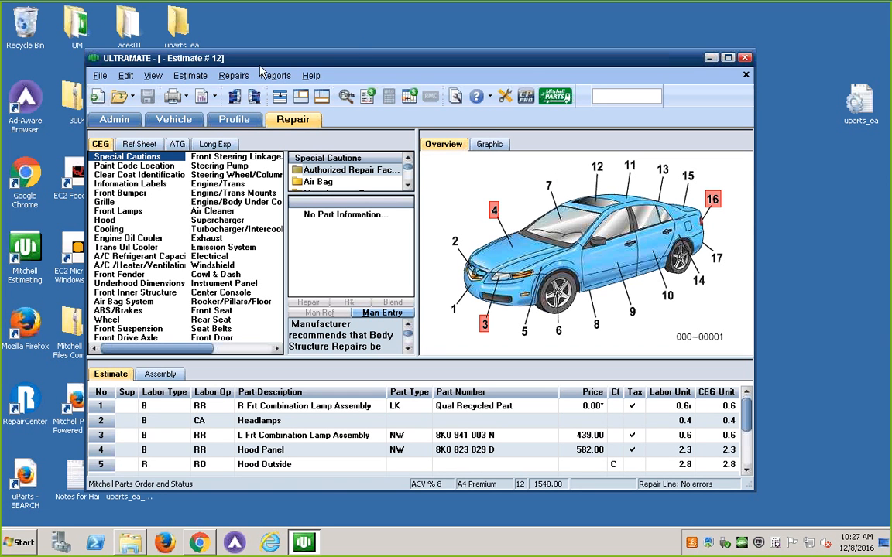
# Open the estimate's Mitchell Parts order, assign Beverly Hills Audi Porsche (Los Angeles, CA) as OEM supplier, and close it without sending
pyautogui.click(556, 97)
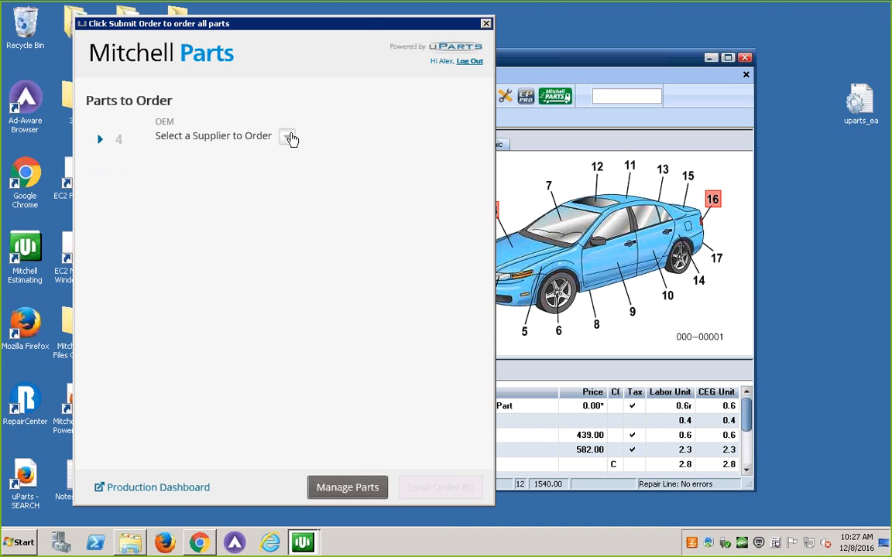
pyautogui.click(288, 139)
pyautogui.click(155, 233)
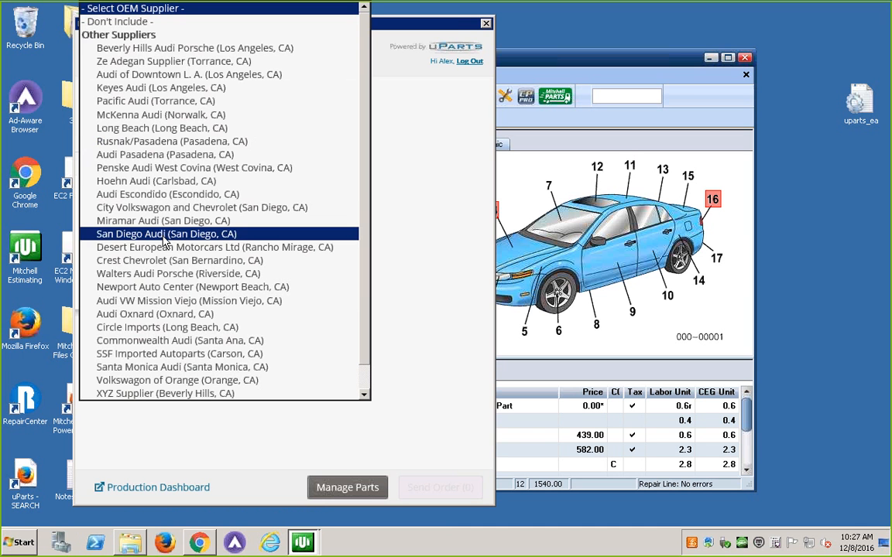
pyautogui.click(147, 53)
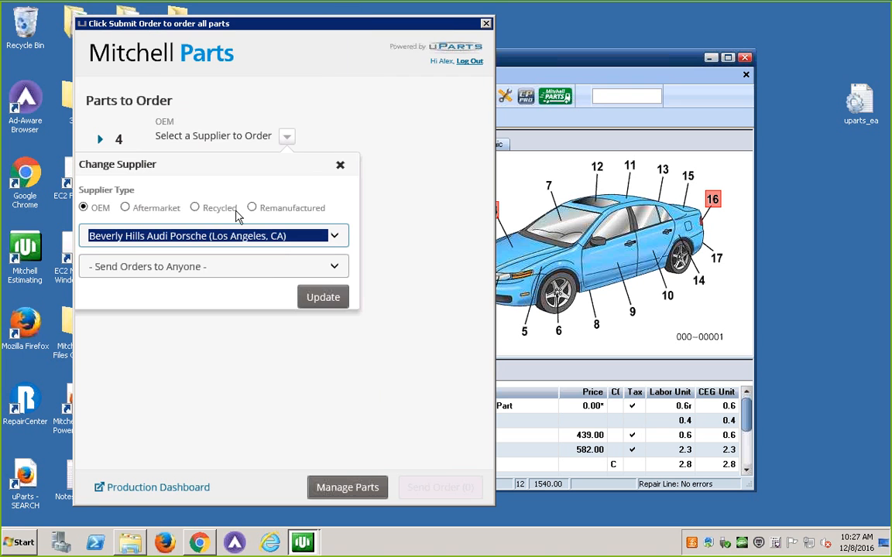
pyautogui.click(328, 307)
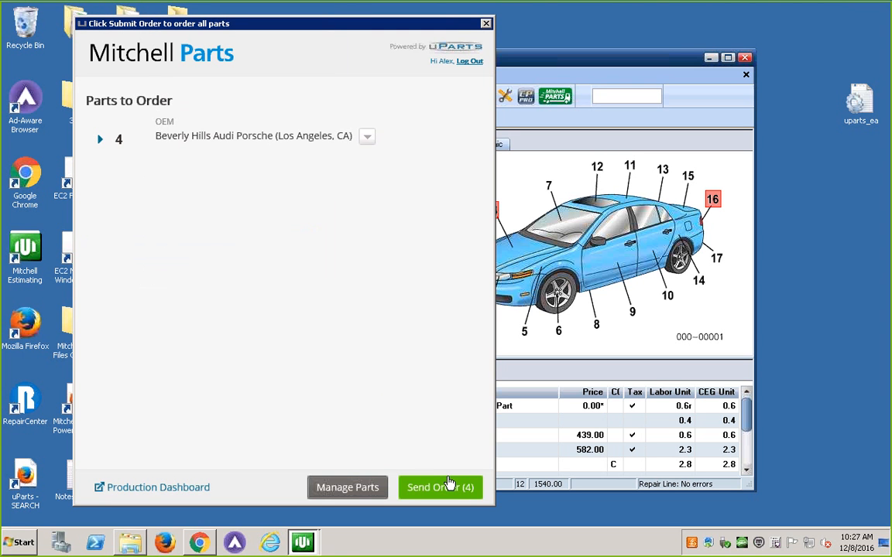
pyautogui.click(486, 26)
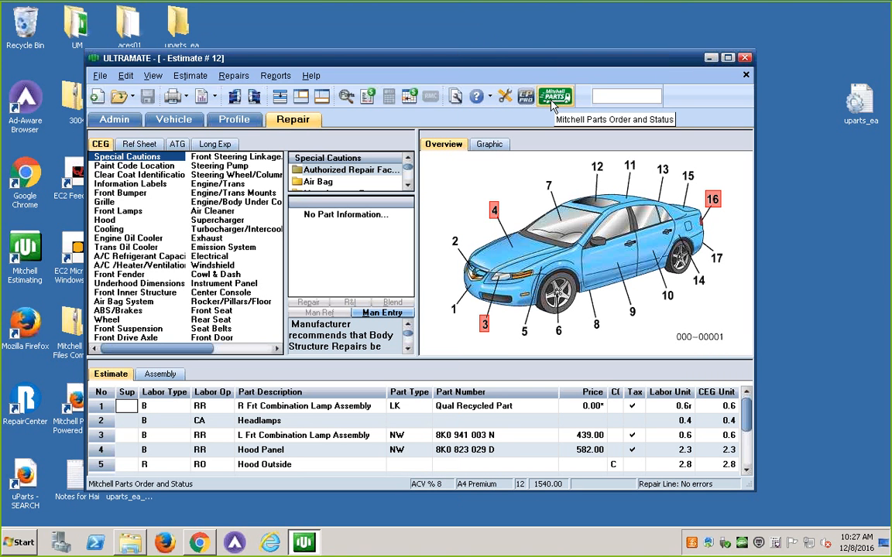
# Minimize the remote session to return to the installation page and highlight the text under EMS Folders to Scan
pyautogui.moveTo(453, 8)
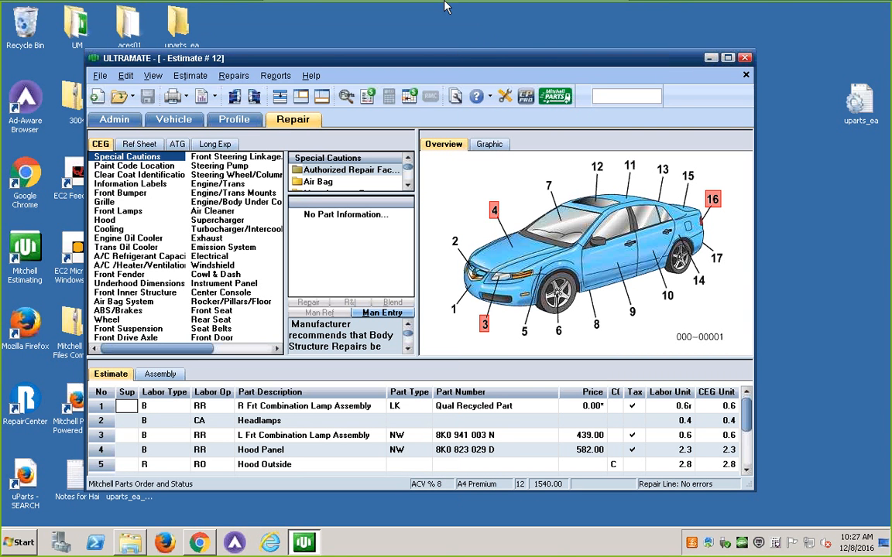
pyautogui.click(585, 8)
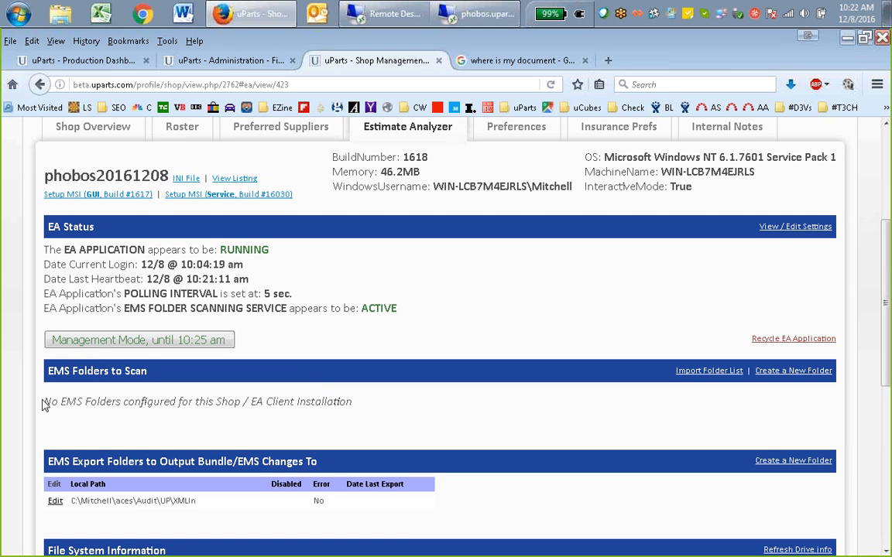
pyautogui.moveTo(47, 402); pyautogui.dragTo(352, 402)
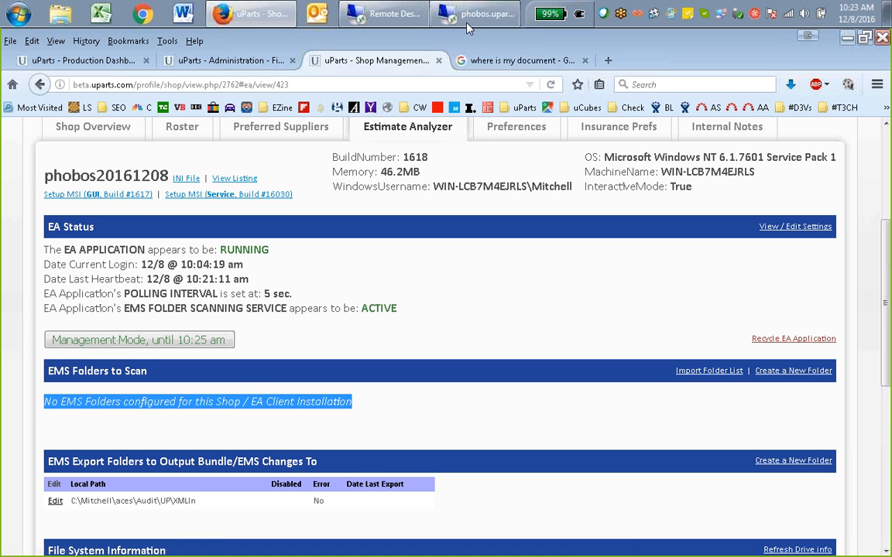
# Switch back to the phobos.uparts.com remote session and restore the Local Disk (C:) file explorer
pyautogui.moveTo(462, 17)
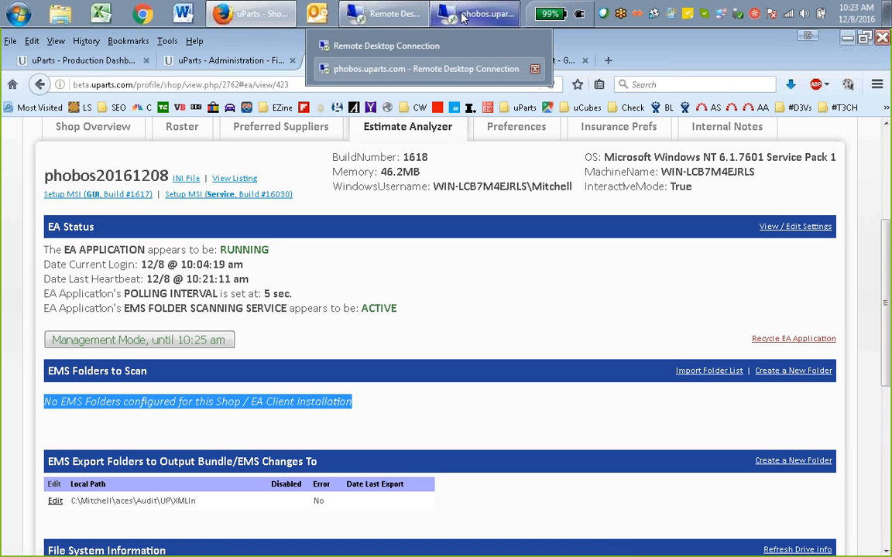
pyautogui.click(425, 69)
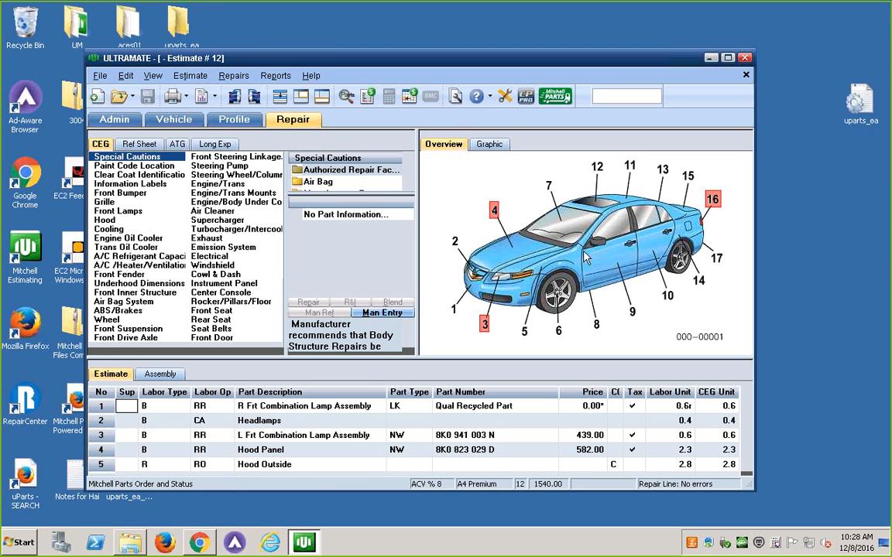
pyautogui.click(133, 548)
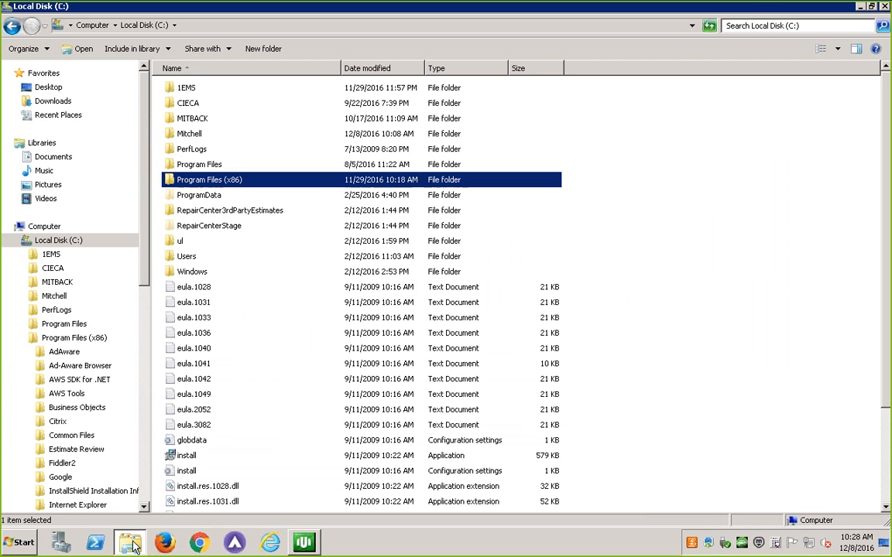
# Refresh the Local Disk (C:) folder listing, then minimize and restore the file explorer
pyautogui.click(61, 241)
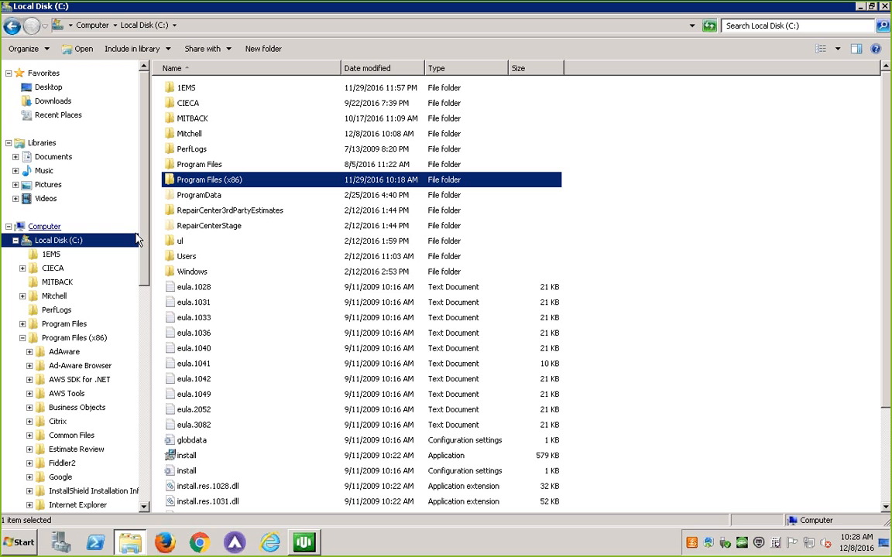
pyautogui.rightClick(753, 338)
pyautogui.click(770, 380)
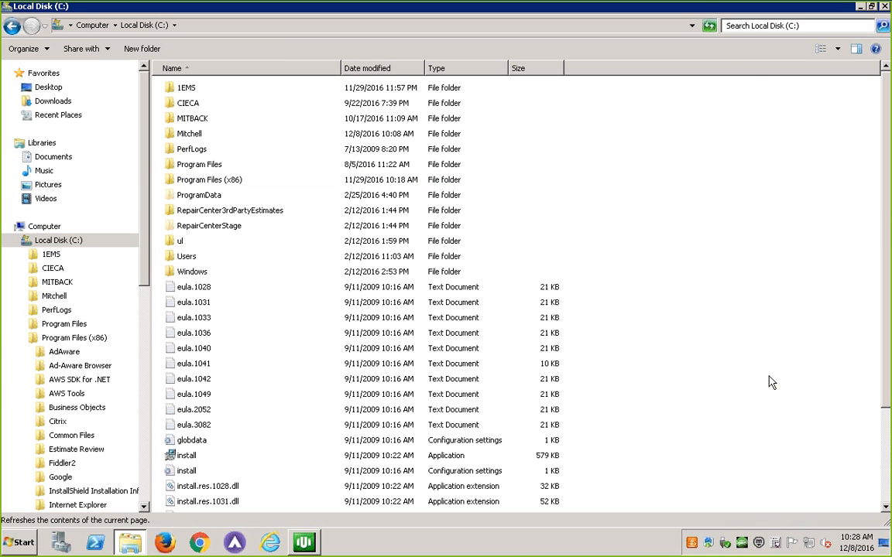
pyautogui.click(861, 7)
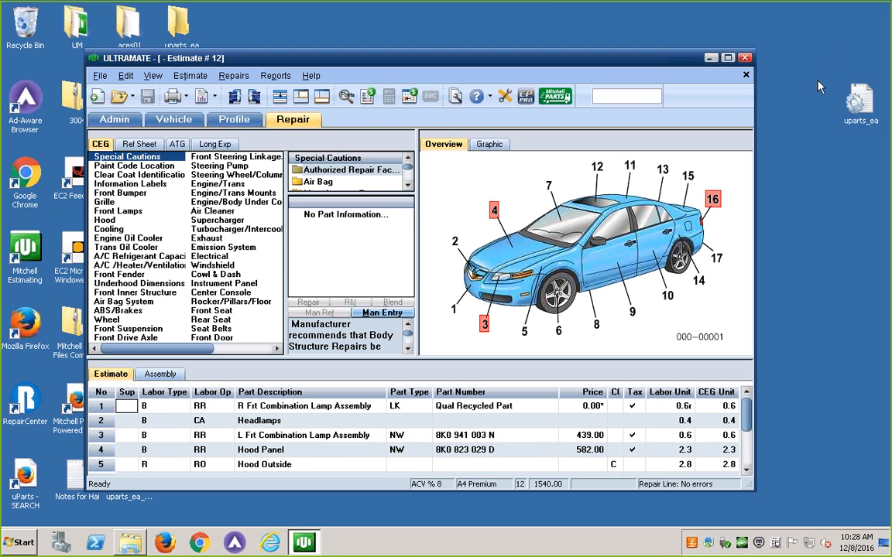
pyautogui.click(130, 544)
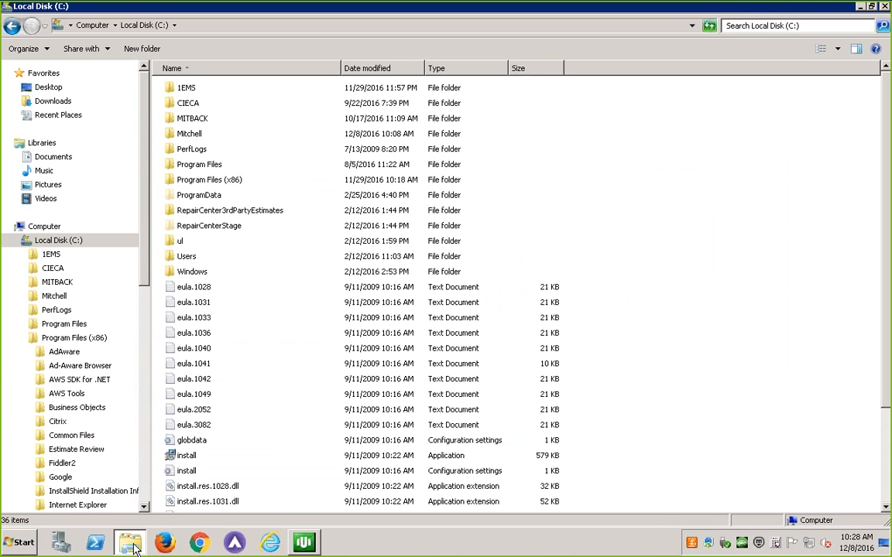
# Create a folder named CCC-EMS-FOLDER in the root of Local Disk (C:) and open it
pyautogui.rightClick(612, 341)
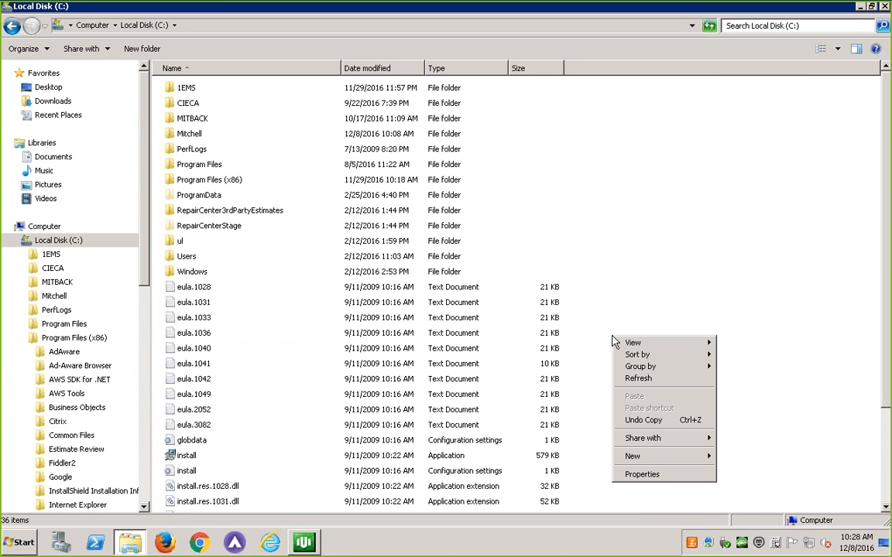
pyautogui.moveTo(647, 457)
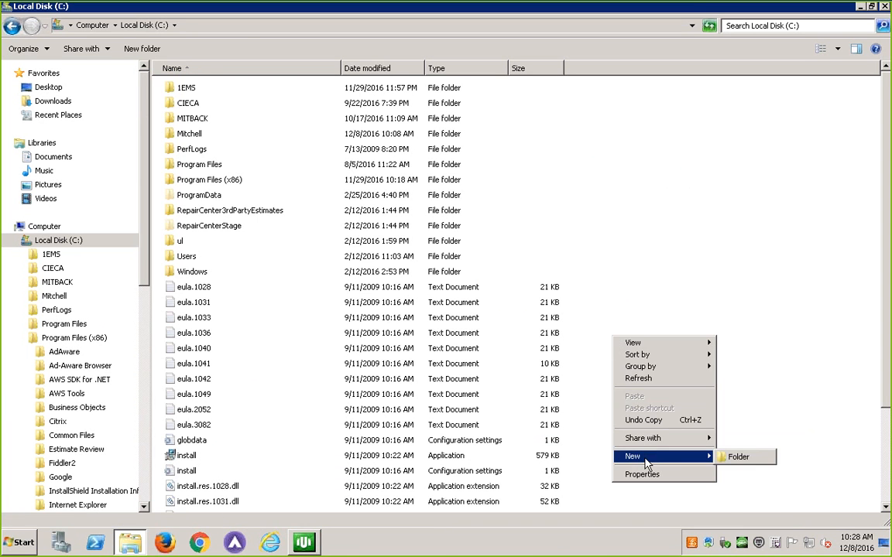
pyautogui.click(676, 456)
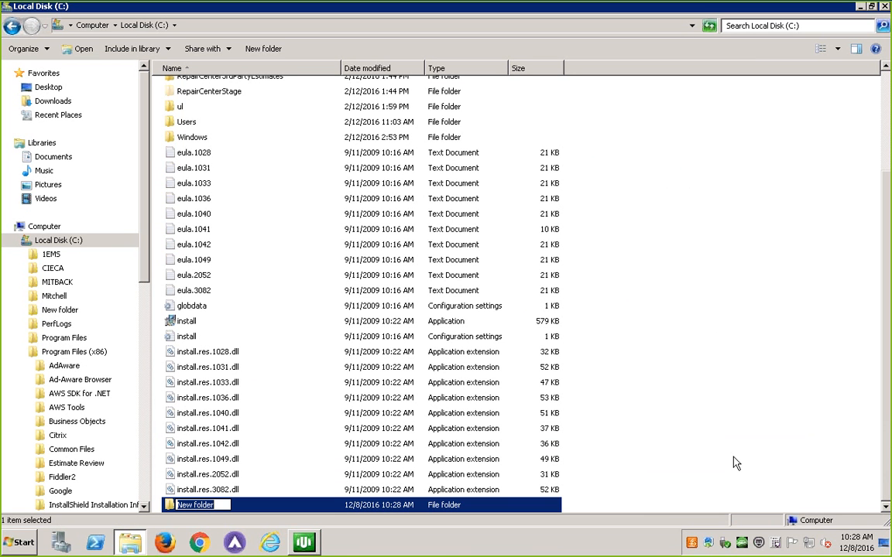
pyautogui.write('C')
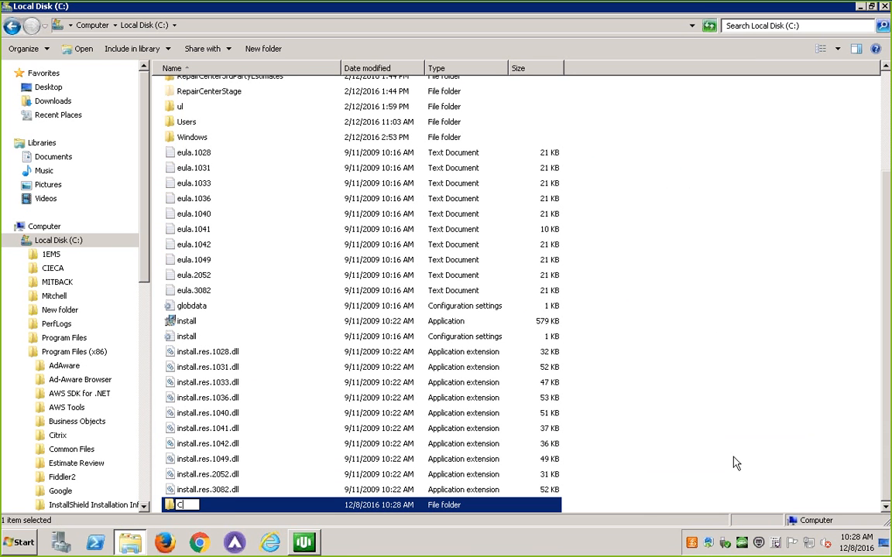
pyautogui.write('CC-EMS-FOLDER')
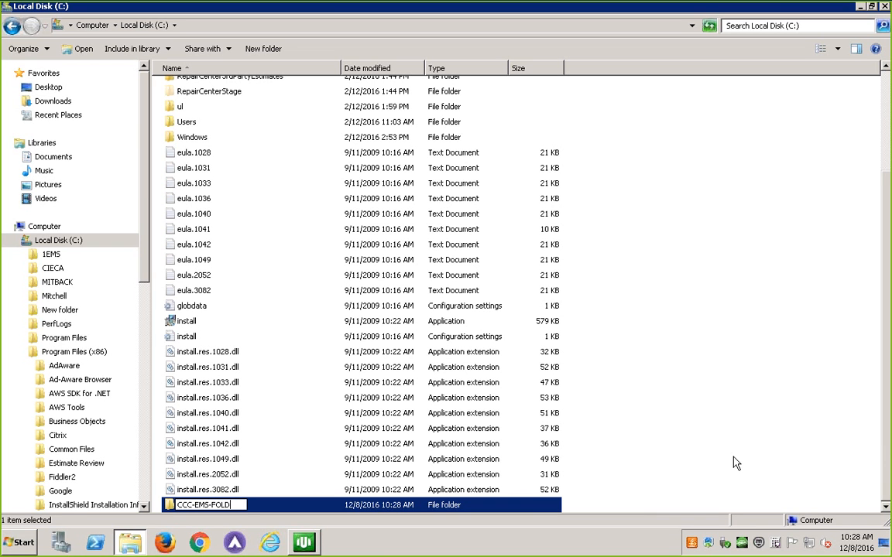
pyautogui.press('Return')
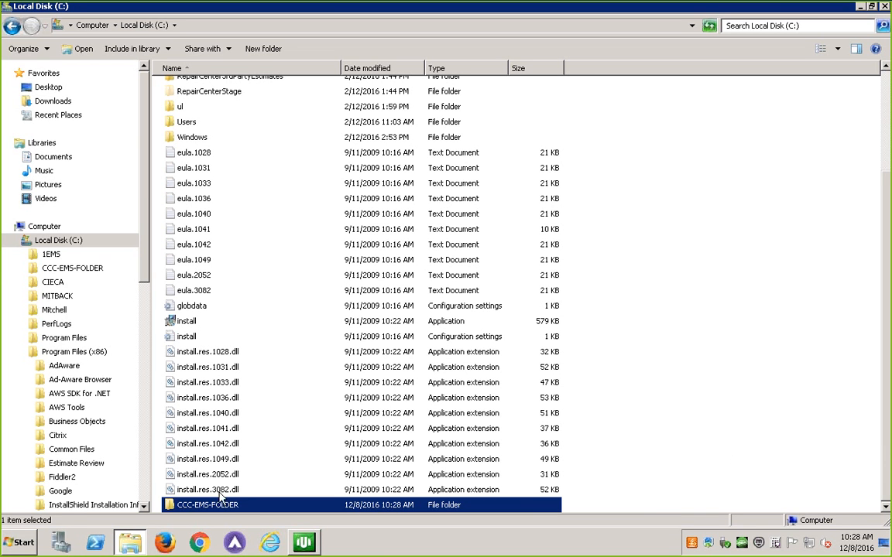
pyautogui.doubleClick(203, 504)
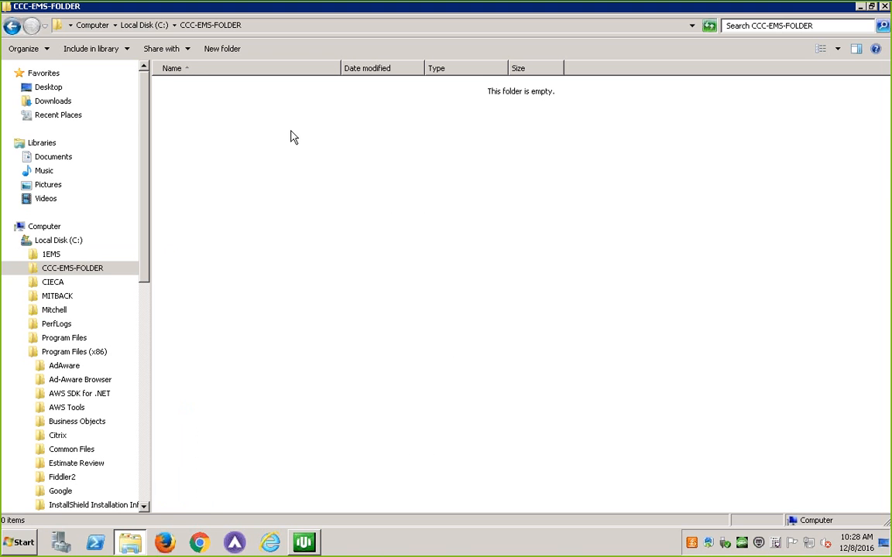
# View estimate 12's Mitchell Parts order without sending it, and check the contents of CCC-EMS-FOLDER
pyautogui.click(860, 6)
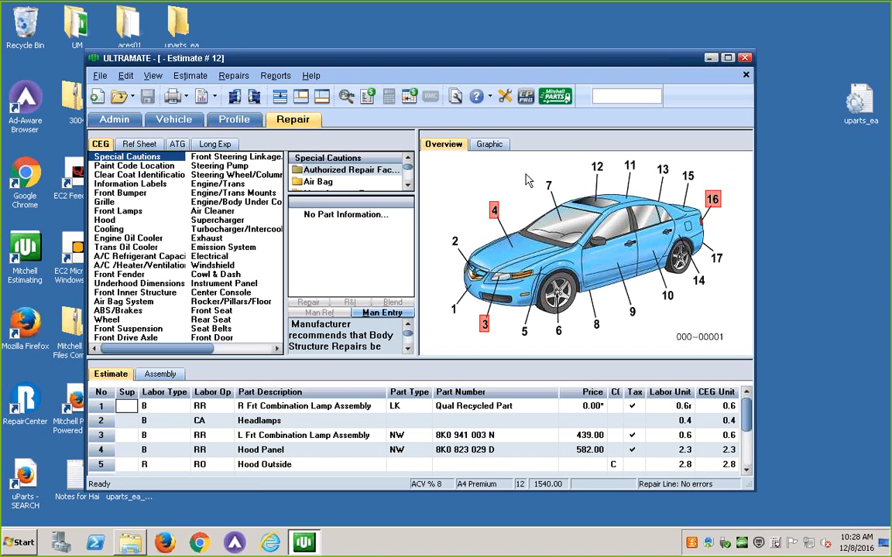
pyautogui.click(554, 96)
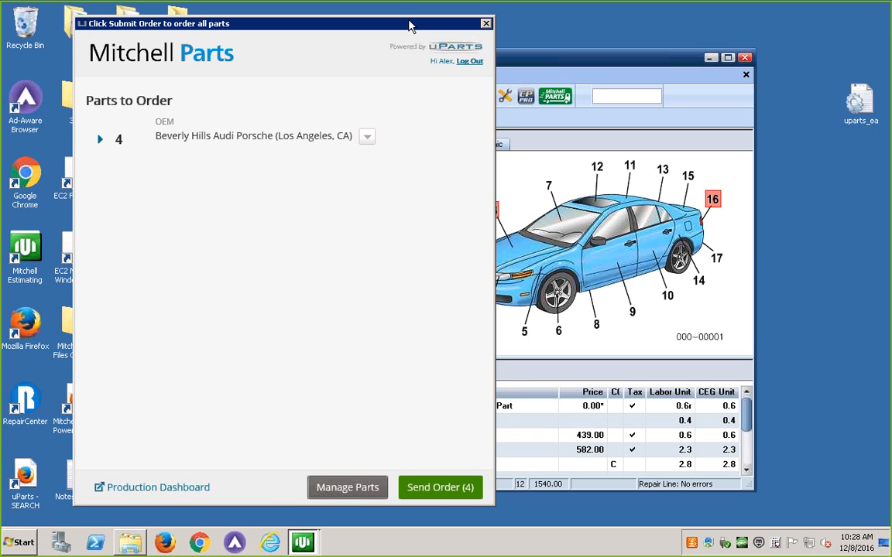
pyautogui.click(486, 25)
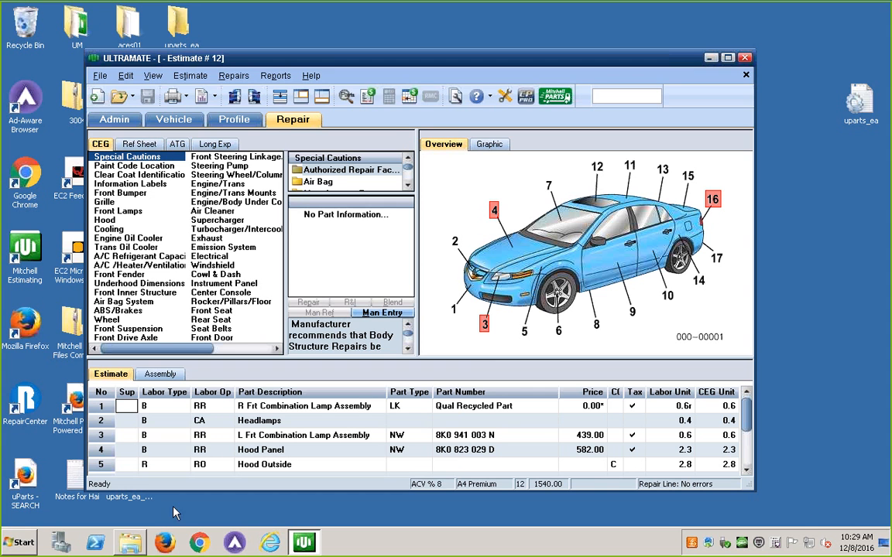
pyautogui.click(131, 542)
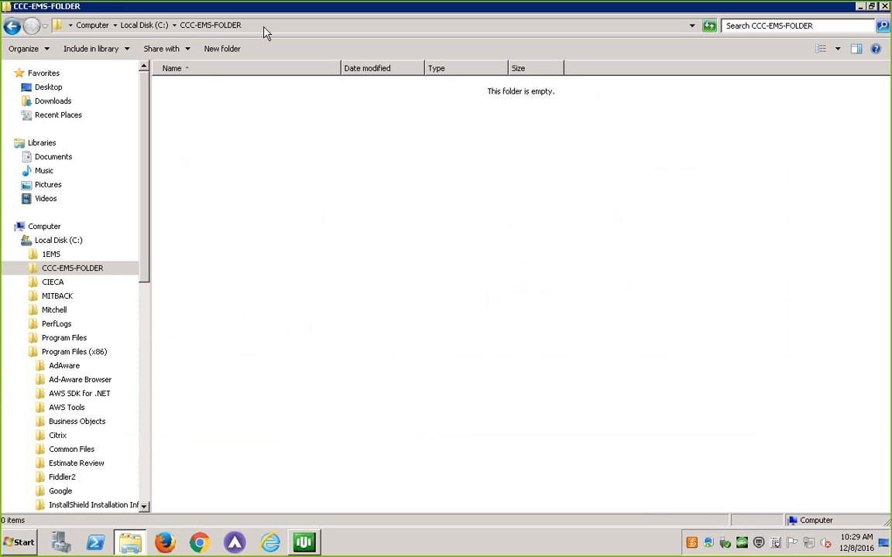
pyautogui.click(860, 6)
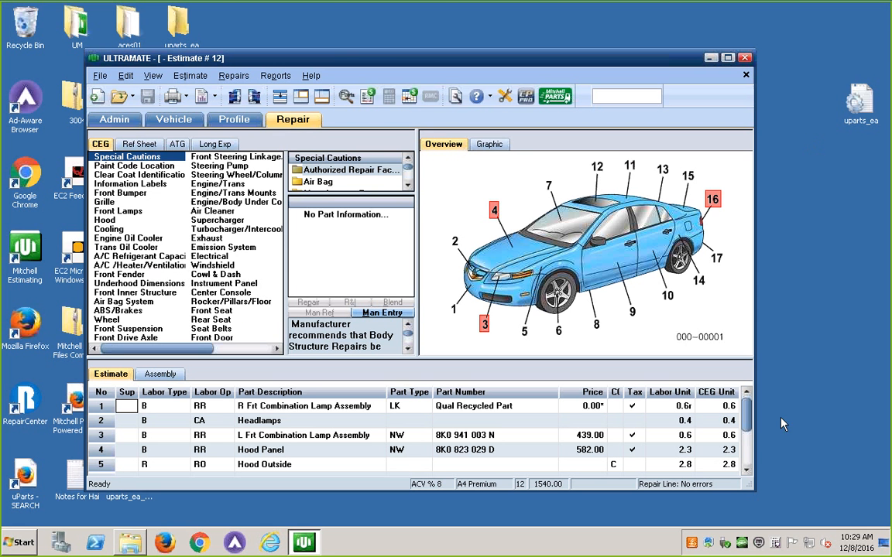
# Open the Estimate Analyzer's EMS path settings from its missing EMS path notification
pyautogui.click(742, 544)
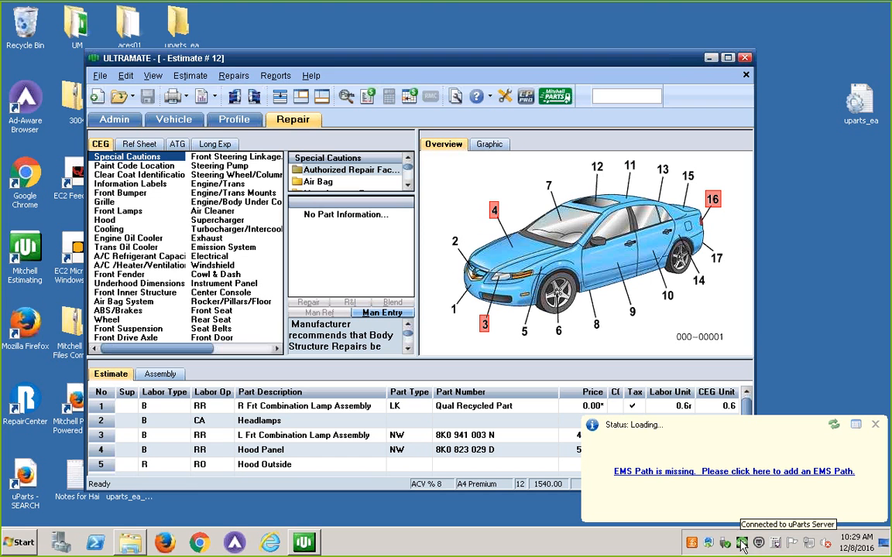
pyautogui.click(699, 475)
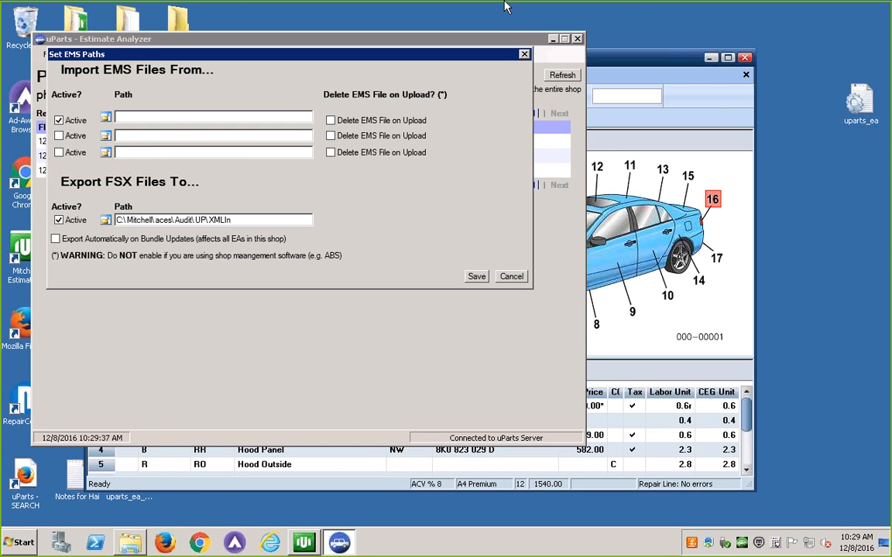
# Switch to the browser's installation page to review its EMS folder sections, and return to the phobos.uparts.com remote session
pyautogui.moveTo(457, 6)
pyautogui.click(585, 8)
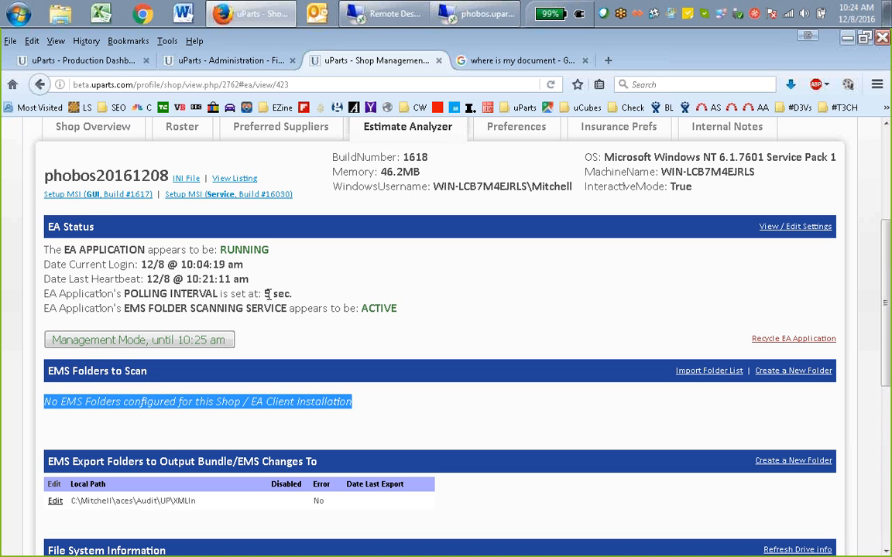
pyautogui.scroll(-1, 502, 397)
pyautogui.scroll(-2, 502, 397)
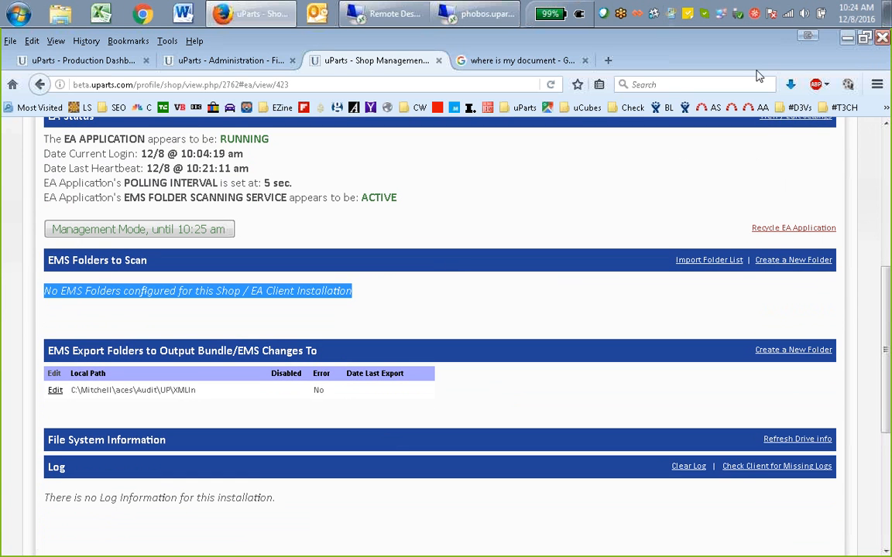
pyautogui.moveTo(411, 25)
pyautogui.click(426, 69)
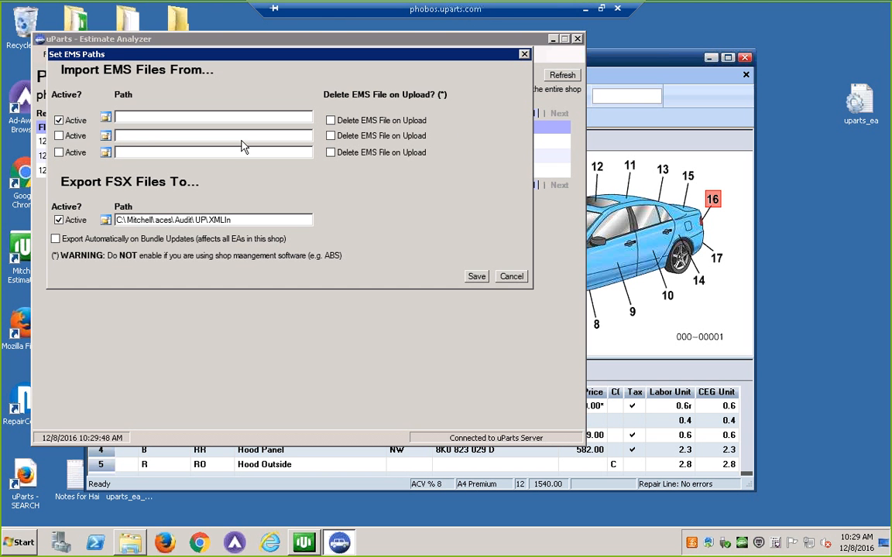
# Set the first EMS import path to CCC-EMS-FOLDER on Local Disk (C:), save the paths, and close the Estimate Analyzer
pyautogui.click(106, 118)
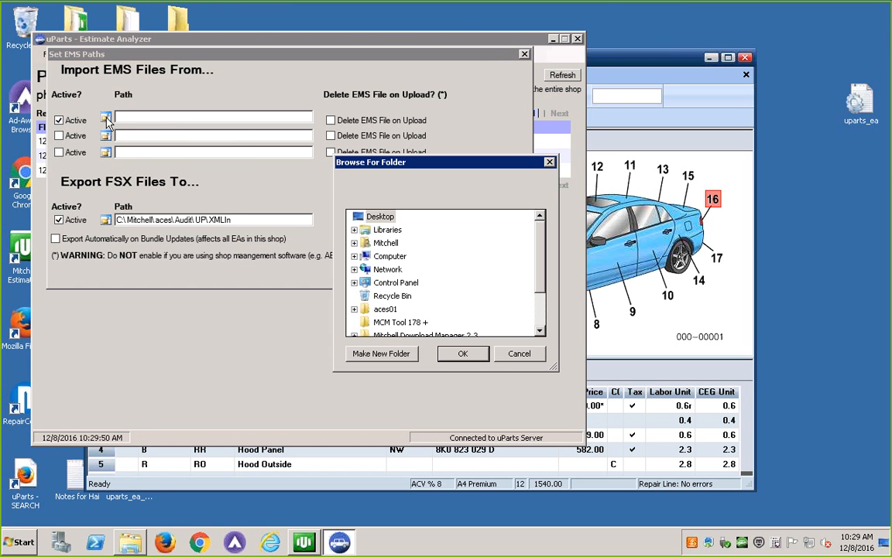
pyautogui.click(355, 257)
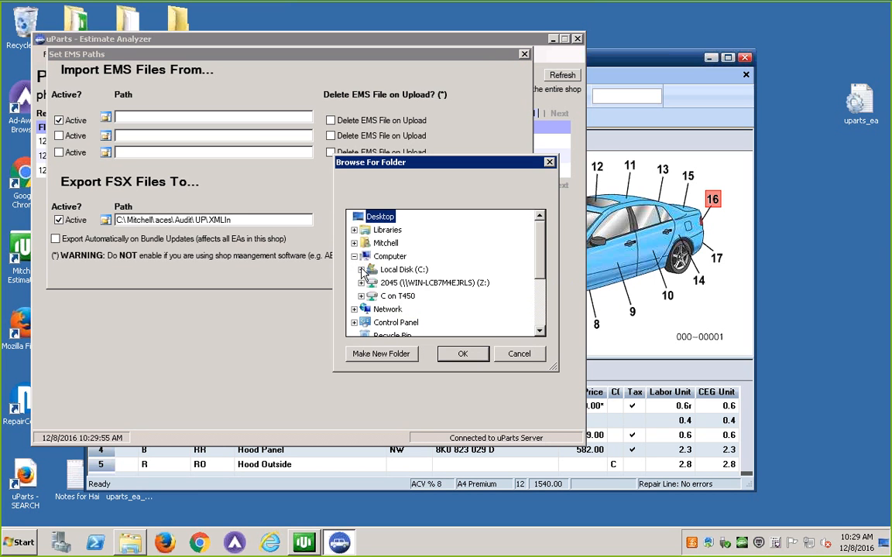
pyautogui.click(361, 271)
pyautogui.click(414, 243)
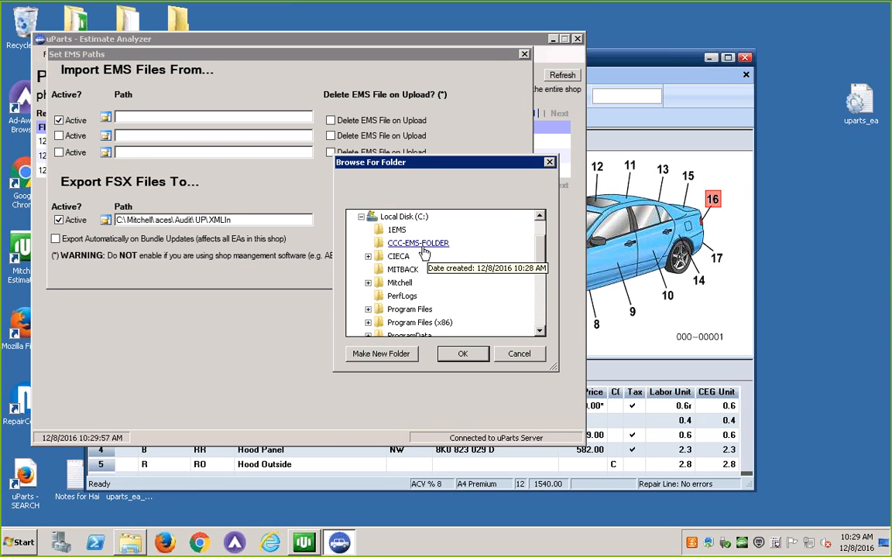
pyautogui.click(462, 354)
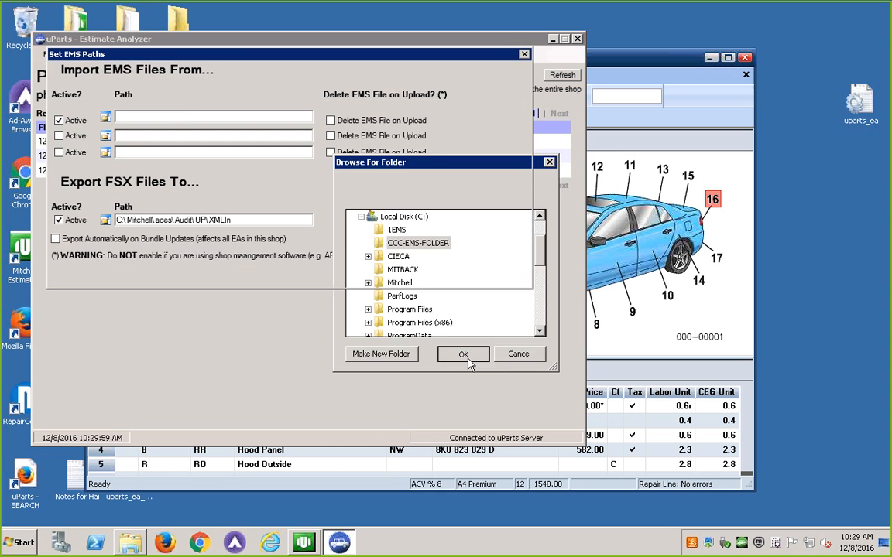
pyautogui.click(478, 278)
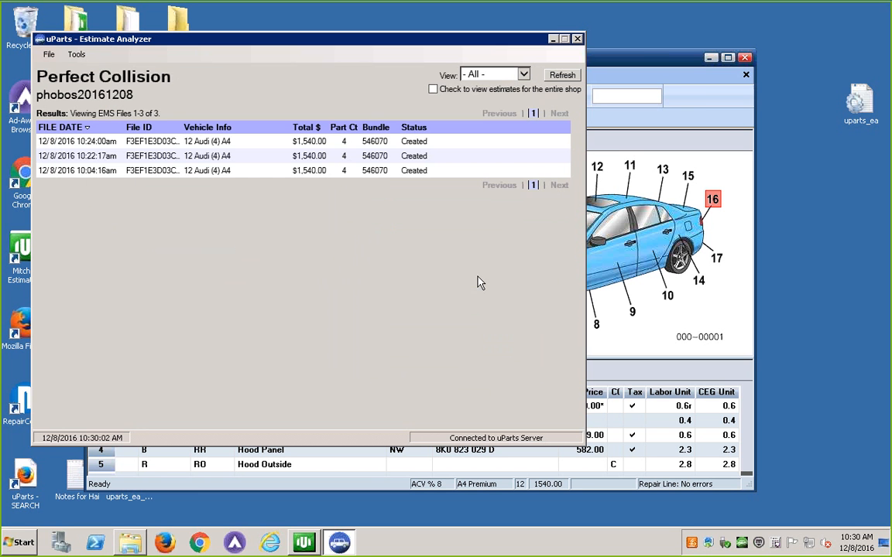
pyautogui.click(577, 39)
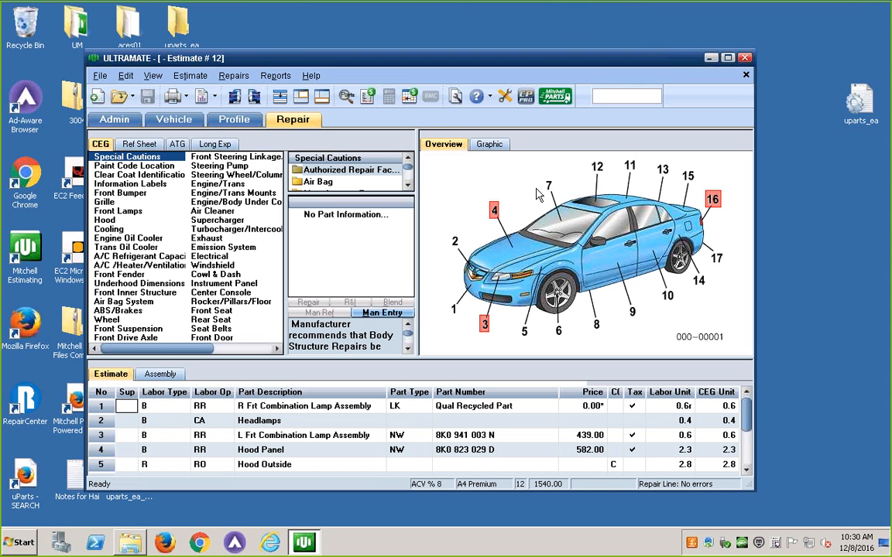
# Switch to the browser's installation page and reload it to check the EMS Folders to Scan and export folder entries
pyautogui.moveTo(588, 13)
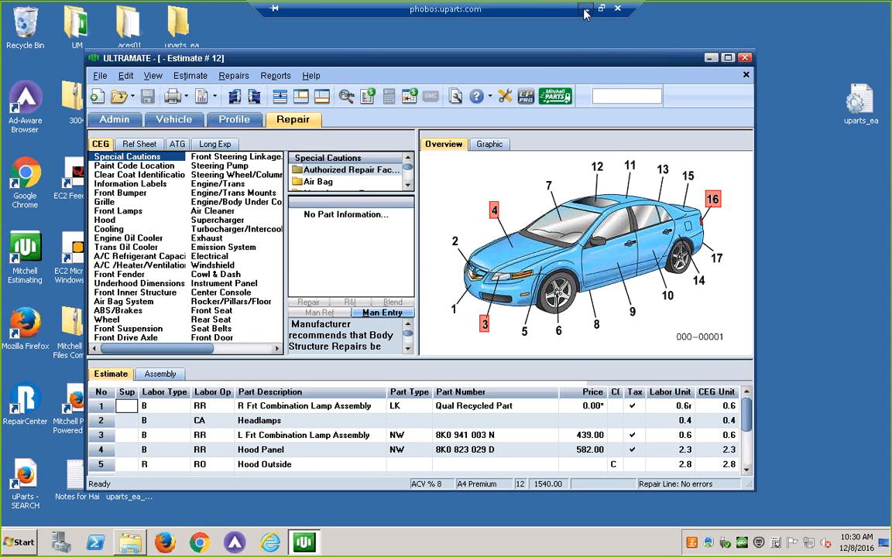
pyautogui.click(527, 7)
pyautogui.scroll(3, 573, 244)
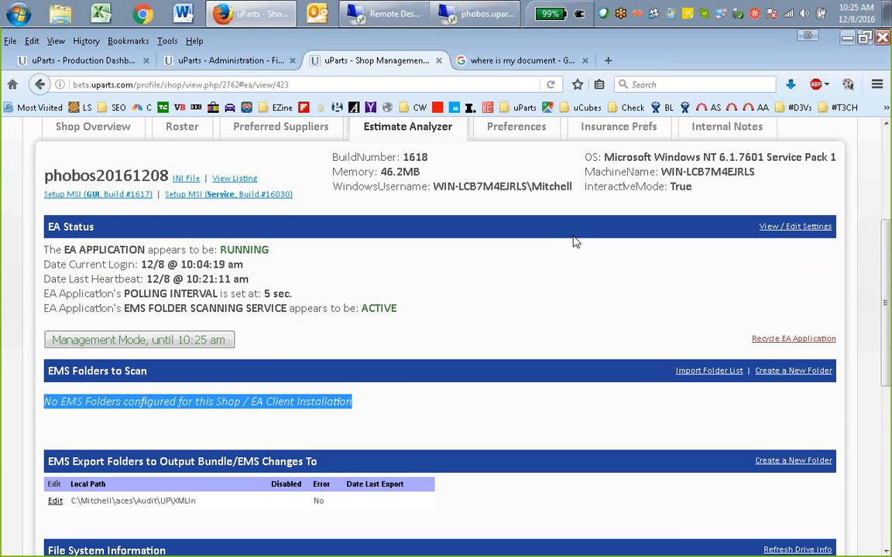
pyautogui.rightClick(522, 275)
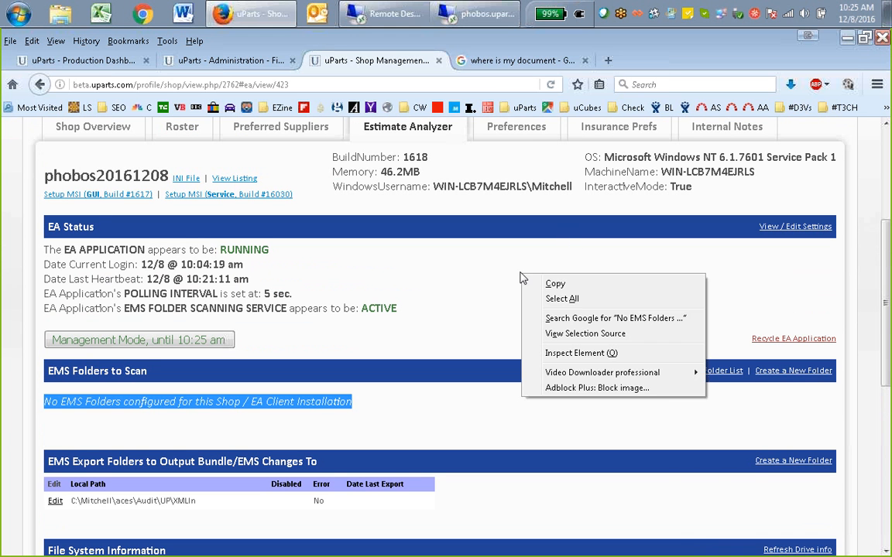
pyautogui.click(469, 272)
pyautogui.rightClick(469, 273)
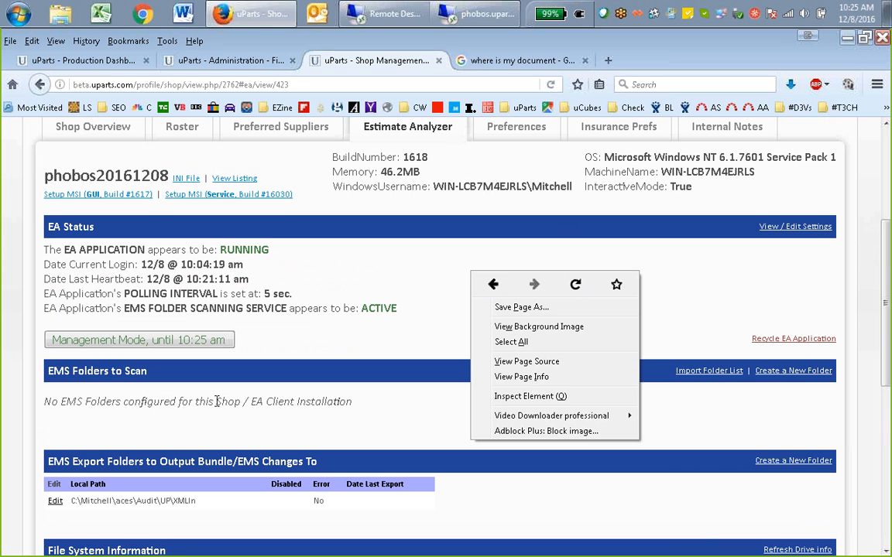
pyautogui.click(576, 286)
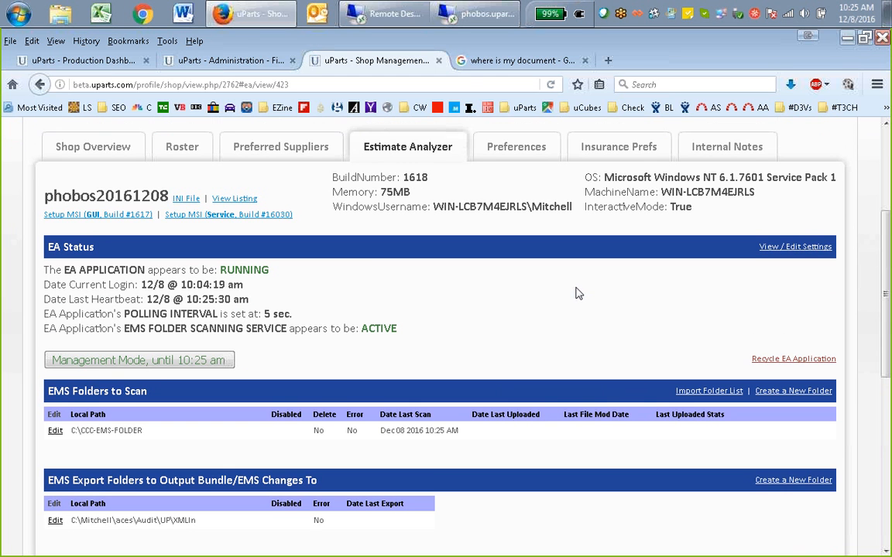
pyautogui.scroll(-3, 582, 351)
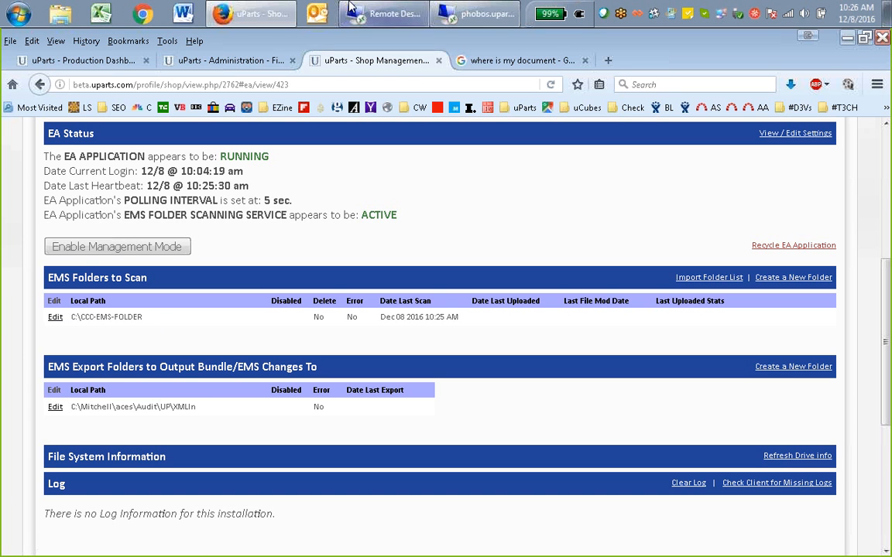
# Switch back to the phobos.uparts.com remote session and restore the file explorer showing CCC-EMS-FOLDER
pyautogui.click(460, 15)
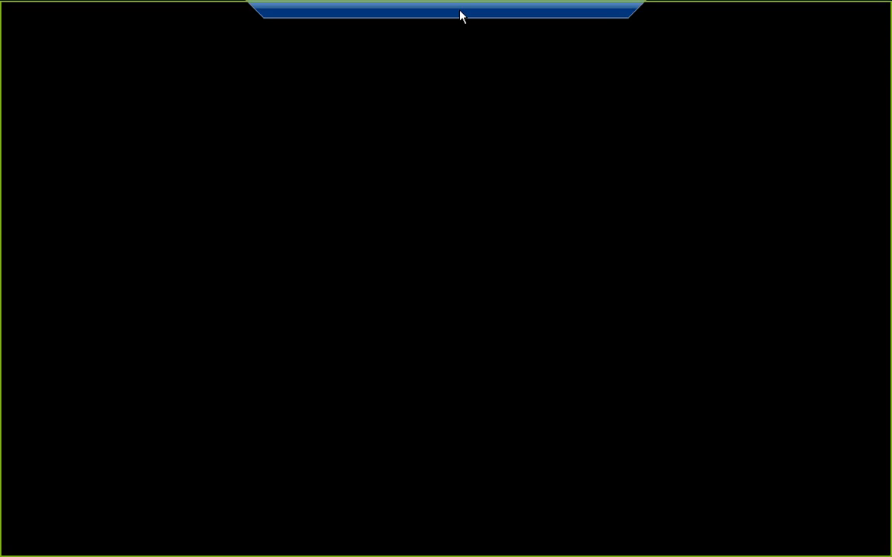
pyautogui.moveTo(130, 542)
pyautogui.click(99, 491)
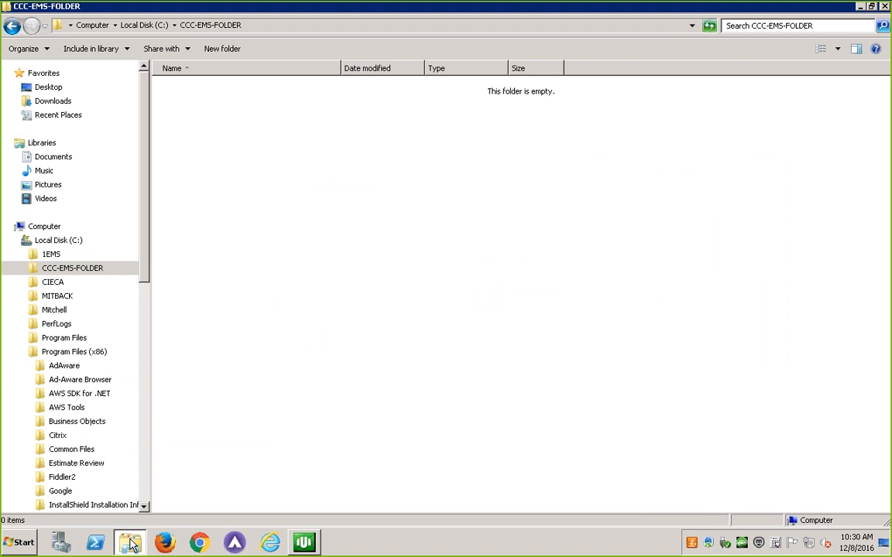
# Create a new folder named AUDATEX-EMS-FOLDER in the root of Local Disk (C:)
pyautogui.click(62, 241)
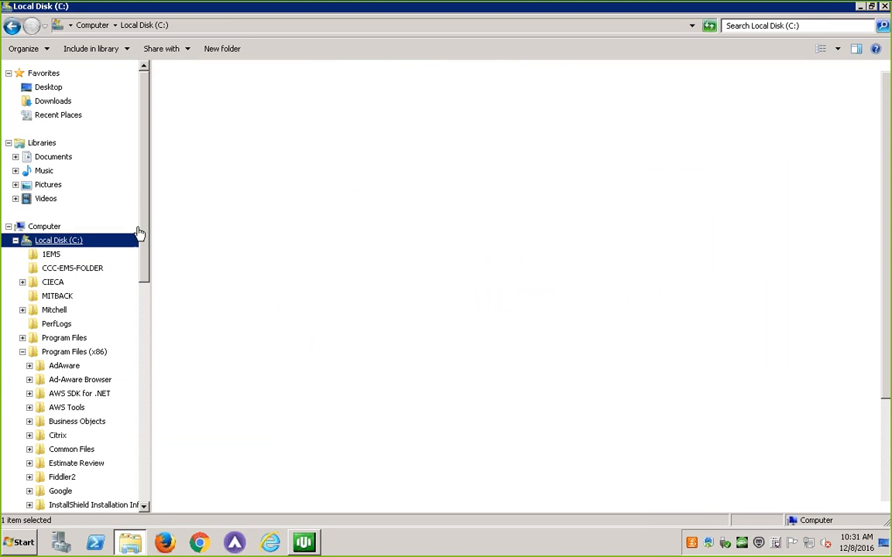
pyautogui.rightClick(625, 311)
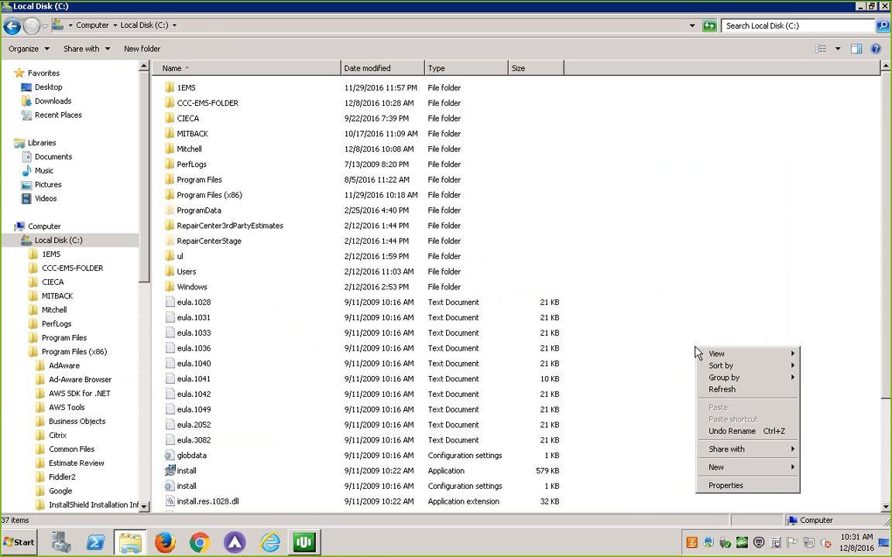
pyautogui.click(508, 200)
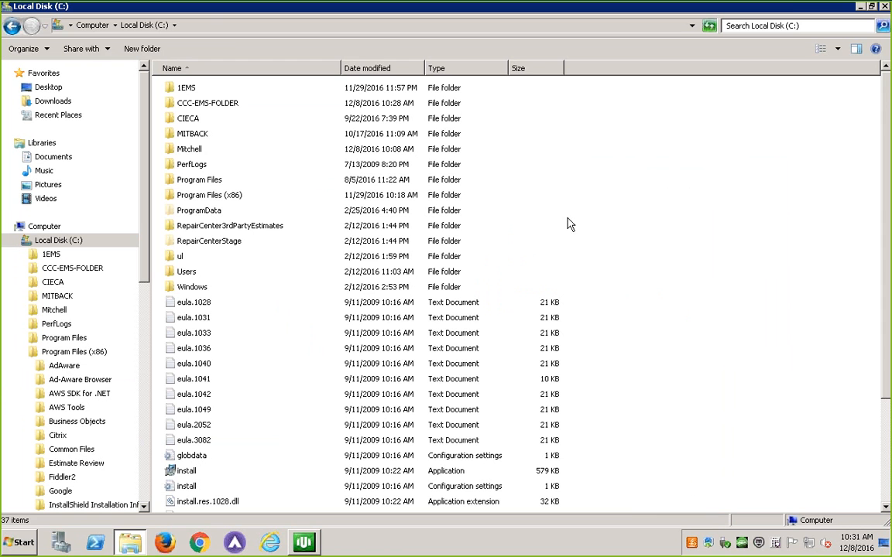
pyautogui.rightClick(640, 359)
pyautogui.moveTo(672, 480)
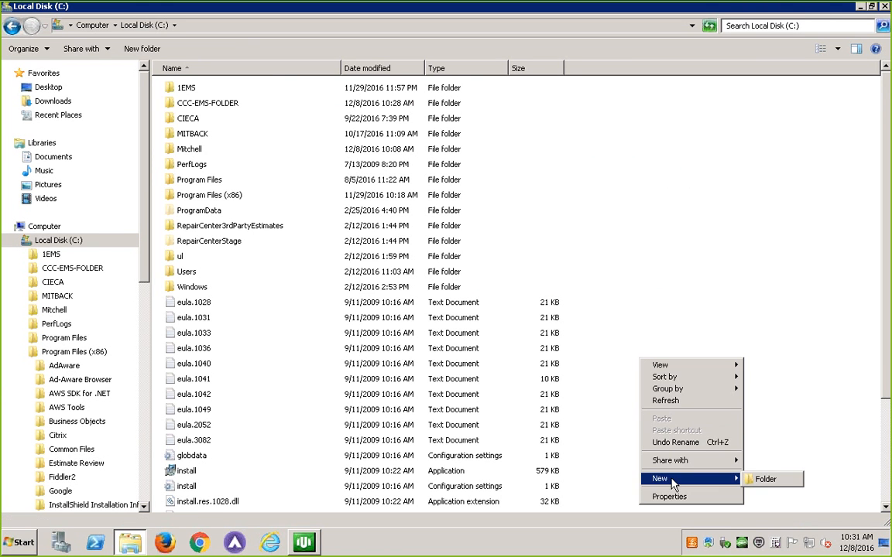
pyautogui.click(767, 480)
pyautogui.write('A')
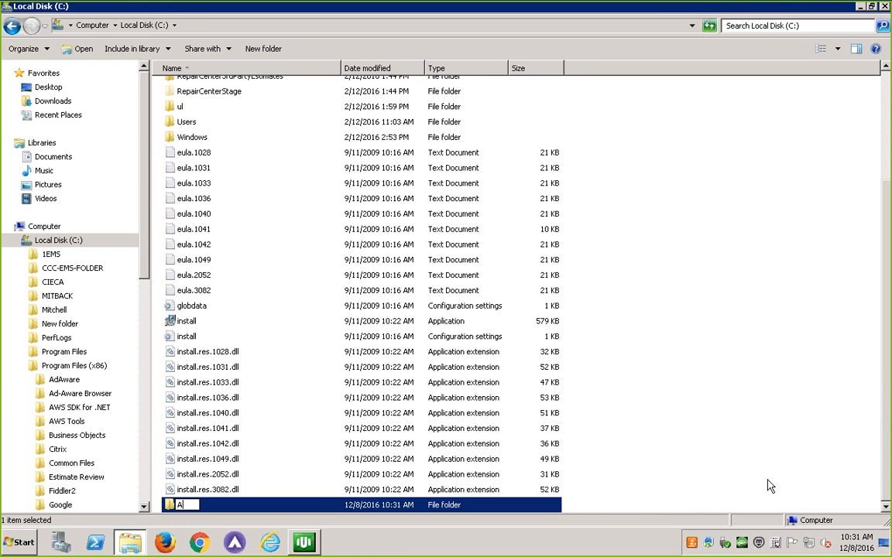
pyautogui.write('UDATEX-EMS-FOLDER')
pyautogui.press('Return')
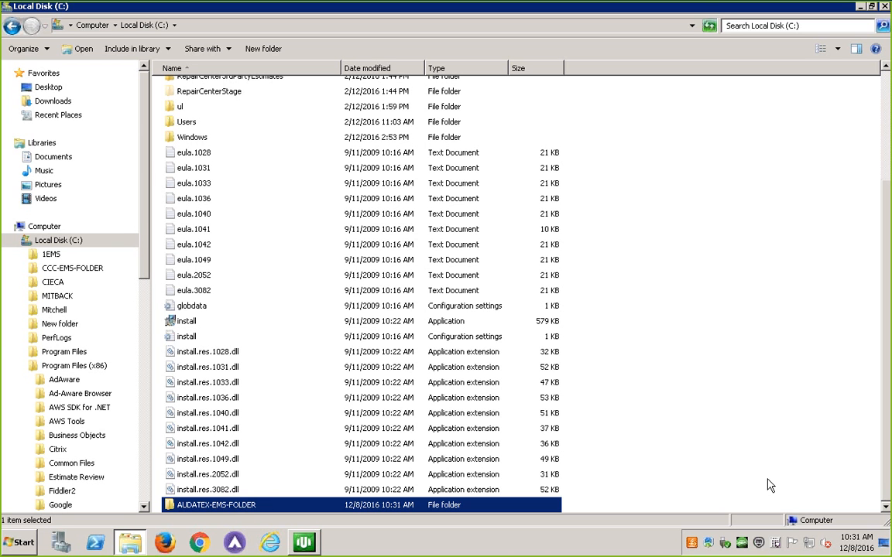
# Close the file explorer and switch from the remote session to the browser's installation page
pyautogui.click(7, 7)
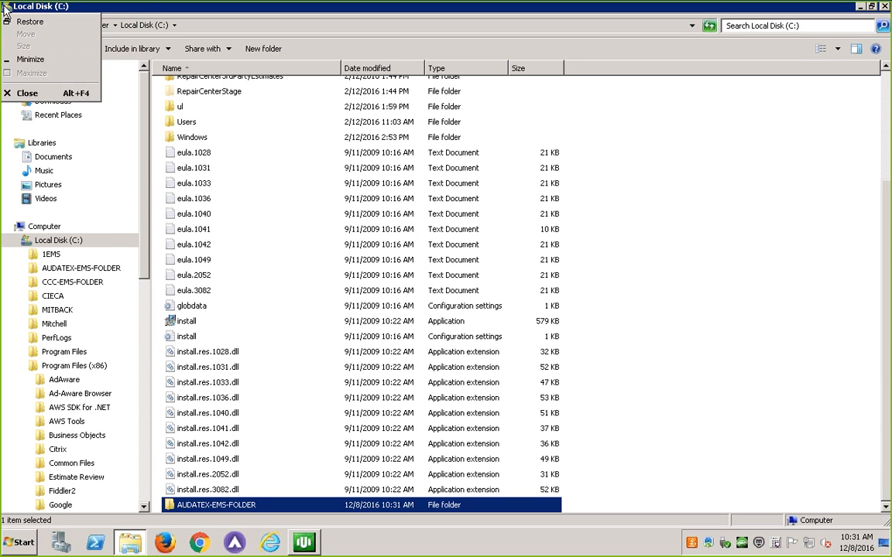
pyautogui.click(24, 88)
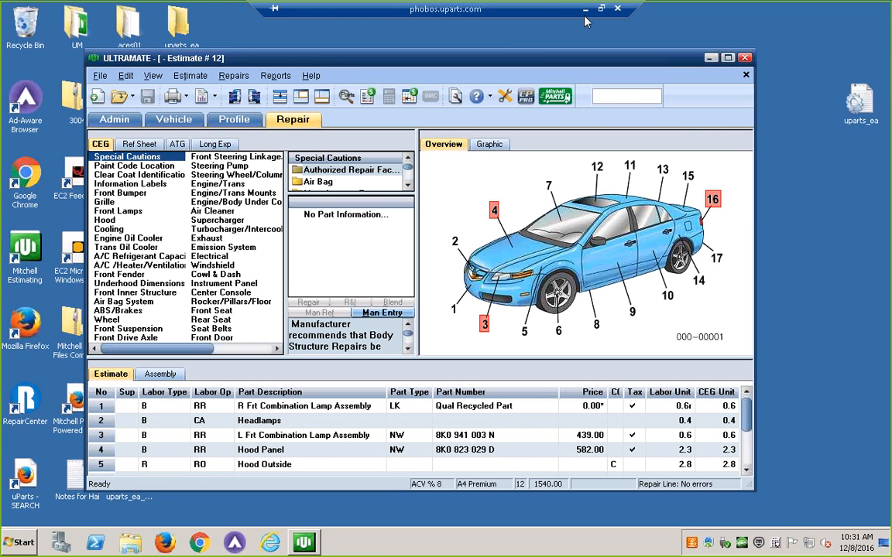
pyautogui.click(573, 8)
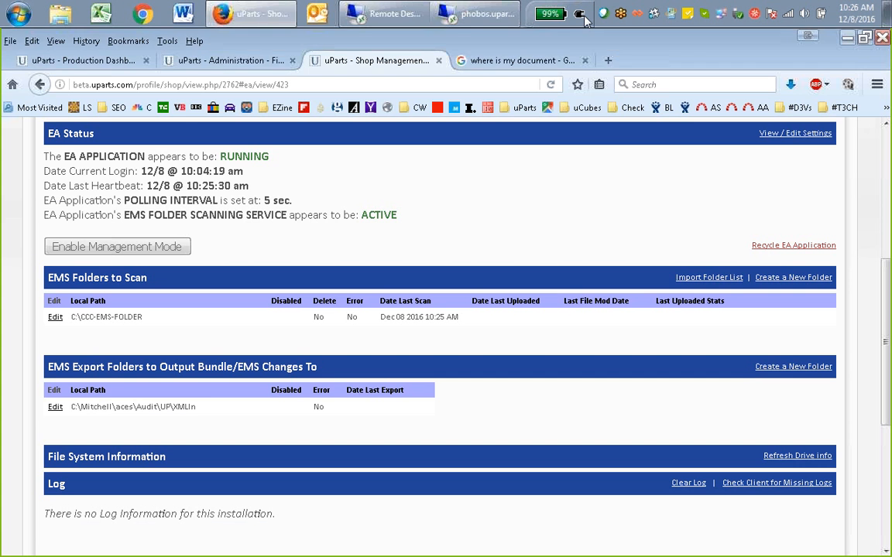
pyautogui.rightClick(653, 335)
pyautogui.click(512, 327)
pyautogui.click(791, 280)
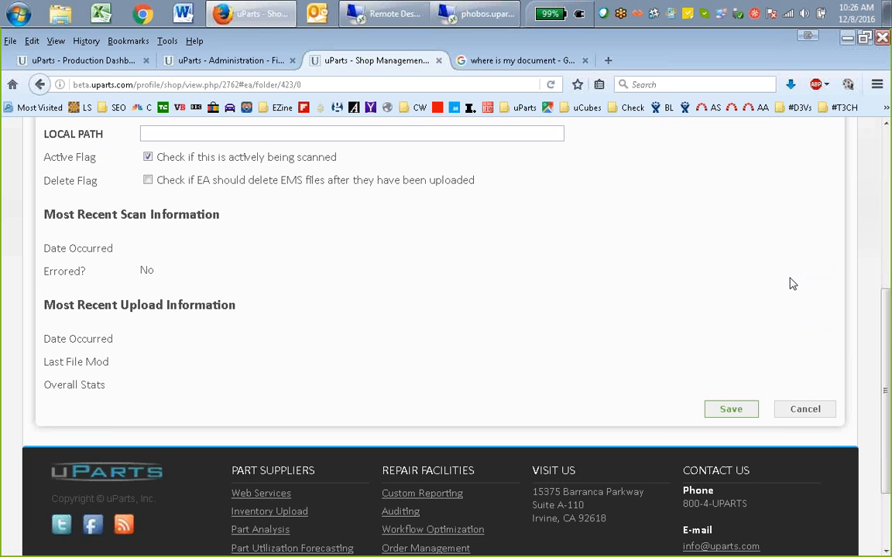
pyautogui.click(803, 410)
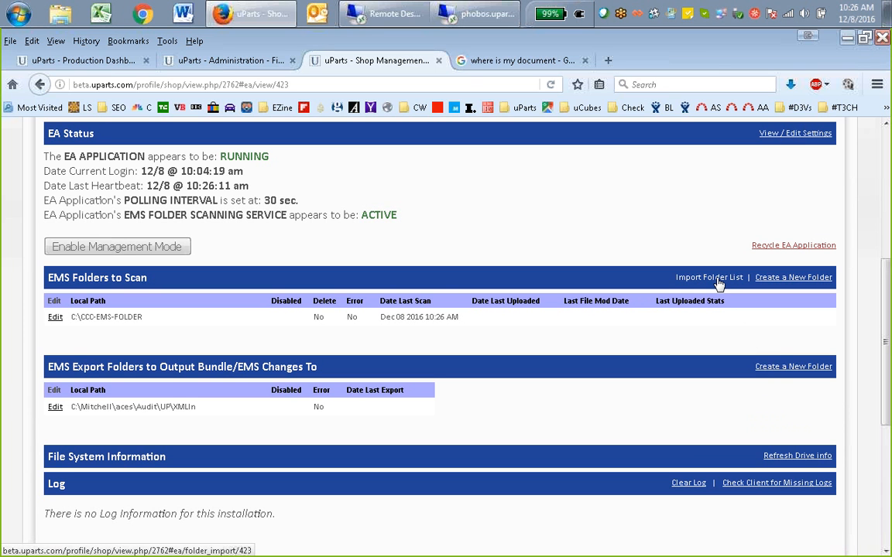
# Enable management mode, and review the EA installations offered for importing a folder list without importing any
pyautogui.click(141, 252)
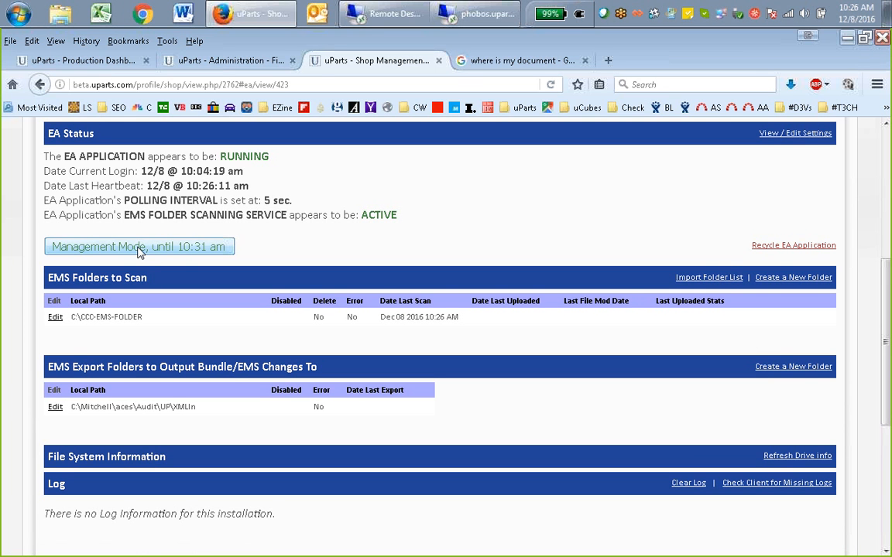
pyautogui.click(708, 277)
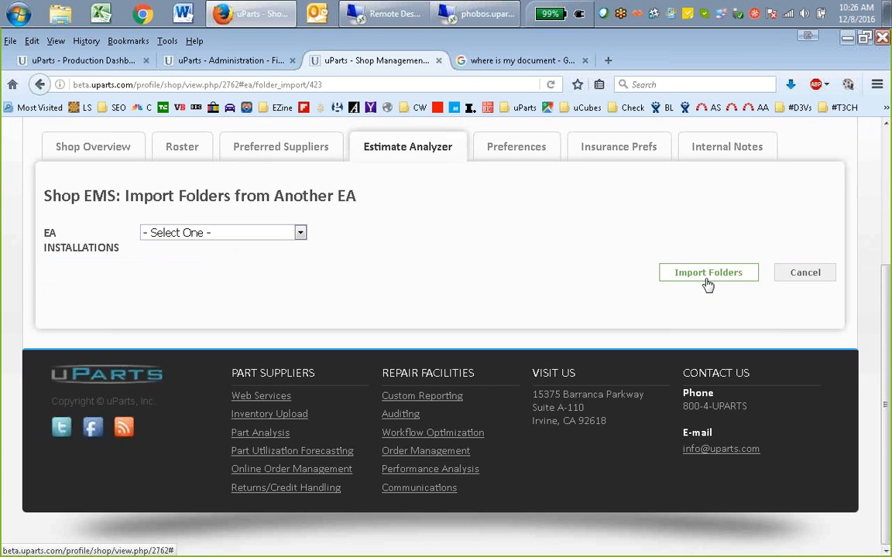
pyautogui.click(261, 235)
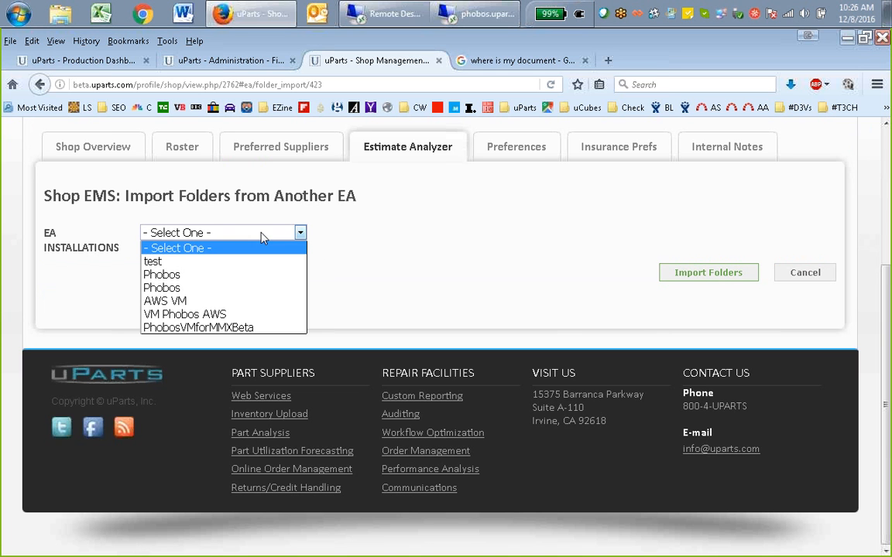
pyautogui.click(261, 234)
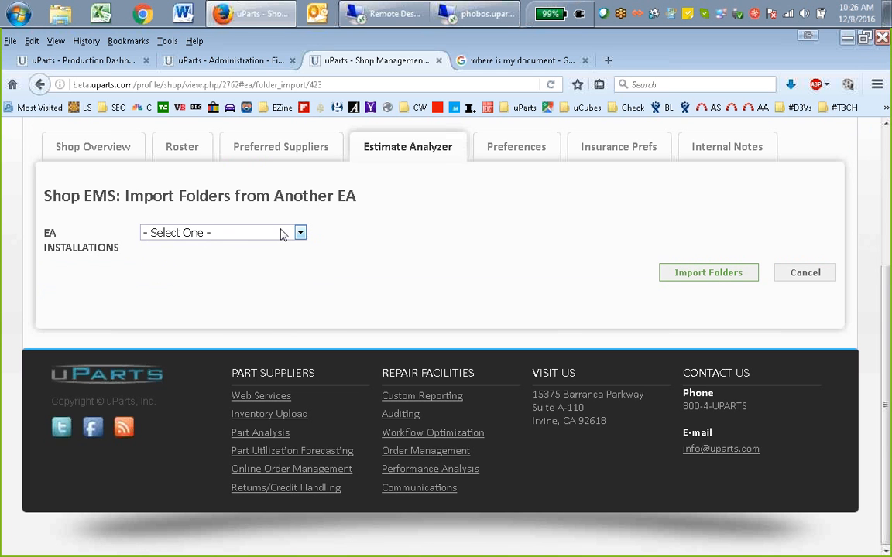
pyautogui.click(268, 237)
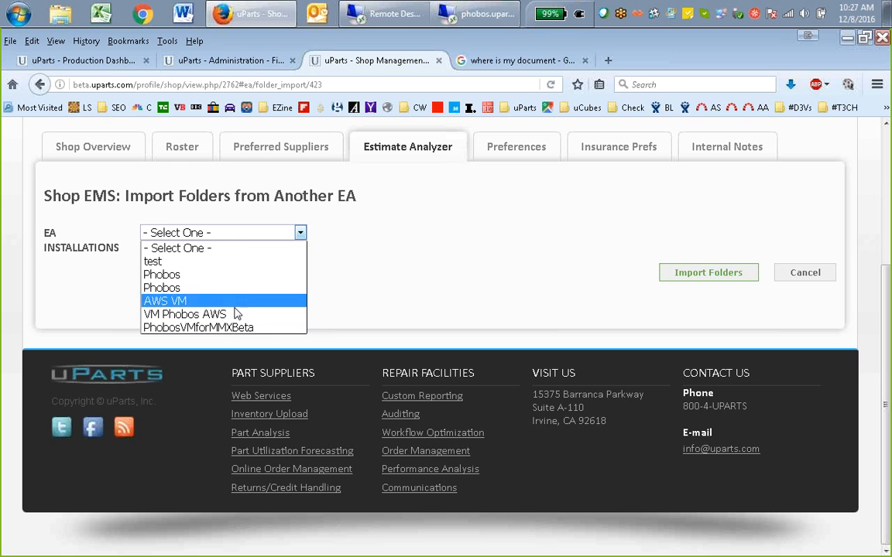
pyautogui.click(446, 274)
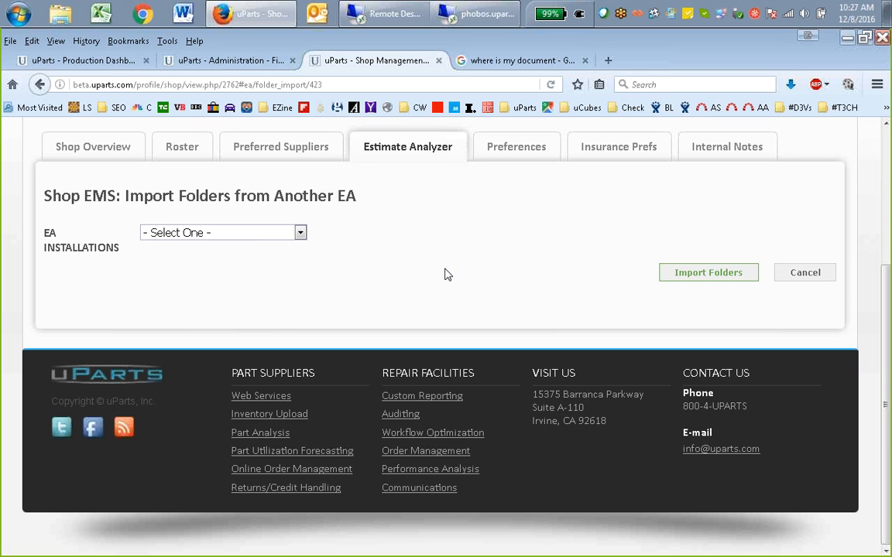
pyautogui.click(805, 273)
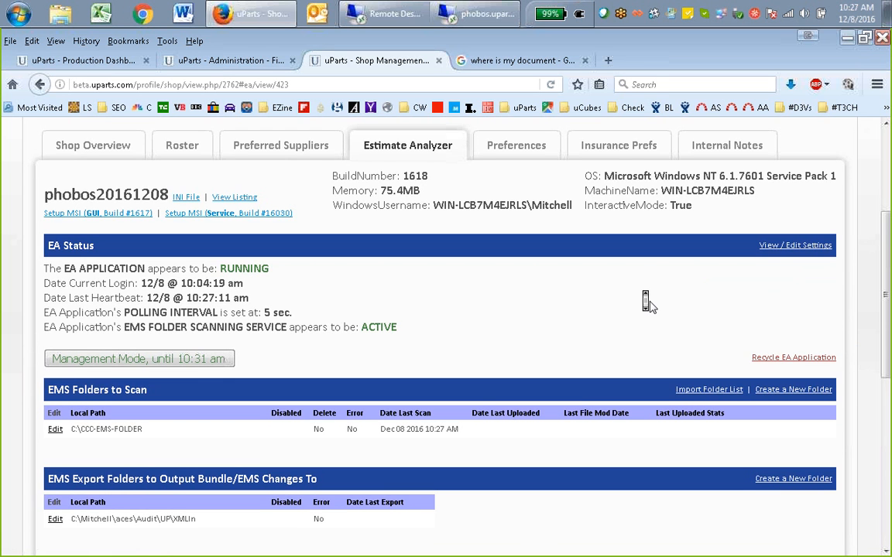
# Add a new EMS folder to scan with the local path C:\AUDATEX-EMS-FOLDER and save it
pyautogui.scroll(-3, 650, 304)
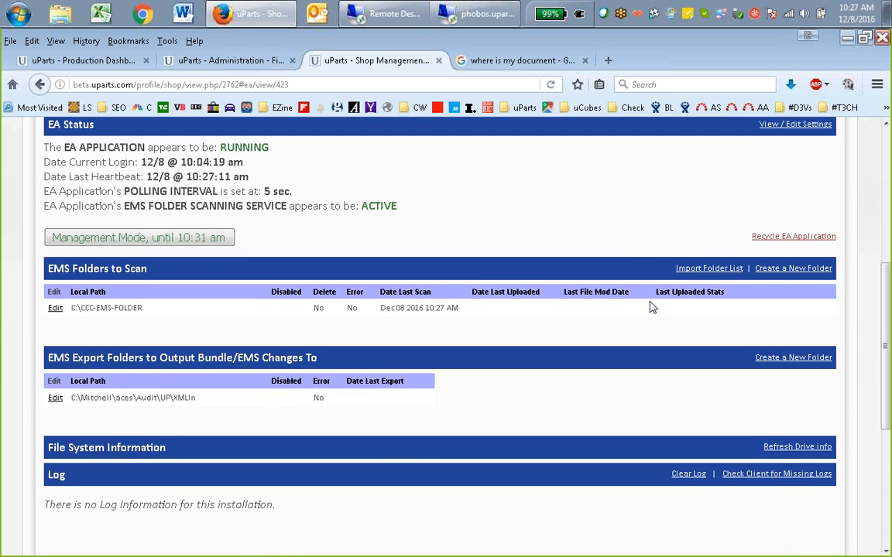
pyautogui.click(793, 272)
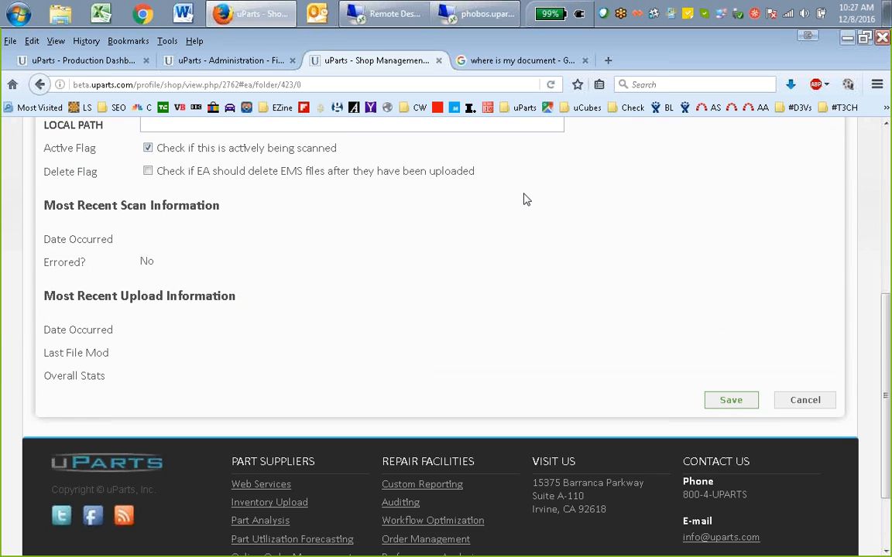
pyautogui.scroll(2, 601, 223)
pyautogui.scroll(1, 601, 223)
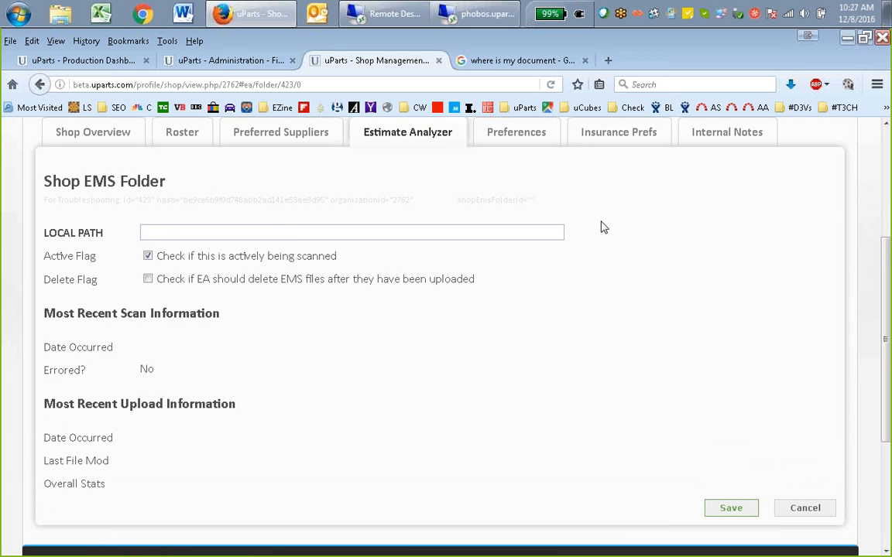
pyautogui.click(259, 233)
pyautogui.write('C:\\AUDATEX-EMS-')
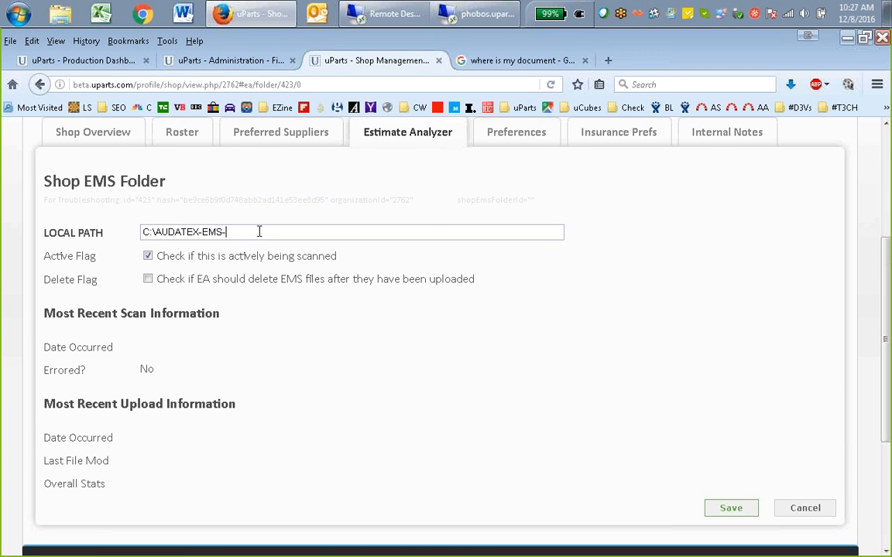
pyautogui.write('FOLDER')
pyautogui.click(728, 511)
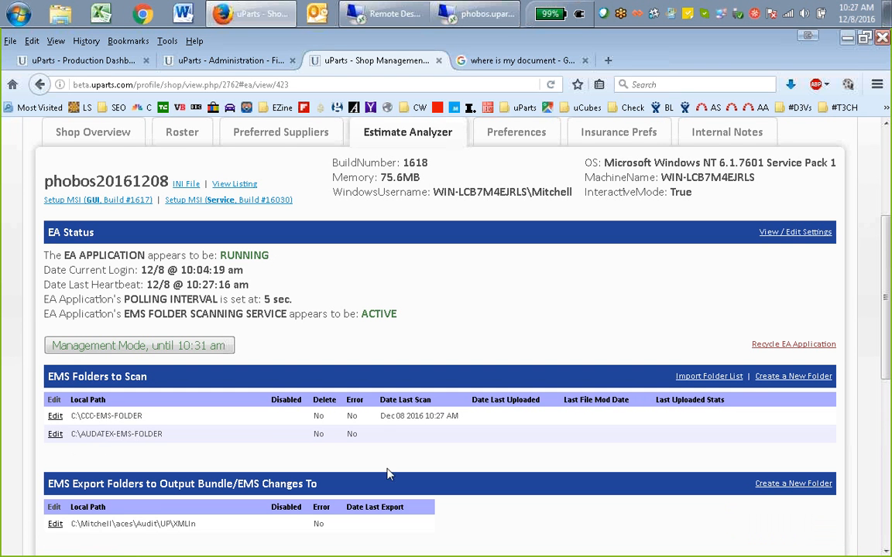
# Reload the installation page and check the entries under EMS Folders to Scan and the sections below it
pyautogui.rightClick(500, 307)
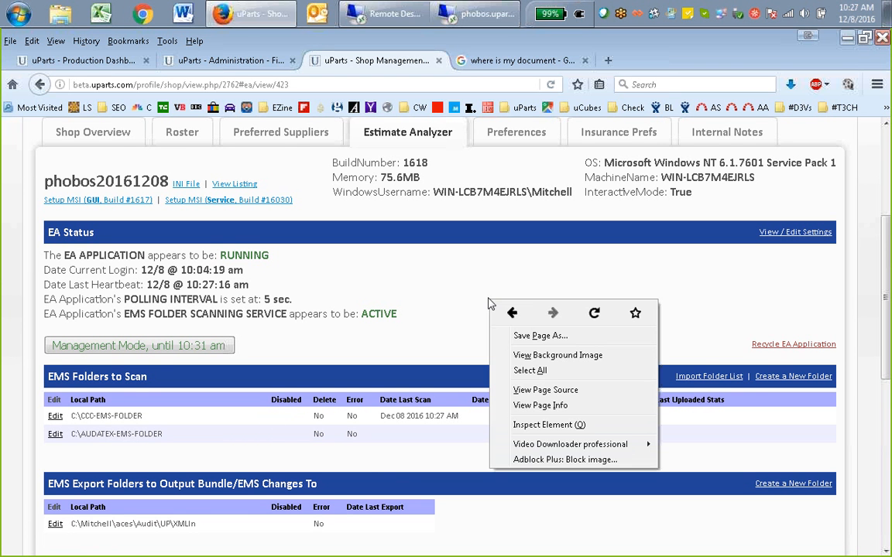
pyautogui.click(590, 315)
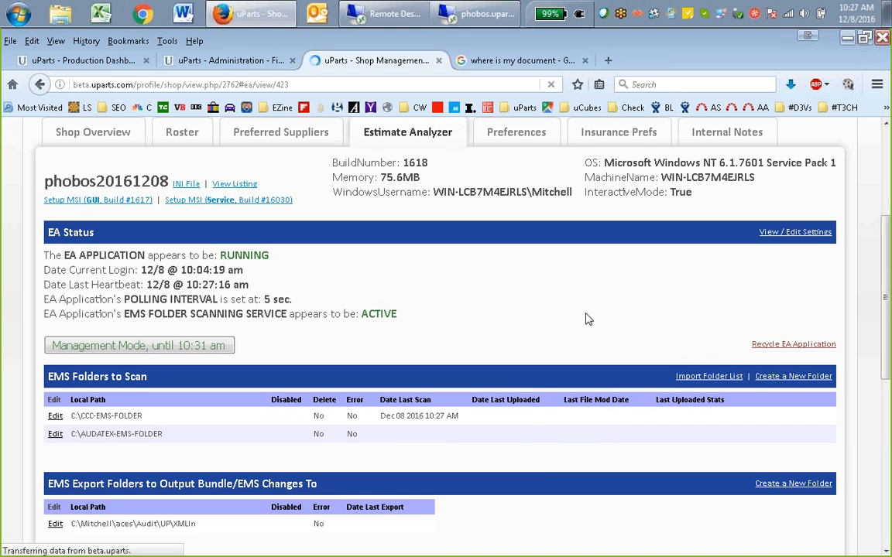
pyautogui.scroll(-3, 551, 334)
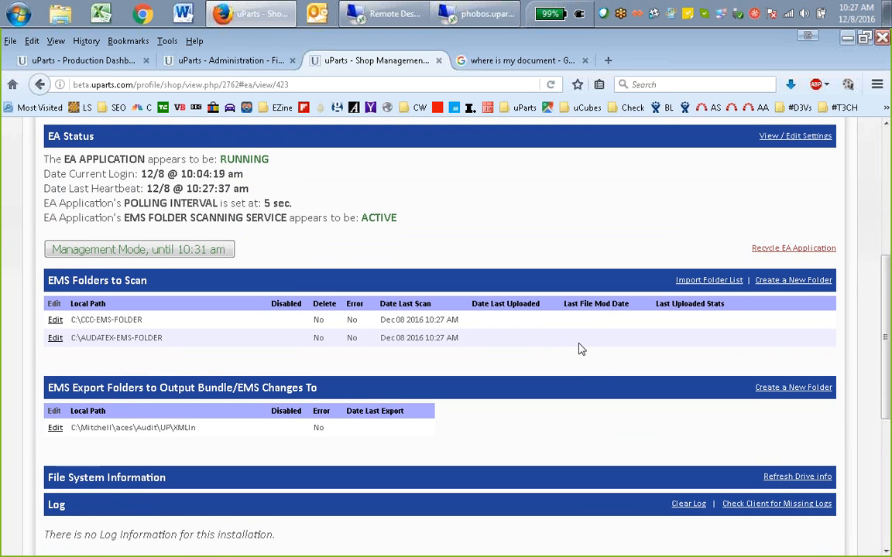
pyautogui.scroll(-2, 597, 373)
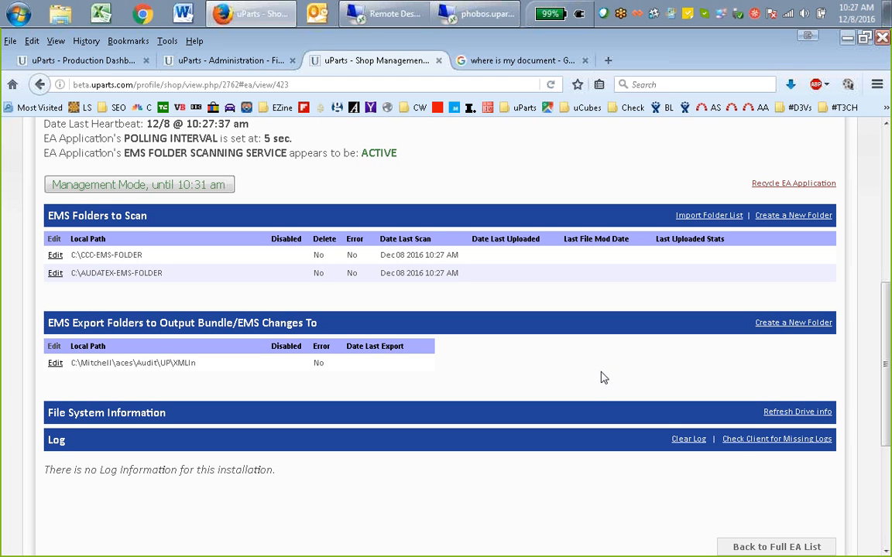
pyautogui.scroll(-1, 639, 360)
pyautogui.scroll(-1, 639, 360)
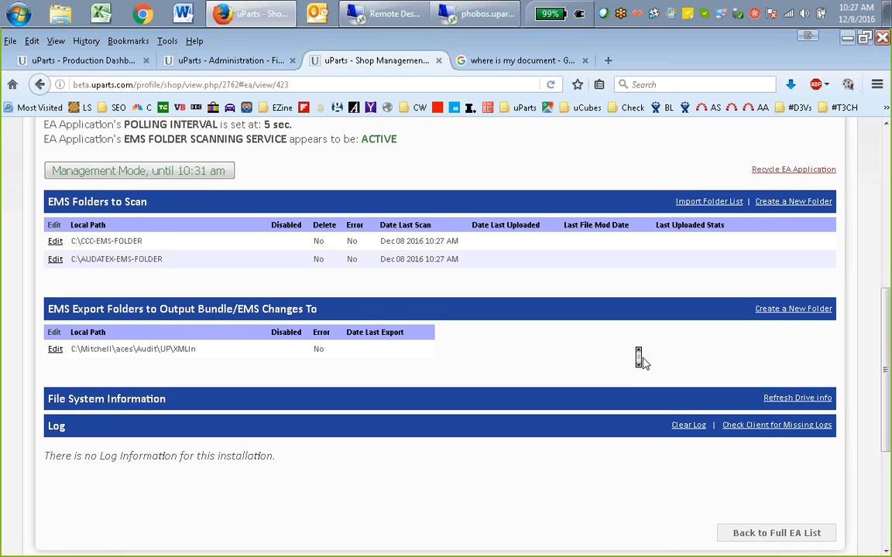
# Examine the EMS folder scanning service status and the last scan dates of the scanned folders
pyautogui.scroll(2, 641, 361)
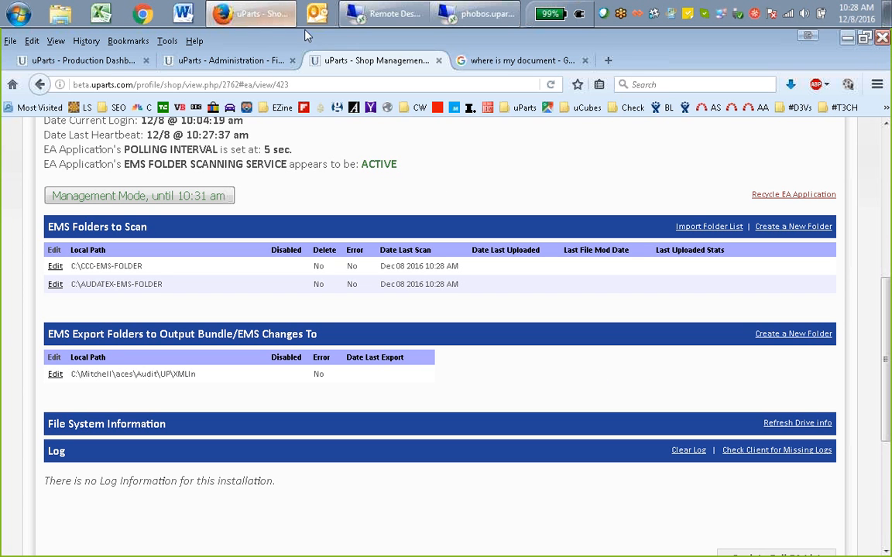
pyautogui.doubleClick(379, 163)
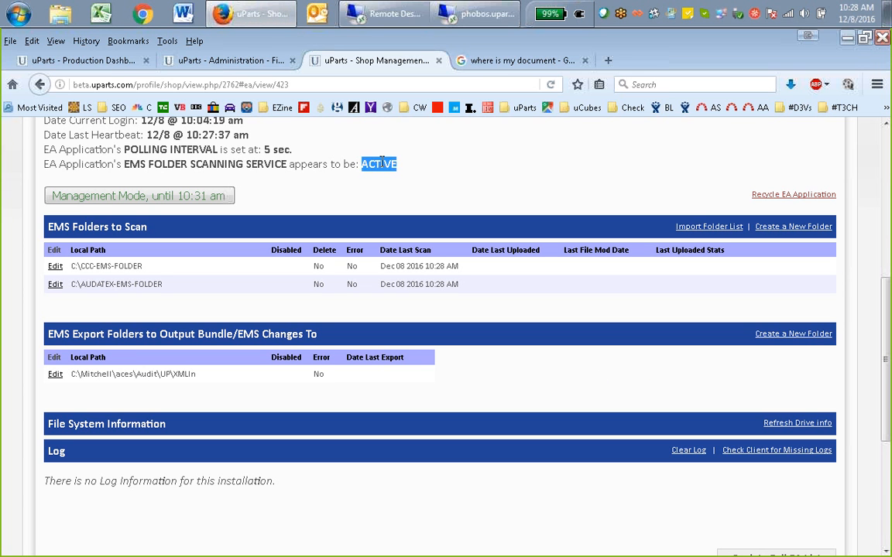
pyautogui.click(377, 158)
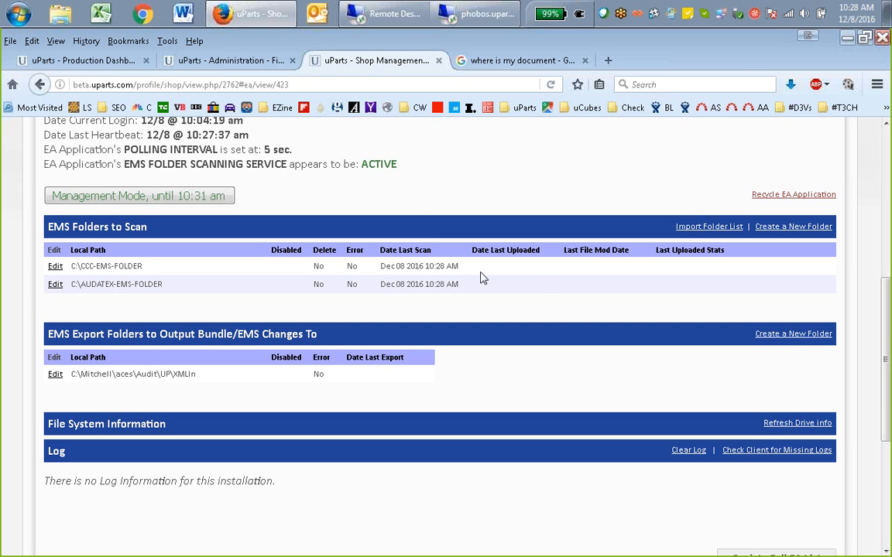
pyautogui.scroll(2, 541, 290)
pyautogui.scroll(-2, 541, 289)
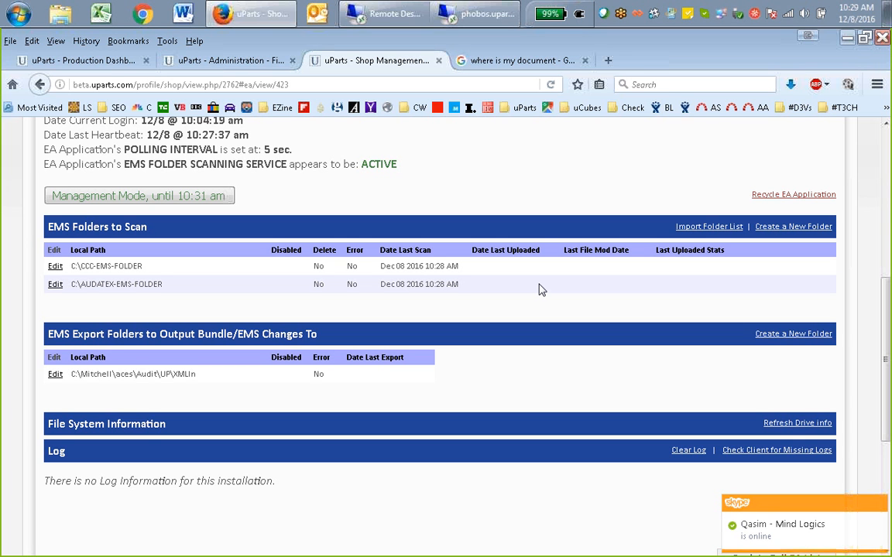
# Refresh the drive information under File System Information to list the remote machine's drives
pyautogui.click(792, 427)
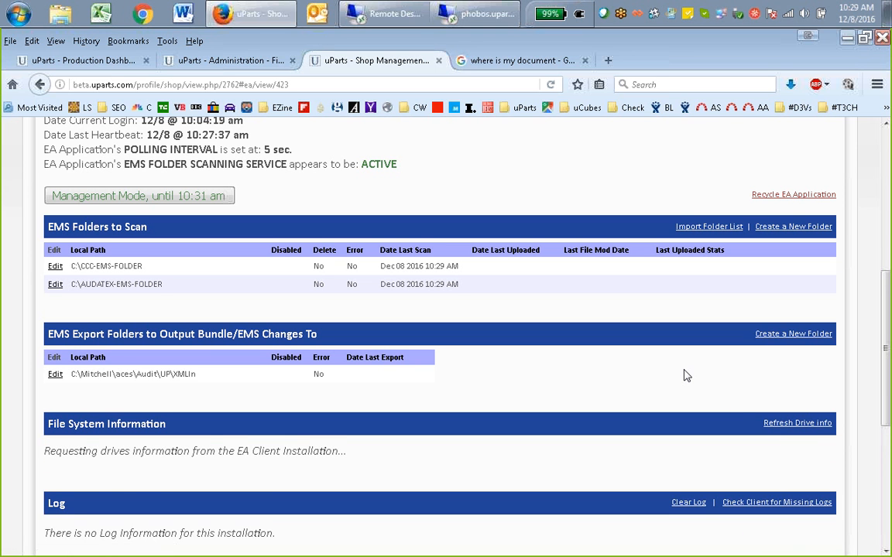
pyautogui.scroll(-1, 679, 379)
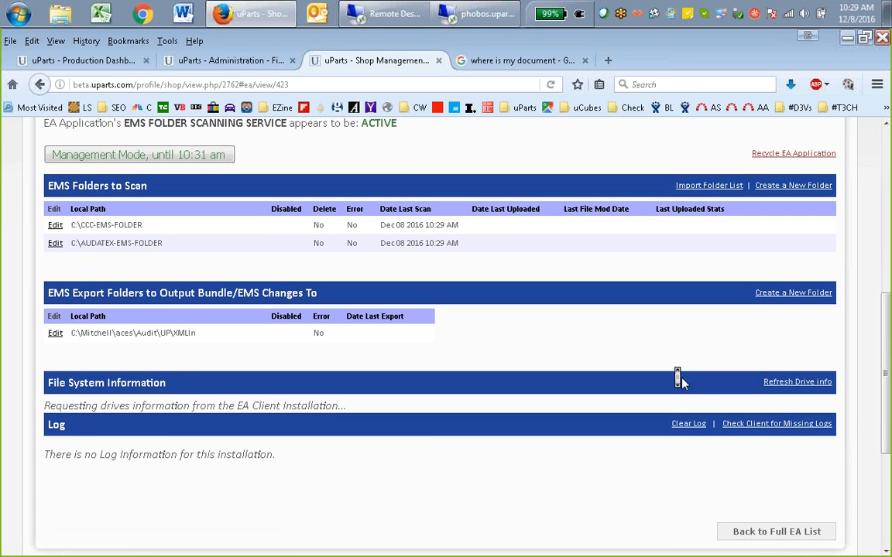
pyautogui.scroll(1, 680, 379)
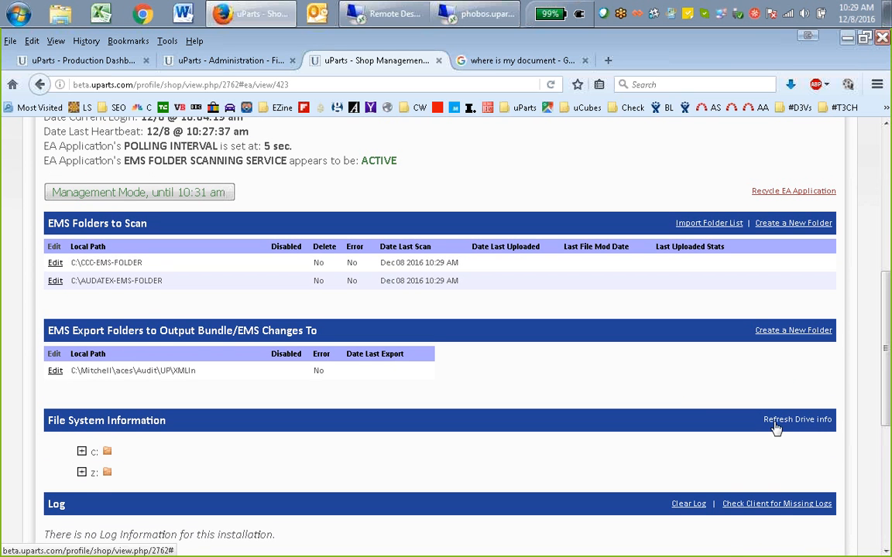
# Expand the c: drive under File System Information to list the remote machine's folders, including the two EMS folders
pyautogui.middleClick(670, 392)
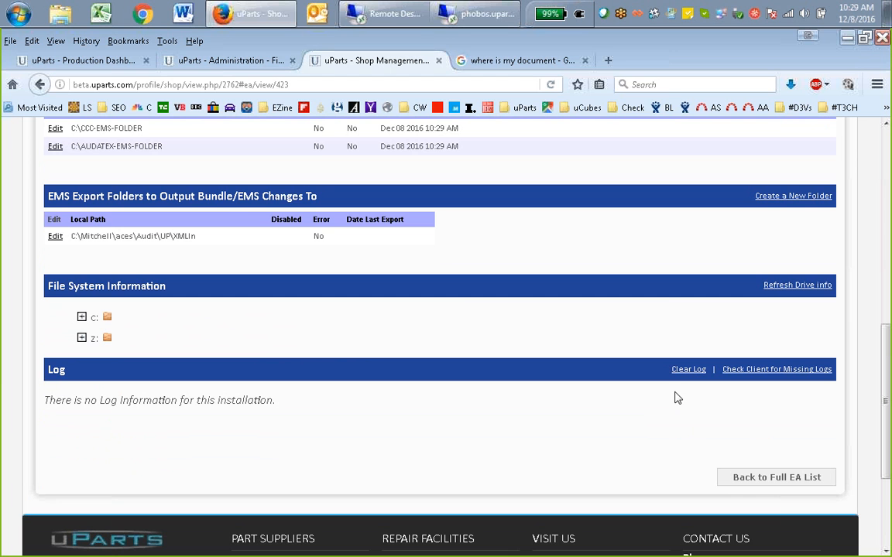
pyautogui.click(81, 317)
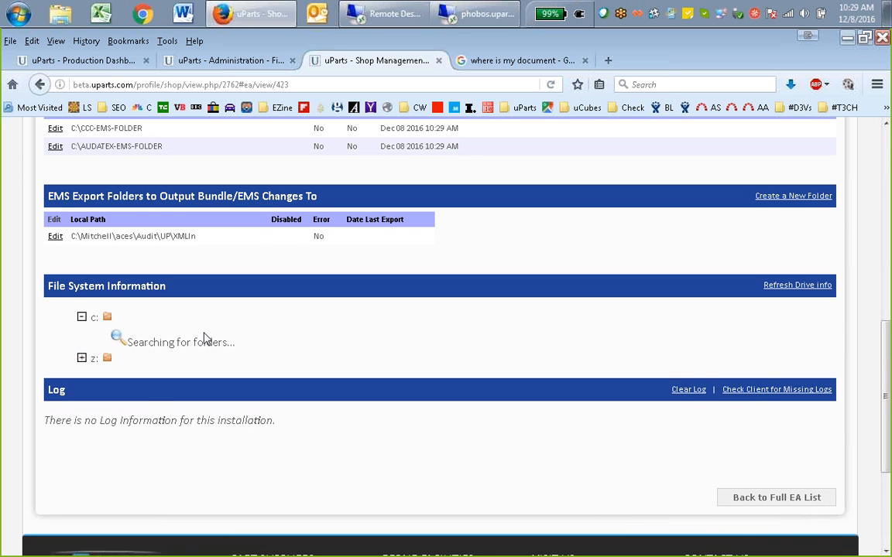
pyautogui.scroll(2, 247, 236)
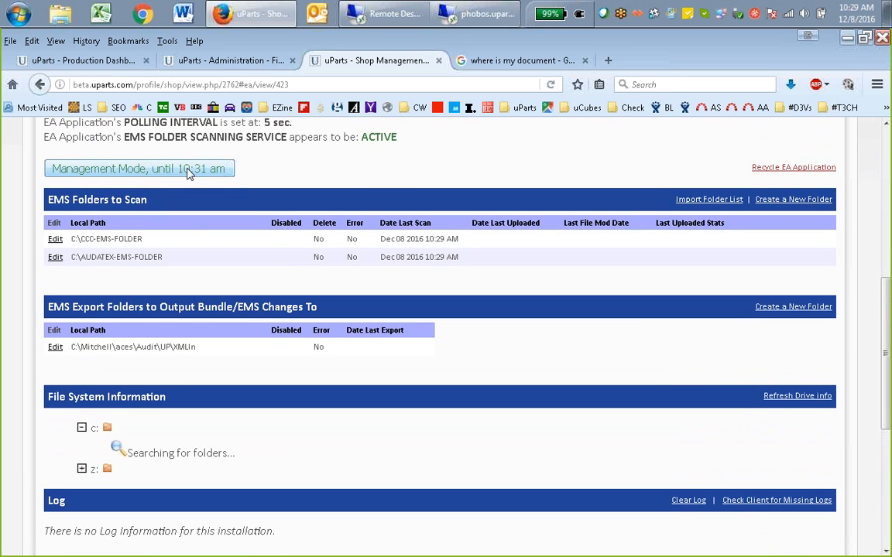
pyautogui.scroll(-2, 243, 360)
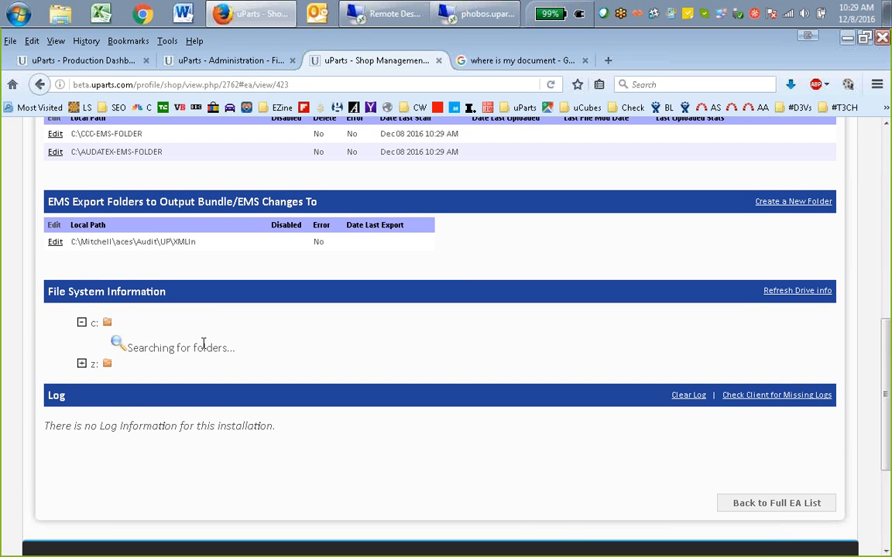
pyautogui.scroll(-4, 374, 416)
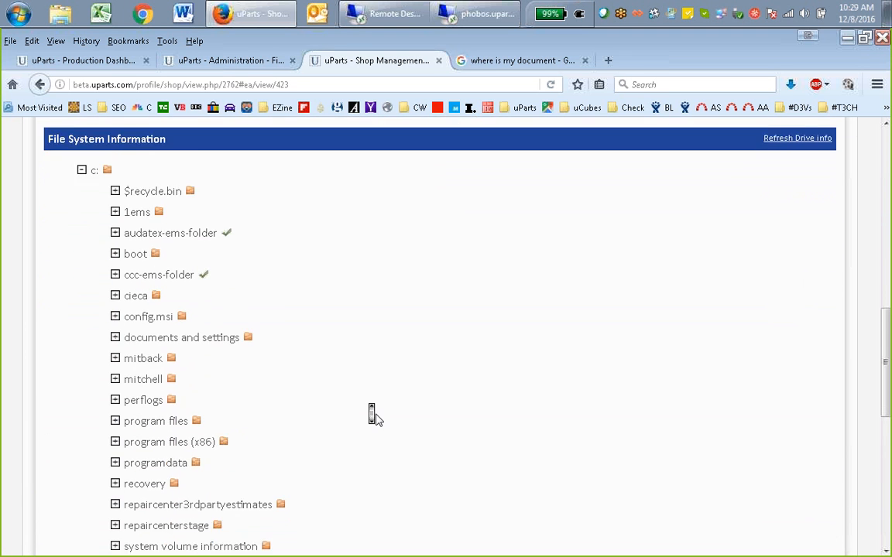
pyautogui.scroll(-1, 373, 418)
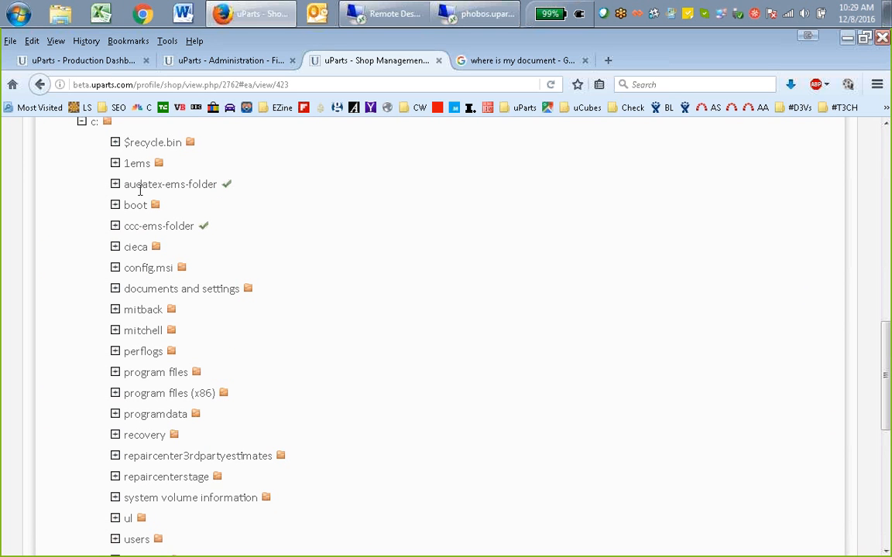
# Expand ccc-ems-folder in the c: drive tree to look up its subfolders and EMS file information
pyautogui.click(114, 227)
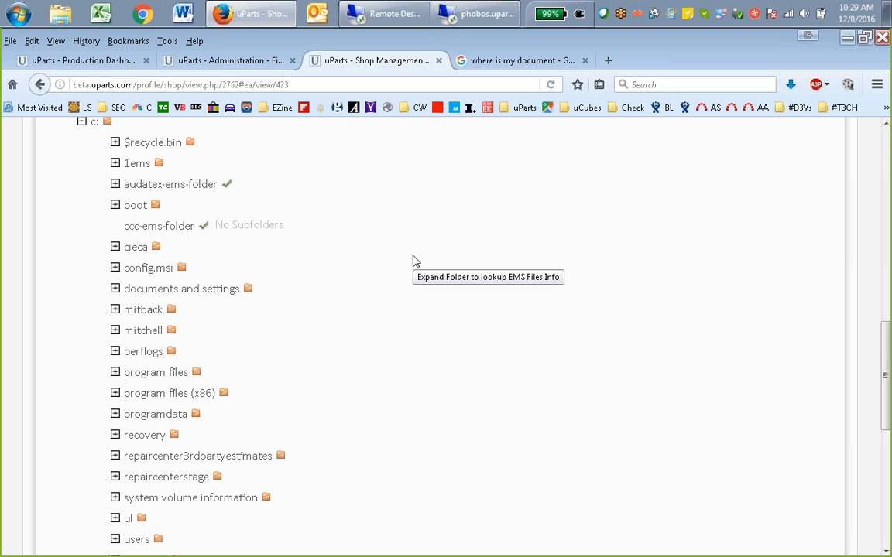
pyautogui.scroll(1, 412, 256)
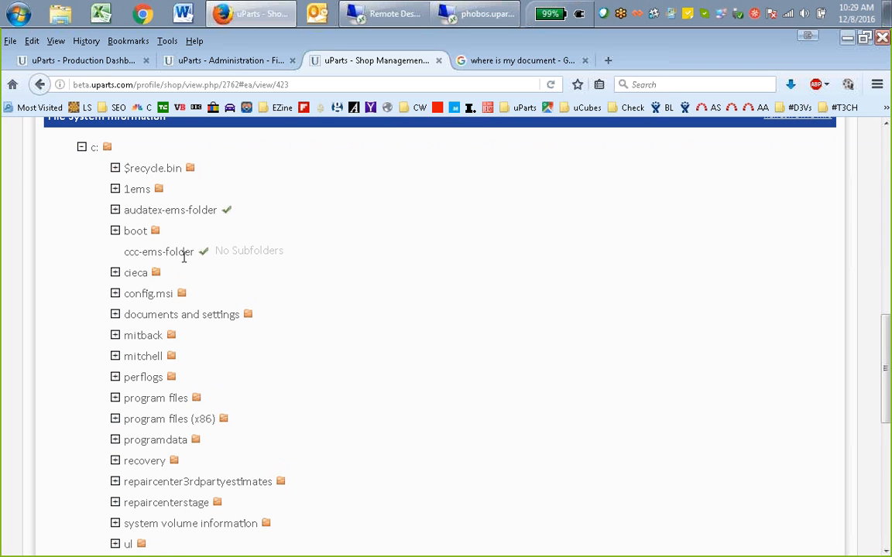
pyautogui.scroll(-8, 428, 289)
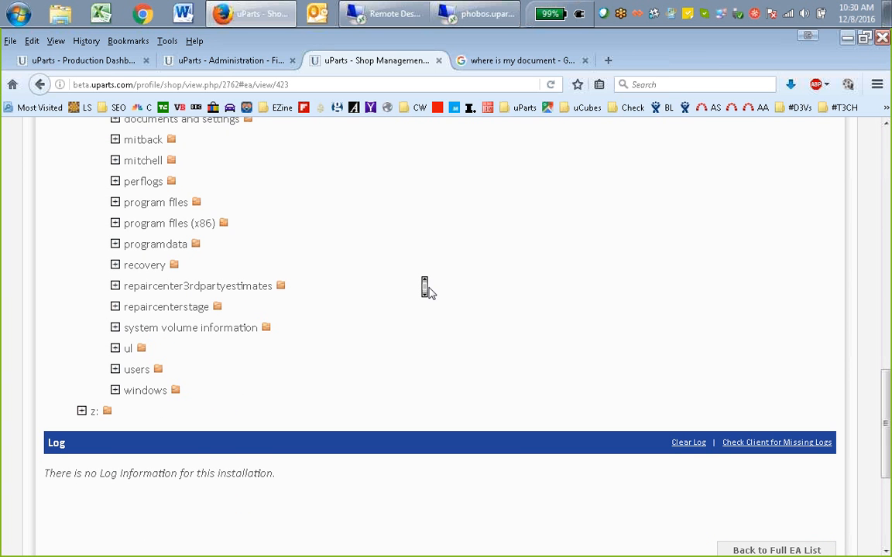
# Review the EMS Folders to Scan, EMS Export Folders and EA Status sections, then locate the Recycle EA Application option
pyautogui.scroll(10, 429, 289)
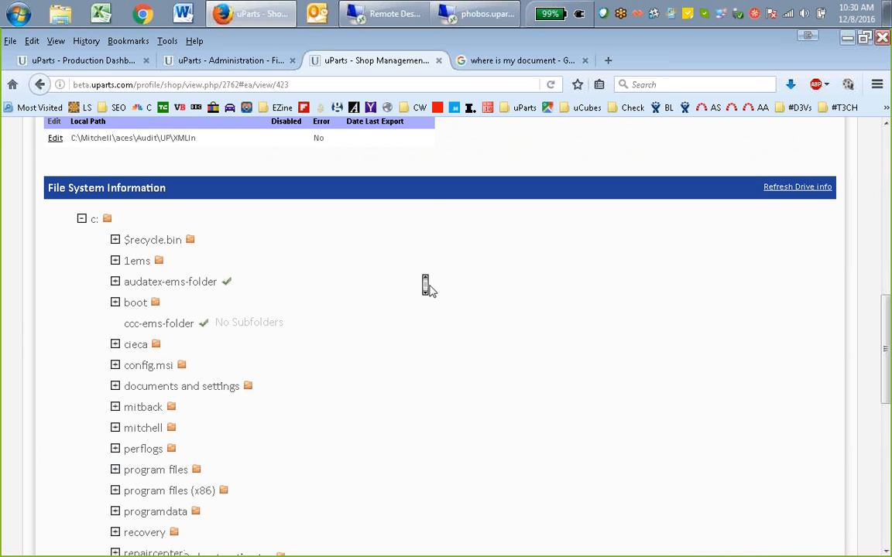
pyautogui.scroll(6, 429, 288)
pyautogui.scroll(5, 481, 270)
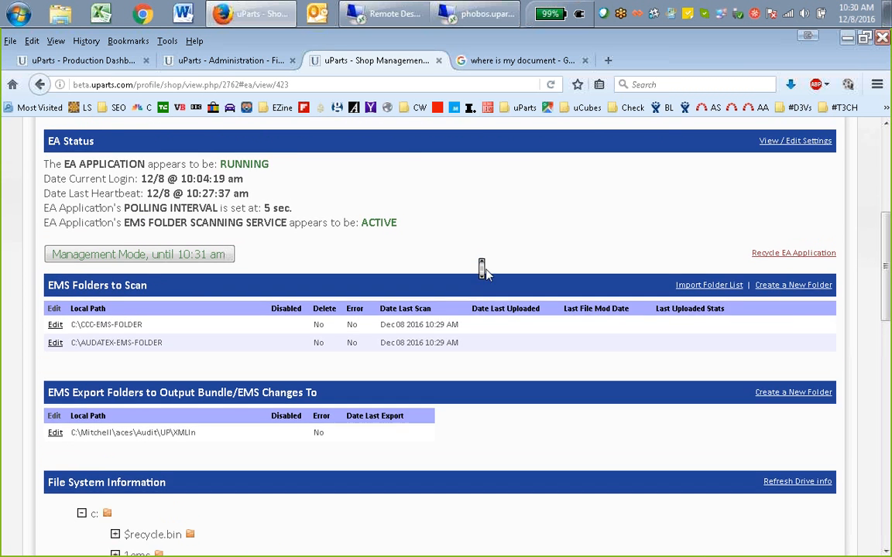
pyautogui.scroll(-3, 553, 281)
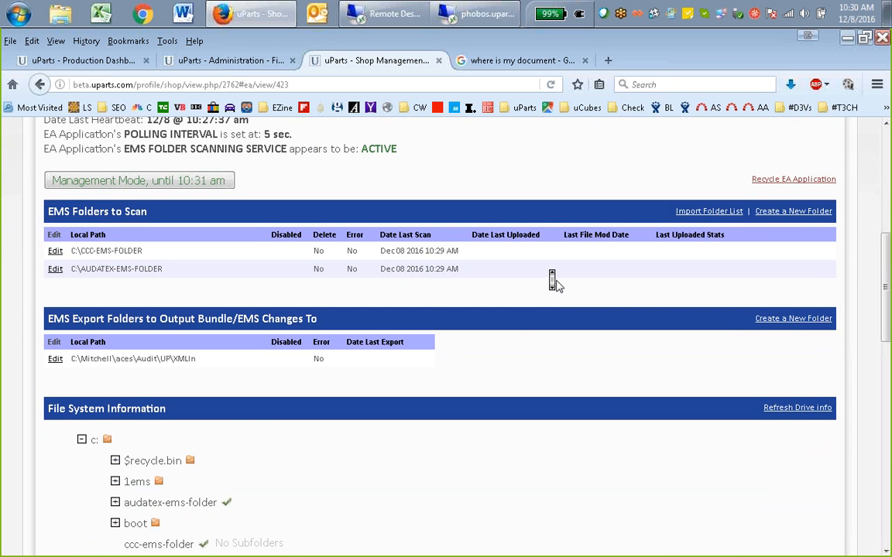
pyautogui.scroll(-18, 553, 280)
pyautogui.middleClick(556, 287)
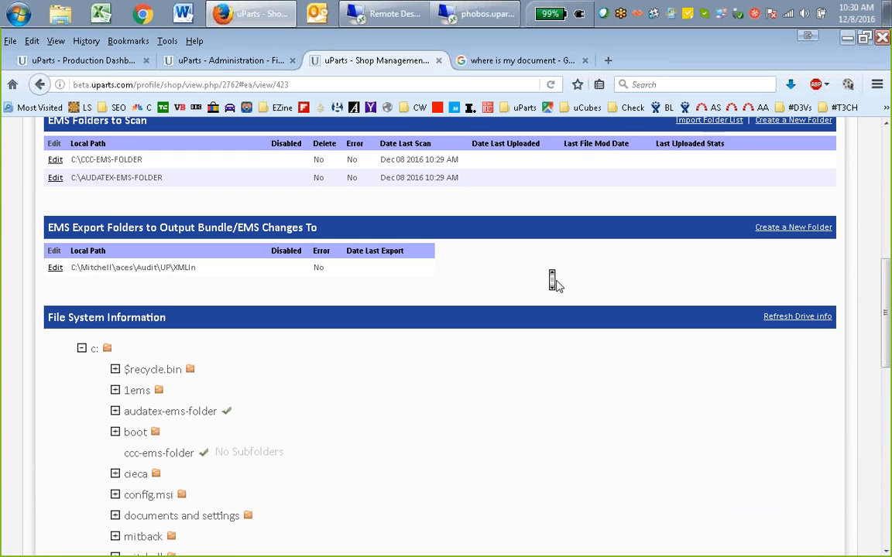
pyautogui.scroll(1, 557, 282)
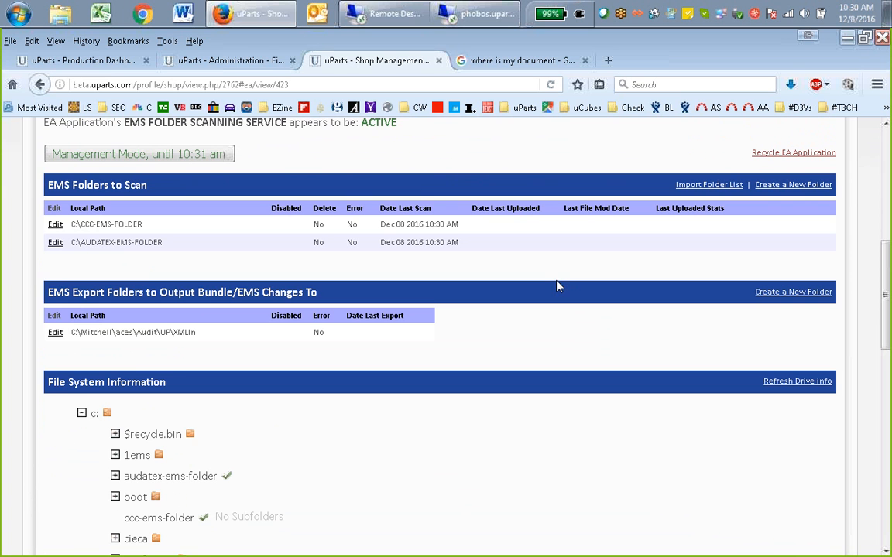
pyautogui.scroll(2, 556, 287)
pyautogui.middleClick(555, 286)
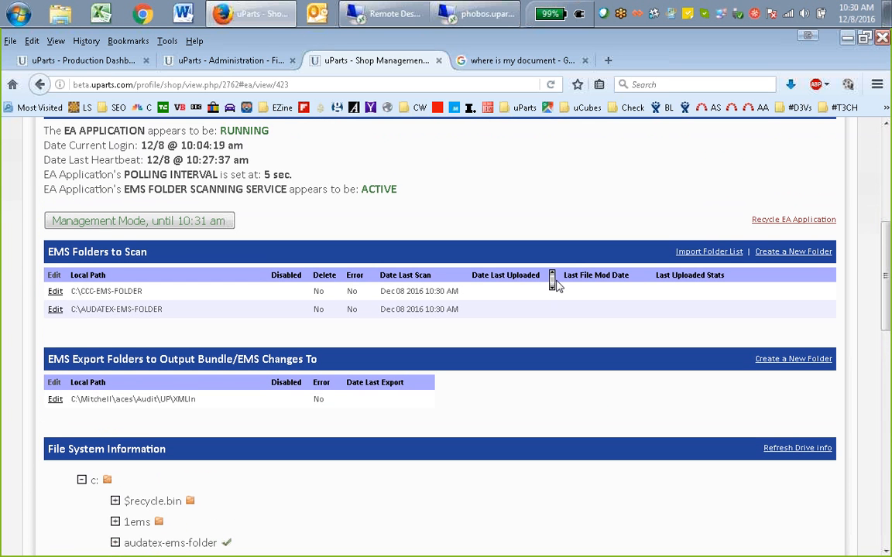
pyautogui.click(556, 287)
pyautogui.scroll(4, 836, 338)
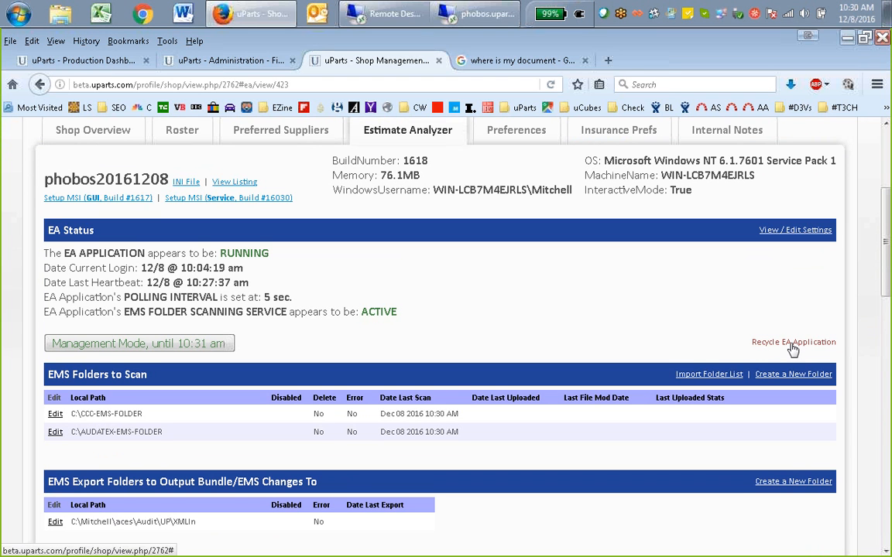
pyautogui.click(791, 345)
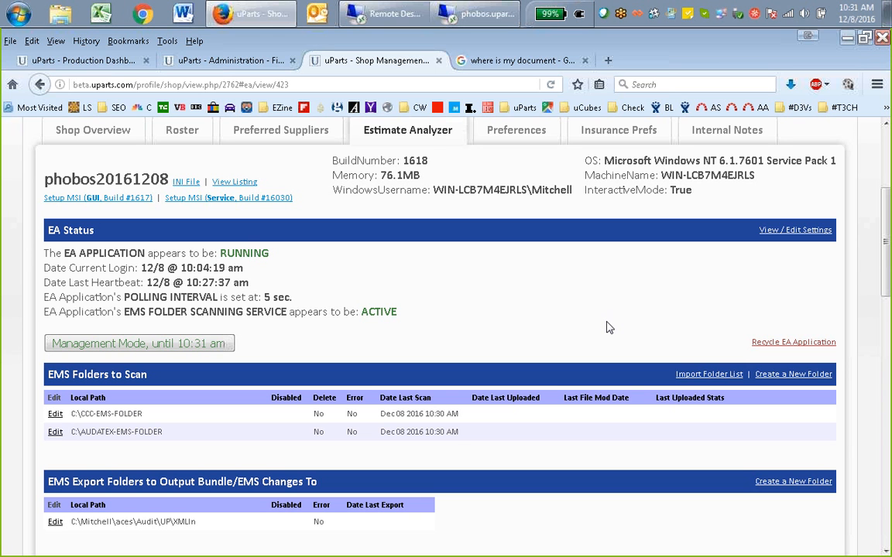
# Switch to the phobos.uparts.com remote desktop, view its log-off and restart options, dismiss them and return to the uParts page
pyautogui.scroll(3, 605, 318)
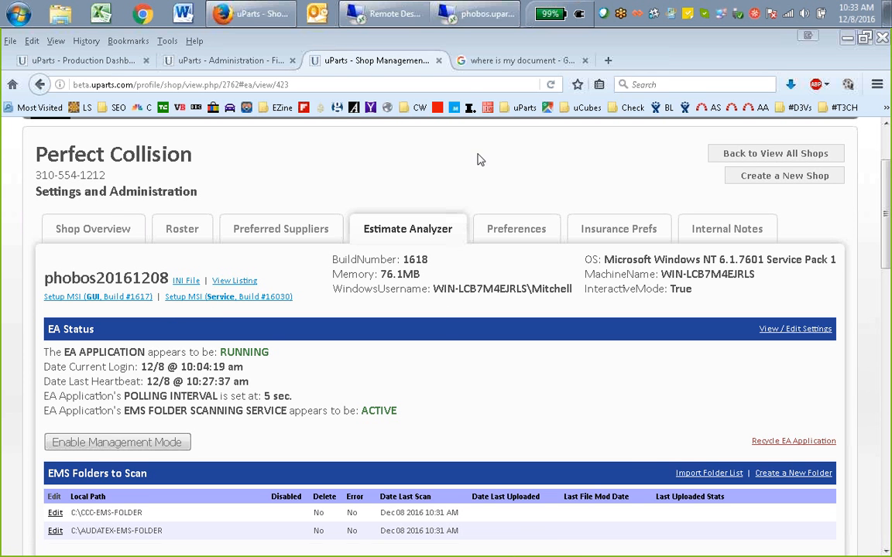
pyautogui.click(476, 14)
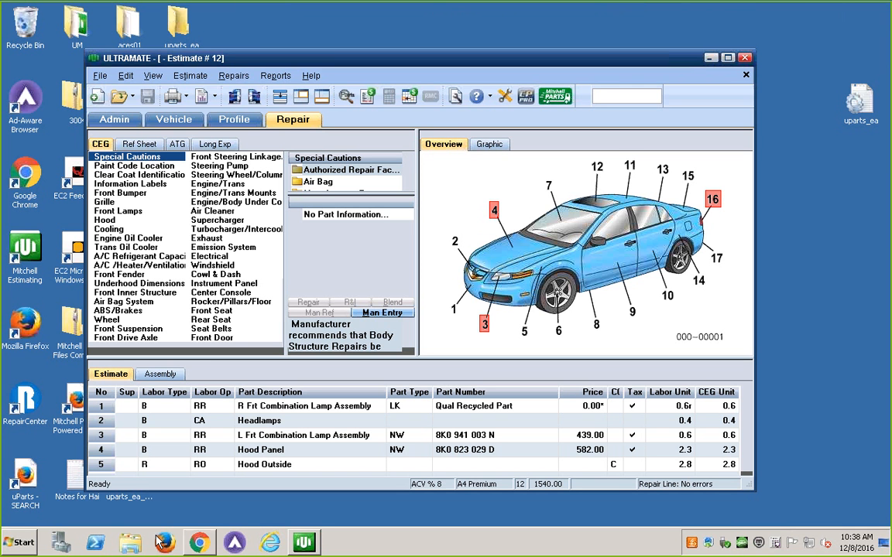
pyautogui.click(20, 542)
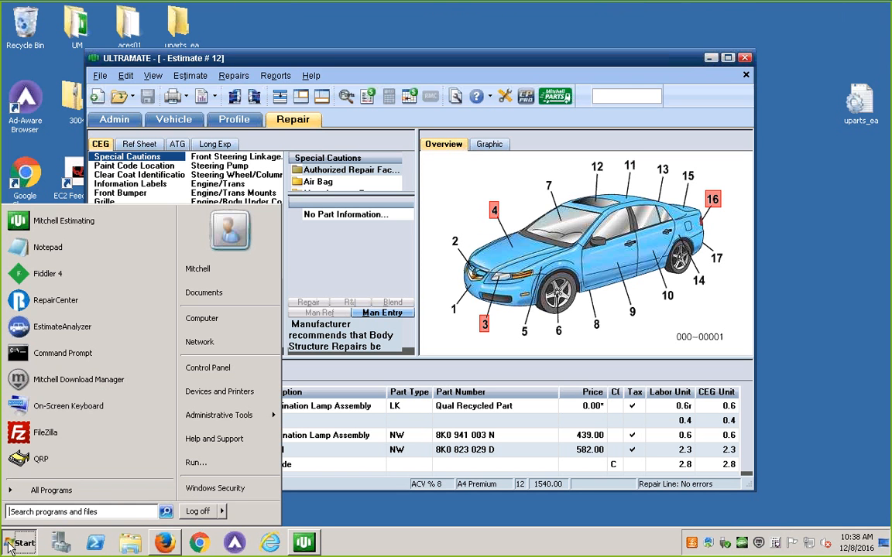
pyautogui.click(222, 511)
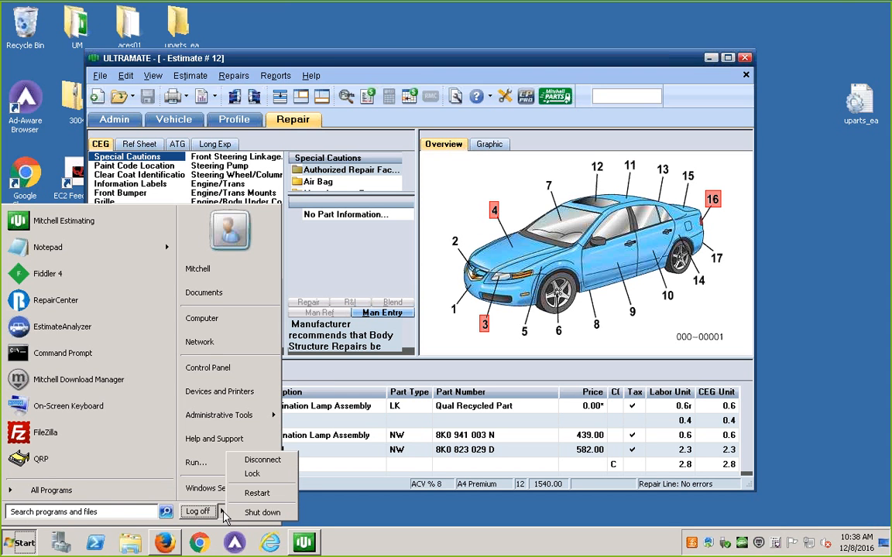
pyautogui.click(836, 381)
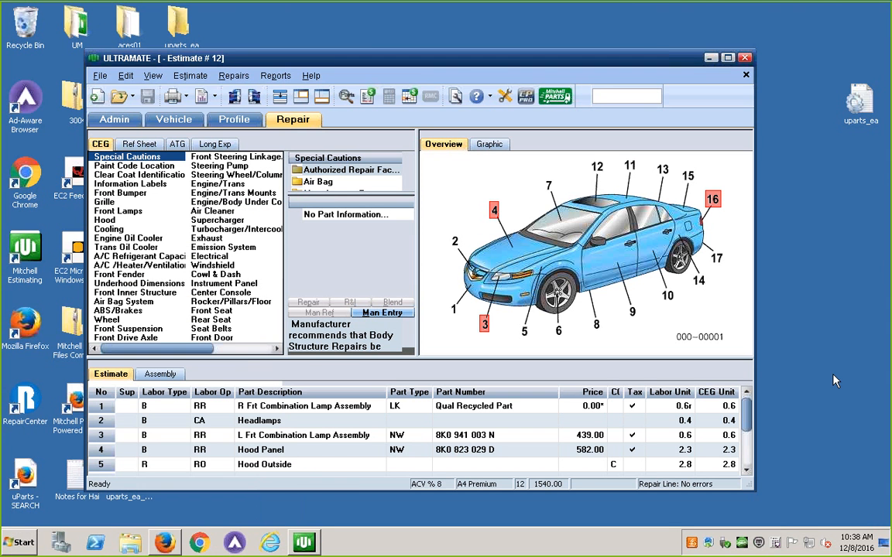
pyautogui.moveTo(695, 4)
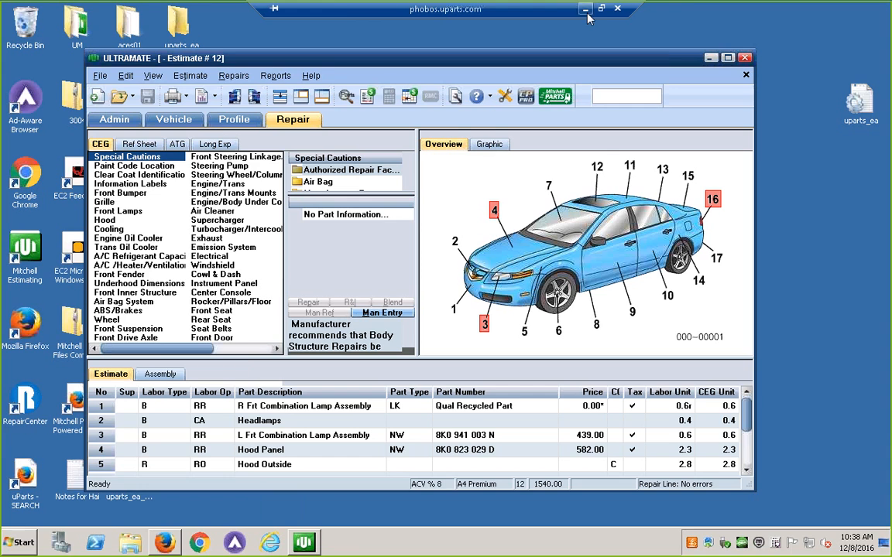
pyautogui.click(586, 12)
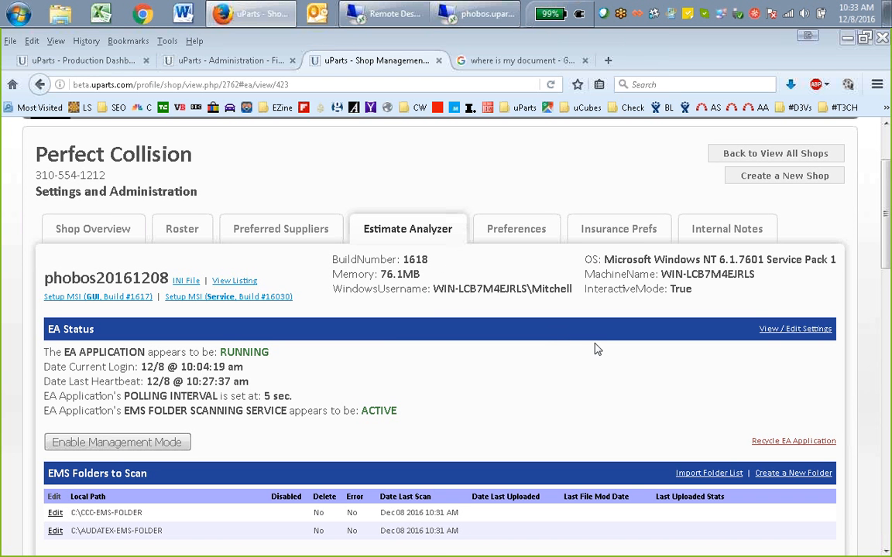
# Close the Google search page and locate the GUI and Service setup MSI downloads for phobos20161208
pyautogui.scroll(-2, 593, 347)
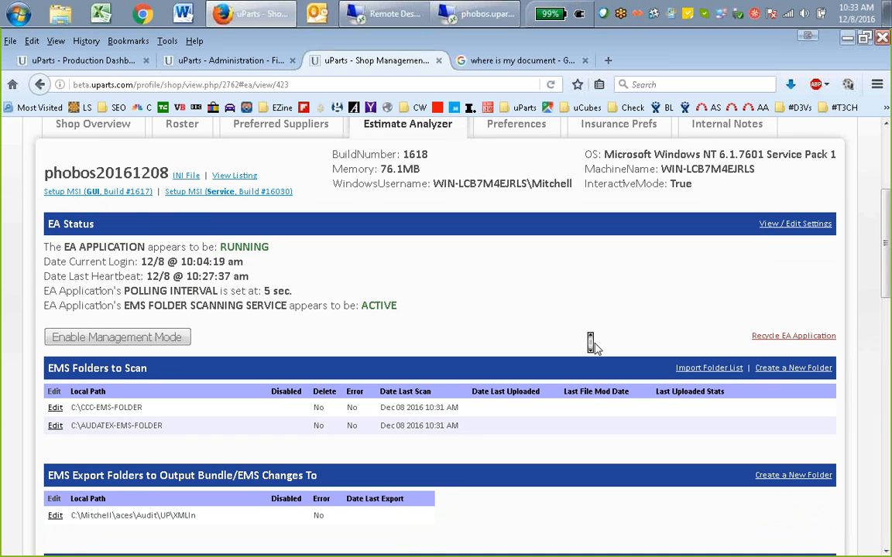
pyautogui.scroll(-3, 593, 345)
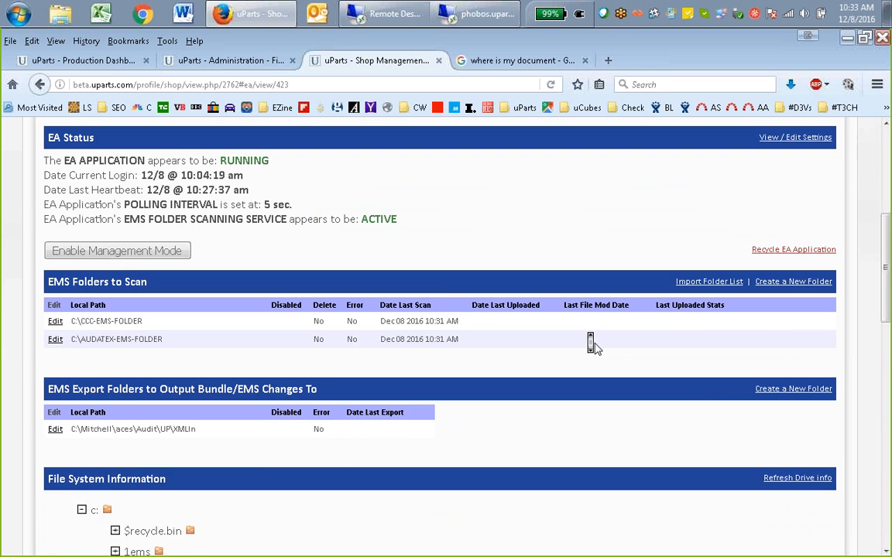
pyautogui.scroll(6, 592, 345)
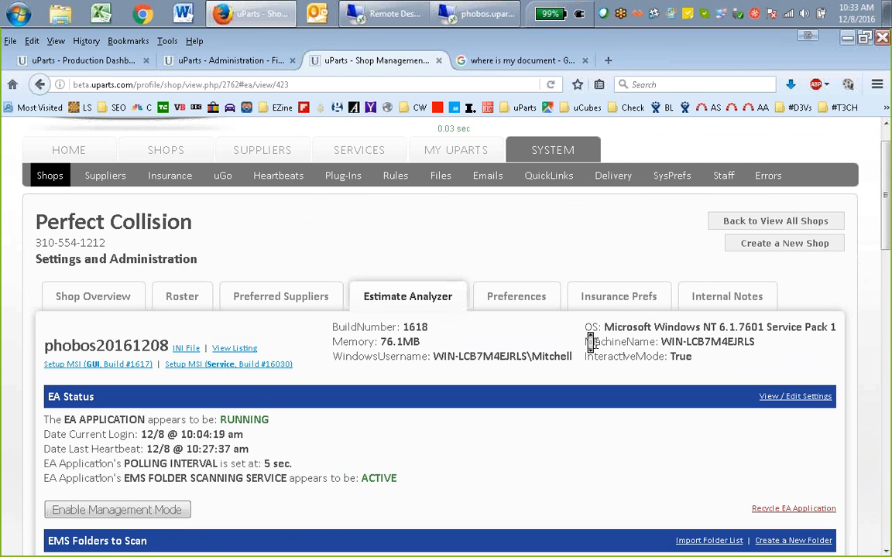
pyautogui.middleClick(525, 56)
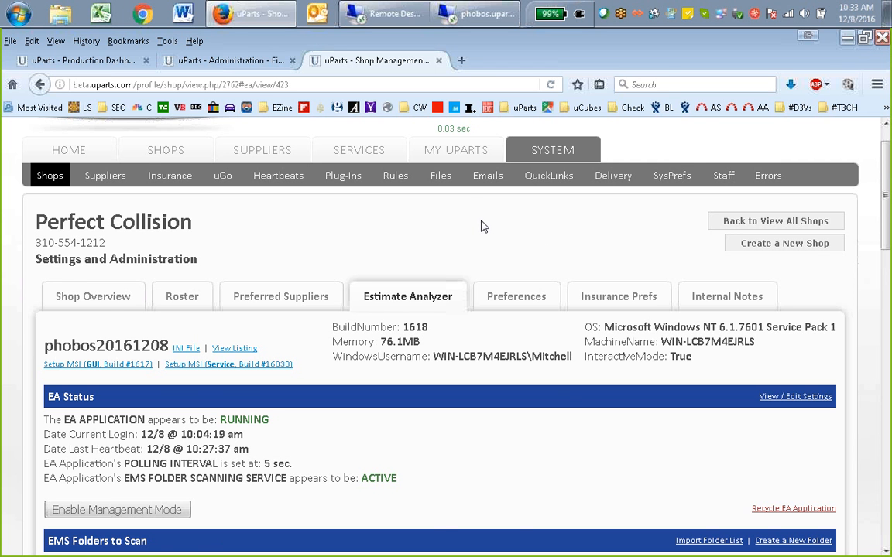
pyautogui.scroll(-3, 563, 388)
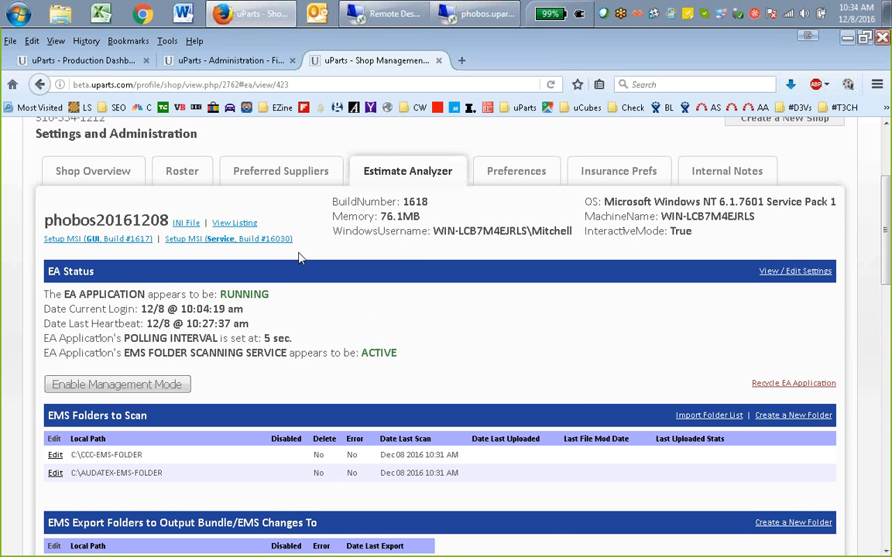
pyautogui.click(257, 240)
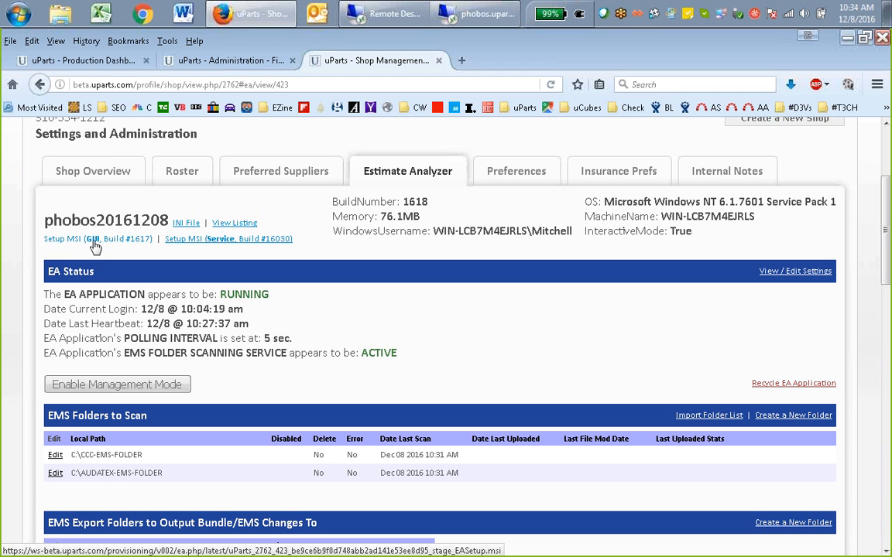
# On the phobos remote desktop, check the Estimate Analyzer's folder scanning status, view its list of EMS files and close it
pyautogui.moveTo(472, 21)
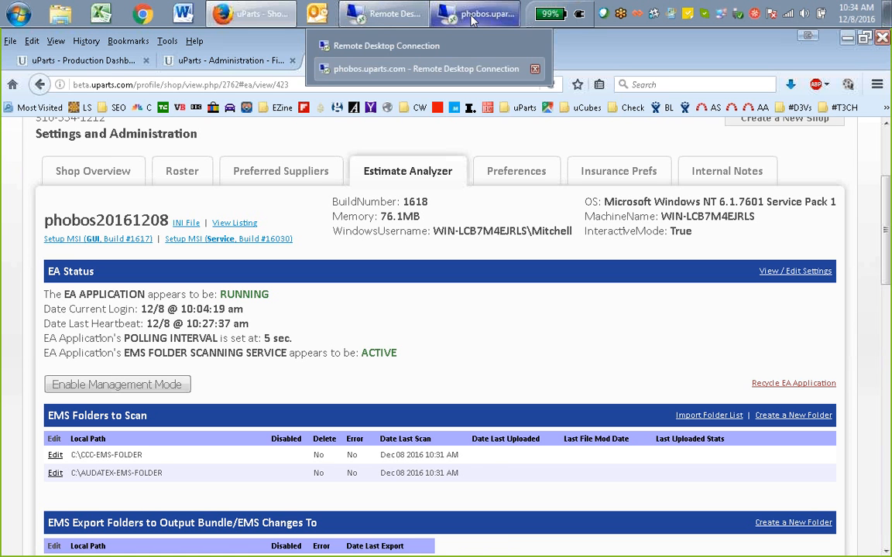
pyautogui.click(422, 69)
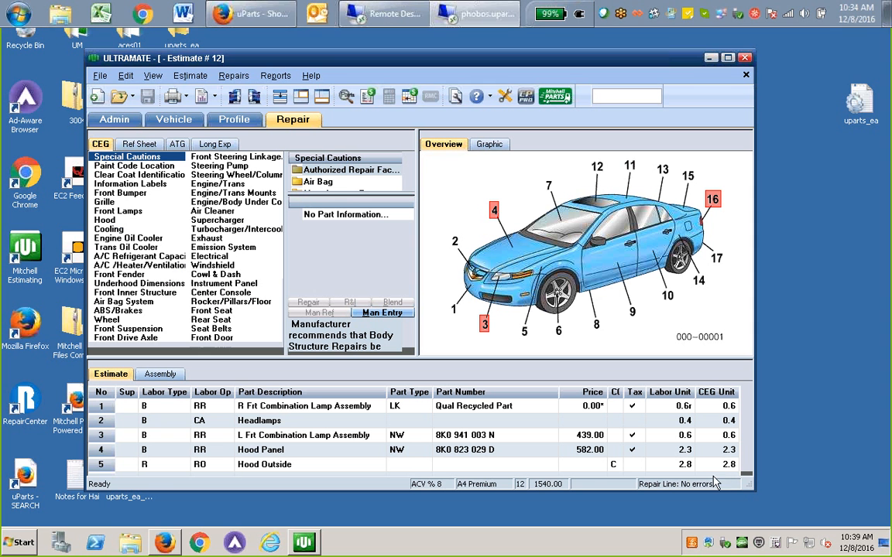
pyautogui.click(741, 544)
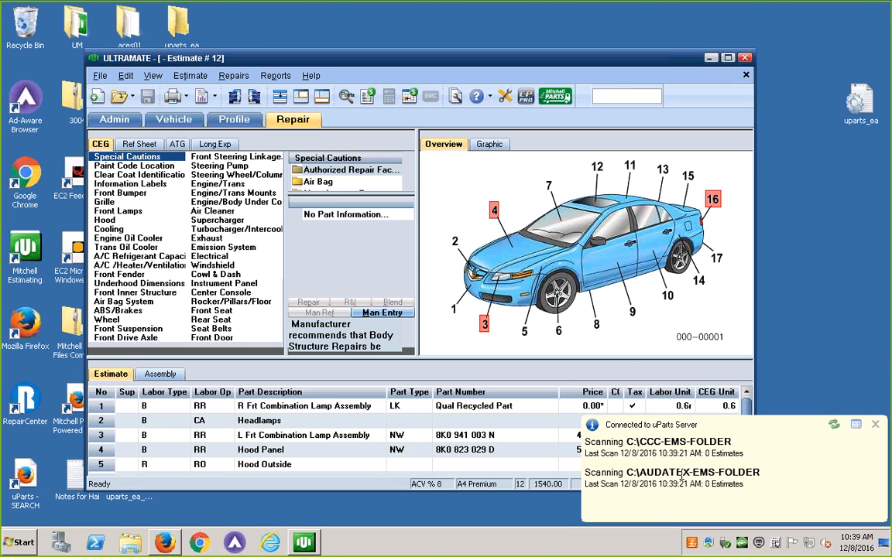
pyautogui.click(855, 425)
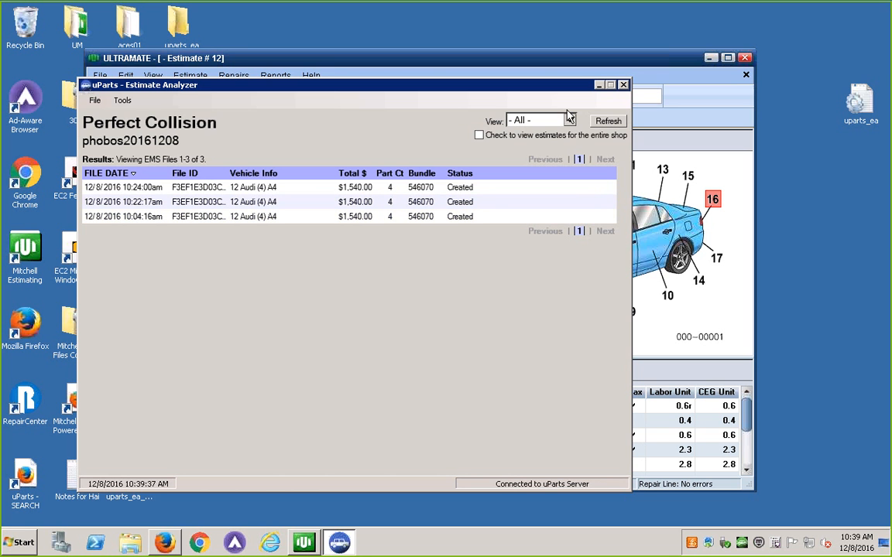
pyautogui.click(623, 85)
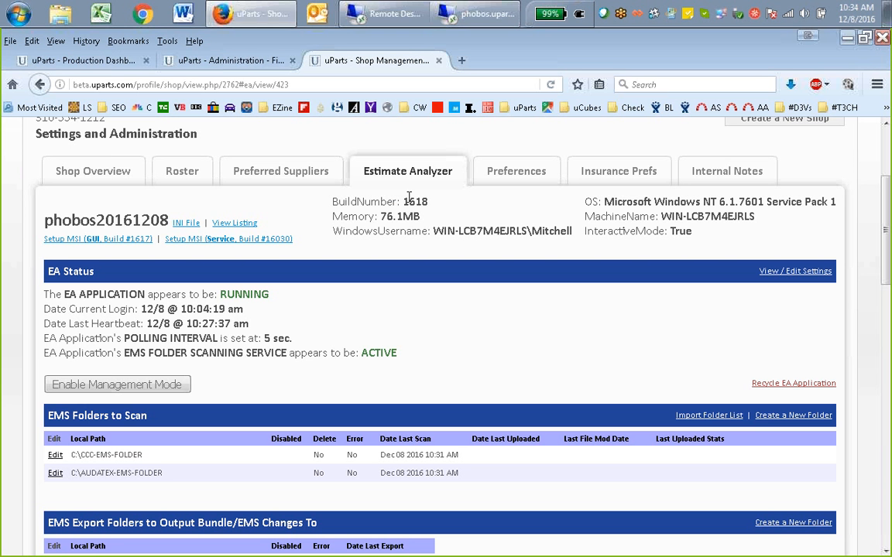
# View the EMS file listing for phobos20161208, close it, and look through its Estimate Analyzer page down to the Log section
pyautogui.click(236, 224)
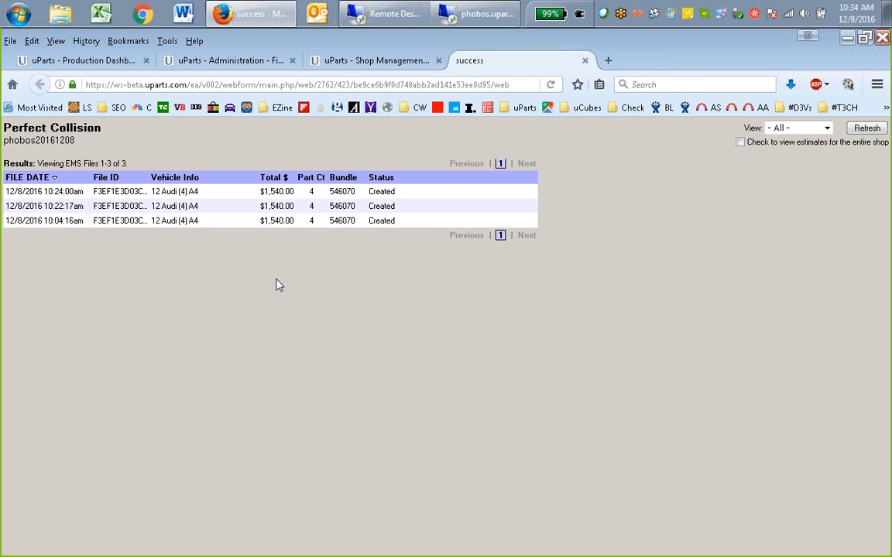
pyautogui.click(585, 61)
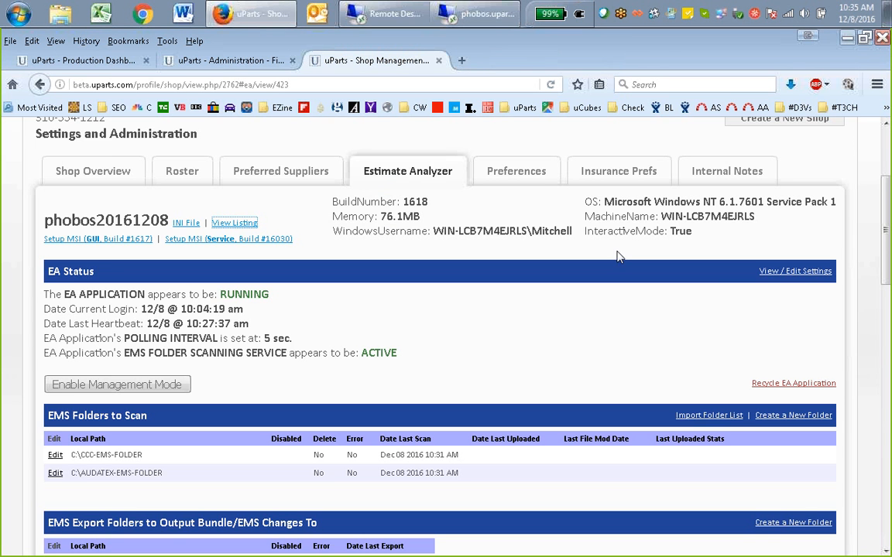
pyautogui.scroll(-15, 582, 311)
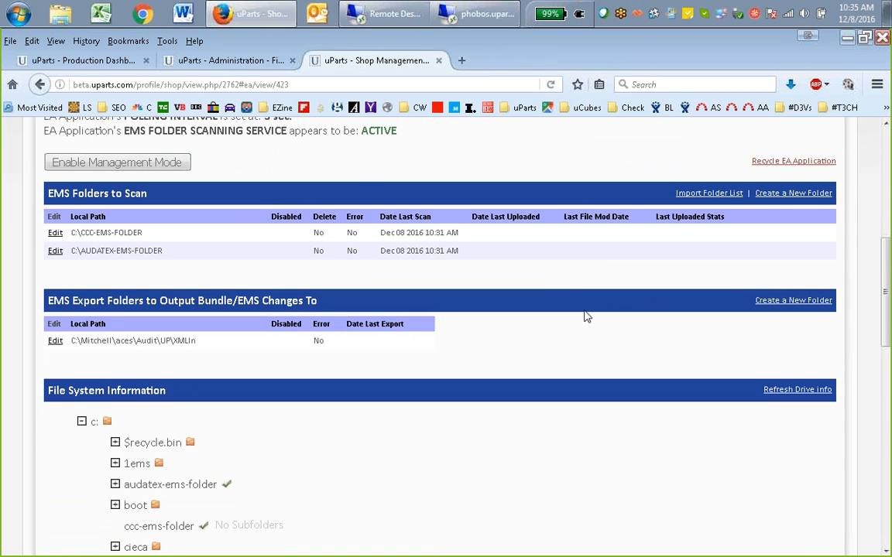
pyautogui.scroll(-3, 585, 316)
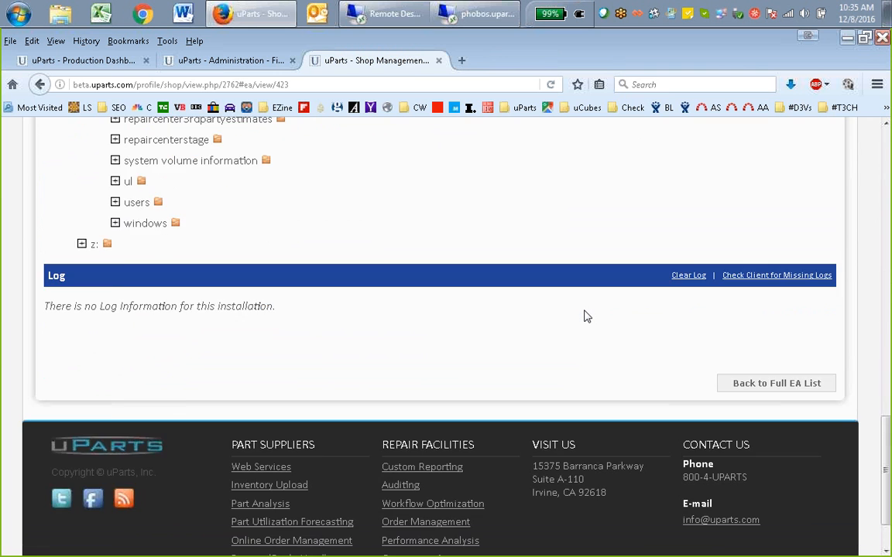
pyautogui.scroll(15, 585, 316)
pyautogui.scroll(2, 585, 316)
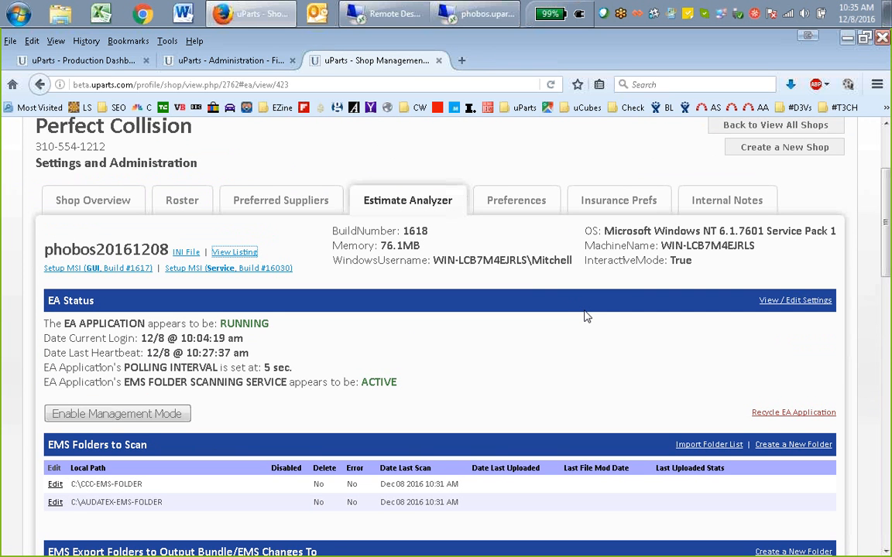
# Switch to the phobos.uparts.com remote desktop, view the open ULTRAMATE estimate, and return to the uParts page
pyautogui.click(476, 13)
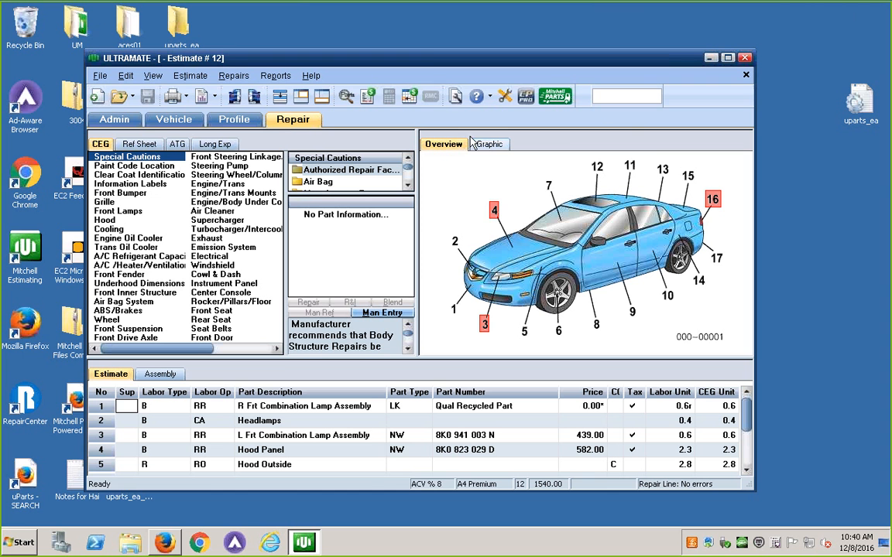
pyautogui.moveTo(434, 59); pyautogui.dragTo(440, 57)
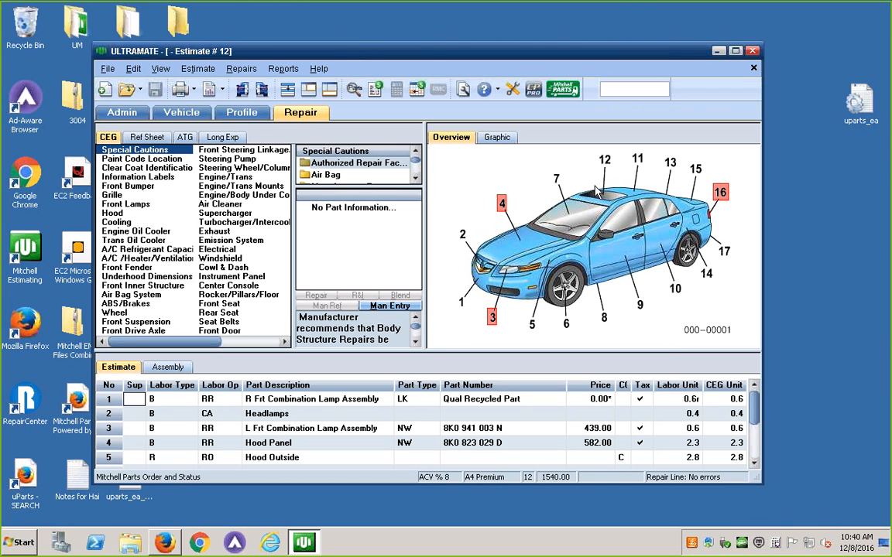
pyautogui.moveTo(600, 10)
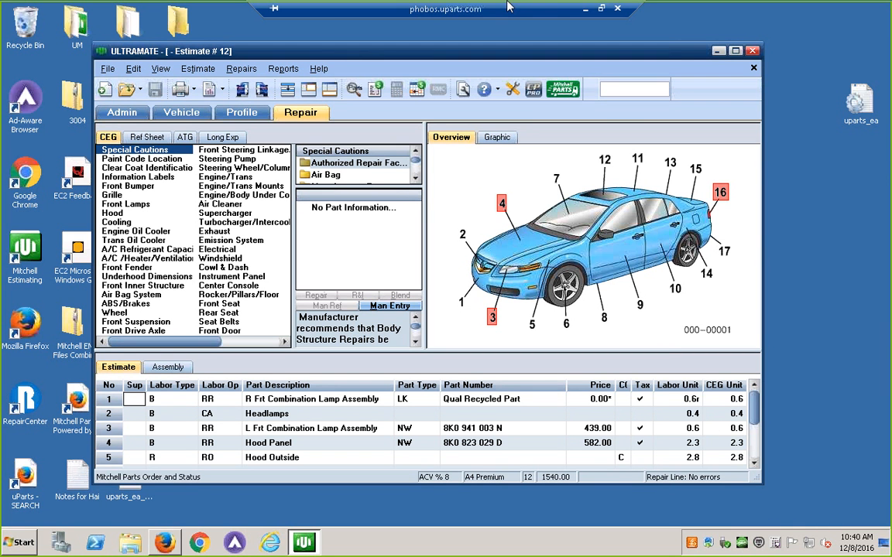
pyautogui.click(584, 9)
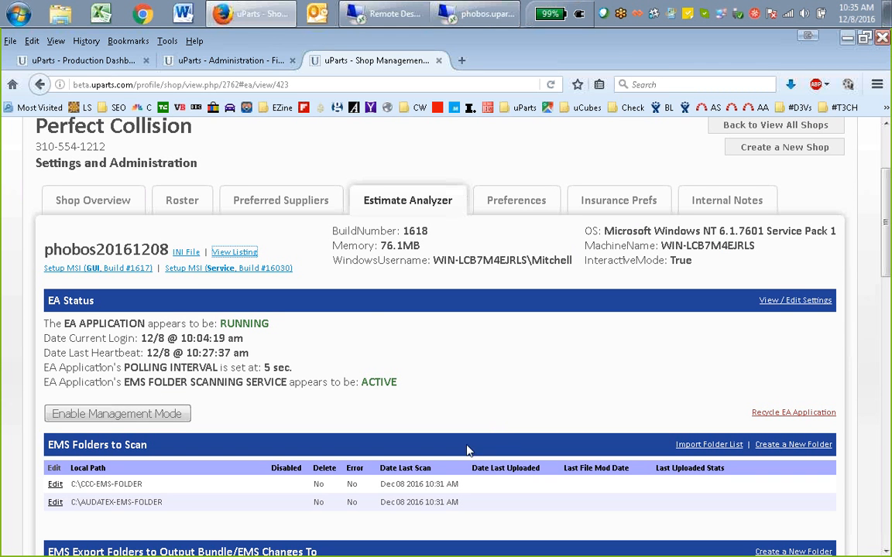
# Open the record of the person titled Estimator from Perfect Collision's Roster
pyautogui.click(179, 203)
pyautogui.scroll(-2, 179, 200)
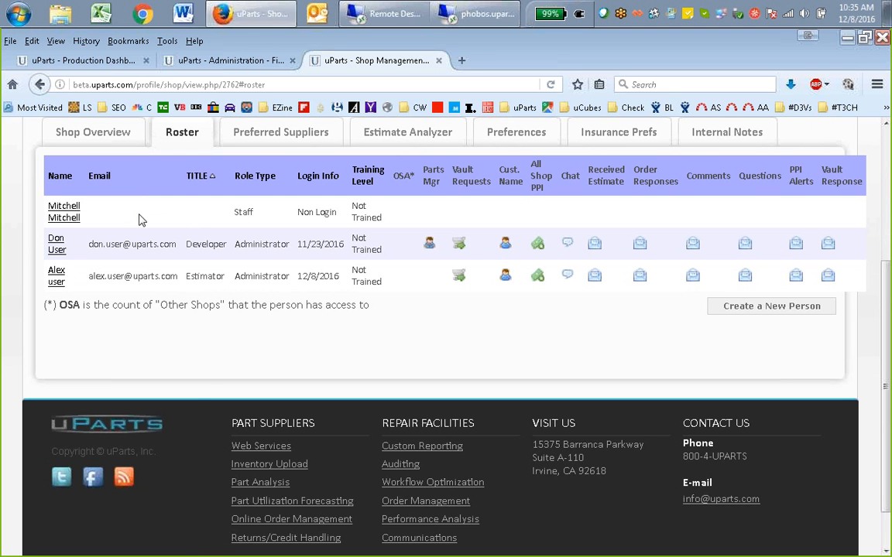
pyautogui.click(57, 272)
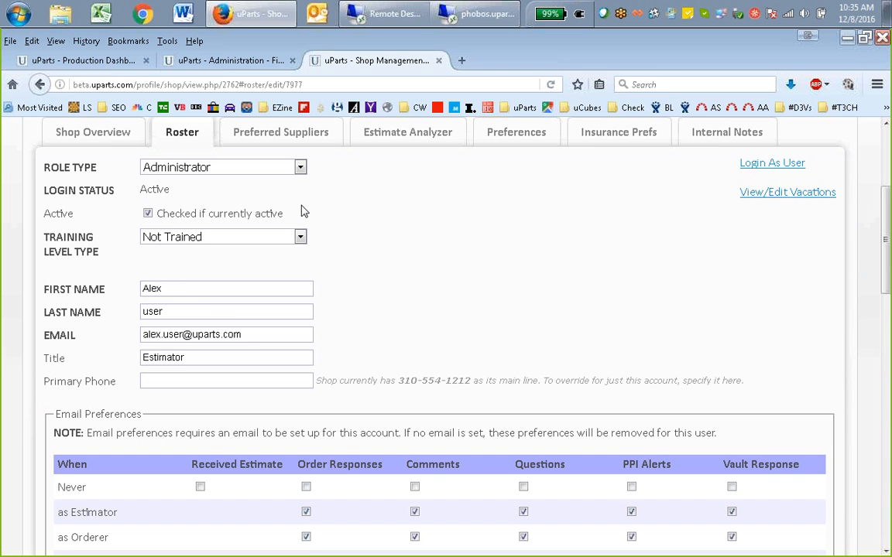
pyautogui.scroll(-1, 377, 232)
pyautogui.scroll(2, 378, 232)
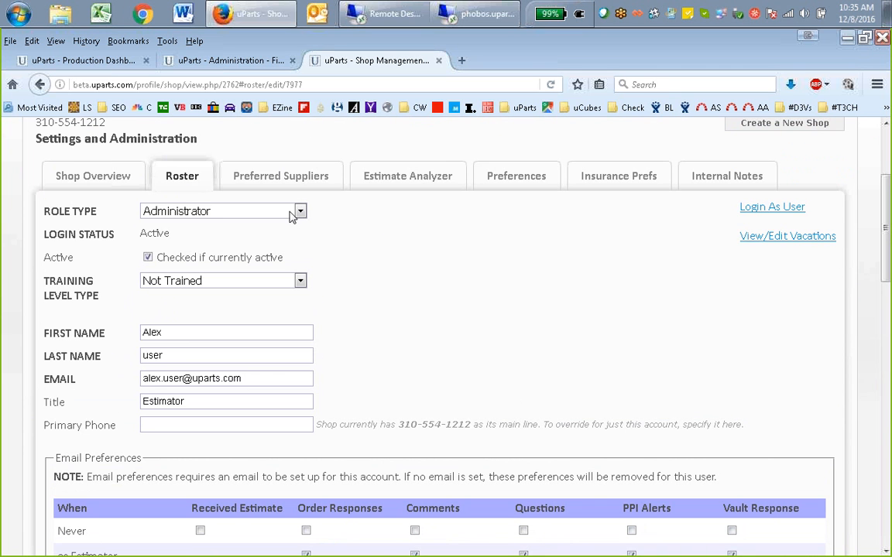
# Examine the record's Role Type, Login Status, email preferences, accessible shops and password fields down to the save option
pyautogui.click(279, 212)
pyautogui.click(279, 213)
pyautogui.doubleClick(147, 234)
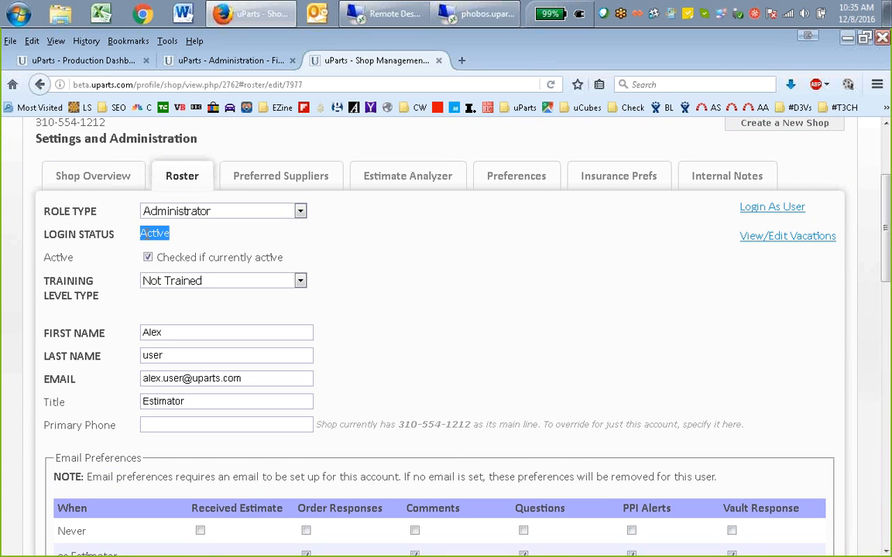
pyautogui.click(151, 235)
pyautogui.scroll(-10, 717, 285)
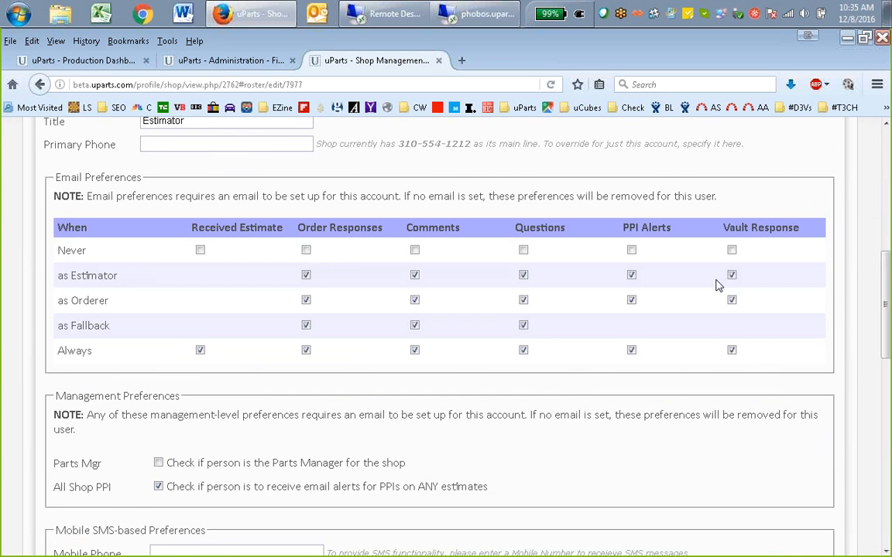
pyautogui.scroll(-3, 796, 463)
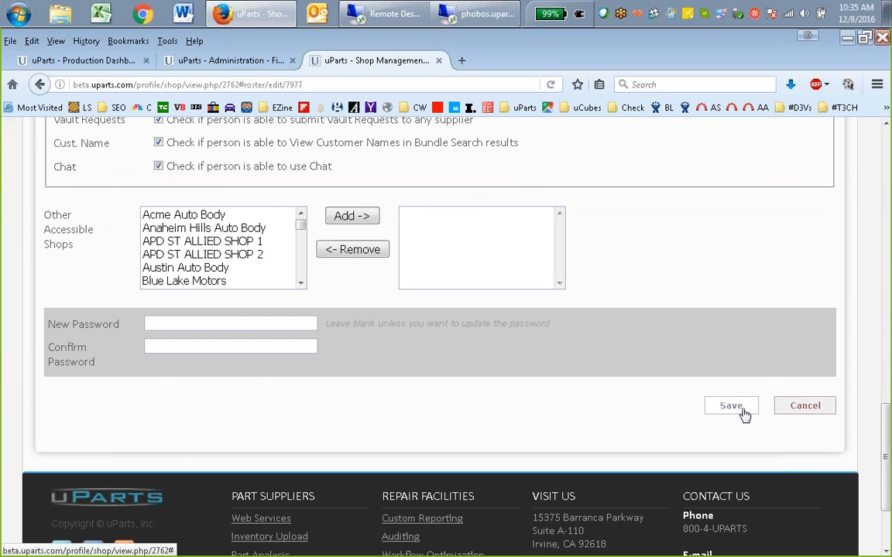
pyautogui.scroll(12, 771, 384)
pyautogui.scroll(1, 770, 384)
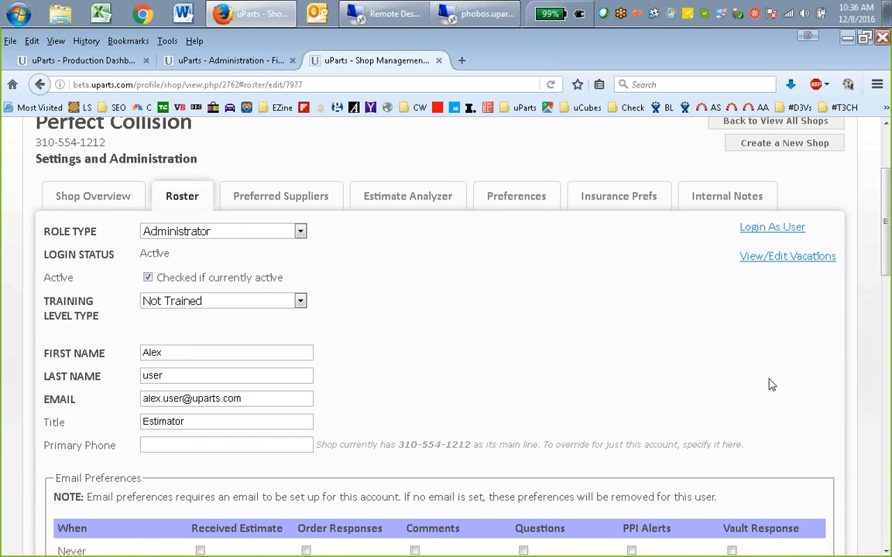
# Set the Estimator's Training Level Type to Expert
pyautogui.click(148, 278)
pyautogui.click(148, 278)
pyautogui.click(297, 303)
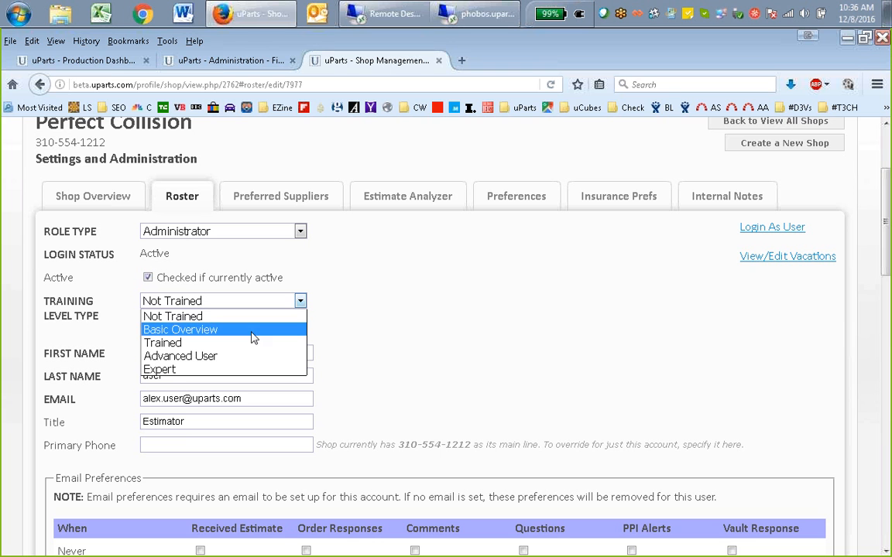
pyautogui.click(236, 369)
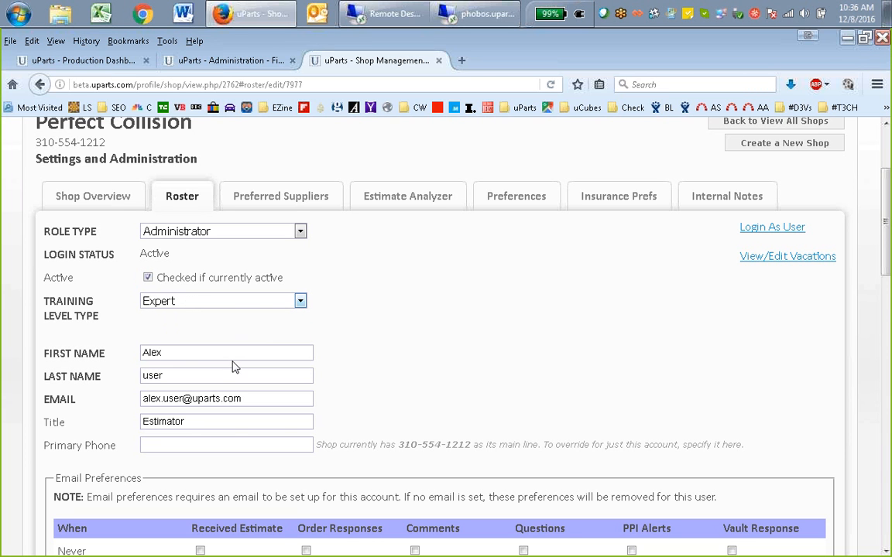
# Mark the person as the shop's Parts Manager in the Management Preferences
pyautogui.scroll(-3, 405, 378)
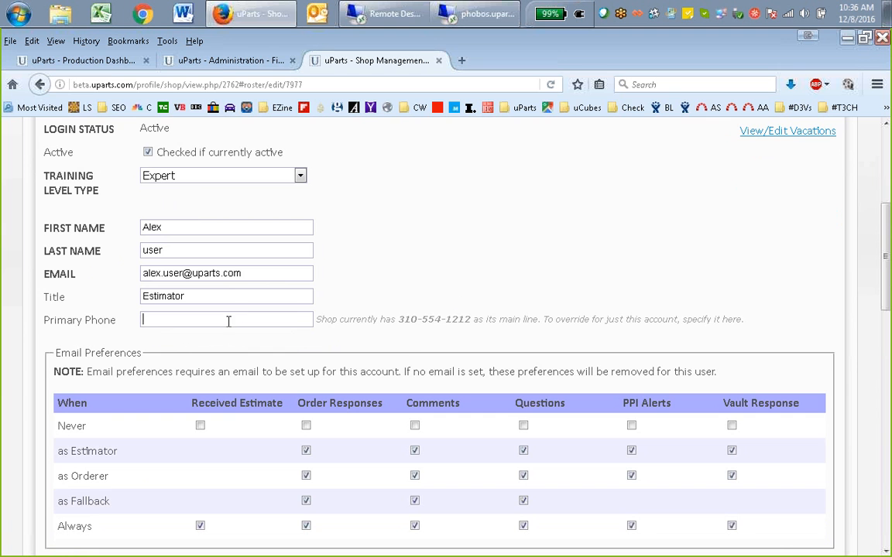
pyautogui.scroll(-5, 410, 273)
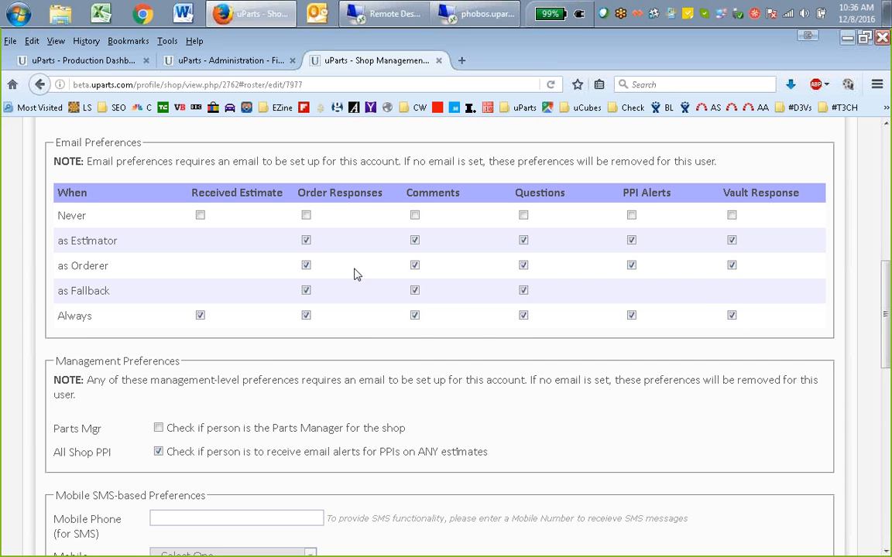
pyautogui.middleClick(481, 350)
pyautogui.scroll(-2, 485, 353)
pyautogui.scroll(1, 486, 353)
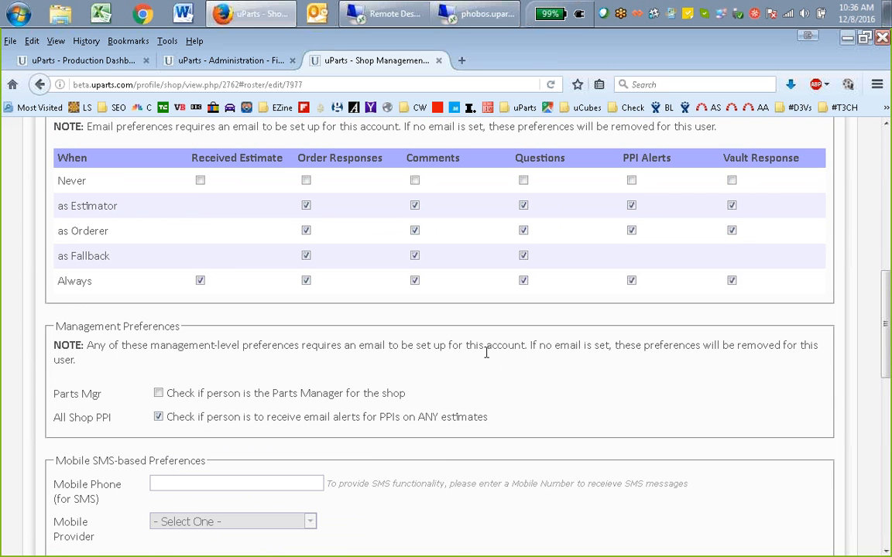
pyautogui.click(158, 393)
# Review the Role Type choices available for the person's account and dismiss them without choosing another one
pyautogui.middleClick(571, 358)
pyautogui.scroll(1, 577, 364)
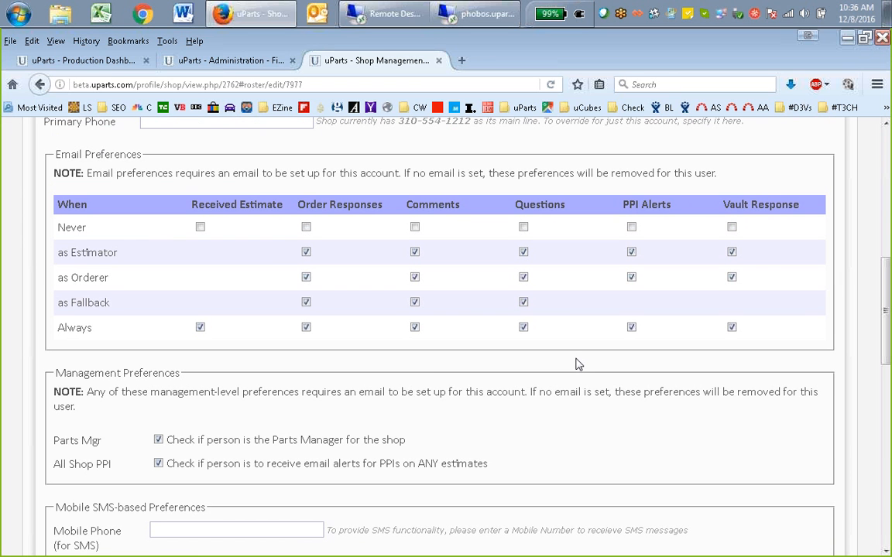
pyautogui.middleClick(626, 403)
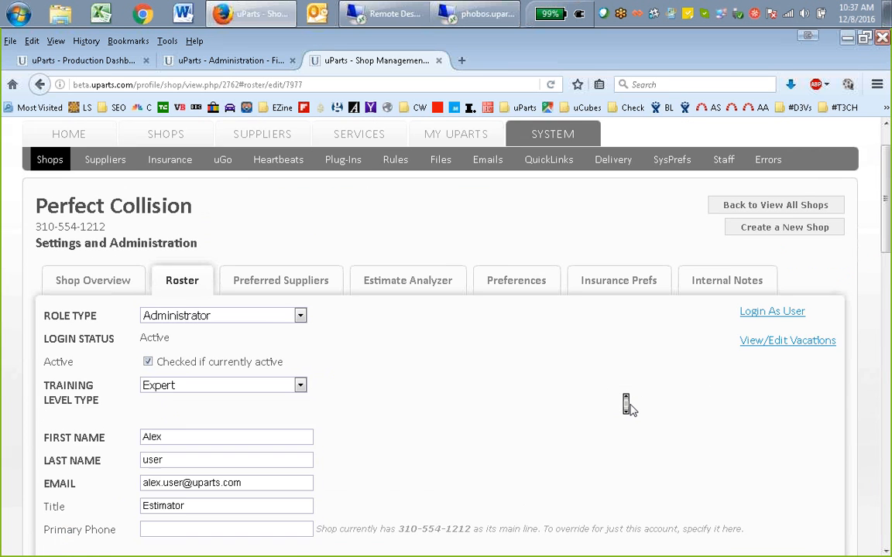
pyautogui.click(270, 150)
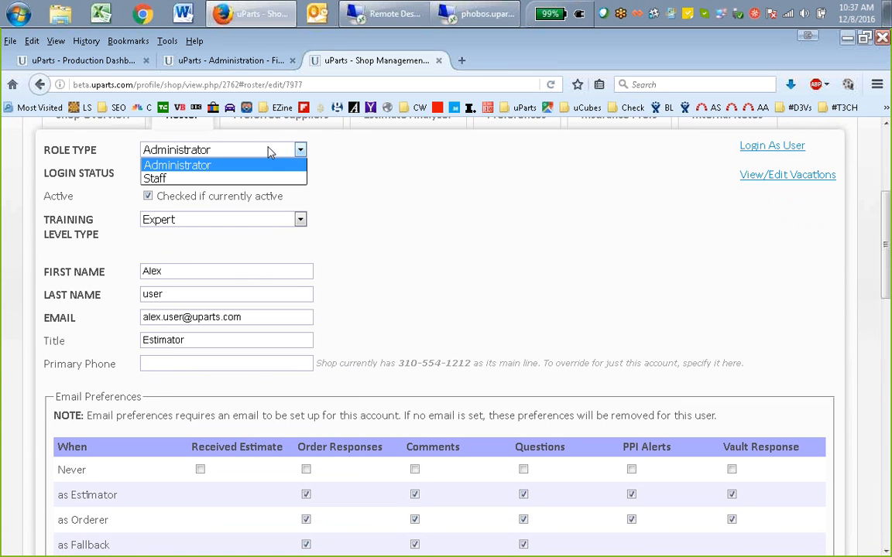
pyautogui.click(269, 152)
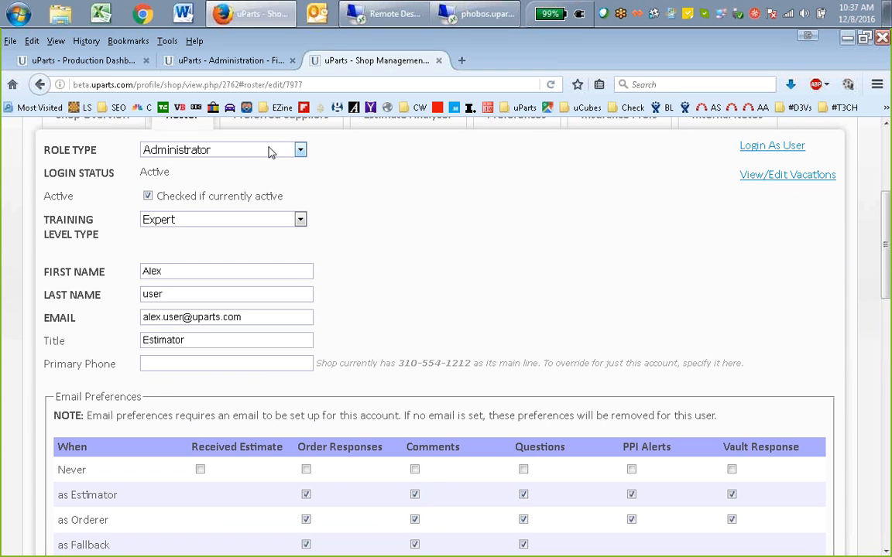
pyautogui.click(275, 151)
pyautogui.click(280, 151)
pyautogui.scroll(1, 411, 218)
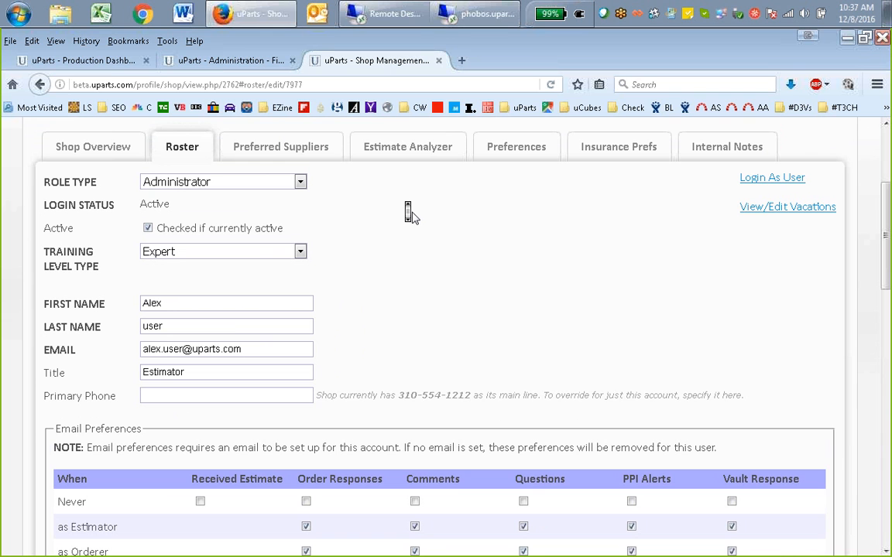
pyautogui.click(297, 184)
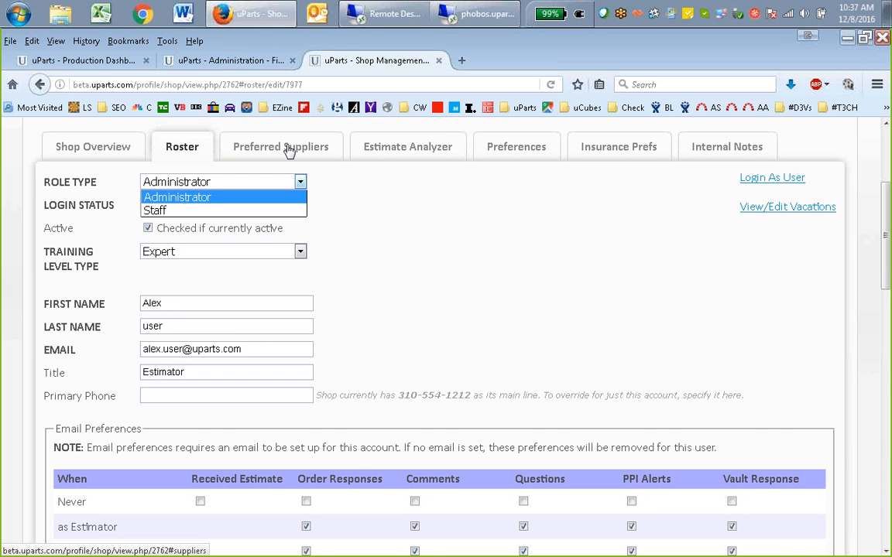
pyautogui.click(402, 203)
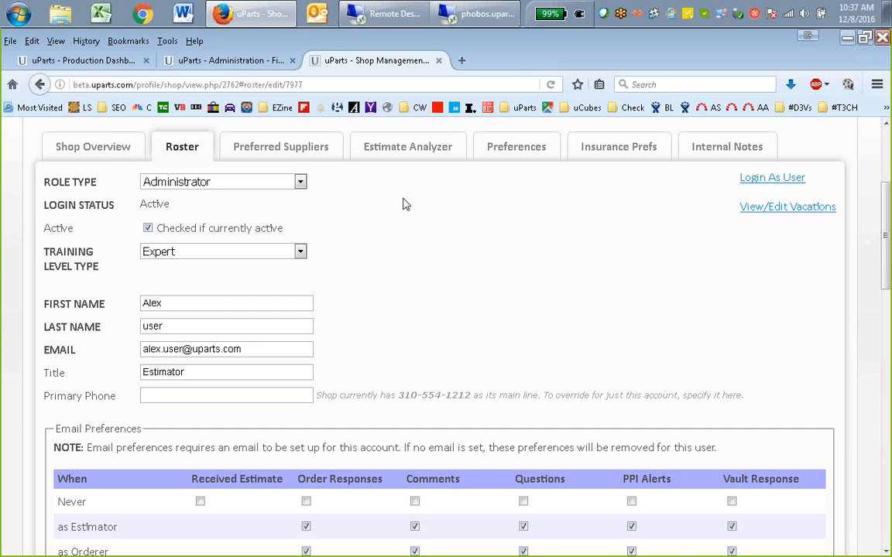
# Review the person's email field and highlight the Order Responses column heading in the Email Preferences
pyautogui.scroll(-2, 402, 203)
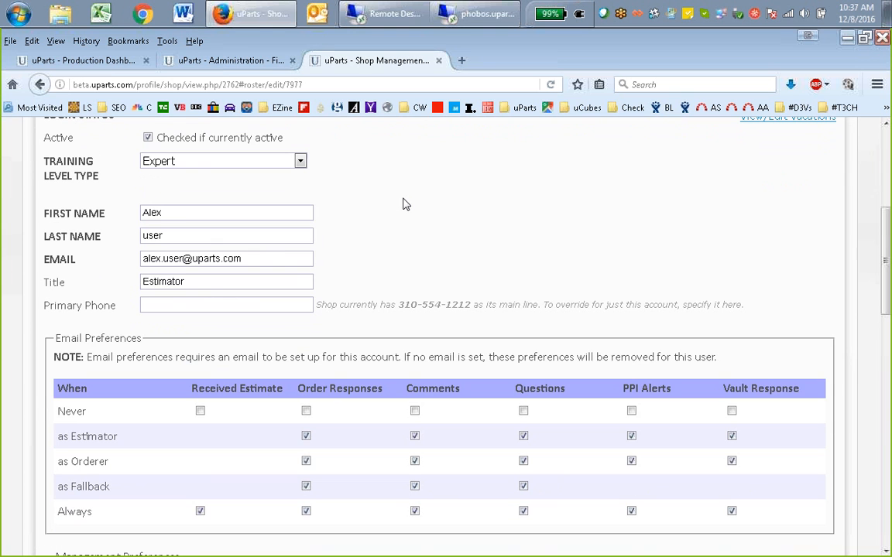
pyautogui.click(268, 259)
pyautogui.moveTo(268, 259); pyautogui.dragTo(129, 249)
pyautogui.scroll(-3, 481, 213)
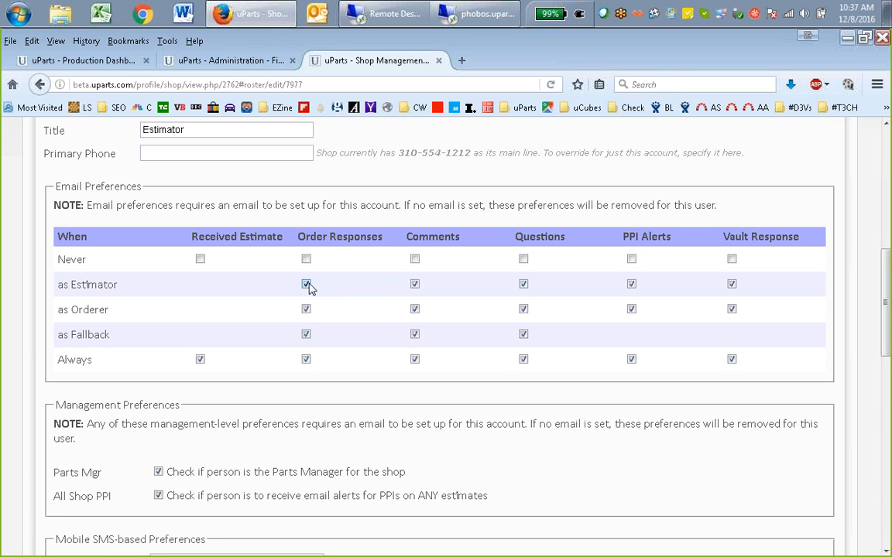
pyautogui.moveTo(296, 237); pyautogui.dragTo(383, 244)
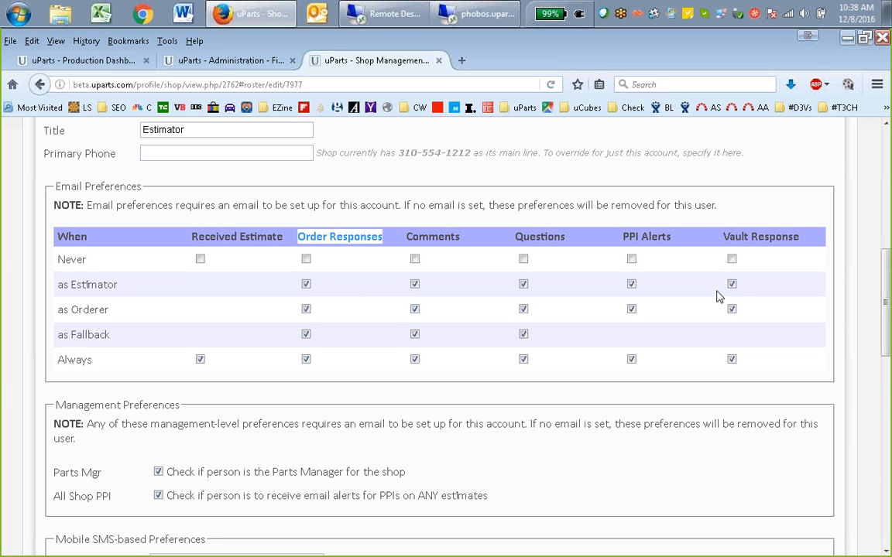
# Highlight the Estimator, Orderer, Fallback and Always conditions in the Email Preferences one after another
pyautogui.click(79, 302)
pyautogui.doubleClick(79, 308)
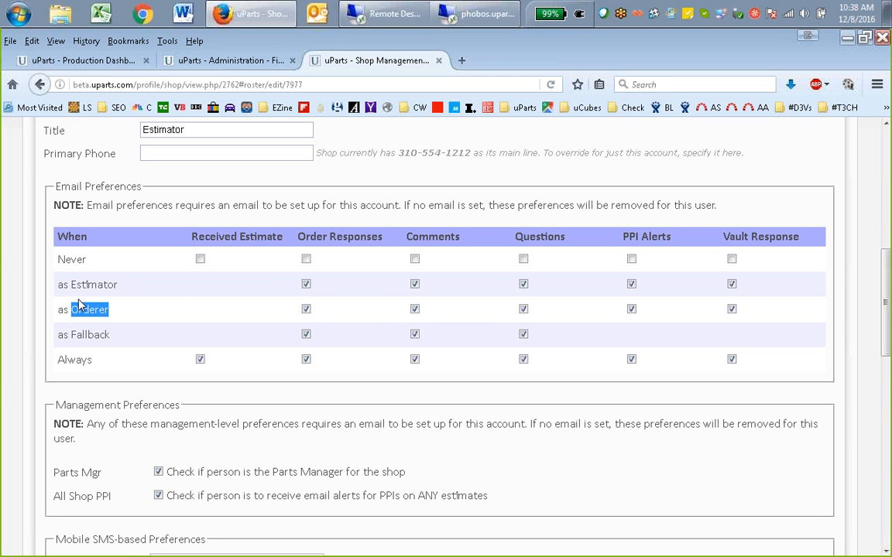
pyautogui.tripleClick(86, 285)
pyautogui.doubleClick(91, 310)
pyautogui.doubleClick(101, 285)
pyautogui.doubleClick(92, 310)
pyautogui.doubleClick(91, 335)
pyautogui.doubleClick(72, 360)
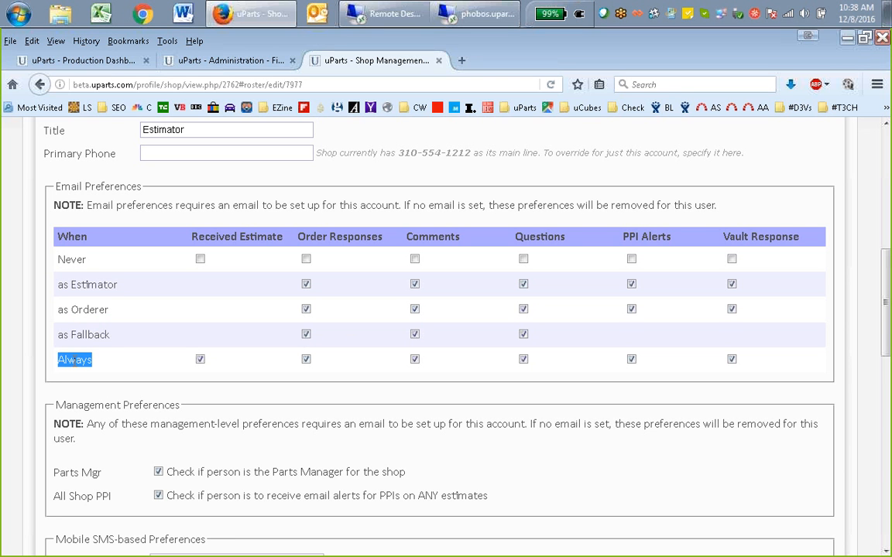
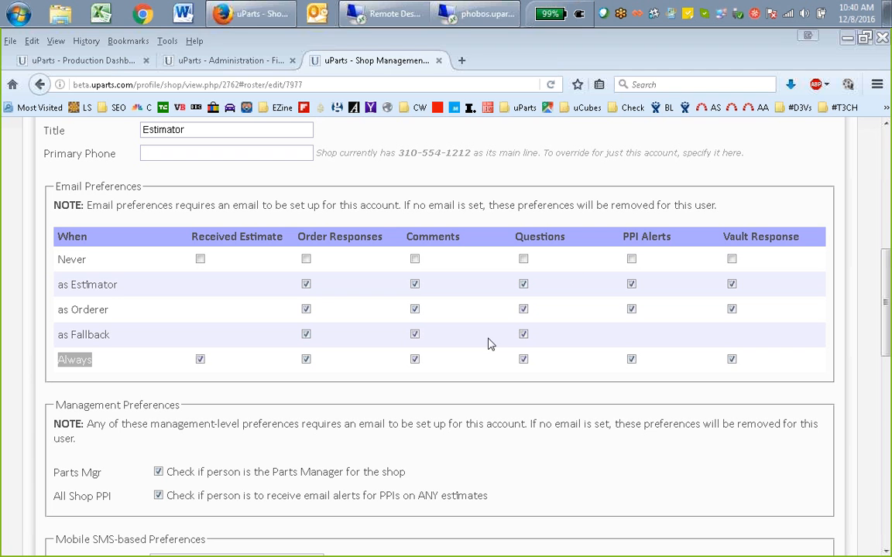
# Highlight the Estimator and Orderer conditions in the Email Preferences, then come back to the Estimator condition
pyautogui.click(397, 426)
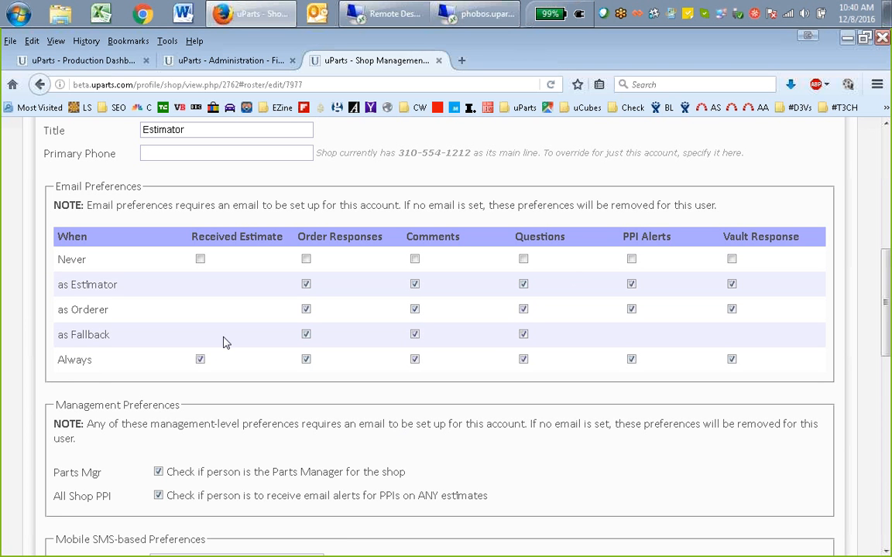
pyautogui.moveTo(57, 285); pyautogui.dragTo(121, 294)
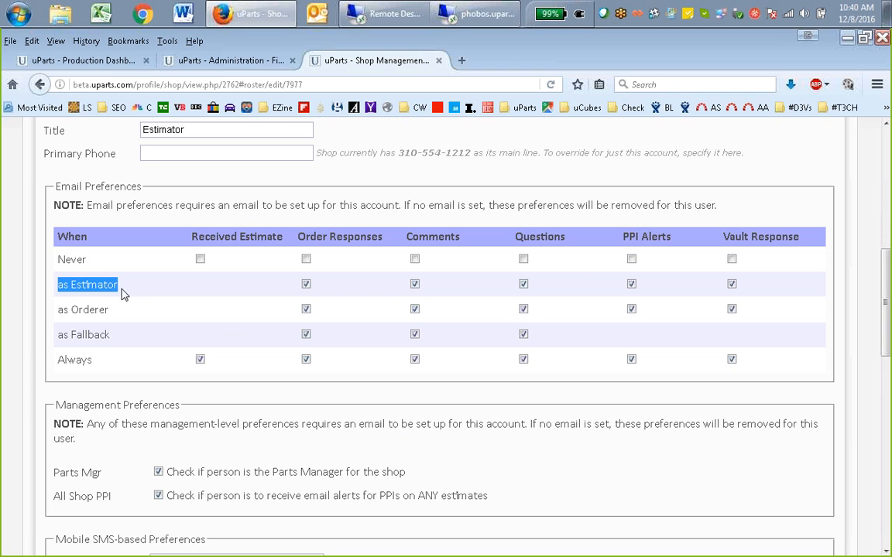
pyautogui.moveTo(58, 309); pyautogui.dragTo(118, 335)
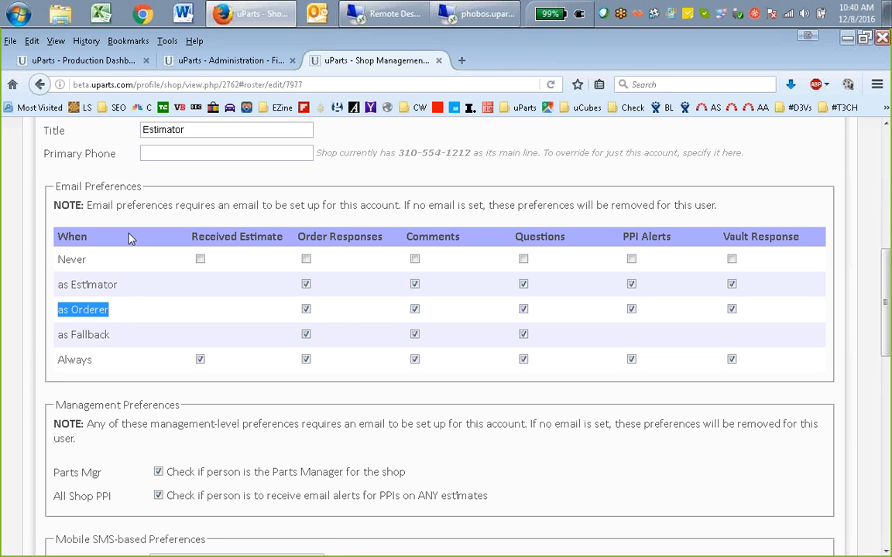
pyautogui.doubleClick(93, 285)
pyautogui.scroll(3, 339, 328)
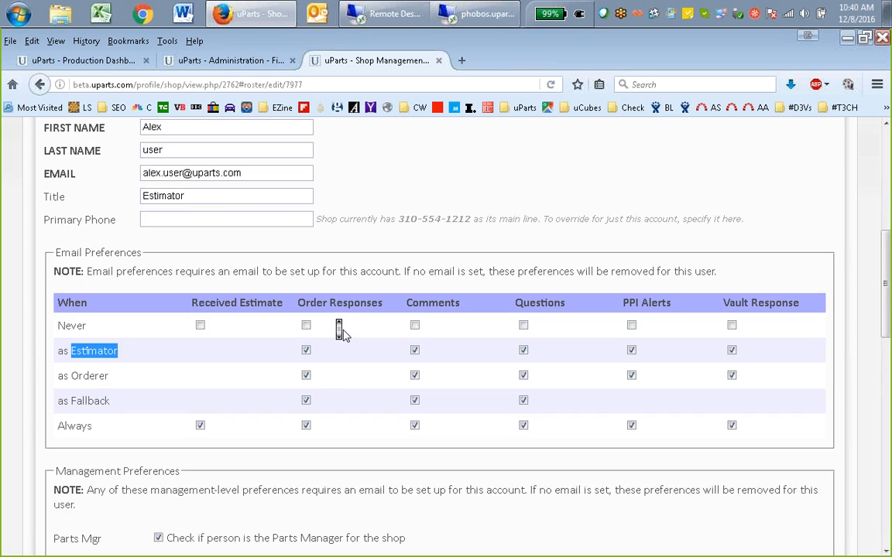
pyautogui.scroll(-3, 338, 328)
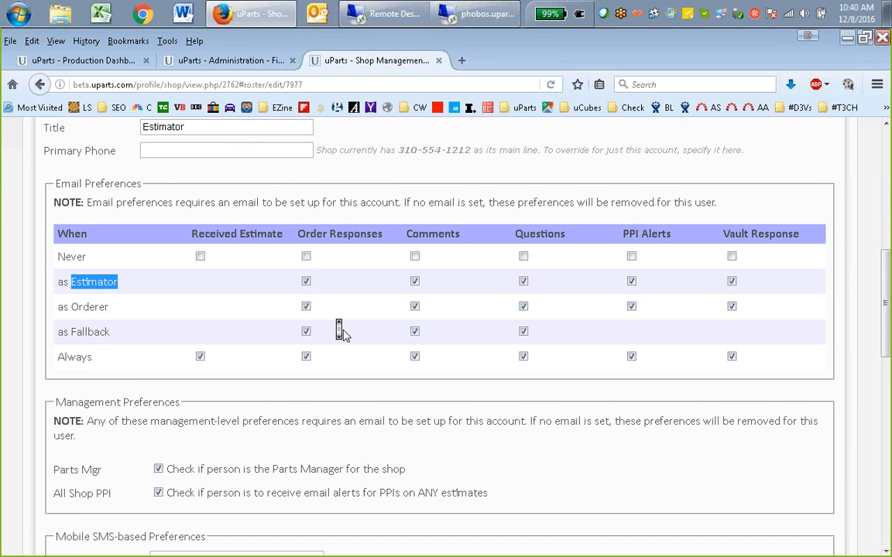
# Highlight the Fallback condition in the Email Preferences and compare it with the Parts Manager setting in the Management Preferences
pyautogui.scroll(-1, 341, 328)
pyautogui.click(90, 284)
pyautogui.doubleClick(91, 282)
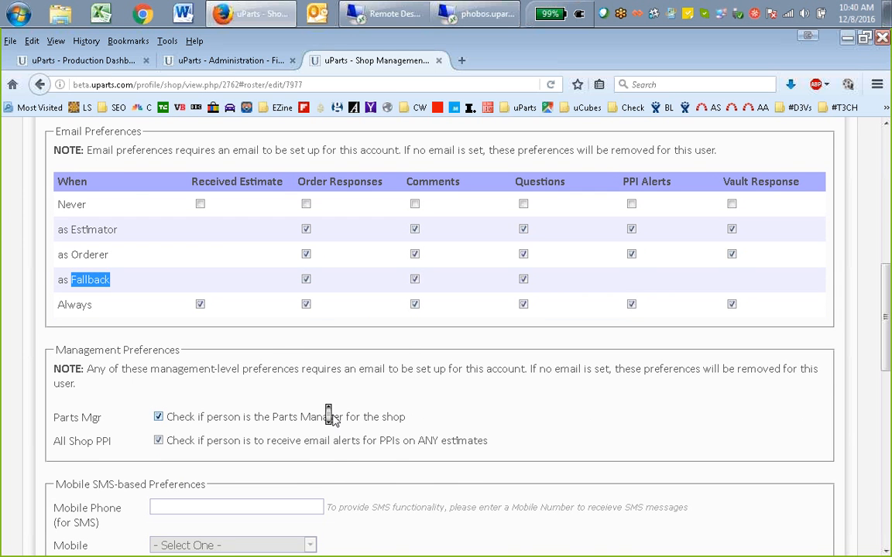
pyautogui.scroll(3, 310, 372)
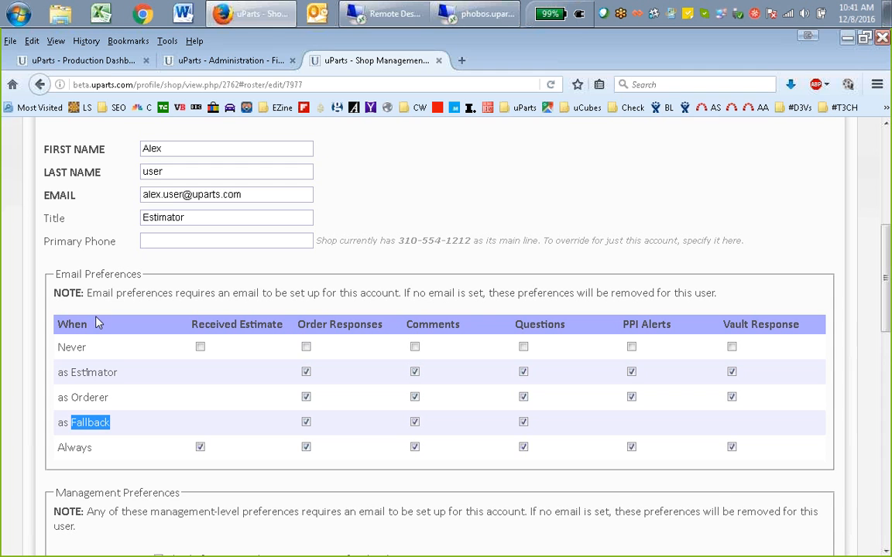
# Highlight the Estimator, Orderer and Fallback email conditions again in sequence
pyautogui.doubleClick(87, 372)
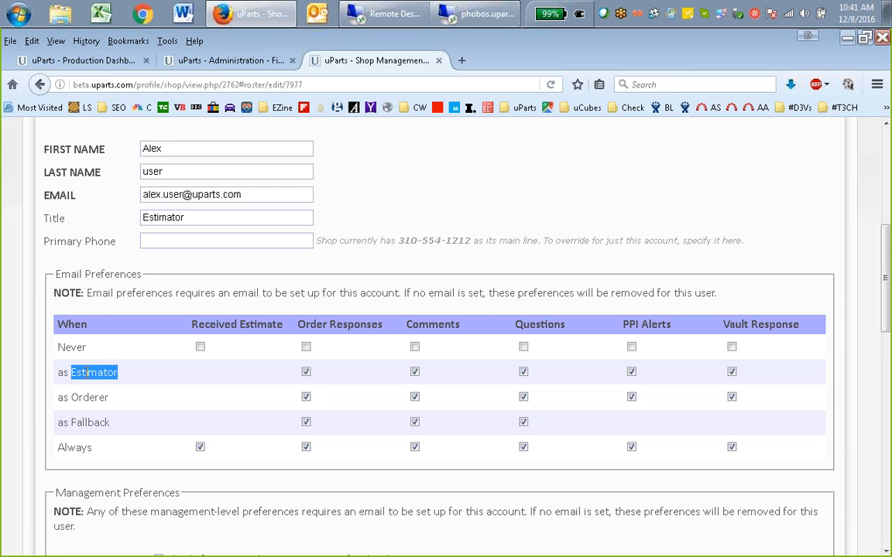
pyautogui.click(77, 394)
pyautogui.doubleClick(85, 397)
pyautogui.doubleClick(86, 422)
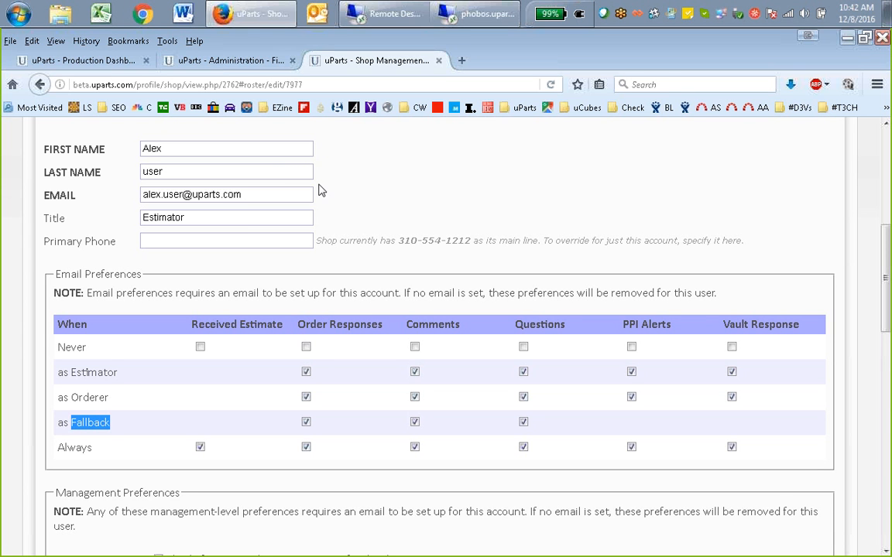
# Replace the person's first and last name with another user's name
pyautogui.click(193, 149)
pyautogui.hotkey('ctrl', 'a')
pyautogui.write('T')
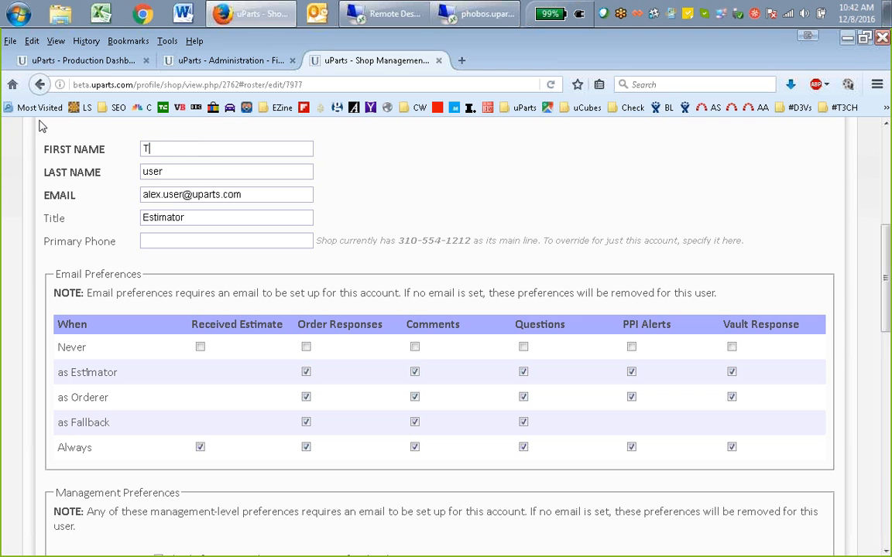
pyautogui.write('odj')
pyautogui.press('BackSpace')
pyautogui.press('BackSpace')
pyautogui.press('BackSpace')
pyautogui.press('Tab')
# Enter that user's email address and set the title to "Our Fall Back Guy..."
pyautogui.press('Tab')
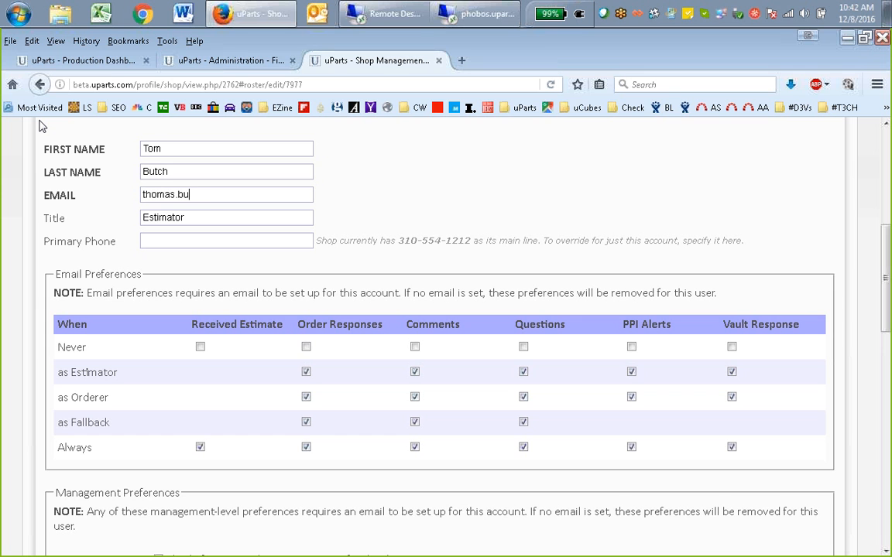
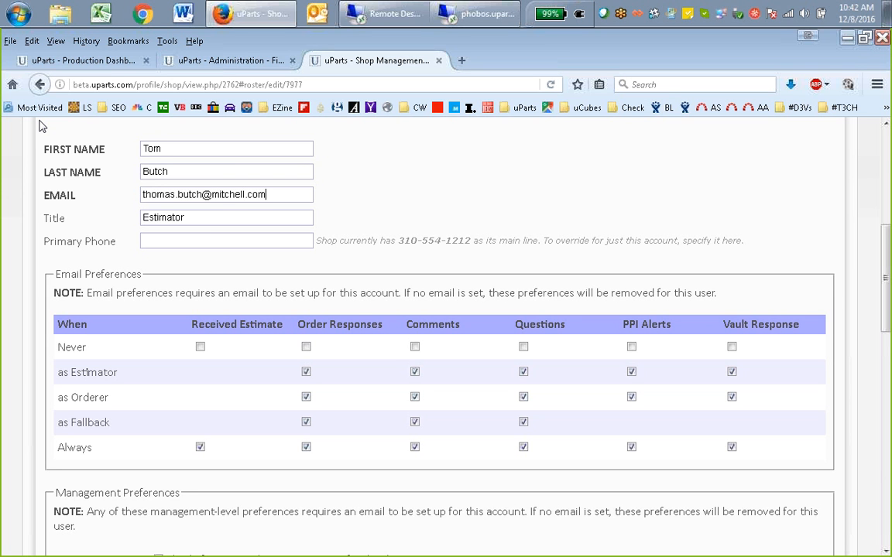
pyautogui.press('Tab')
pyautogui.write('Our Fall Back Guy...')
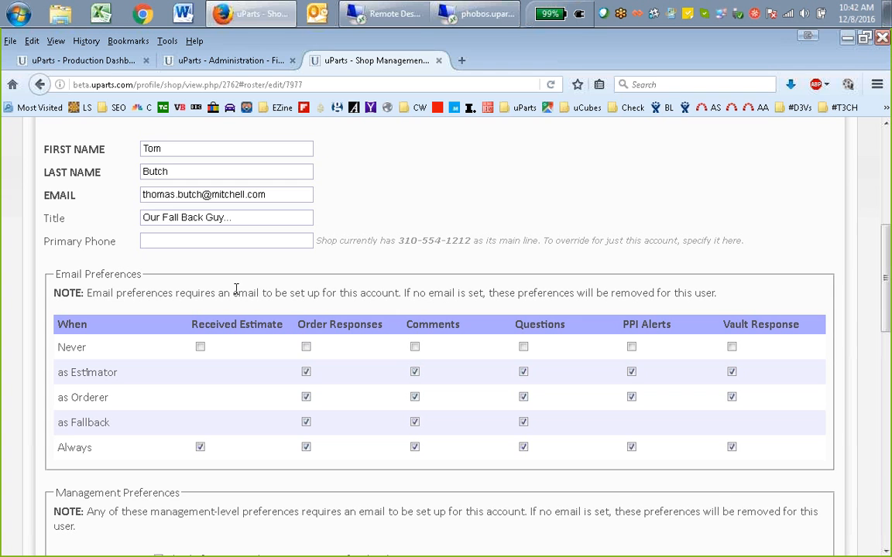
# Go through the Estimator, Orderer, Fallback and Always email options across the Received Estimate to Vault Response columns
pyautogui.click(305, 372)
pyautogui.click(307, 397)
pyautogui.click(415, 397)
pyautogui.click(523, 372)
pyautogui.click(523, 397)
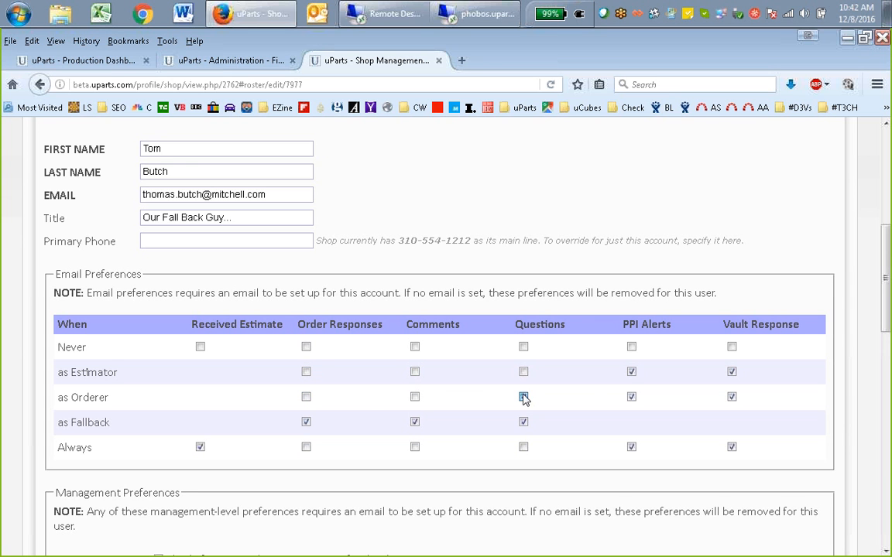
pyautogui.click(631, 372)
pyautogui.click(631, 397)
pyautogui.click(732, 372)
pyautogui.click(732, 397)
pyautogui.click(200, 446)
pyautogui.click(306, 422)
pyautogui.click(414, 422)
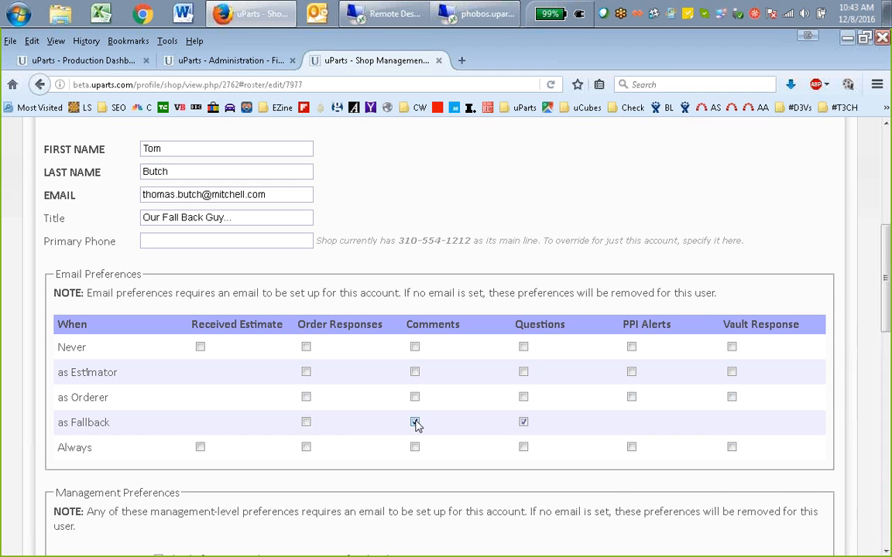
pyautogui.click(523, 422)
pyautogui.click(200, 448)
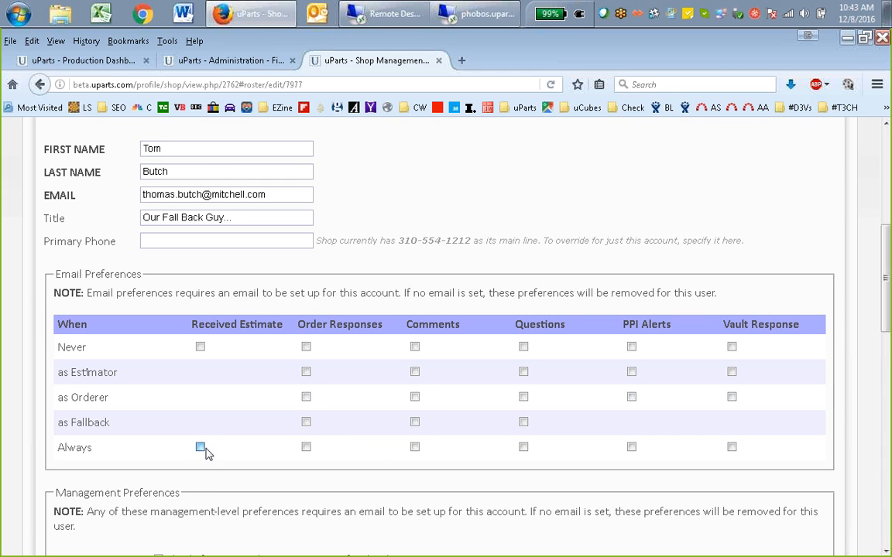
pyautogui.click(306, 447)
pyautogui.click(414, 447)
pyautogui.click(523, 447)
pyautogui.click(631, 448)
pyautogui.click(732, 447)
pyautogui.scroll(-3, 667, 338)
pyautogui.scroll(3, 666, 338)
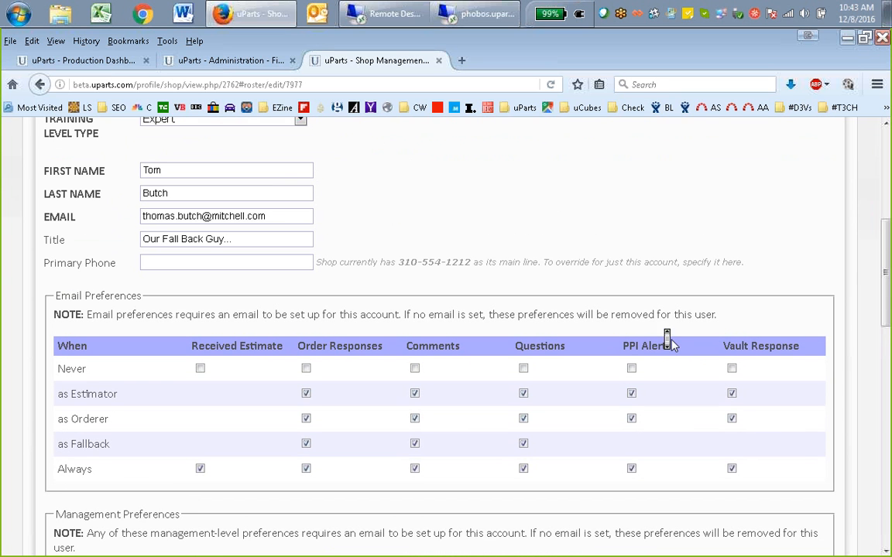
# Reload the roster edit page to discard the unsaved changes to the person's name, email and title
pyautogui.rightClick(511, 193)
pyautogui.click(615, 208)
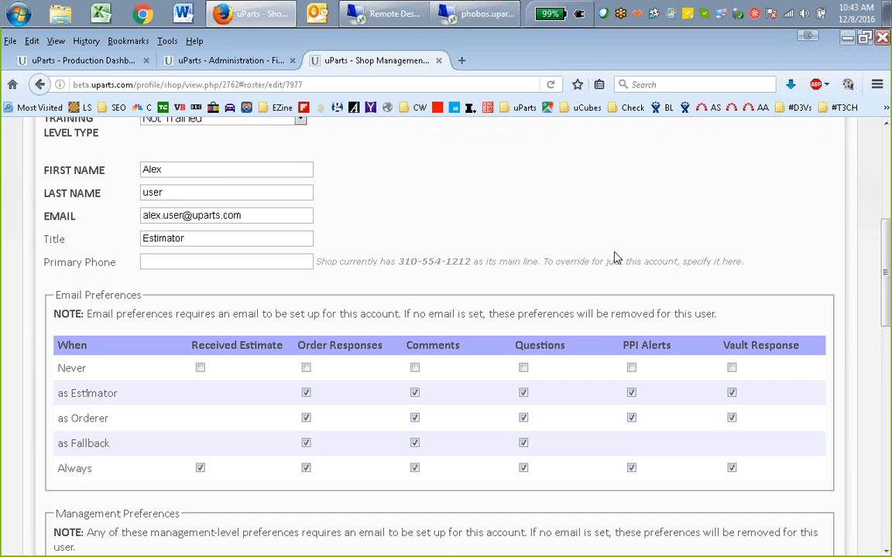
pyautogui.middleClick(610, 240)
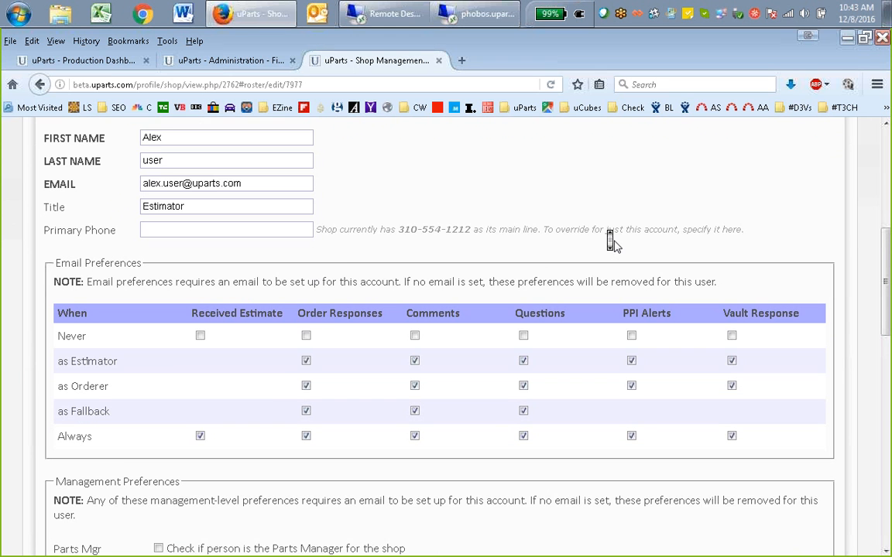
# Mark the person as the Parts Manager for the shop again in the Management Preferences
pyautogui.scroll(1, 614, 241)
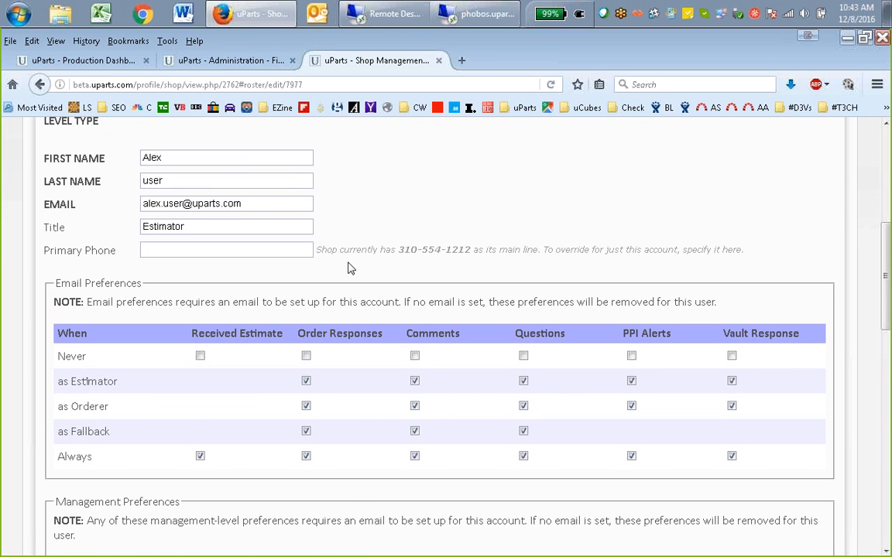
pyautogui.scroll(-2, 397, 248)
pyautogui.scroll(-1, 402, 260)
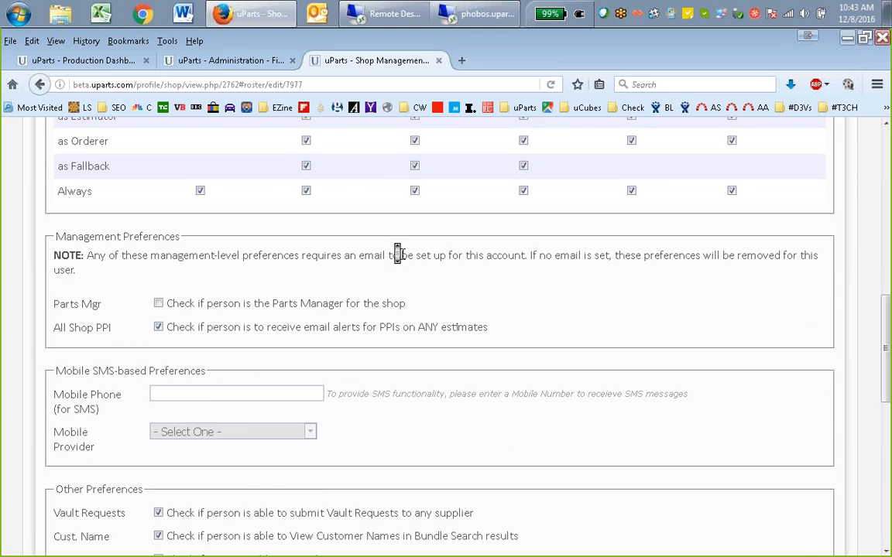
pyautogui.scroll(1, 402, 259)
pyautogui.click(159, 384)
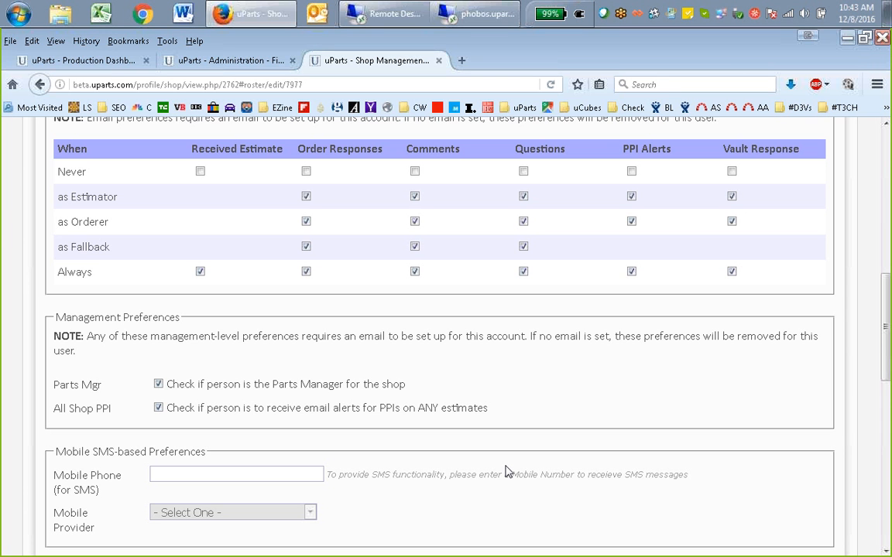
# Examine the Mobile SMS-based Preferences, Other Preferences and Other Accessible Shops sections of the person's account
pyautogui.middleClick(614, 395)
pyautogui.scroll(-4, 614, 395)
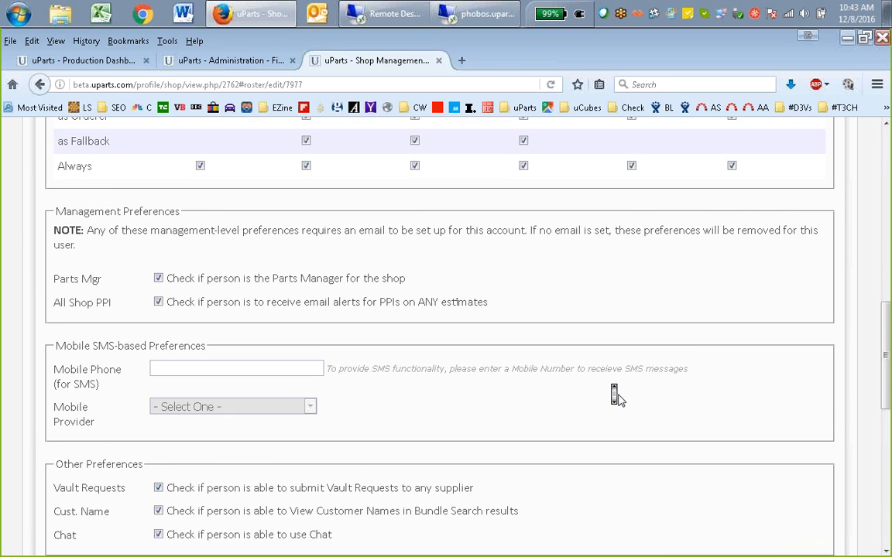
pyautogui.click(251, 297)
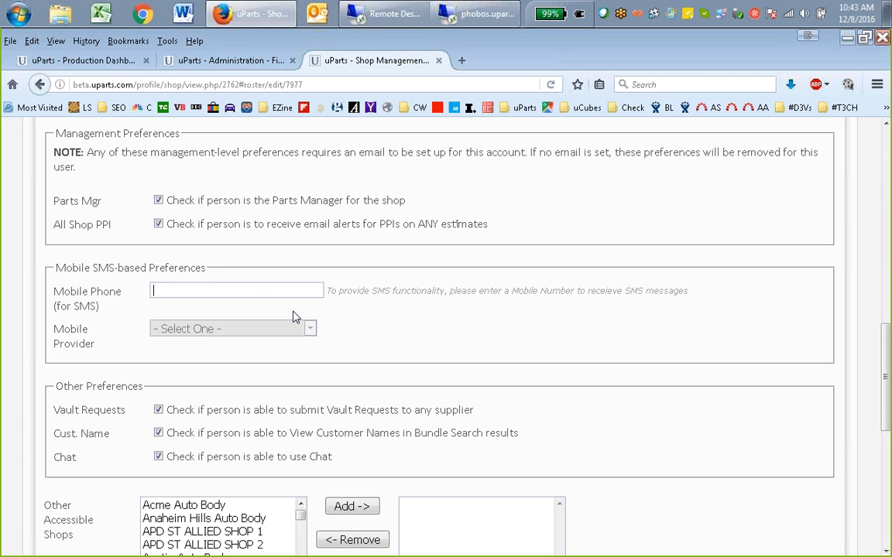
pyautogui.middleClick(438, 329)
pyautogui.scroll(-3, 442, 329)
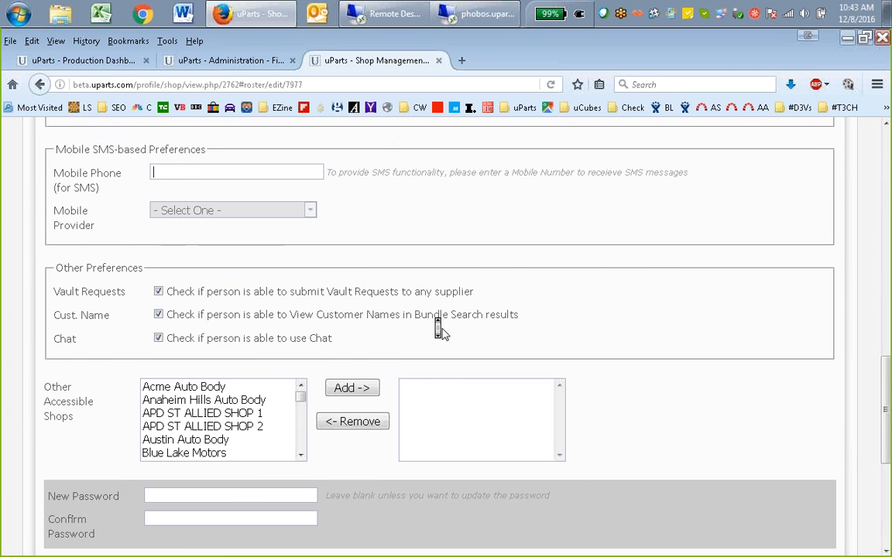
pyautogui.scroll(4, 442, 329)
pyautogui.click(291, 321)
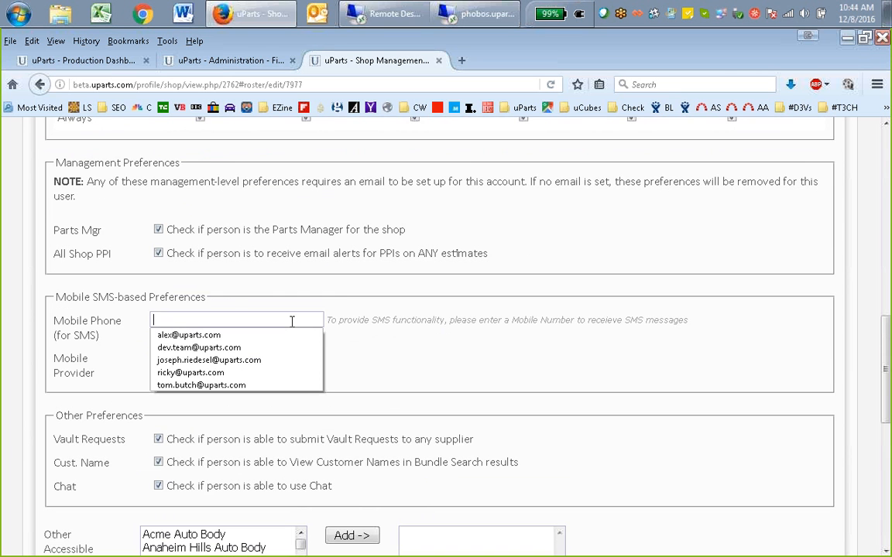
pyautogui.click(266, 335)
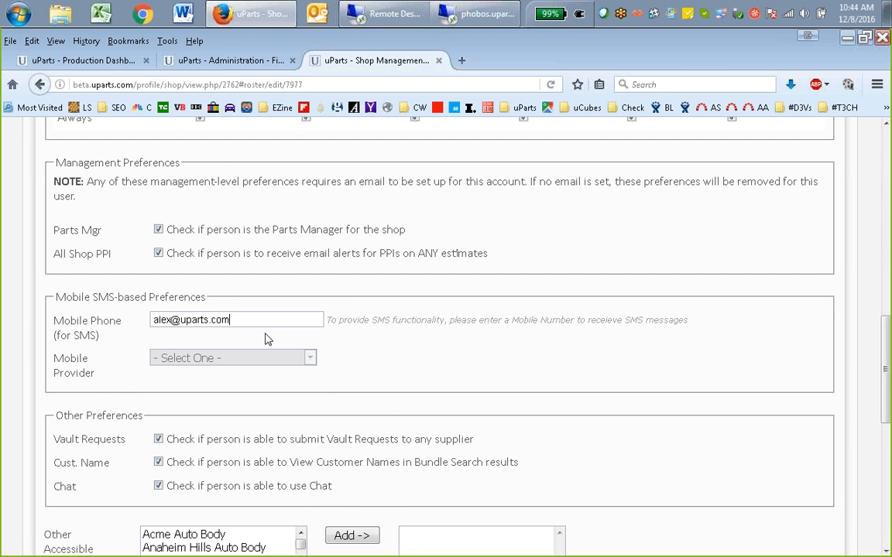
pyautogui.tripleClick(250, 317)
pyautogui.press('BackSpace')
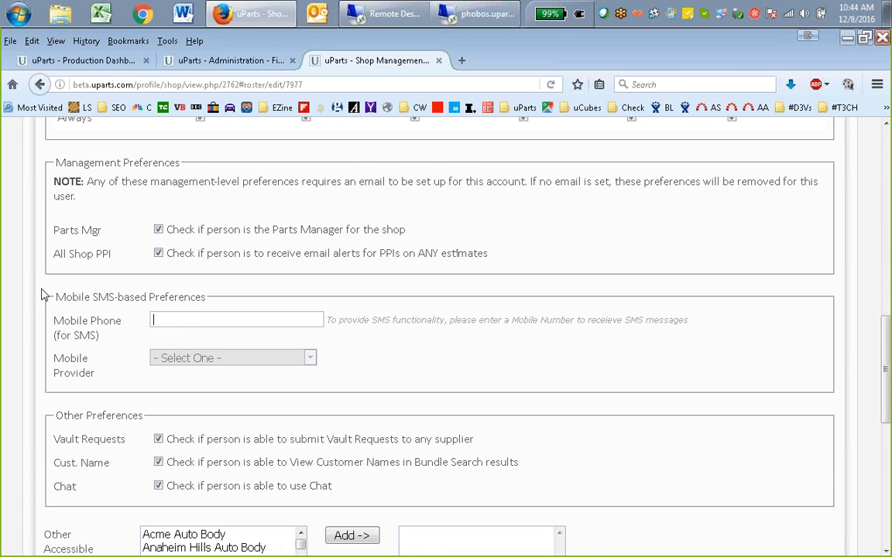
pyautogui.click(204, 346)
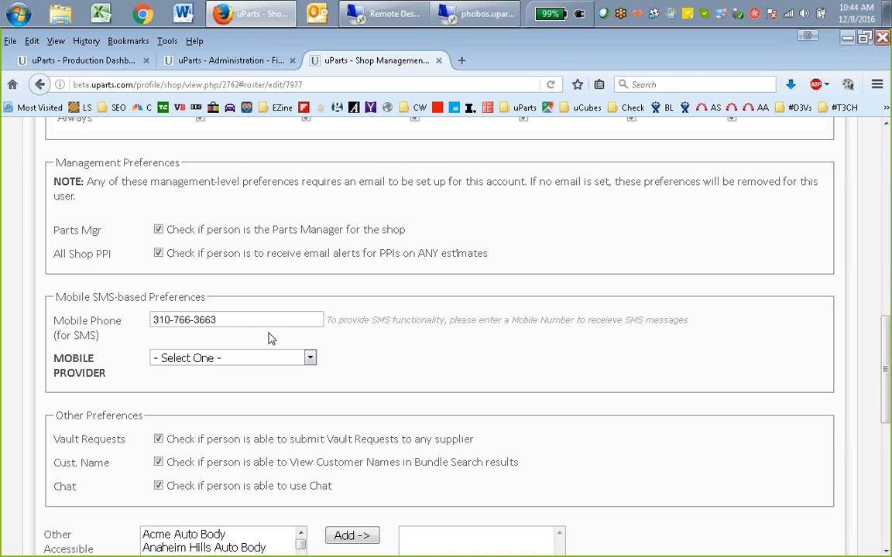
pyautogui.click(242, 358)
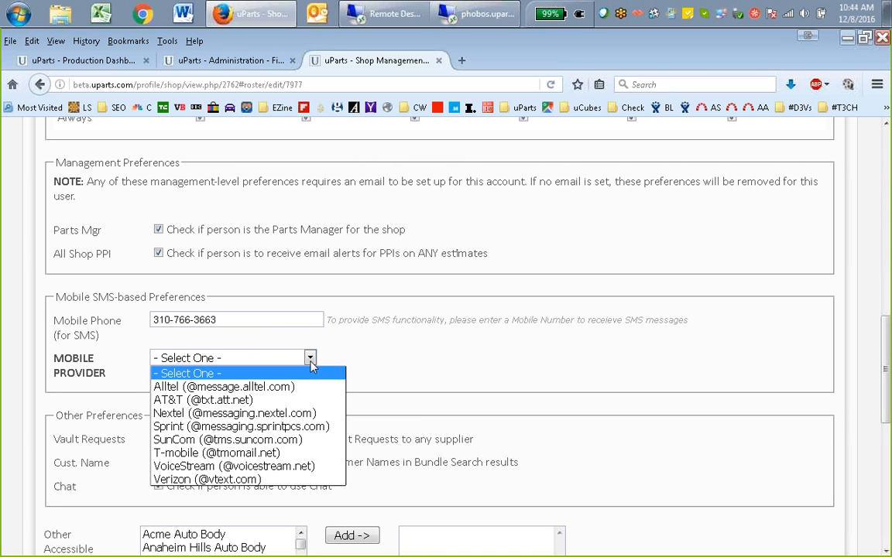
pyautogui.click(244, 427)
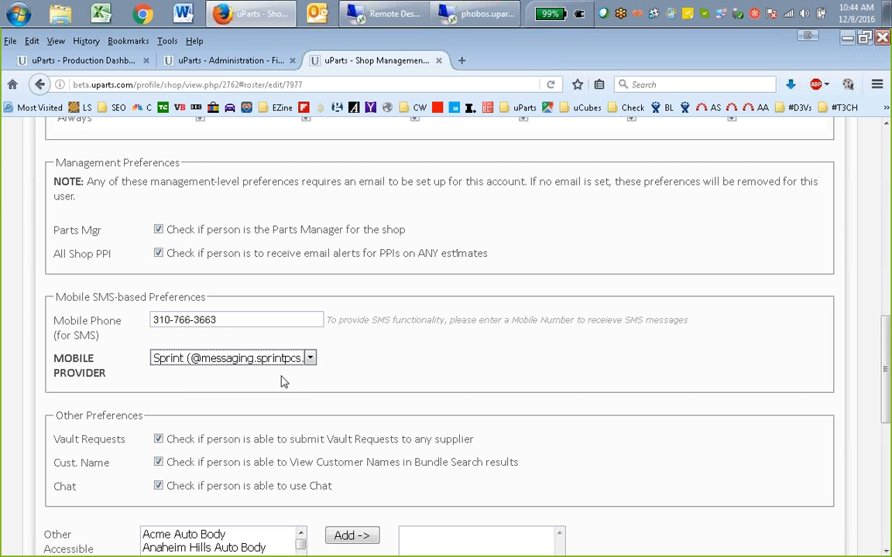
# Clear the mobile phone number for SMS and check whether the Mobile Provider choices are still available
pyautogui.moveTo(234, 323); pyautogui.dragTo(12, 309)
pyautogui.press('BackSpace')
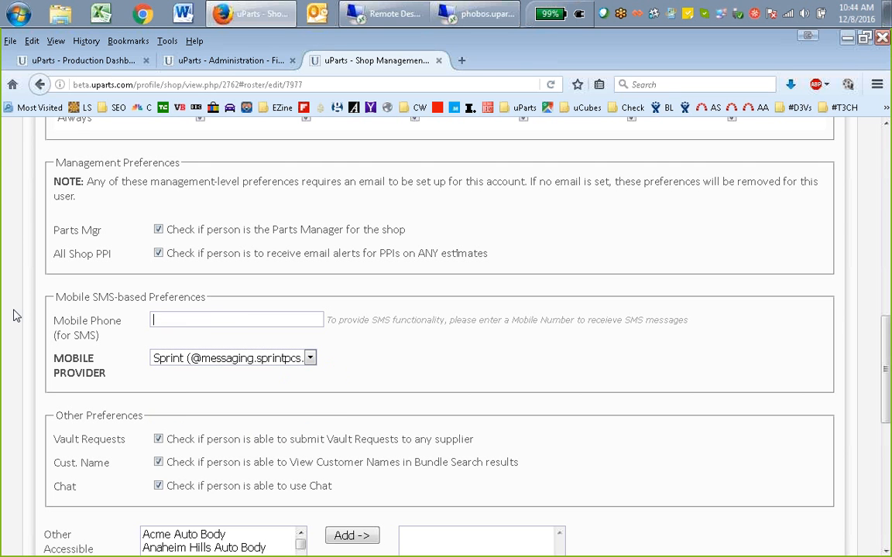
pyautogui.click(215, 358)
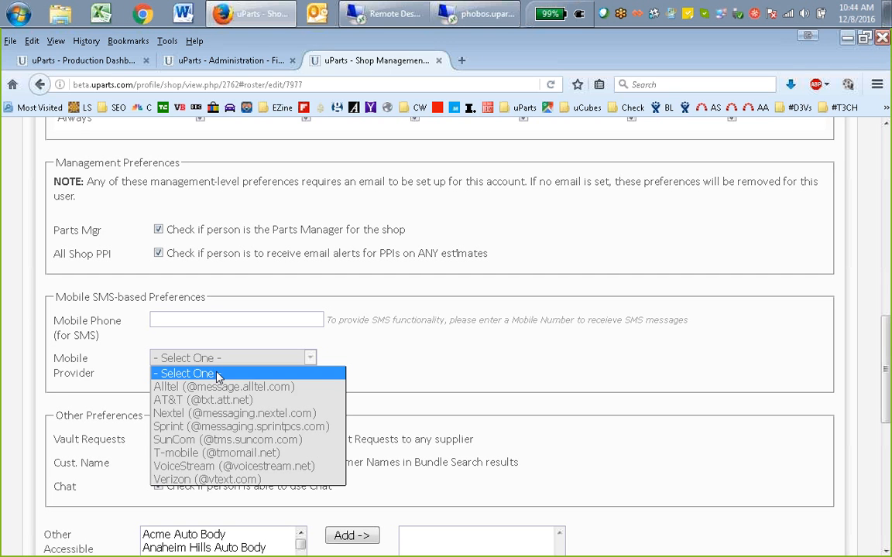
pyautogui.click(445, 366)
# Toggle the permission to view customer names in Bundle Search results off and back on
pyautogui.scroll(-2, 461, 320)
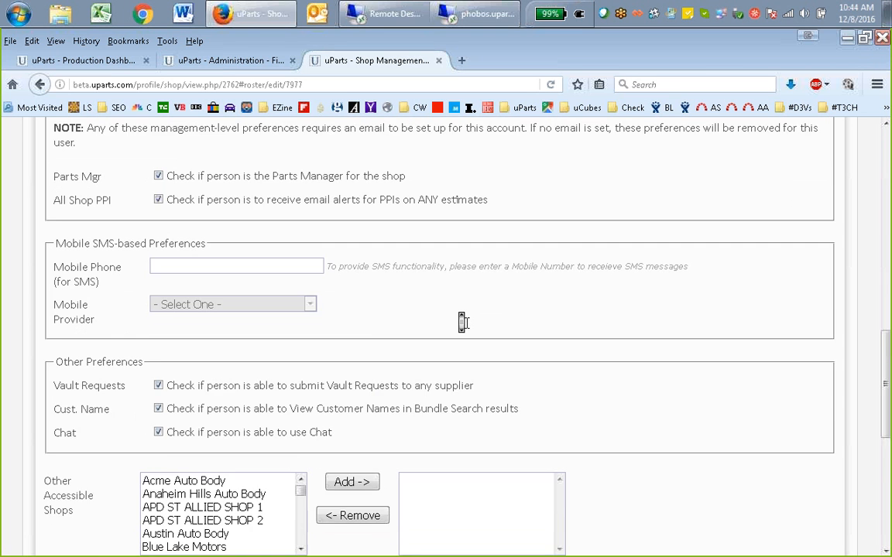
pyautogui.scroll(-3, 463, 322)
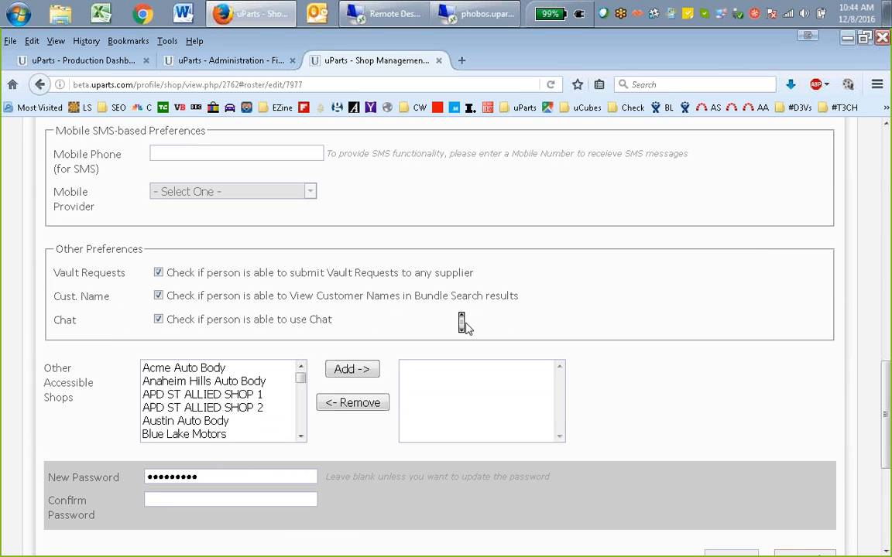
pyautogui.click(159, 297)
pyautogui.click(159, 299)
# Look at the Chat contact list on the Production Dashboard, then leave the dashboard for the Administration files page
pyautogui.click(86, 60)
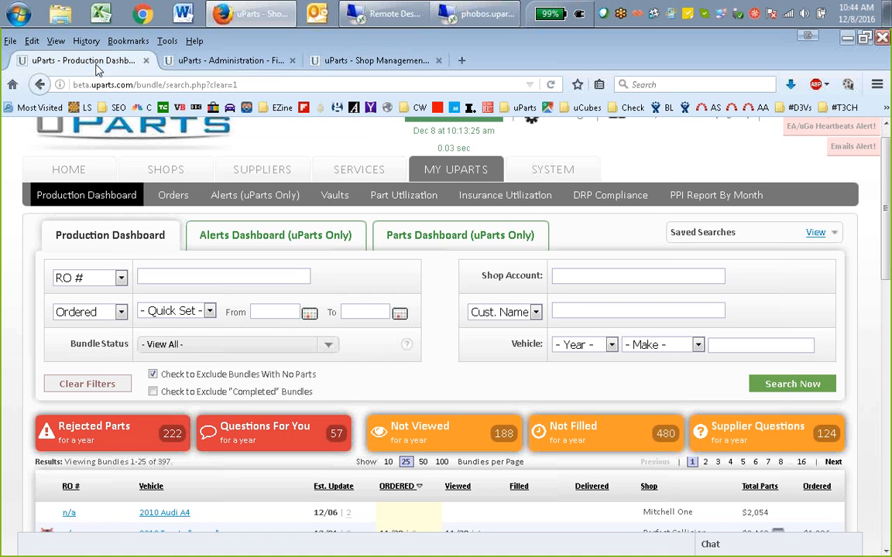
pyautogui.click(714, 544)
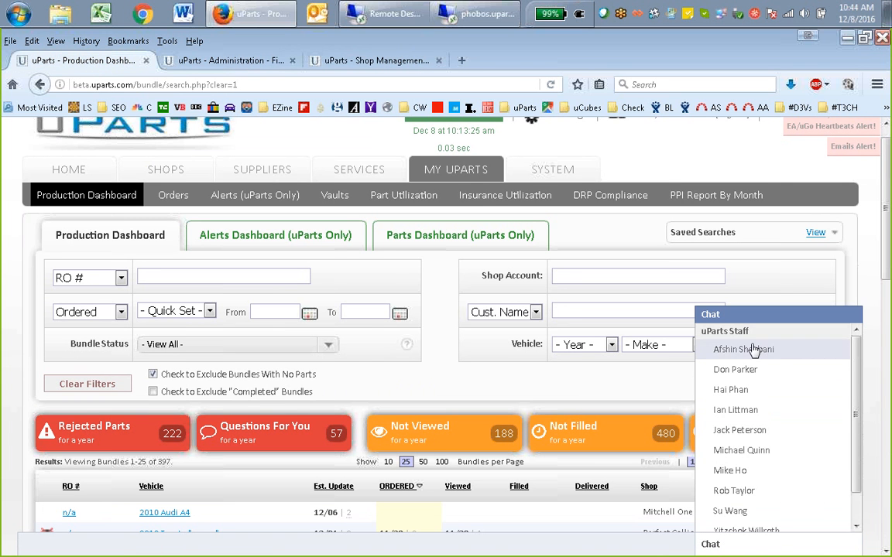
pyautogui.click(224, 60)
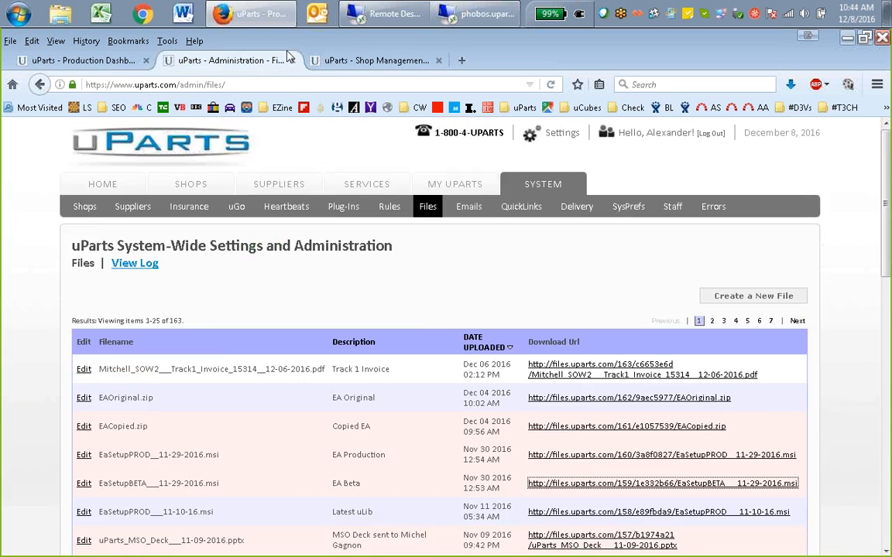
# Return to the roster user's settings and highlight Acme Auto Body in the Other Accessible Shops list
pyautogui.click(337, 62)
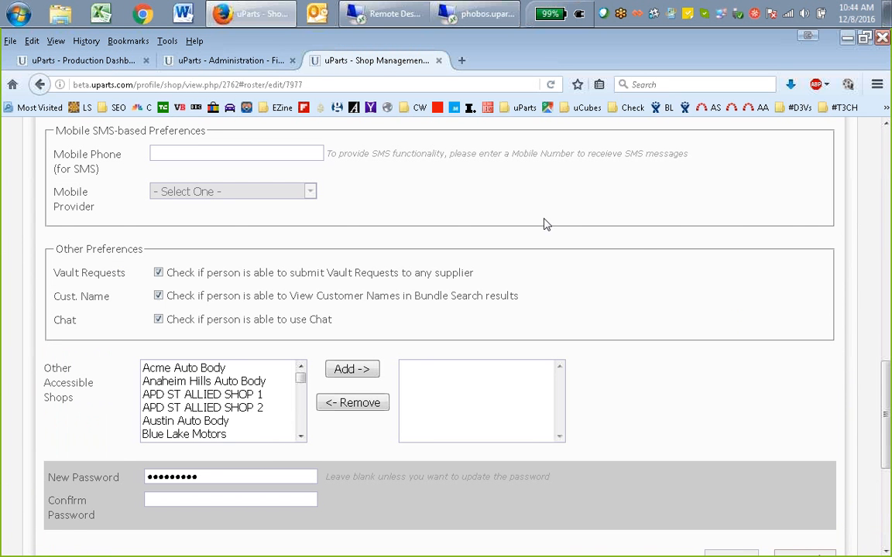
pyautogui.rightClick(654, 249)
pyautogui.middleClick(609, 212)
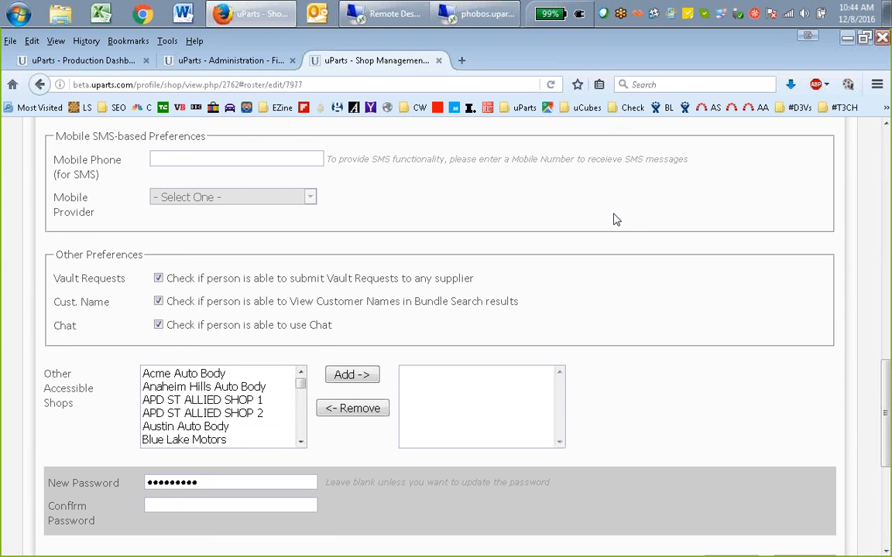
pyautogui.scroll(-3, 613, 214)
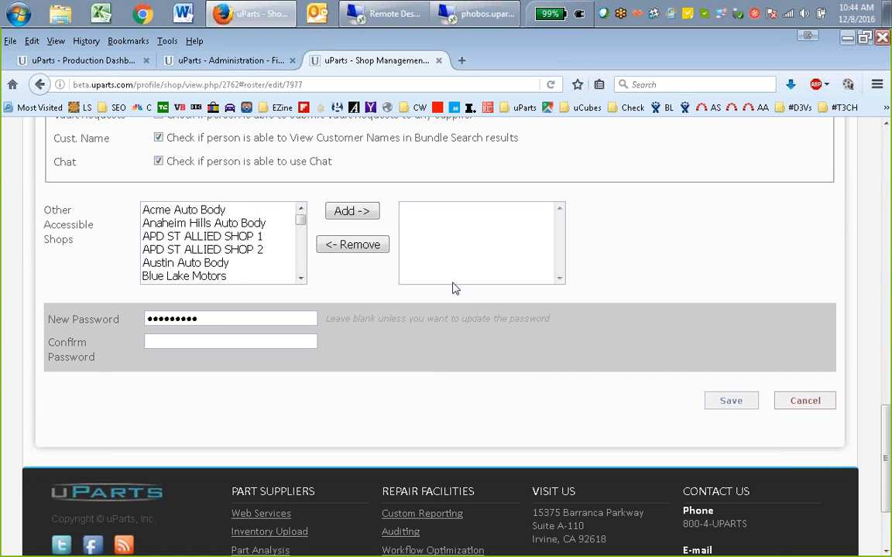
pyautogui.click(186, 210)
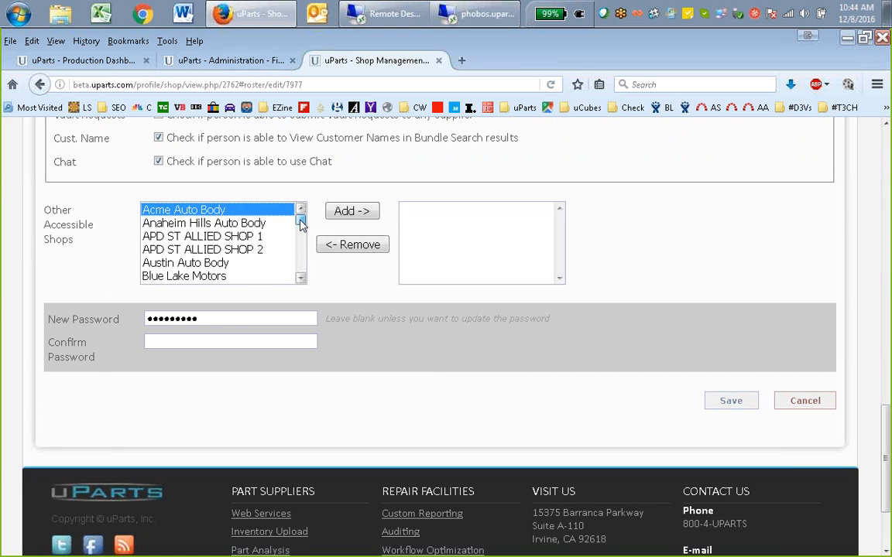
pyautogui.moveTo(300, 224); pyautogui.dragTo(300, 185)
pyautogui.click(203, 236)
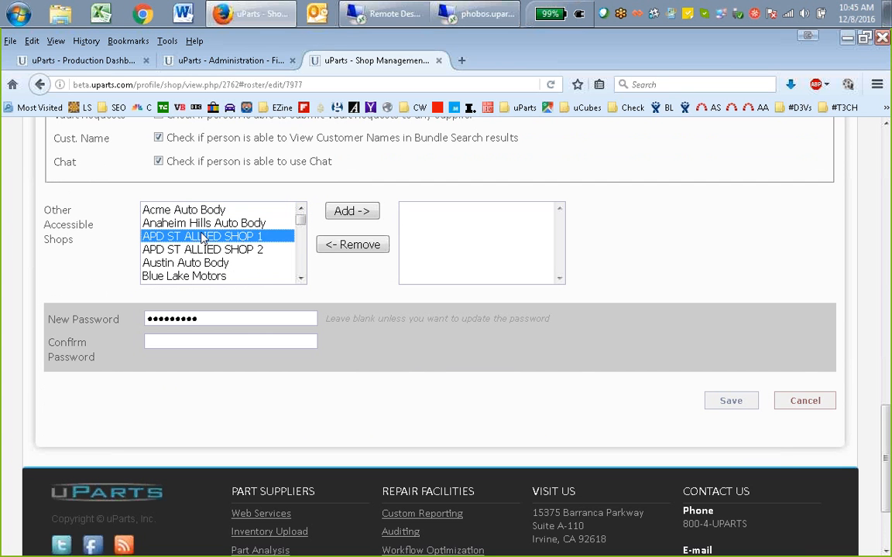
pyautogui.click(216, 208)
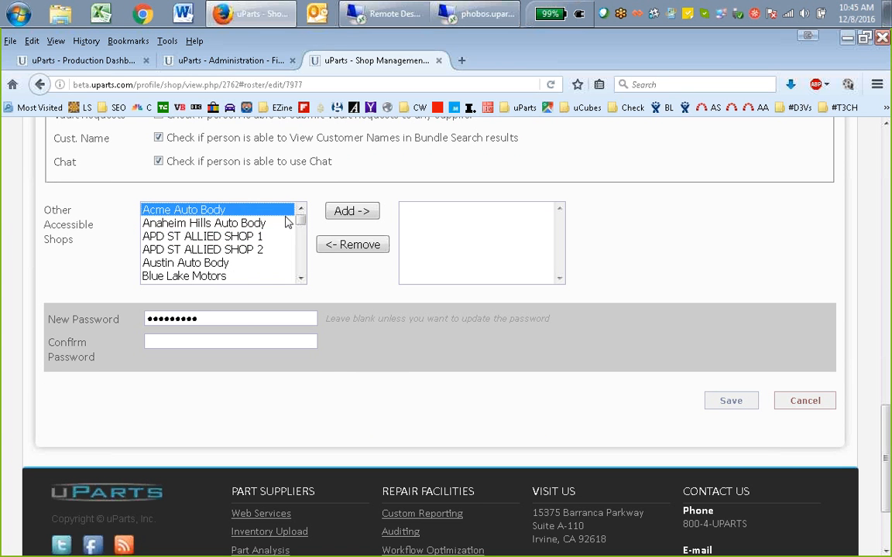
# Browse the Other Accessible Shops list down to the Fix Auto shops and back to its start
pyautogui.scroll(3, 686, 281)
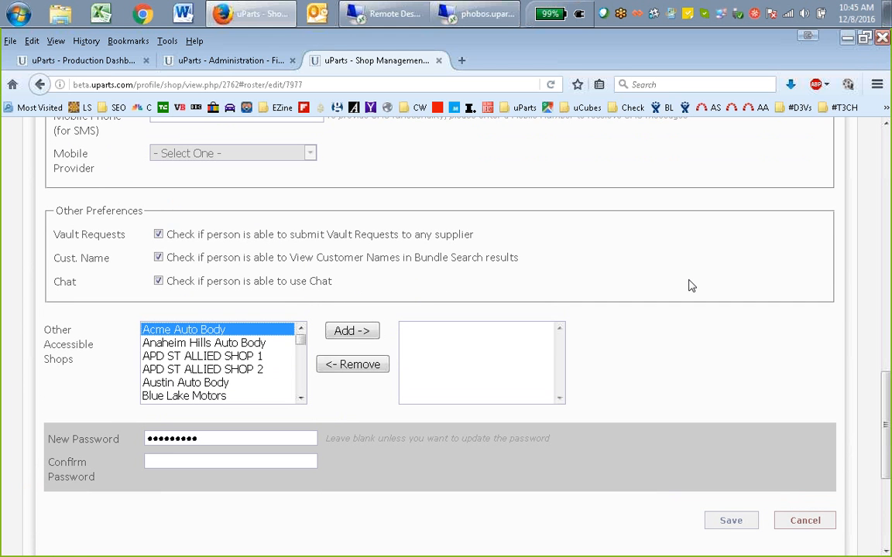
pyautogui.scroll(-5, 303, 383)
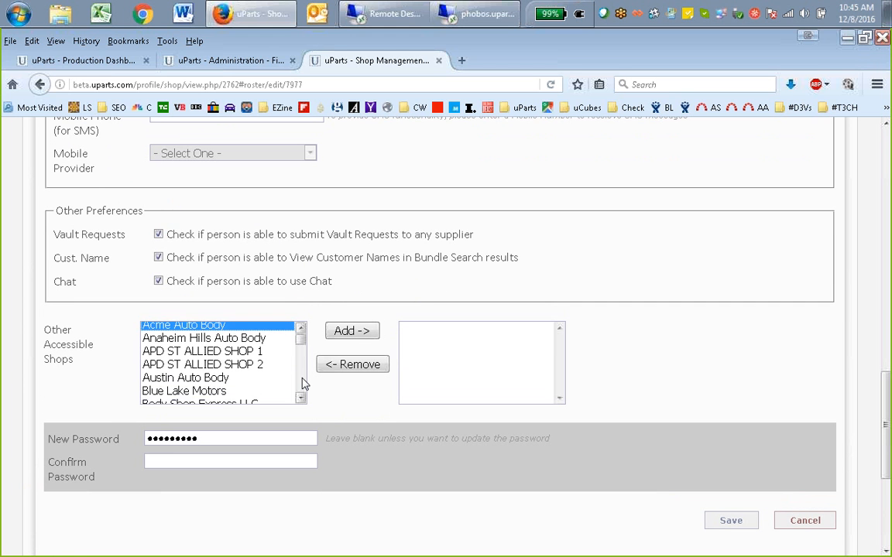
pyautogui.scroll(-6, 303, 379)
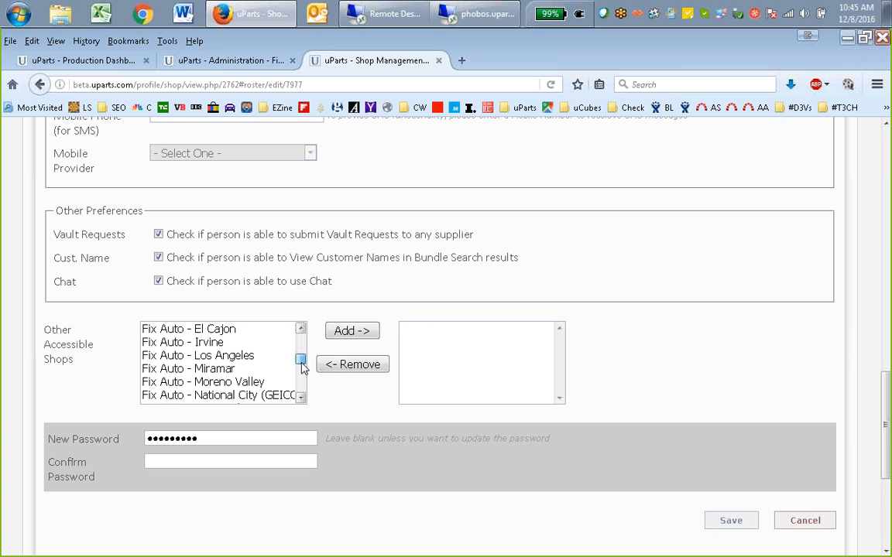
pyautogui.moveTo(302, 362); pyautogui.dragTo(304, 338)
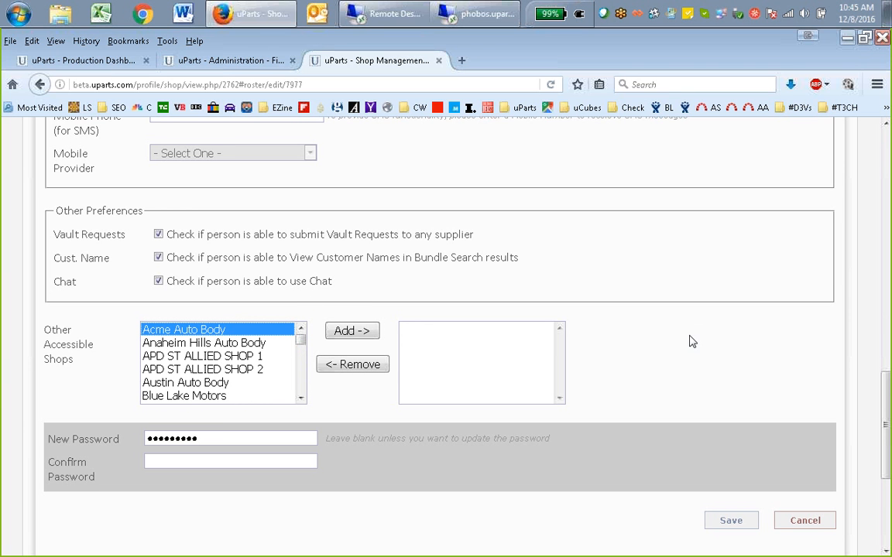
# Clear the New Password field for the roster user
pyautogui.scroll(-1, 673, 340)
pyautogui.doubleClick(300, 414)
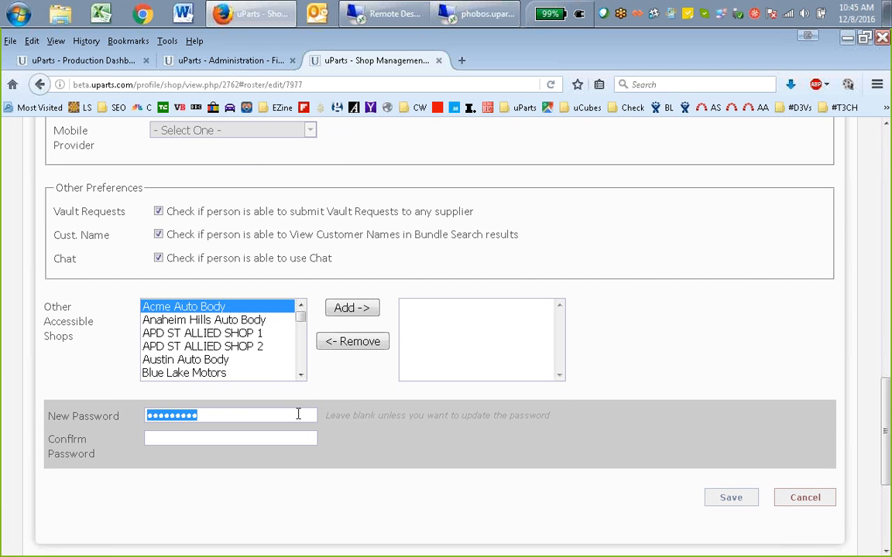
pyautogui.press('BackSpace')
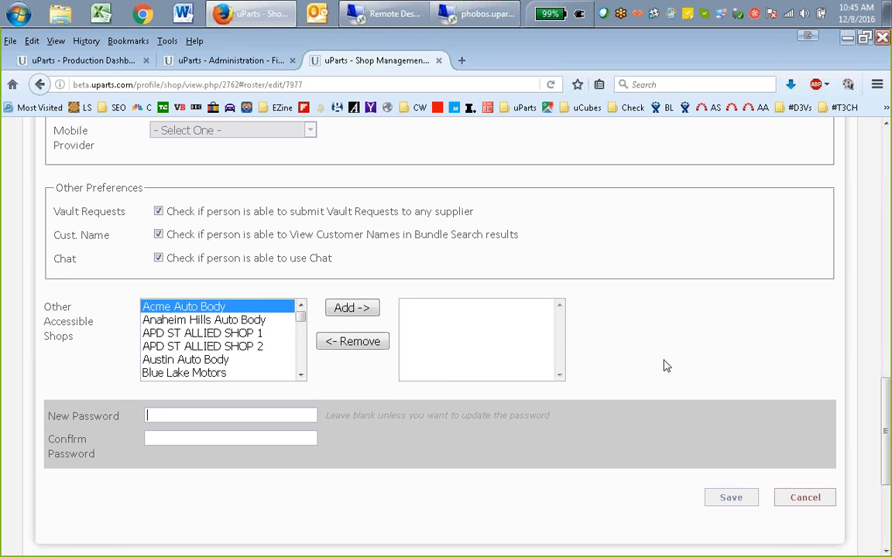
pyautogui.scroll(3, 661, 358)
pyautogui.scroll(-1, 661, 361)
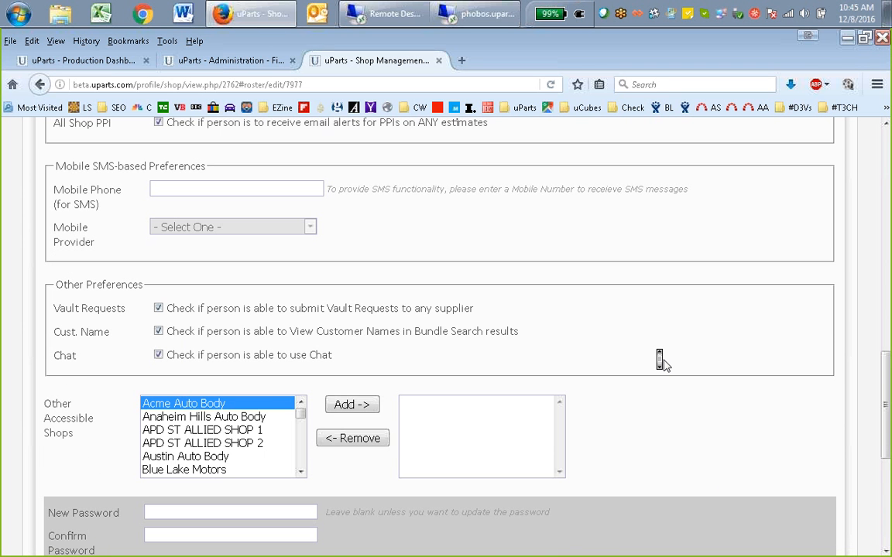
pyautogui.scroll(-1, 659, 360)
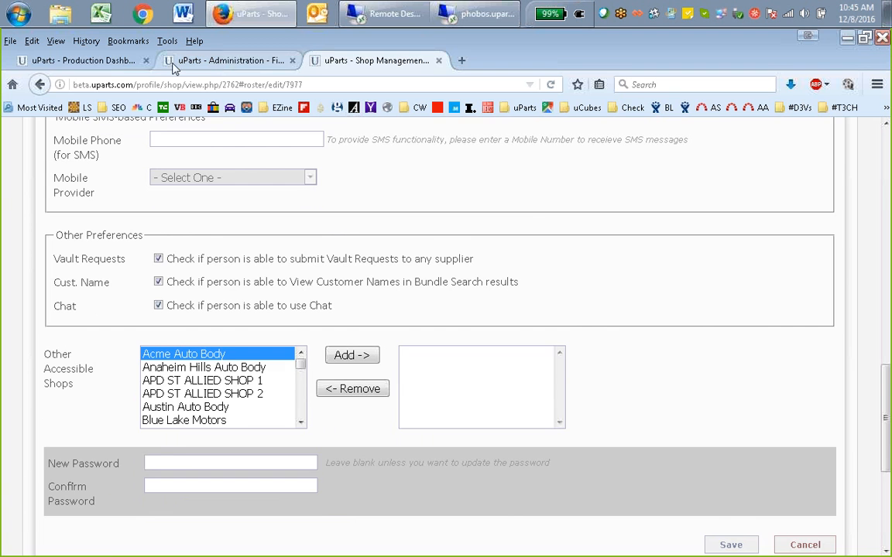
# Look up "Fix Auto" in the Production Dashboard's Shop Account filter with the Chat list closed, then clear the filter
pyautogui.click(125, 62)
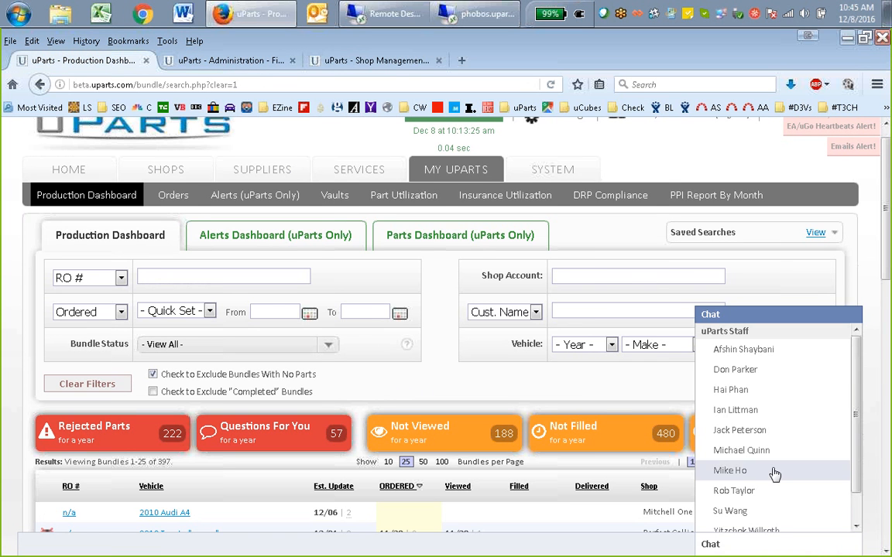
pyautogui.click(733, 549)
pyautogui.click(575, 276)
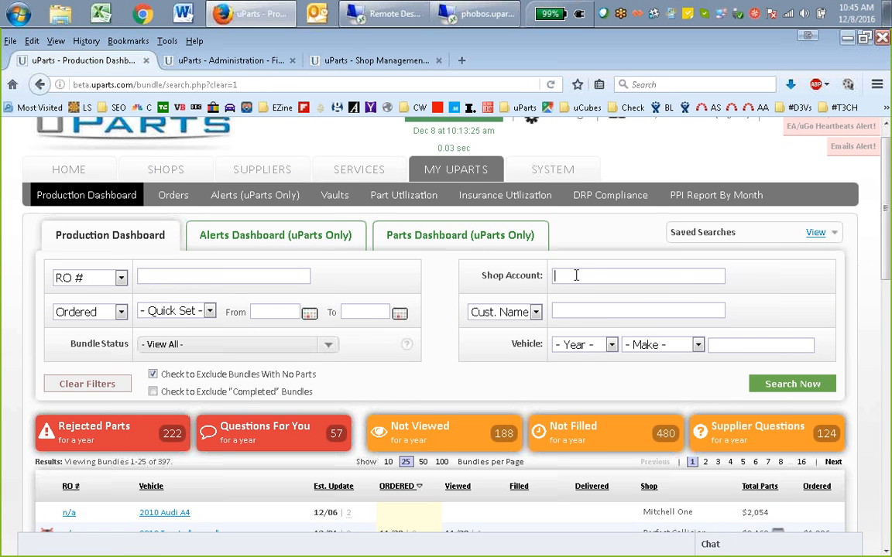
pyautogui.write('Fix Auto')
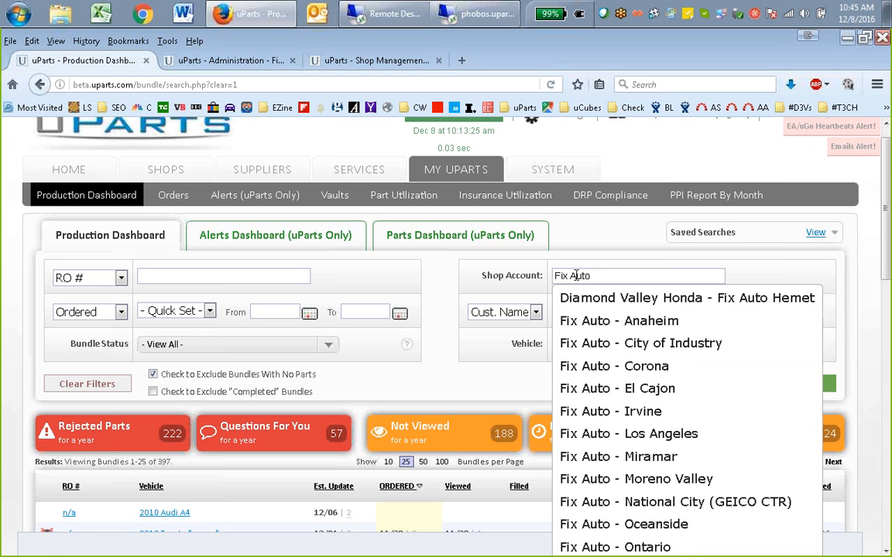
pyautogui.hotkey('ctrl', 'a')
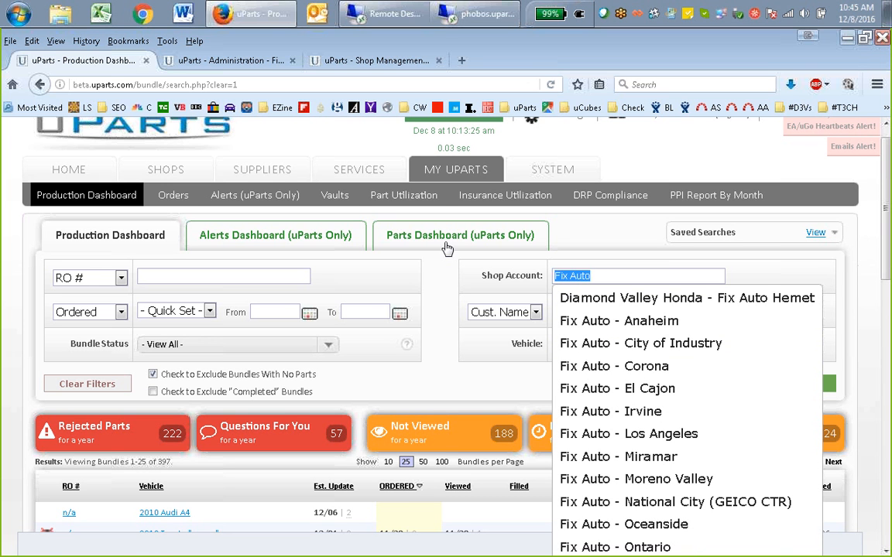
pyautogui.press('BackSpace')
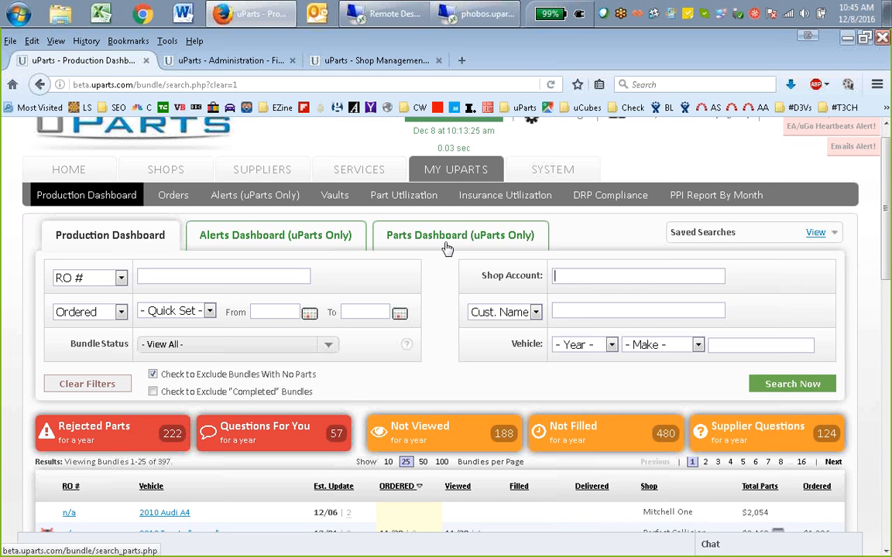
# Return to Perfect Collision's settings, leave the roster user's form and open the Shop Overview
pyautogui.click(271, 63)
pyautogui.click(368, 60)
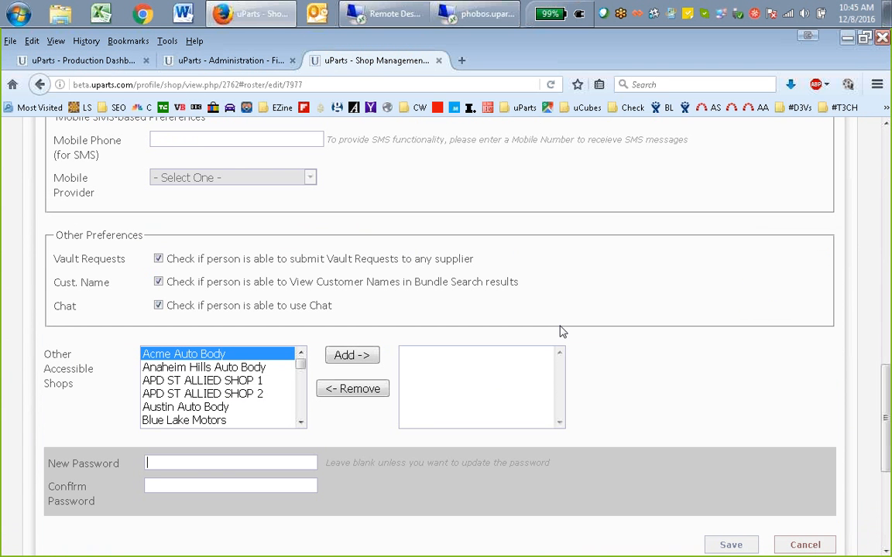
pyautogui.scroll(-3, 731, 314)
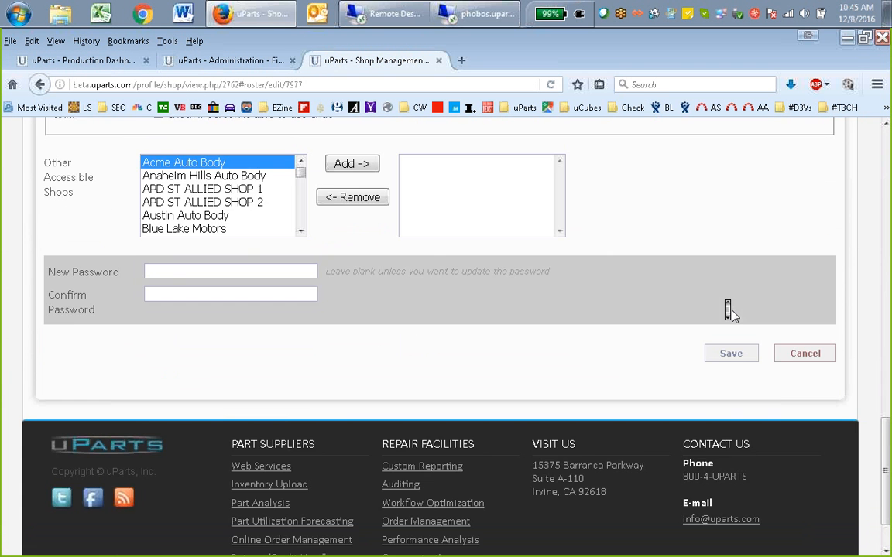
pyautogui.scroll(12, 731, 312)
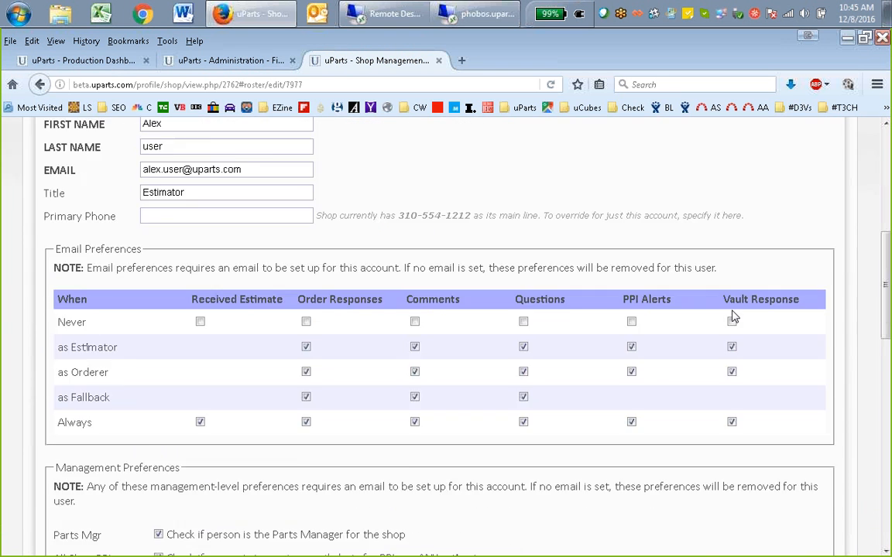
pyautogui.scroll(3, 730, 314)
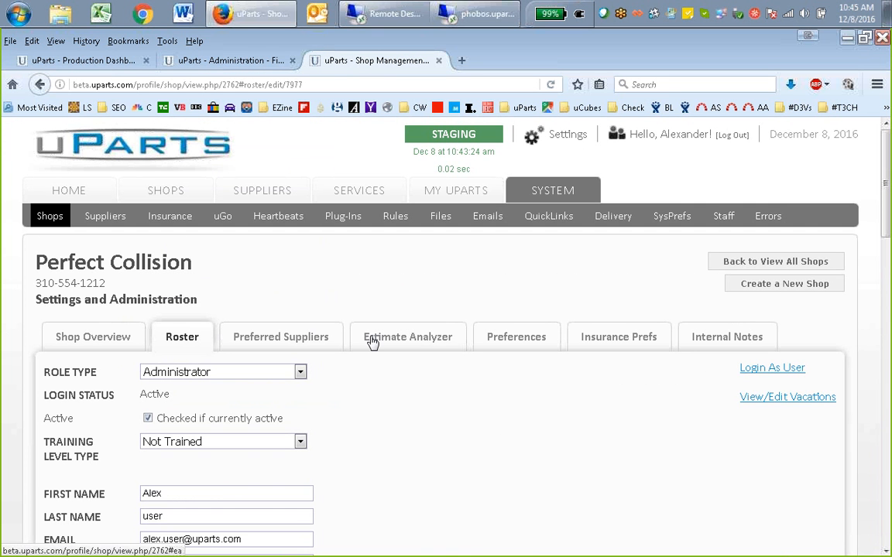
pyautogui.click(133, 342)
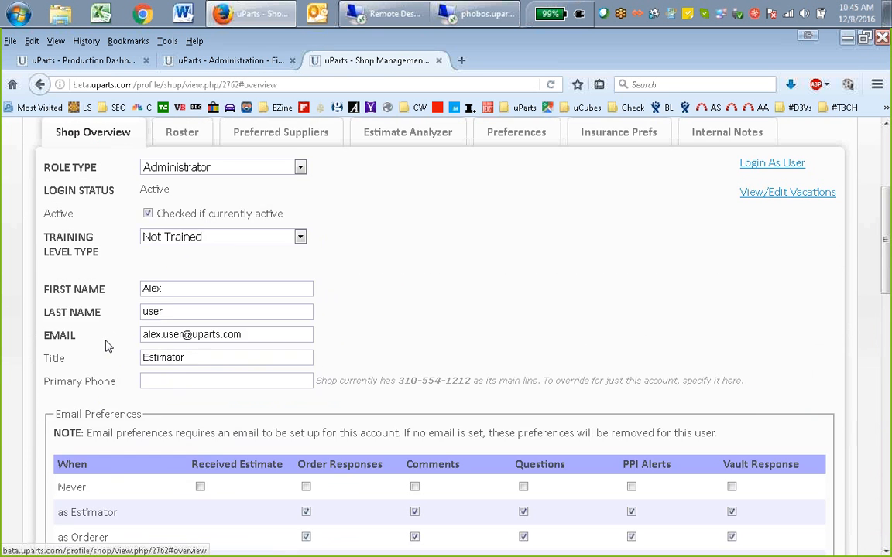
pyautogui.scroll(-1, 473, 301)
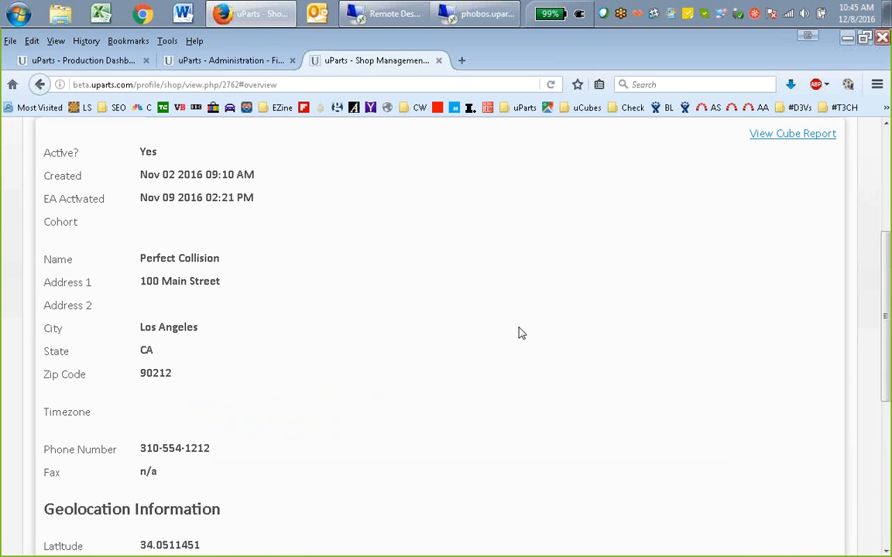
# Examine Perfect Collision's contact details and Geolocation Information in the Shop Overview
pyautogui.middleClick(324, 364)
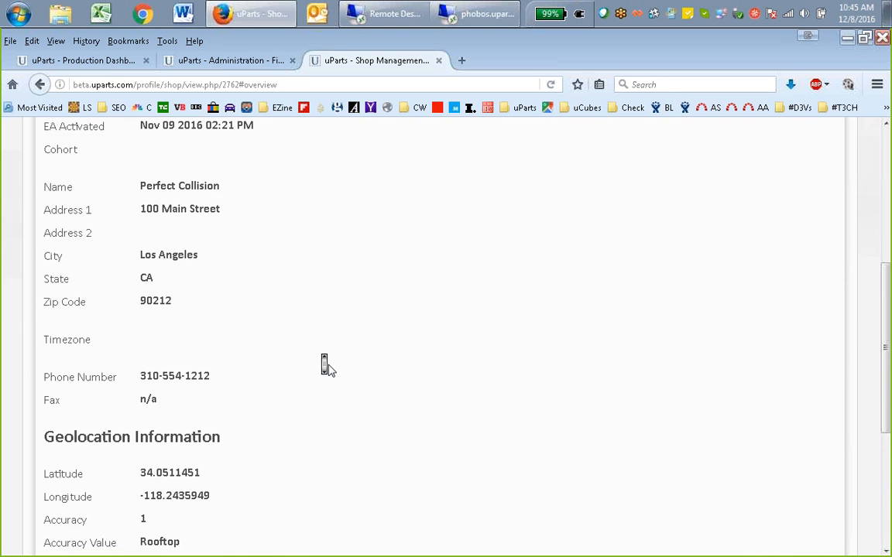
pyautogui.middleClick(331, 364)
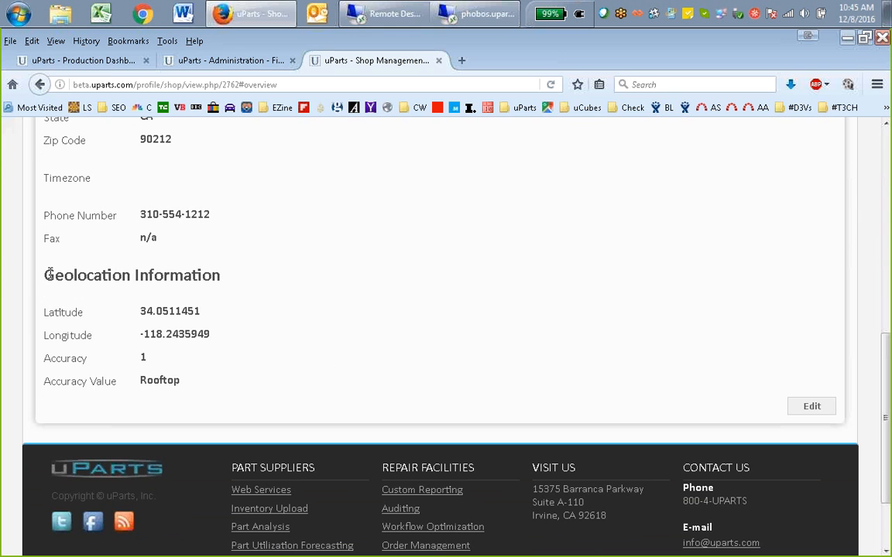
pyautogui.moveTo(41, 272); pyautogui.dragTo(193, 384)
pyautogui.click(198, 384)
pyautogui.middleClick(313, 371)
pyautogui.scroll(5, 318, 373)
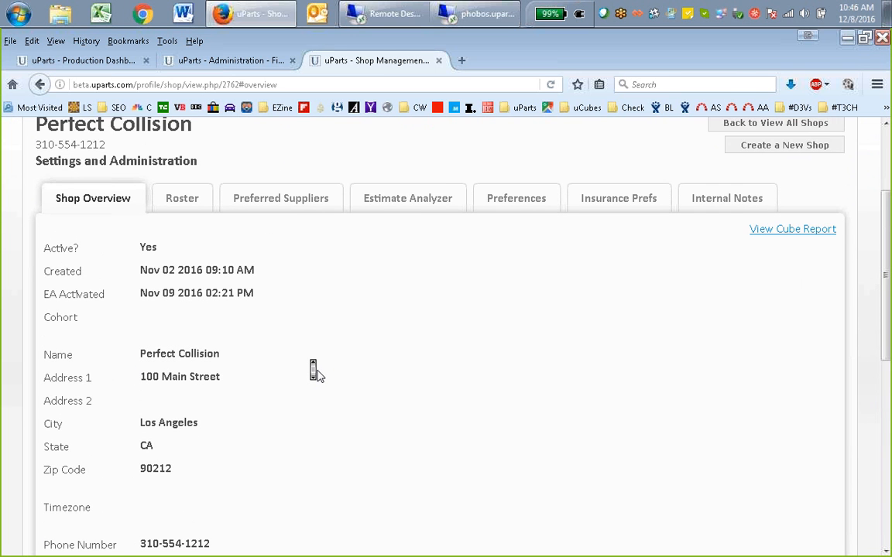
pyautogui.scroll(-6, 317, 374)
pyautogui.click(316, 376)
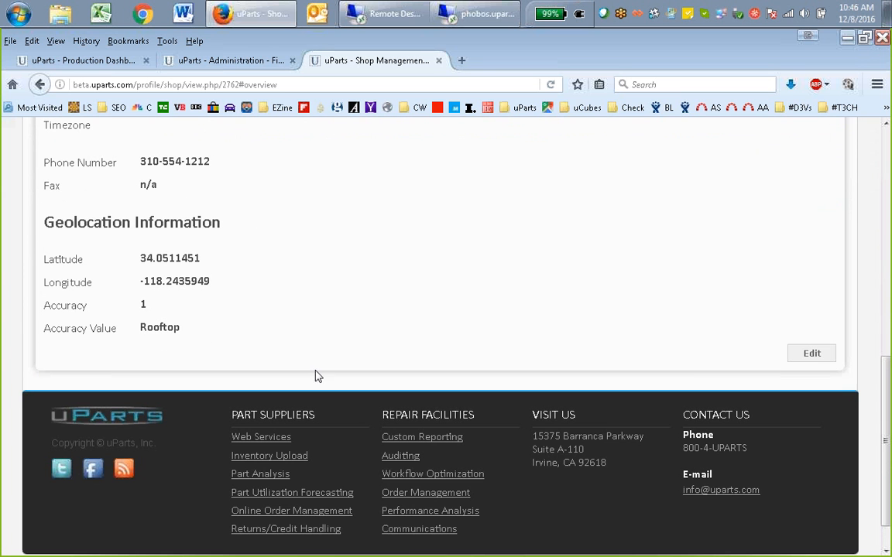
# Open the Shop Overview for editing and retrieve the shop's geolocation information from Google
pyautogui.click(811, 353)
pyautogui.middleClick(615, 291)
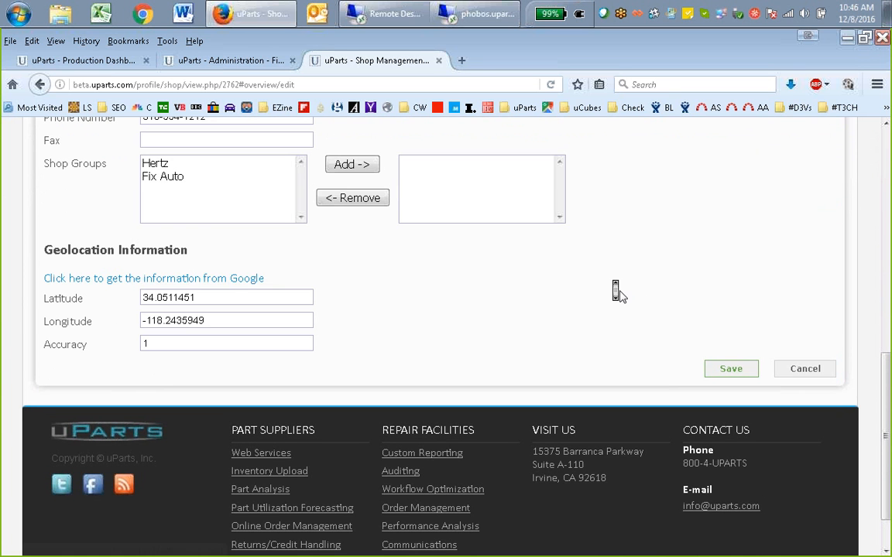
pyautogui.scroll(1, 621, 296)
pyautogui.click(233, 334)
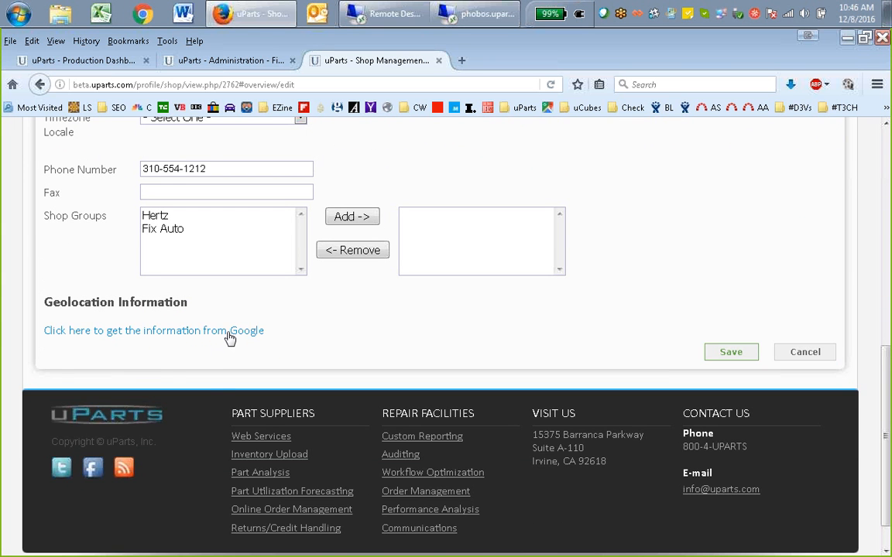
pyautogui.click(230, 338)
pyautogui.middleClick(503, 346)
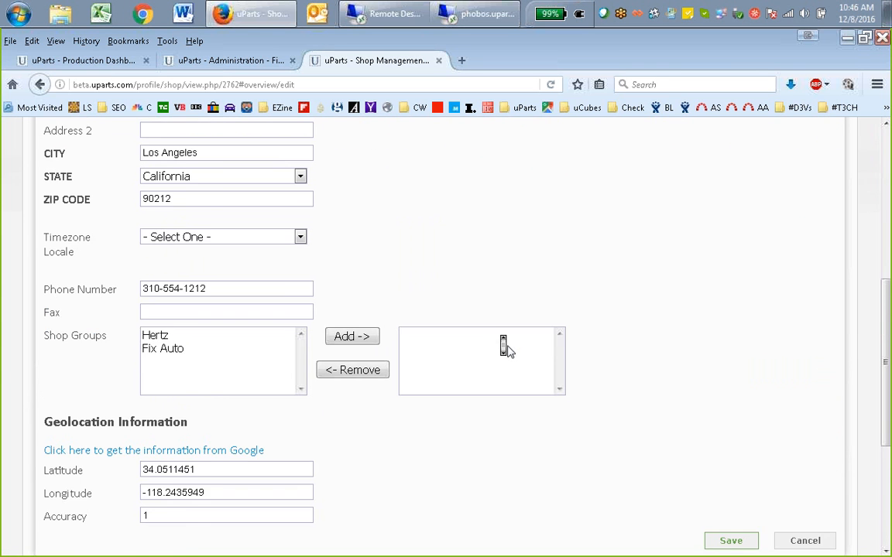
pyautogui.click(507, 350)
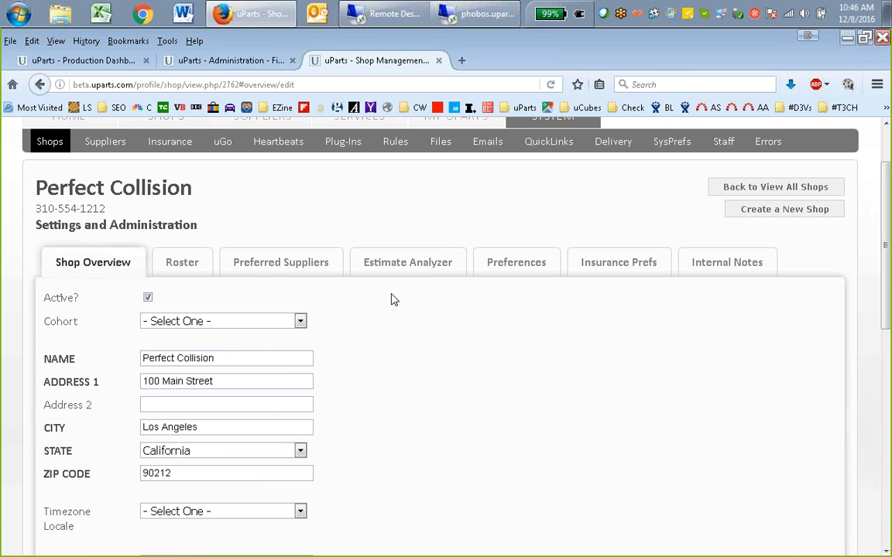
# Set Perfect Collision's Timezone Locale to Los Angeles and save the Shop Overview
pyautogui.scroll(-5, 511, 402)
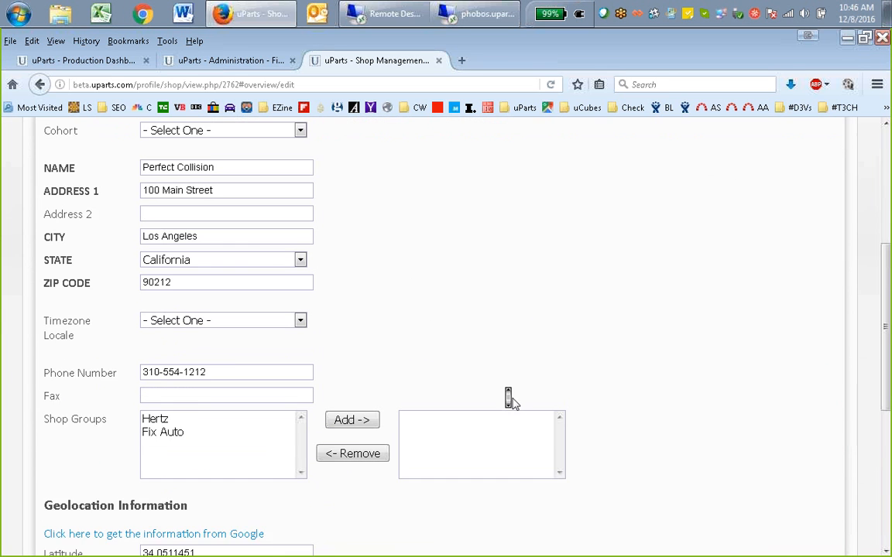
pyautogui.click(284, 310)
pyautogui.write('lo')
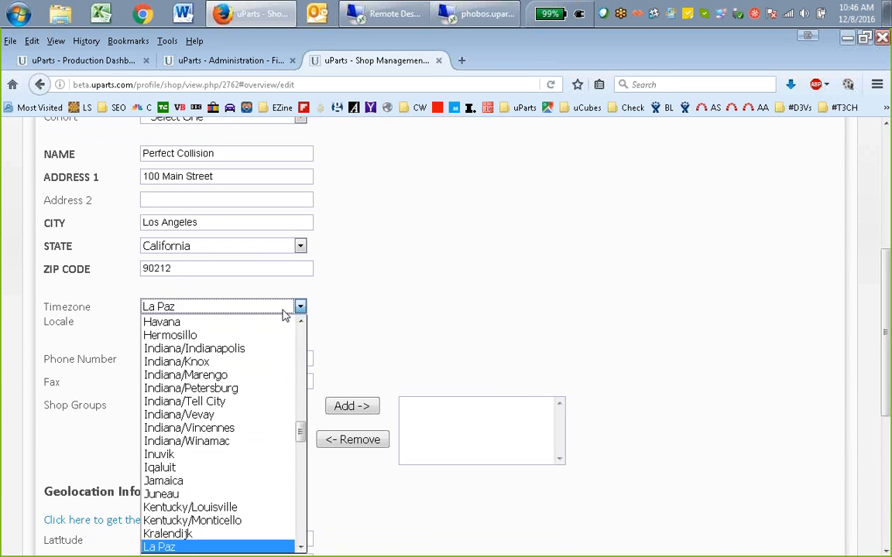
pyautogui.click(203, 548)
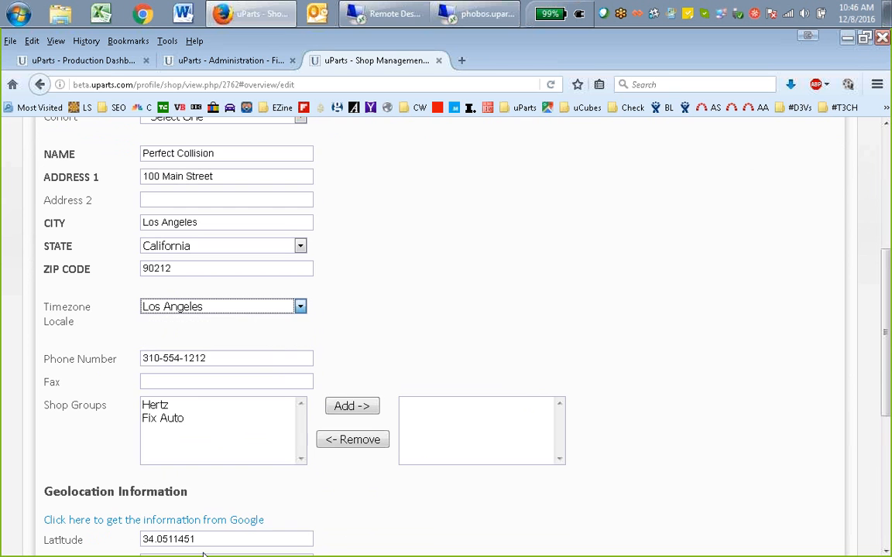
pyautogui.scroll(-4, 615, 306)
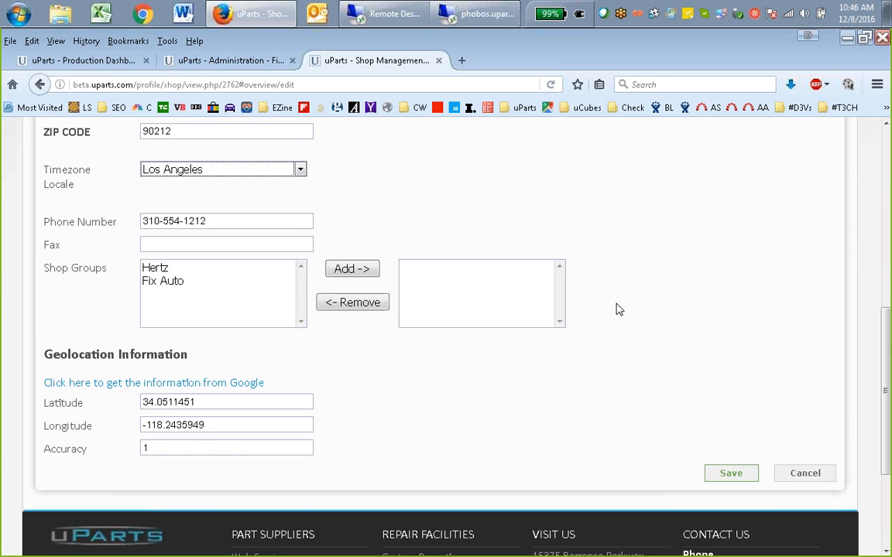
pyautogui.click(726, 472)
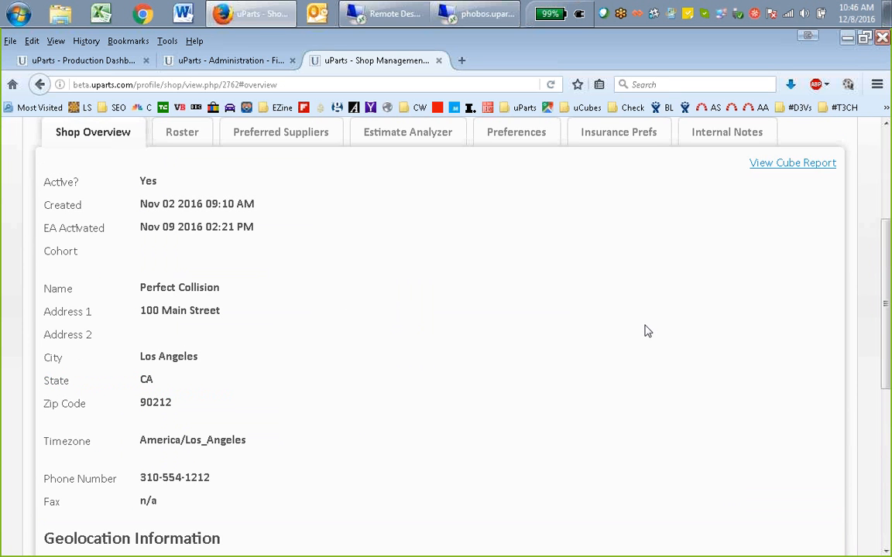
# Examine Perfect Collision's Preferred Suppliers list, expanding the Acura suppliers to view the Moss Bros. Auto Group entry
pyautogui.scroll(3, 494, 231)
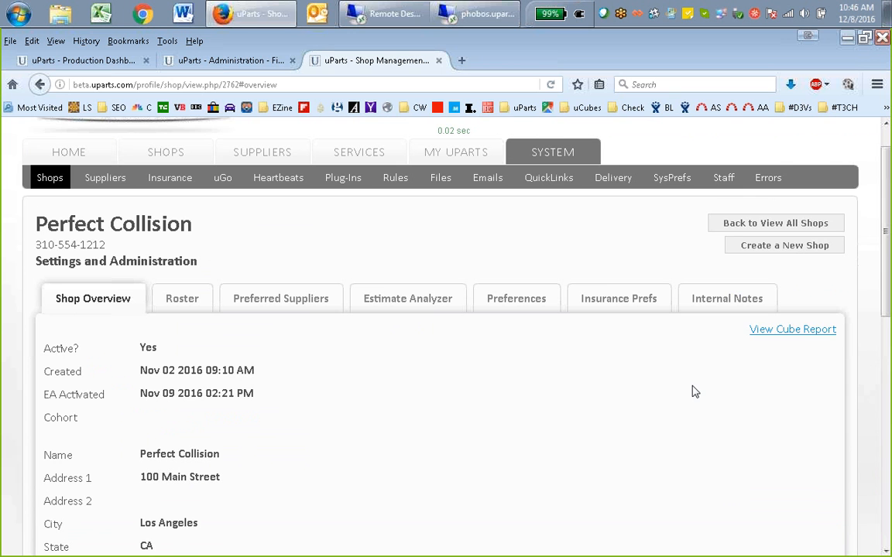
pyautogui.click(284, 306)
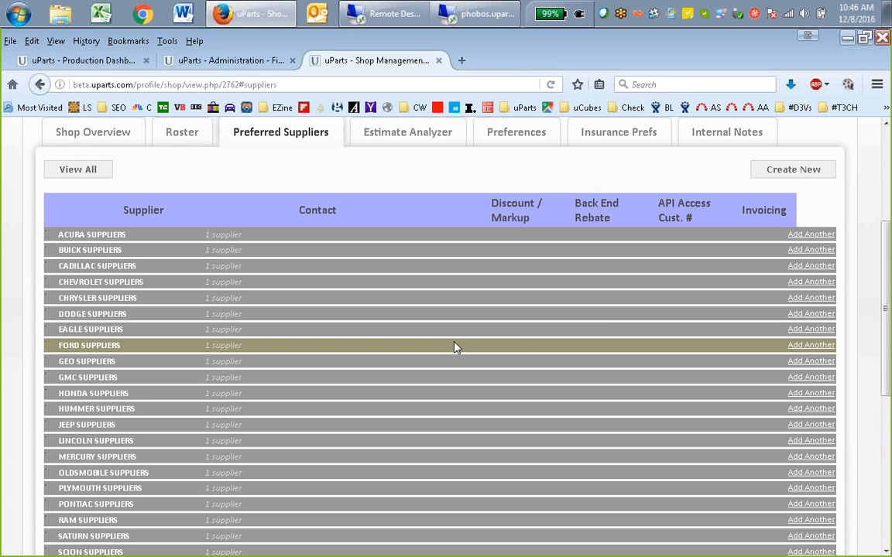
pyautogui.scroll(-4, 599, 329)
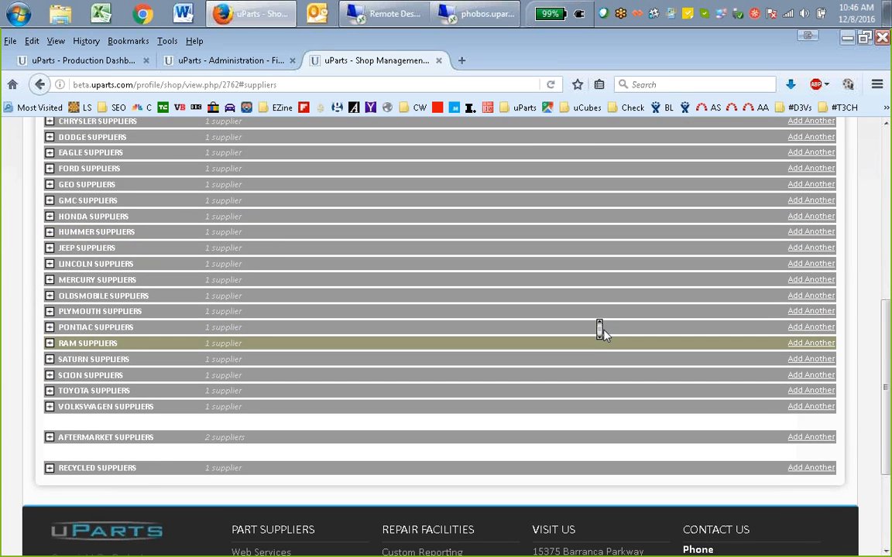
pyautogui.scroll(2, 600, 329)
pyautogui.scroll(2, 602, 330)
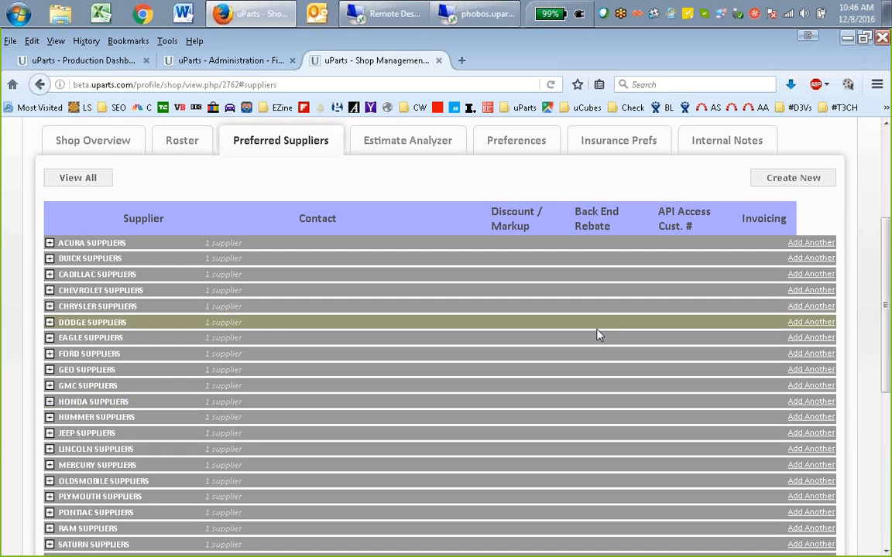
pyautogui.click(49, 243)
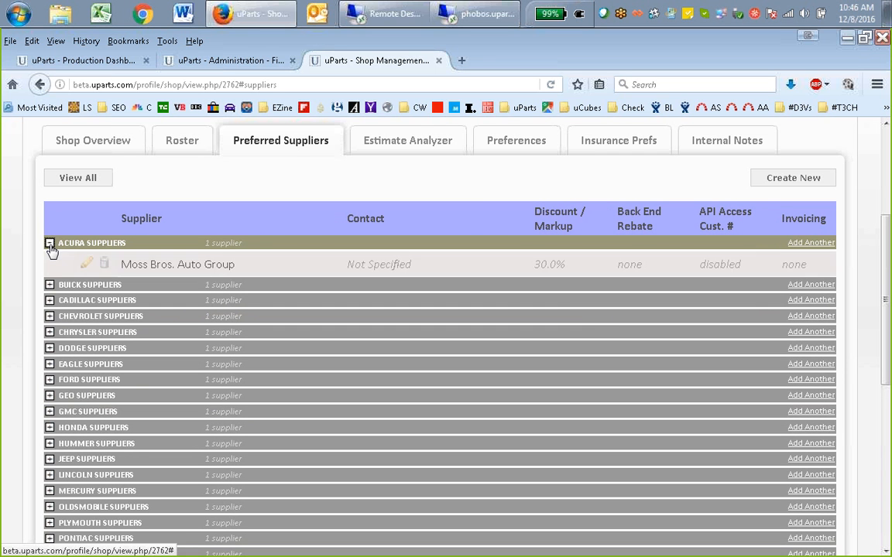
pyautogui.doubleClick(190, 264)
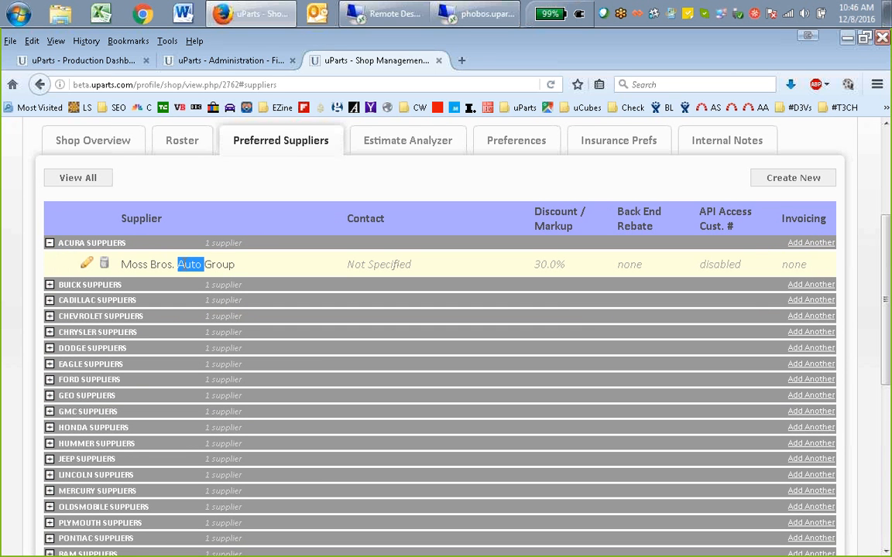
pyautogui.doubleClick(218, 265)
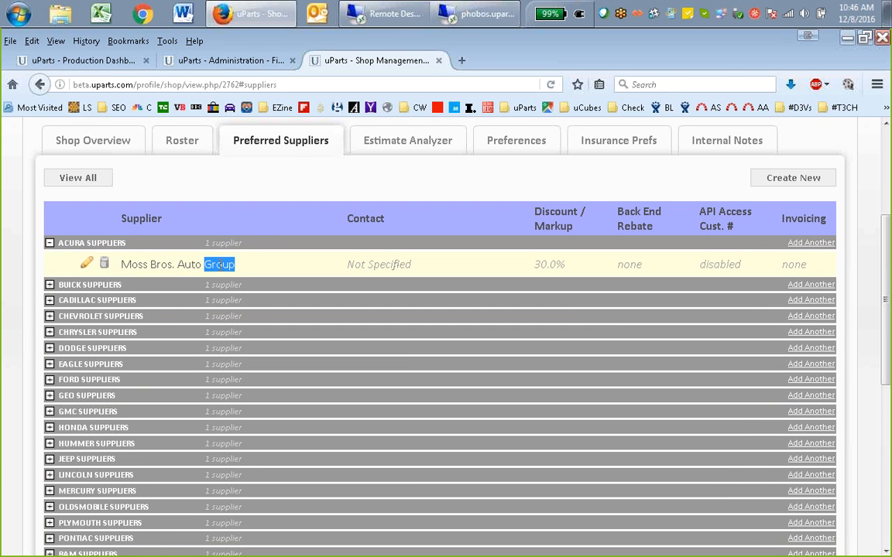
pyautogui.scroll(2, 533, 255)
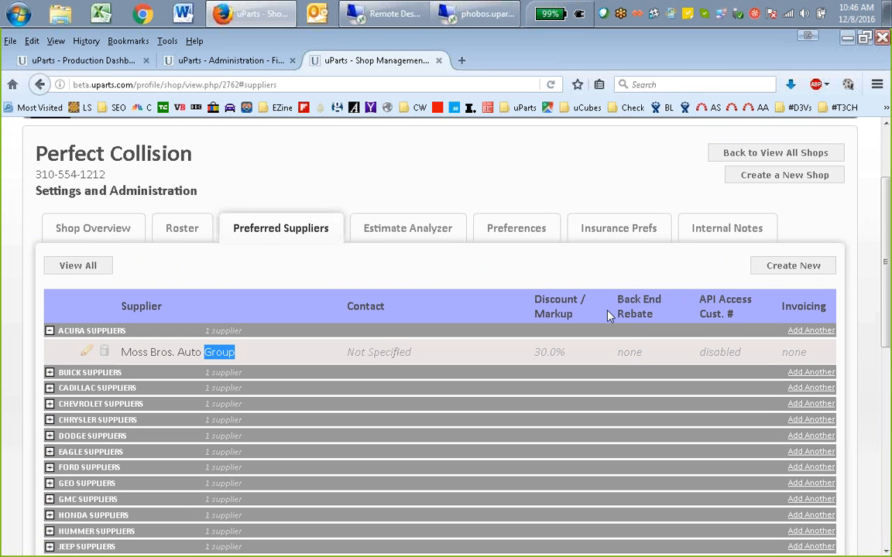
# Open the Estimator's record from the shop's Roster and go to its New Password field
pyautogui.click(110, 230)
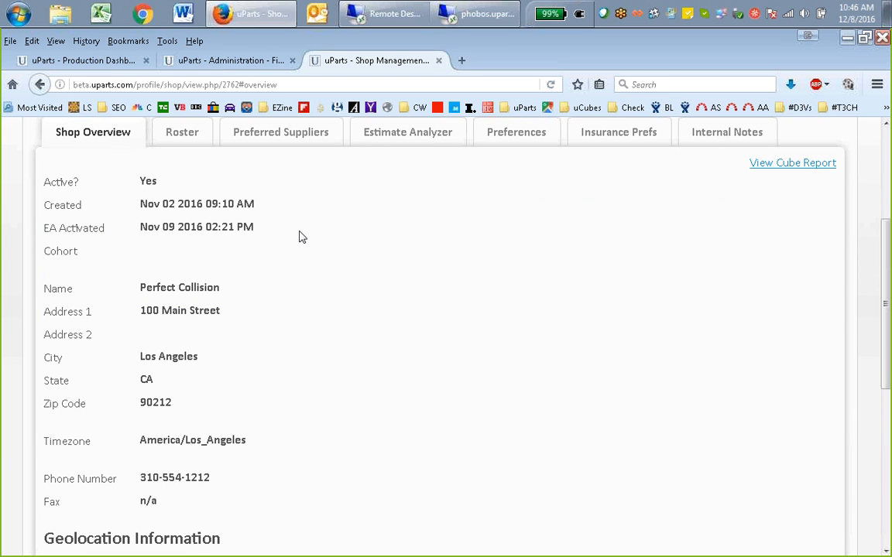
pyautogui.click(175, 133)
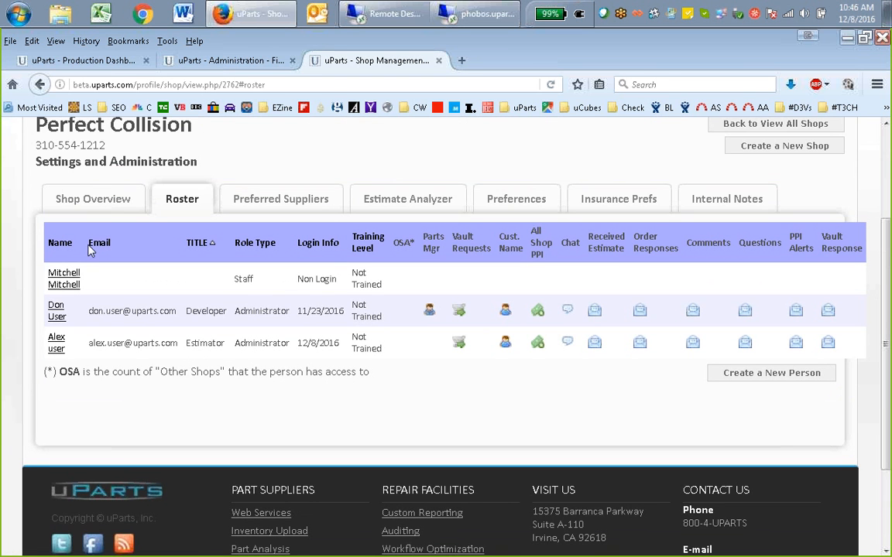
pyautogui.click(57, 342)
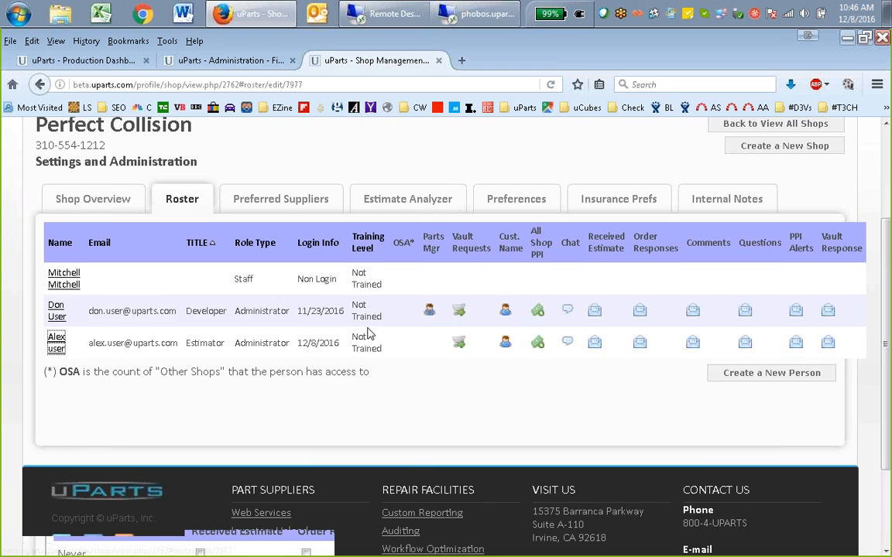
pyautogui.scroll(-10, 393, 323)
pyautogui.click(290, 376)
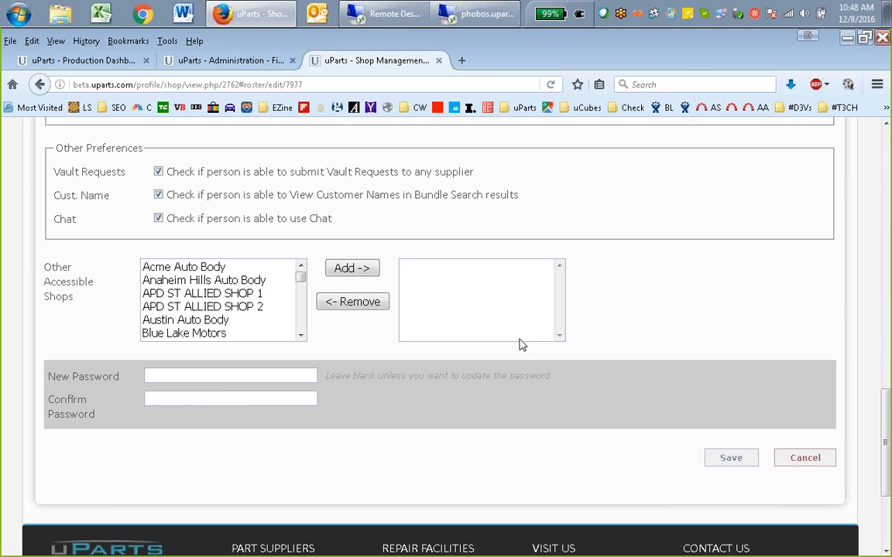
# Examine the roster user's role, contact details, email and other preferences, and the New Password and Confirm Password fields
pyautogui.scroll(3, 646, 306)
pyautogui.scroll(10, 647, 306)
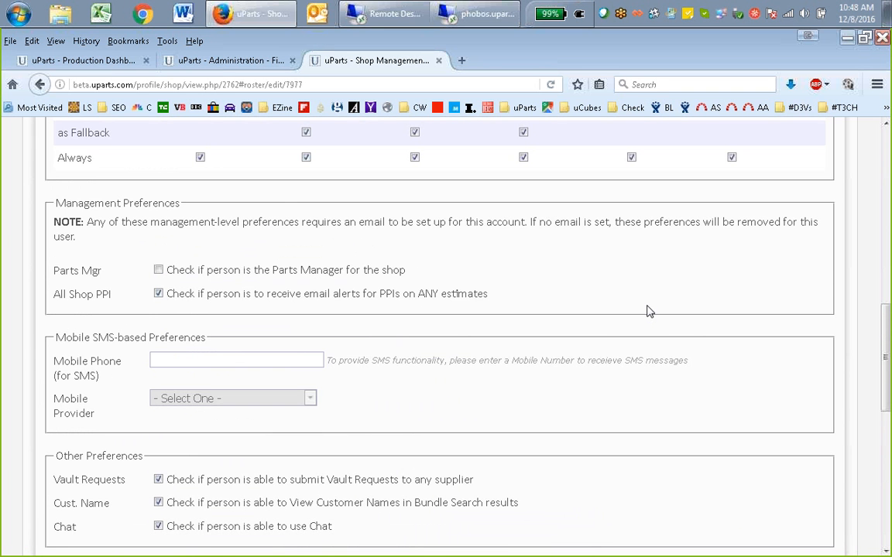
pyautogui.scroll(8, 642, 306)
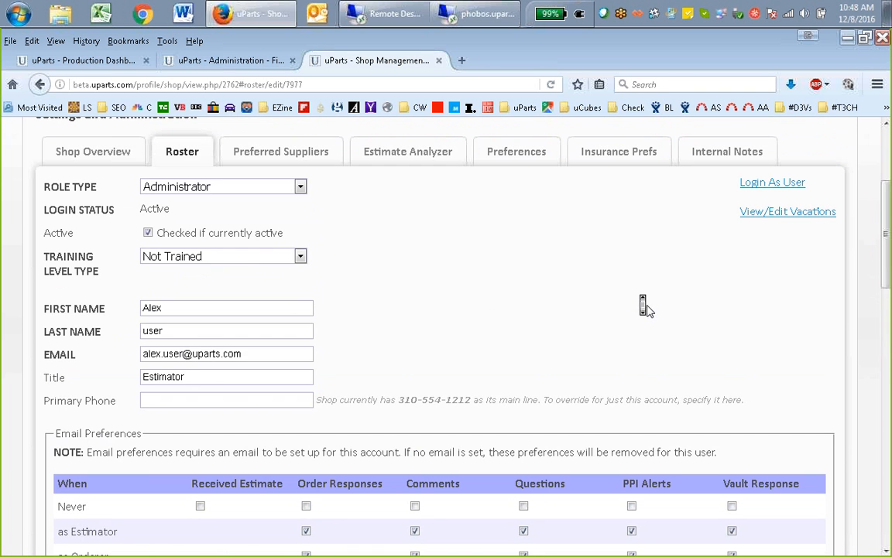
pyautogui.scroll(2, 647, 305)
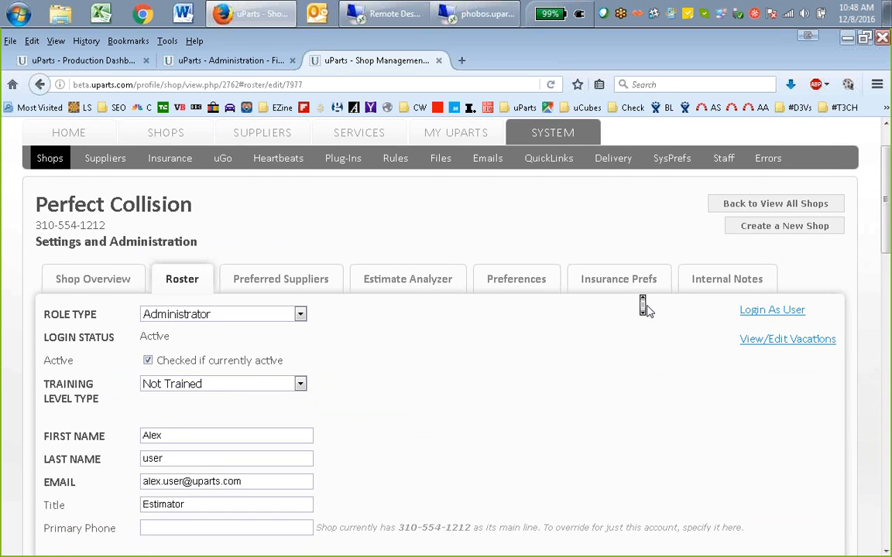
pyautogui.scroll(-2, 646, 305)
pyautogui.scroll(-17, 646, 308)
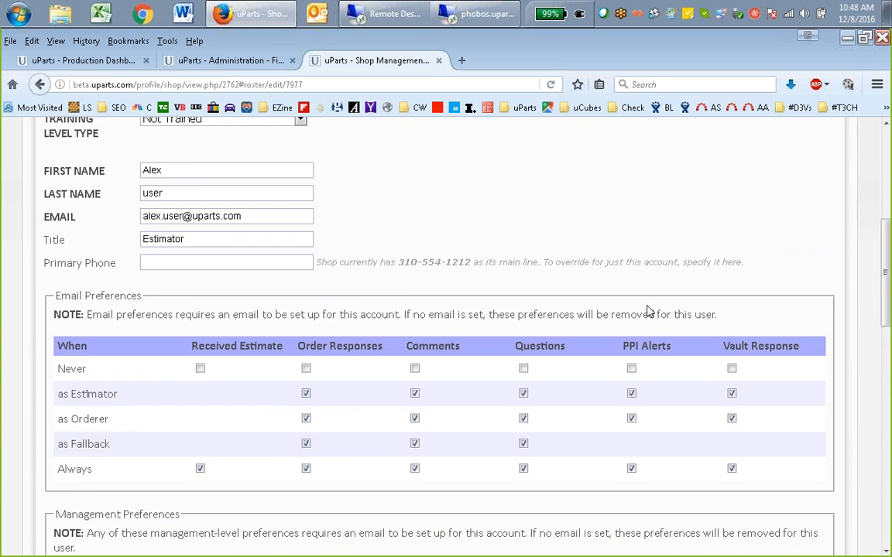
pyautogui.scroll(-5, 642, 305)
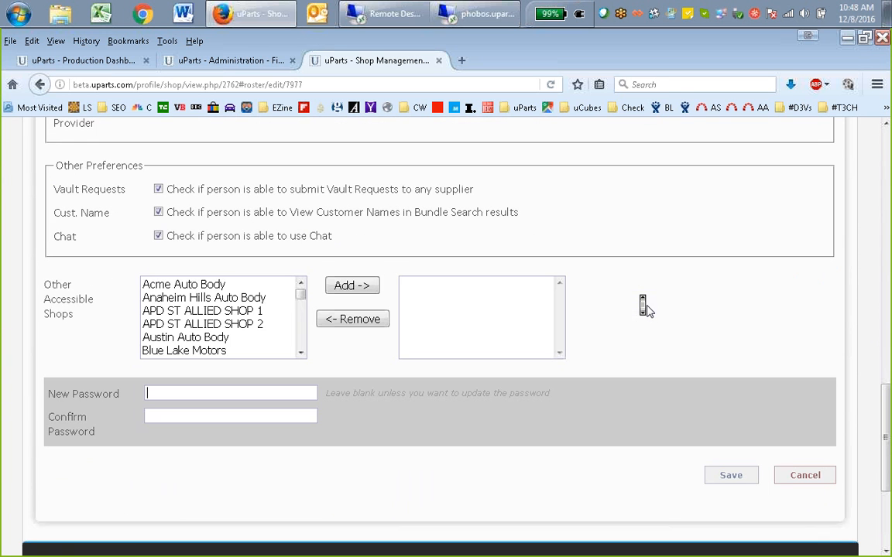
pyautogui.click(296, 390)
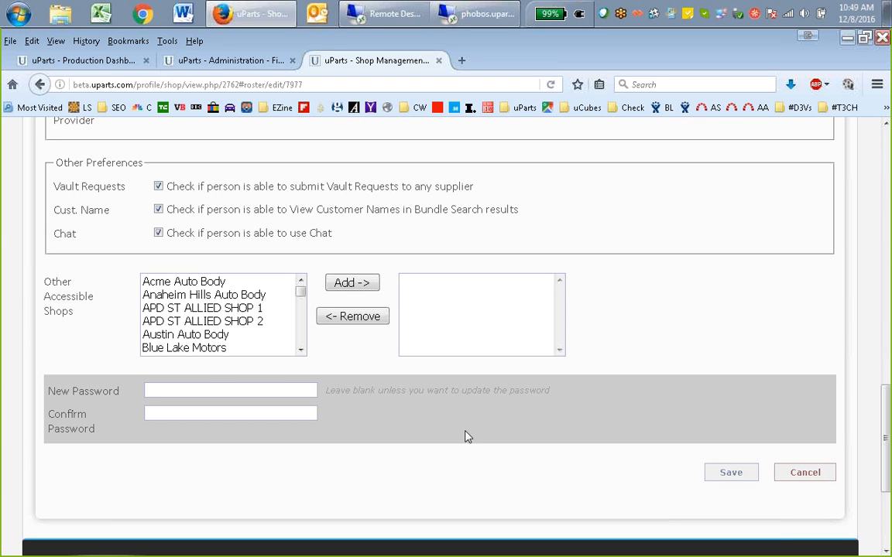
pyautogui.click(294, 414)
pyautogui.click(298, 390)
# Review the roster user's Chat permission, accessible shops and password fields, and return to the start of the record
pyautogui.moveTo(309, 233); pyautogui.dragTo(447, 242)
pyautogui.middleClick(556, 202)
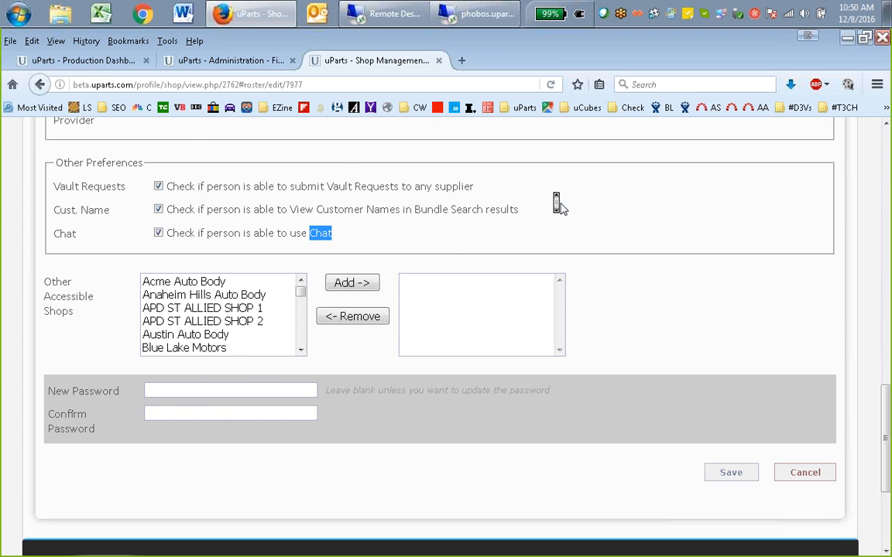
pyautogui.scroll(5, 560, 205)
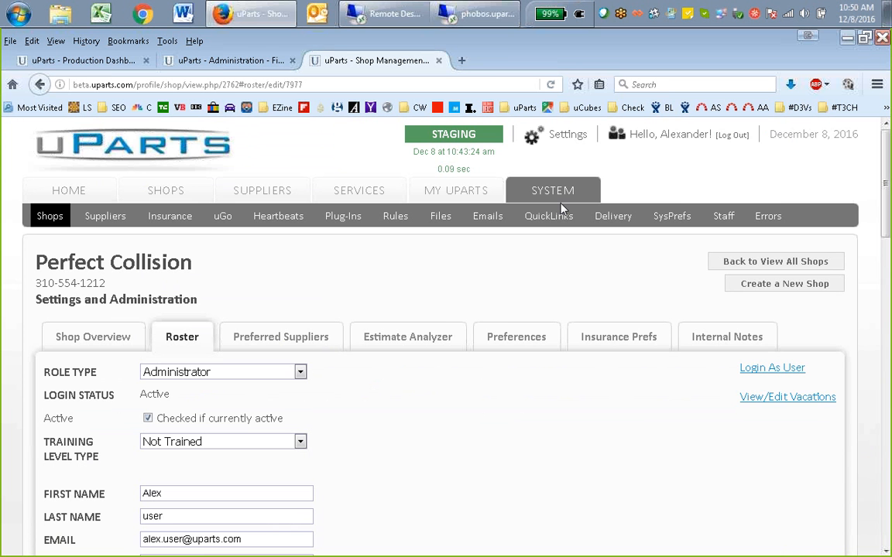
pyautogui.scroll(-2, 617, 406)
pyautogui.scroll(-15, 614, 406)
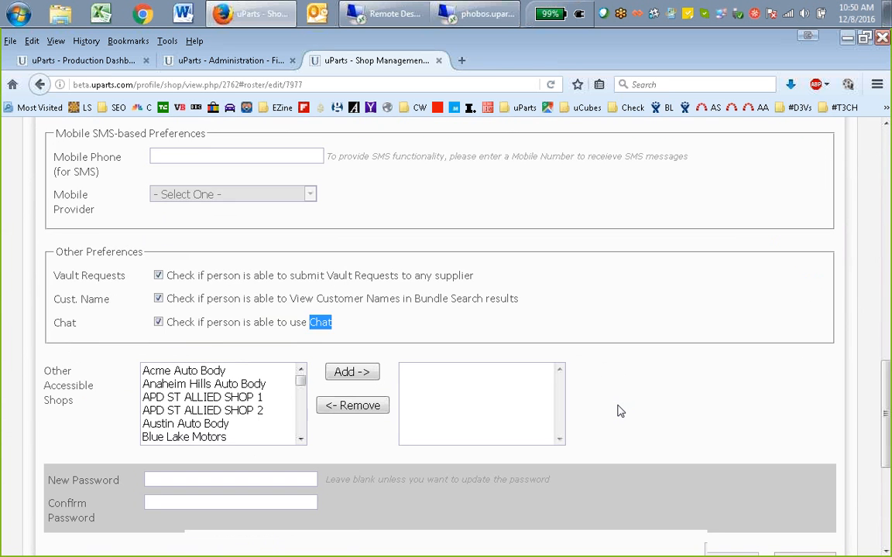
pyautogui.click(253, 345)
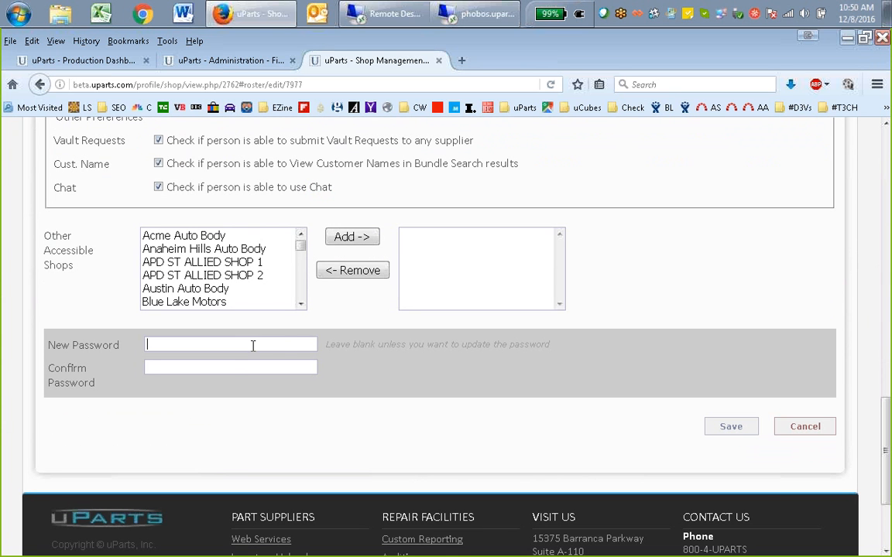
pyautogui.click(235, 370)
pyautogui.click(284, 344)
pyautogui.scroll(10, 714, 385)
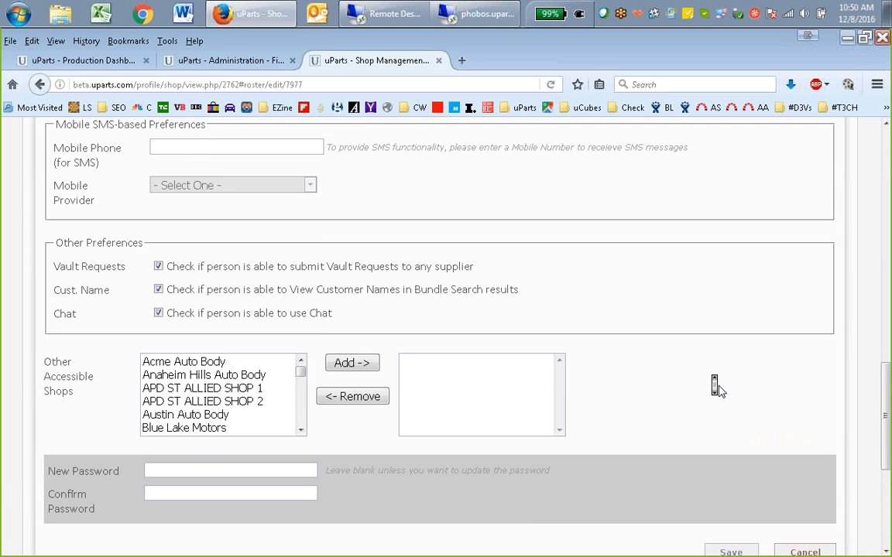
pyautogui.scroll(8, 714, 384)
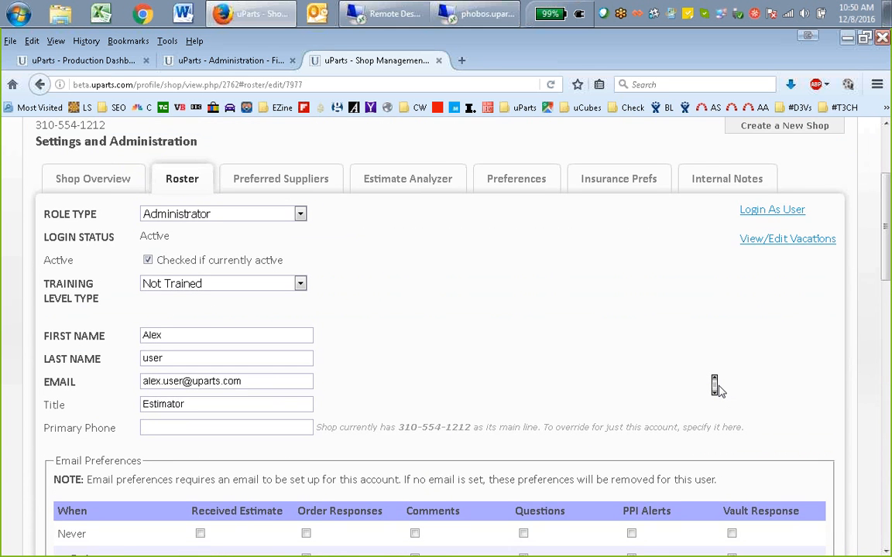
pyautogui.scroll(2, 713, 387)
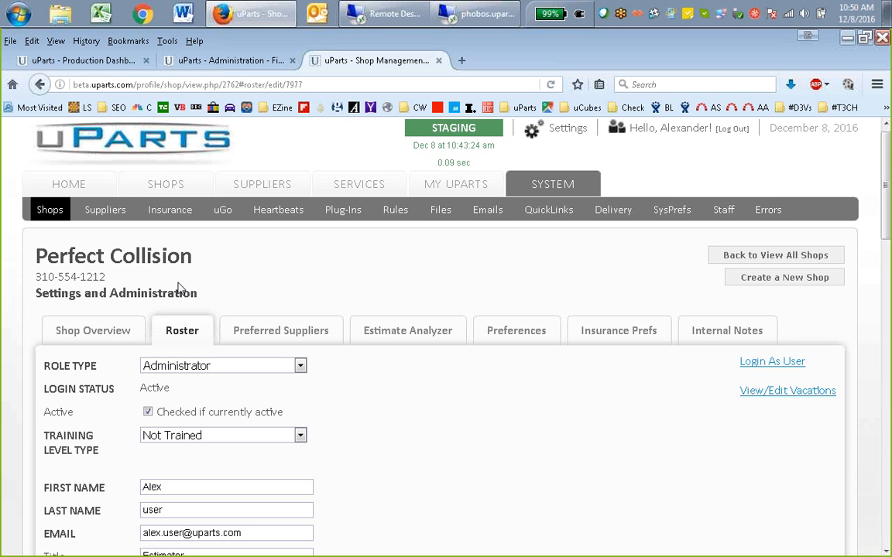
pyautogui.rightClick(101, 260)
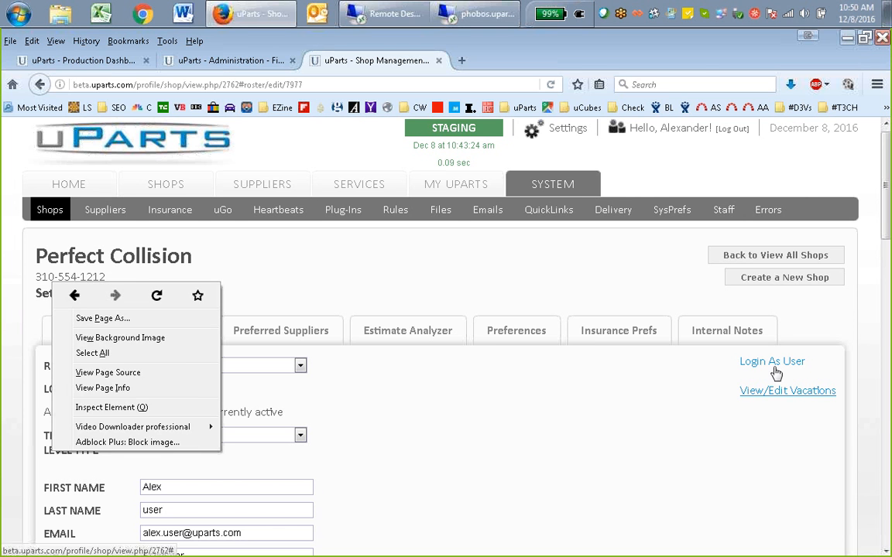
pyautogui.click(664, 424)
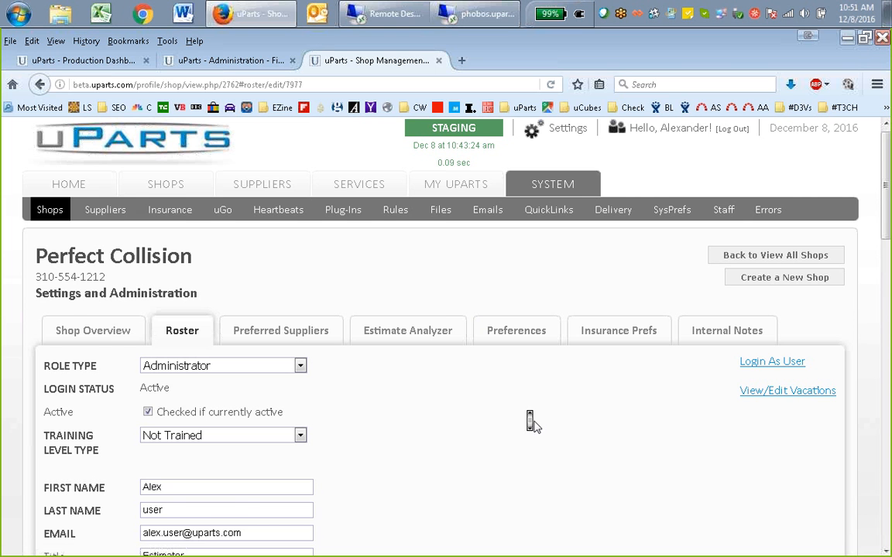
# Start a new preferred supplier for Perfect Collision, filter the suppliers to Audi and choose Audi Escondido
pyautogui.scroll(-1, 529, 422)
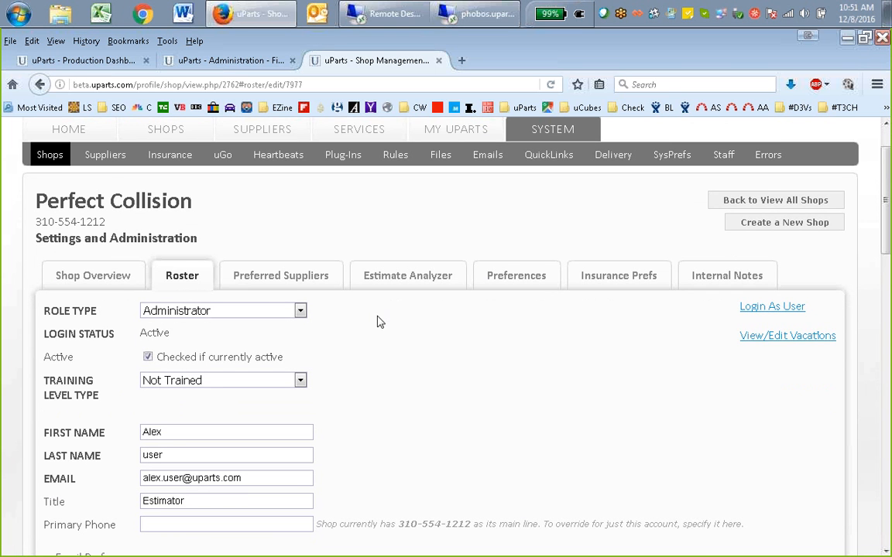
pyautogui.click(294, 283)
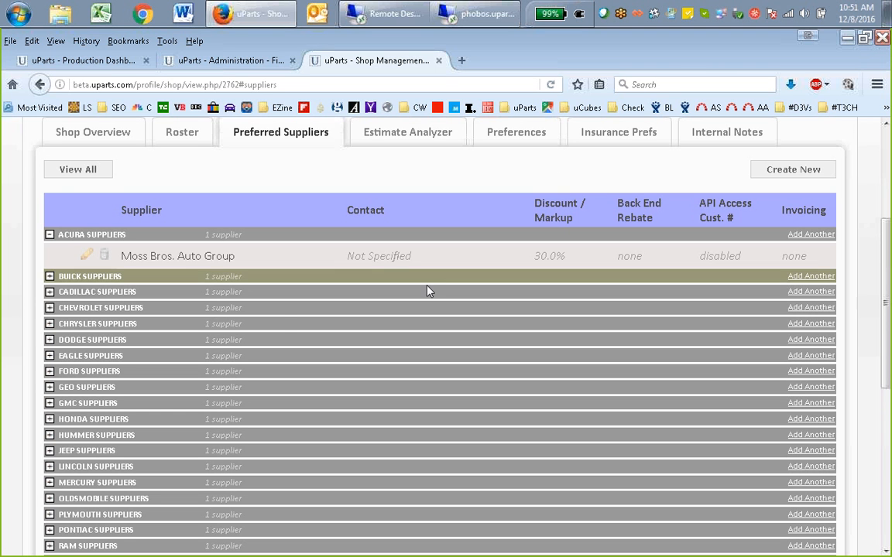
pyautogui.click(763, 172)
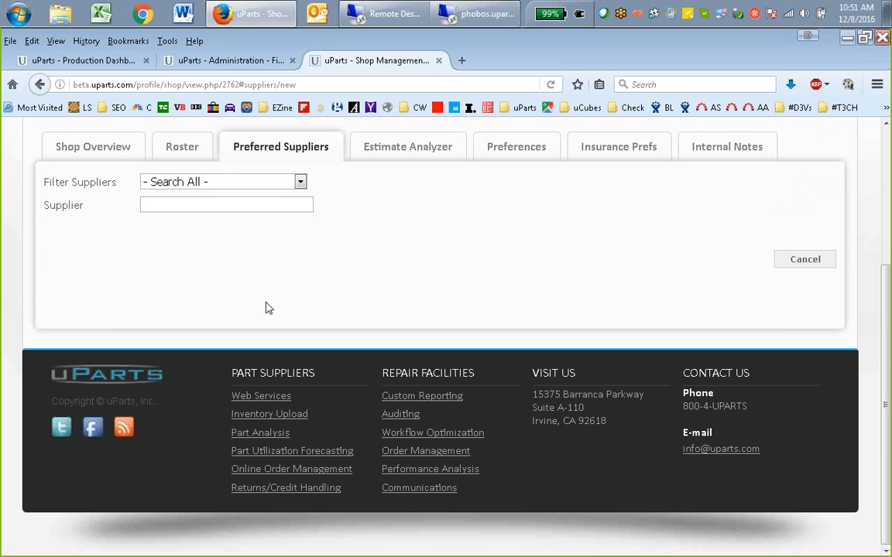
pyautogui.click(215, 181)
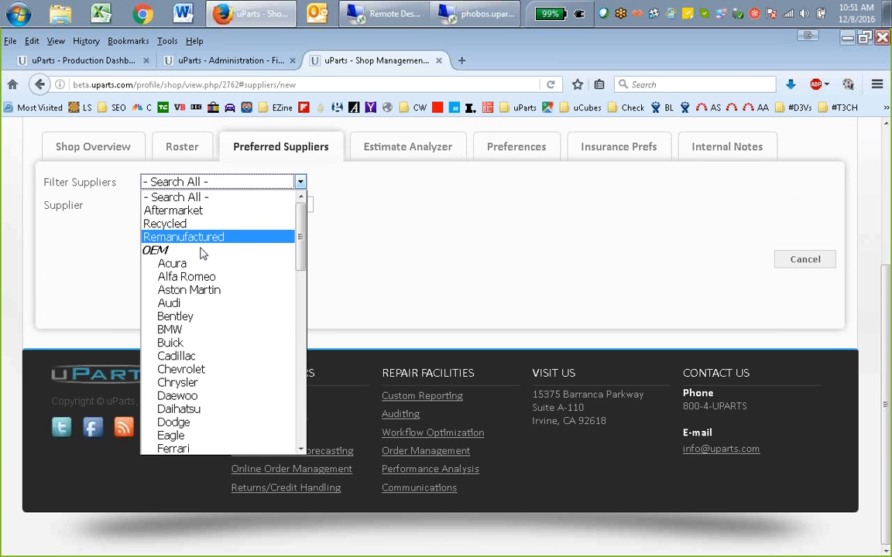
pyautogui.click(200, 305)
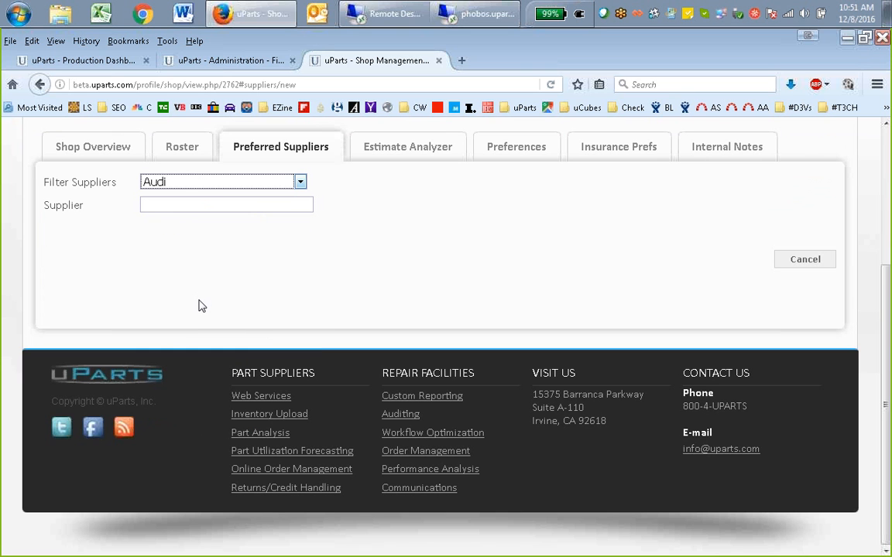
pyautogui.click(167, 204)
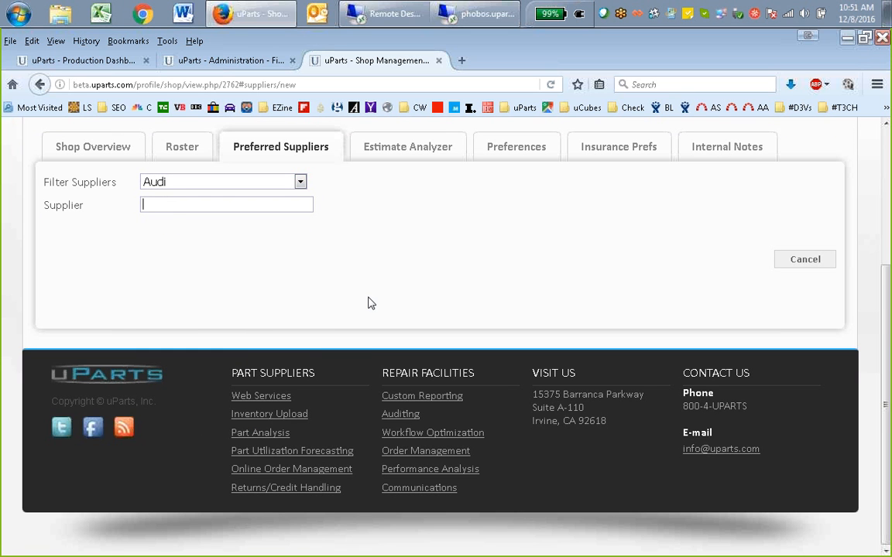
pyautogui.write('A')
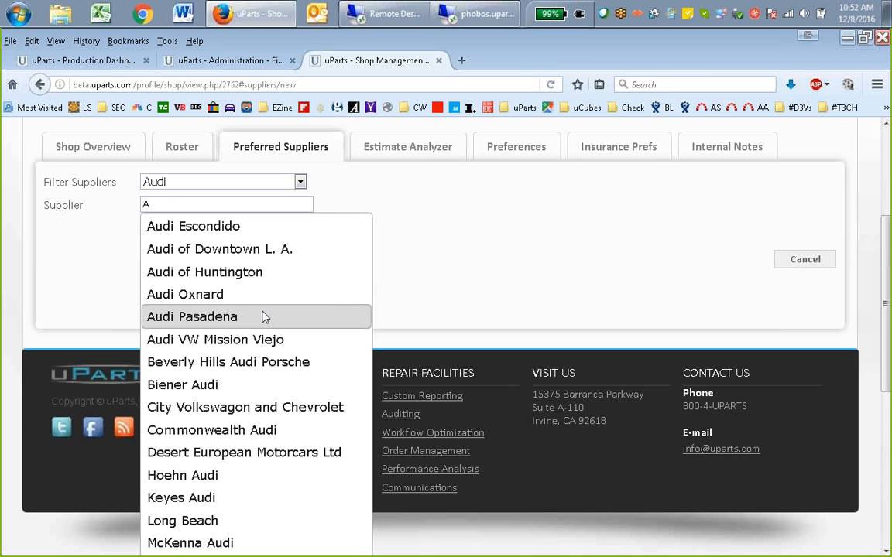
pyautogui.click(241, 229)
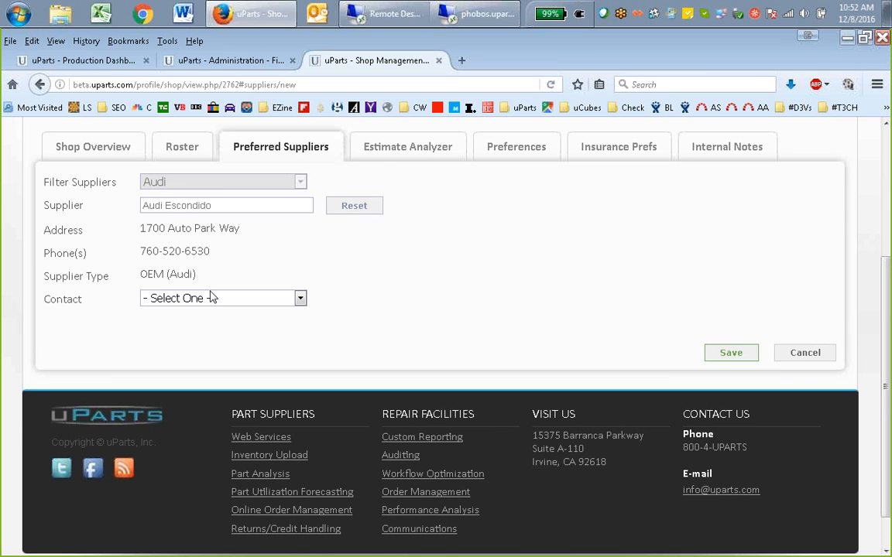
# Assign Audi Escondido's listed contact, save the preferred supplier and expand the Audi suppliers group
pyautogui.click(203, 299)
pyautogui.click(195, 341)
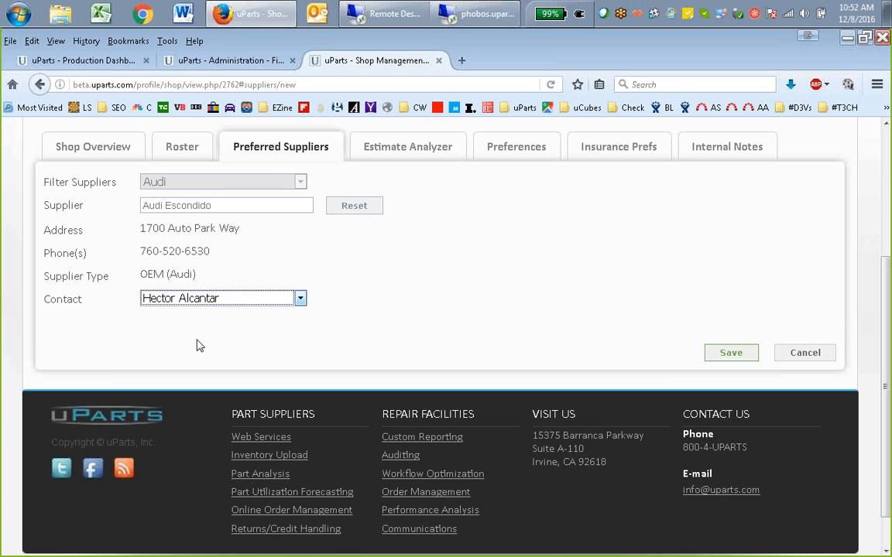
pyautogui.click(730, 354)
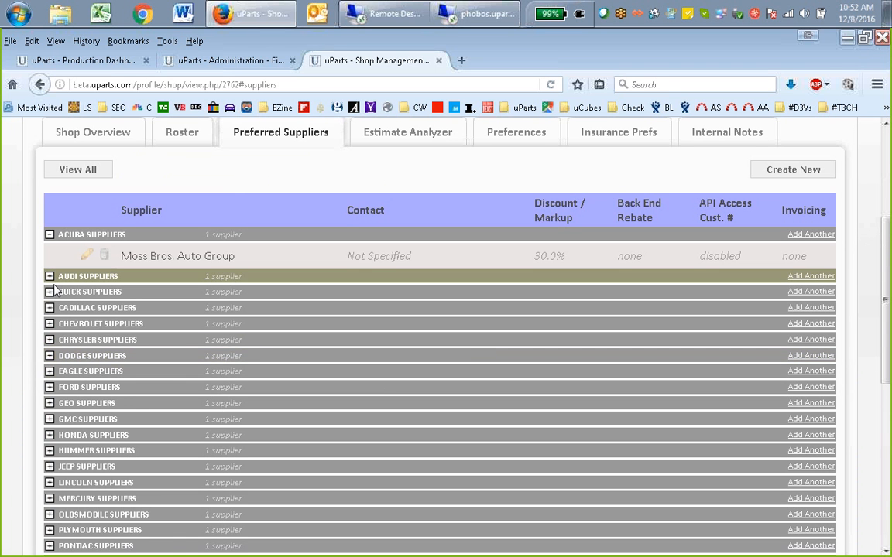
pyautogui.click(151, 276)
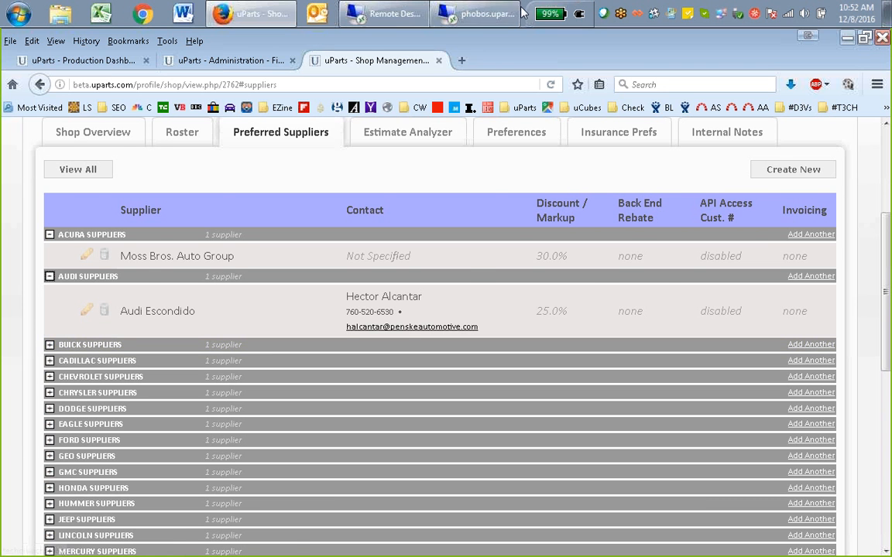
# Switch to Ultramate on the remote desktop, open Estimate # 12 in Mitchell Parts and select Audi Escondido as the replacement OEM supplier
pyautogui.click(473, 13)
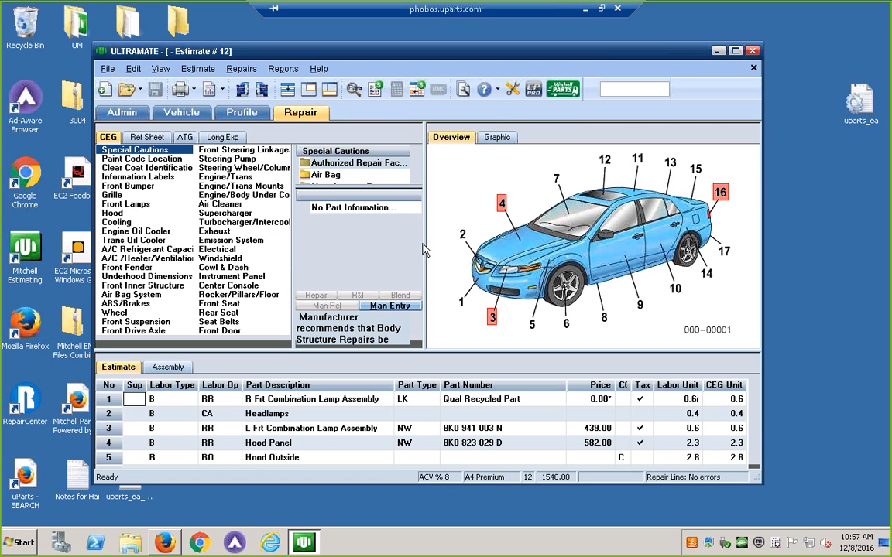
pyautogui.click(555, 91)
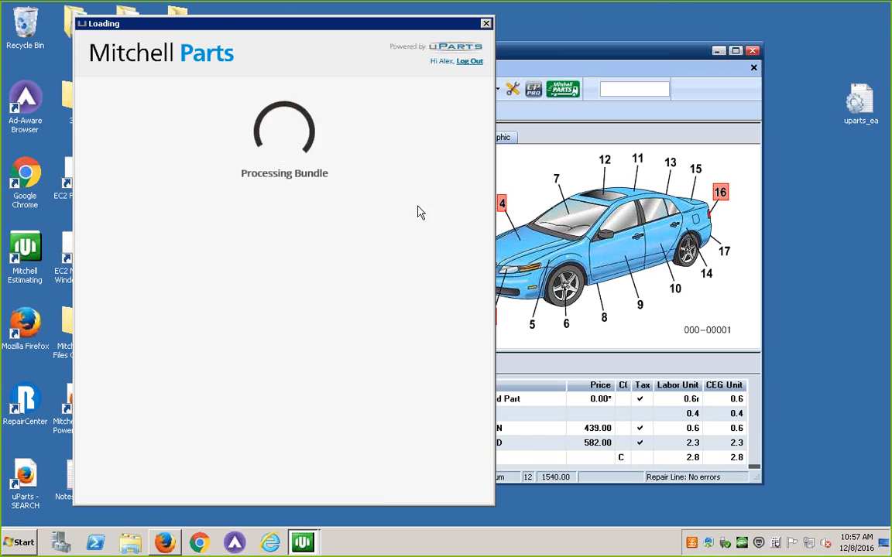
pyautogui.click(366, 136)
pyautogui.click(396, 235)
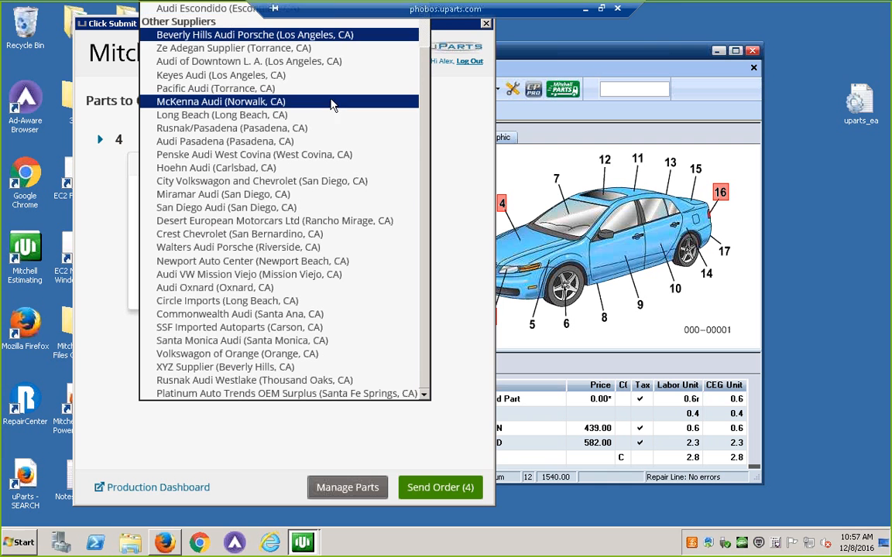
pyautogui.scroll(1, 330, 104)
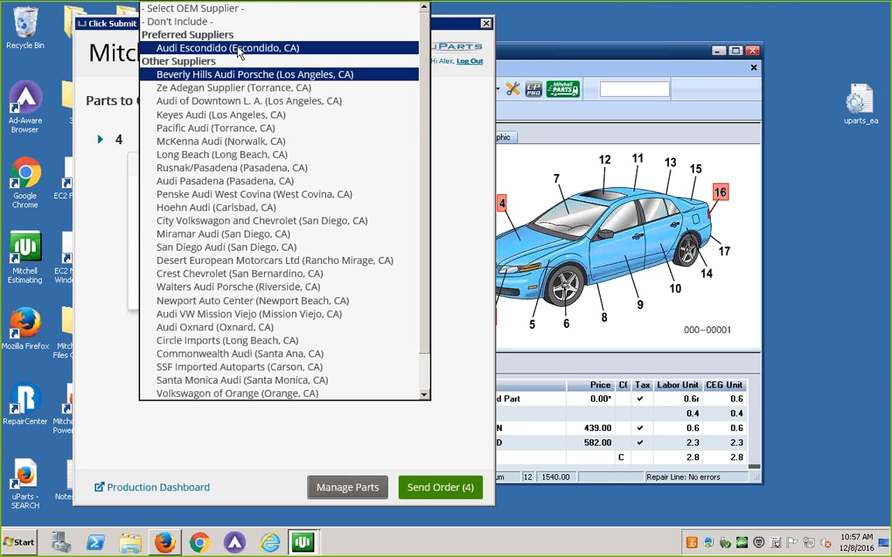
pyautogui.click(239, 49)
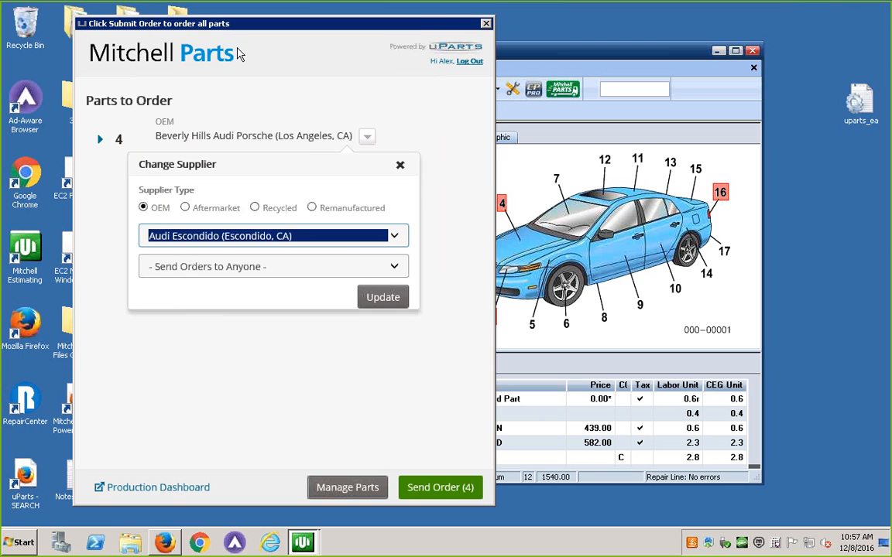
# Review the preferred and other OEM suppliers offered for the order, and close Mitchell Parts without updating the supplier
pyautogui.click(396, 234)
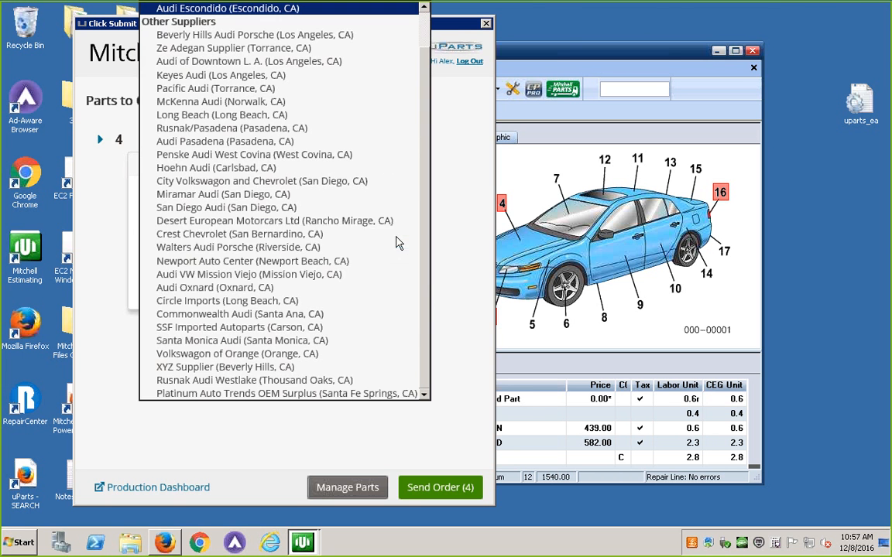
pyautogui.scroll(1, 428, 30)
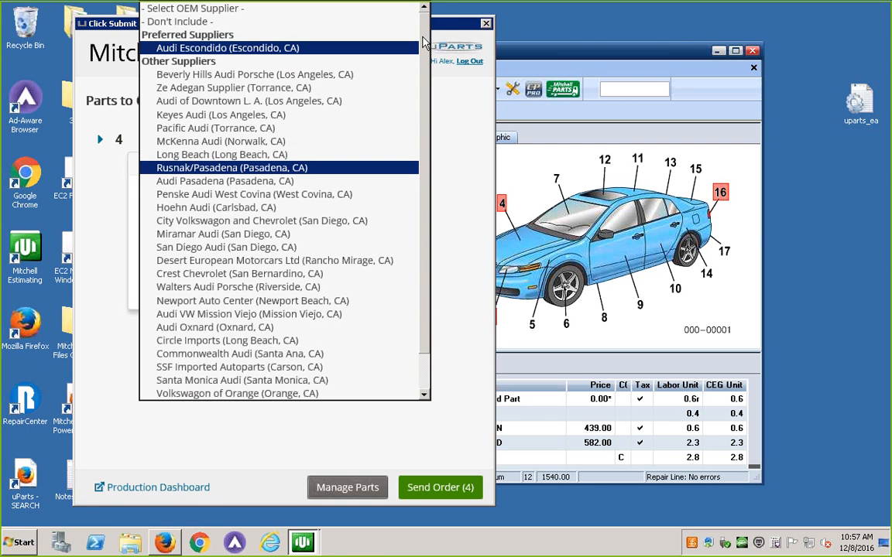
pyautogui.click(457, 203)
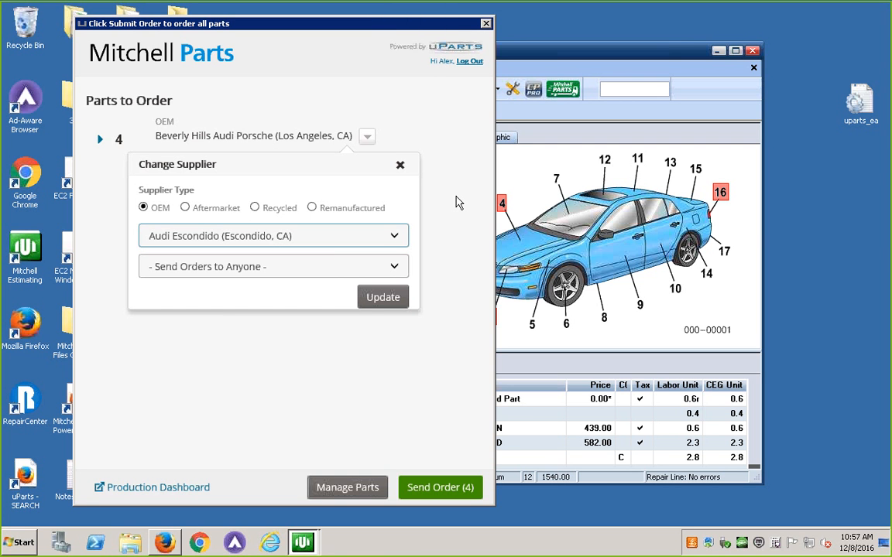
pyautogui.click(400, 167)
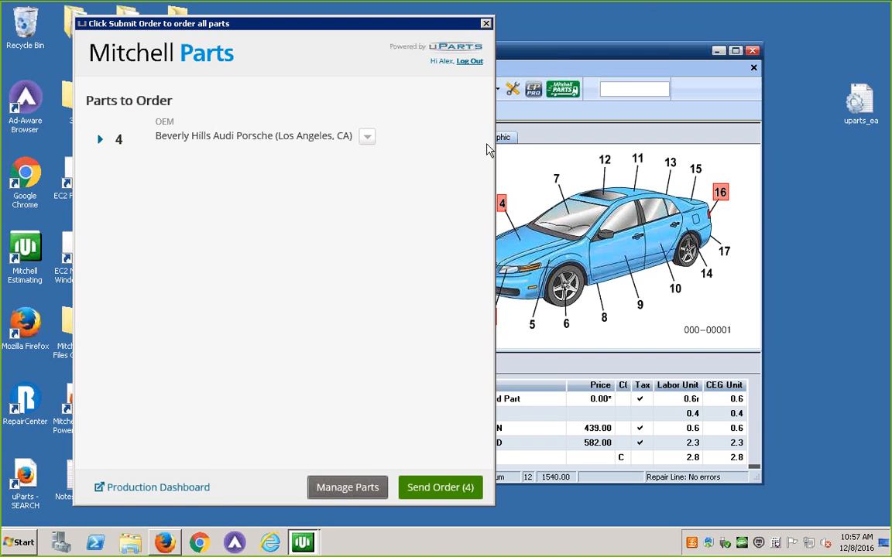
pyautogui.click(486, 23)
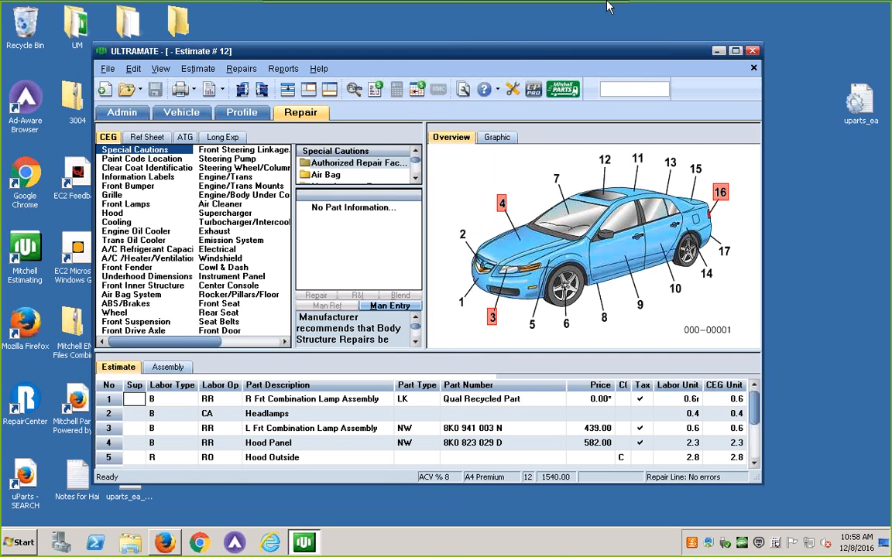
# Return to uParts in the local browser and start another preferred supplier for Perfect Collision
pyautogui.moveTo(607, 6)
pyautogui.click(529, 8)
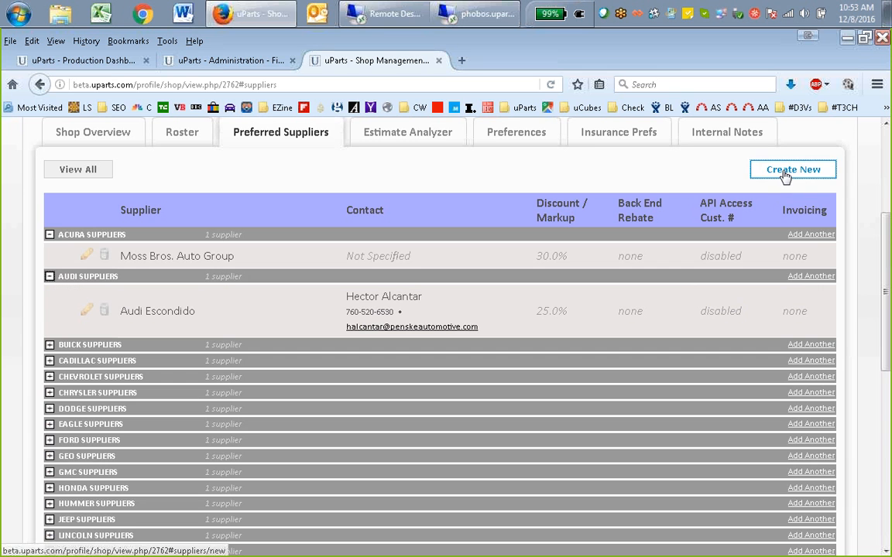
pyautogui.click(784, 173)
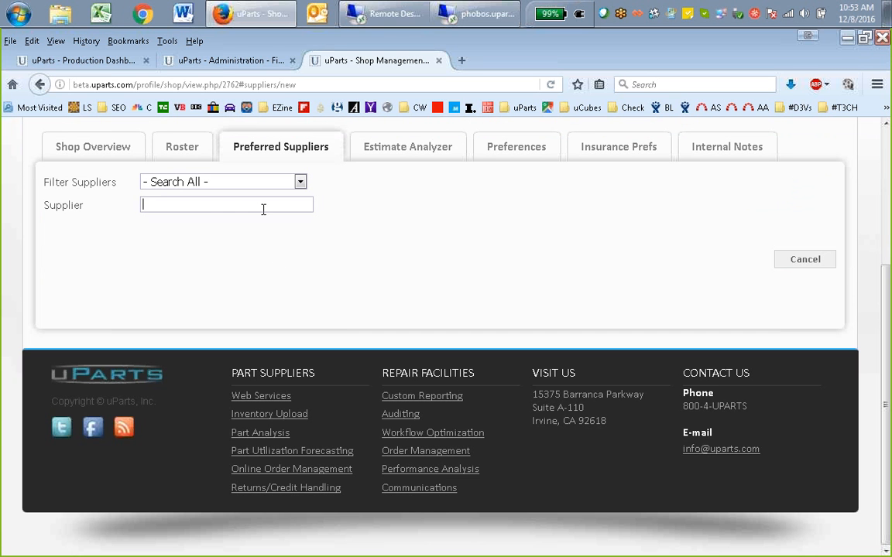
pyautogui.click(265, 184)
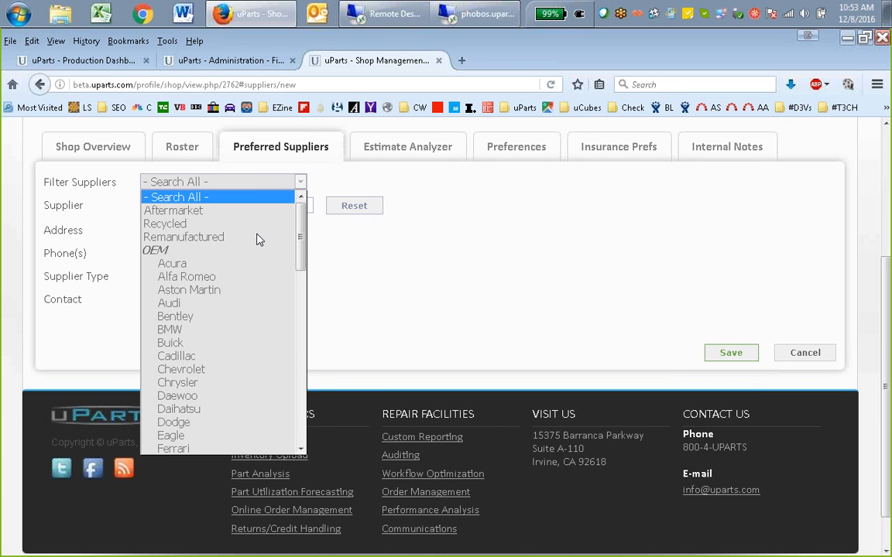
pyautogui.click(336, 226)
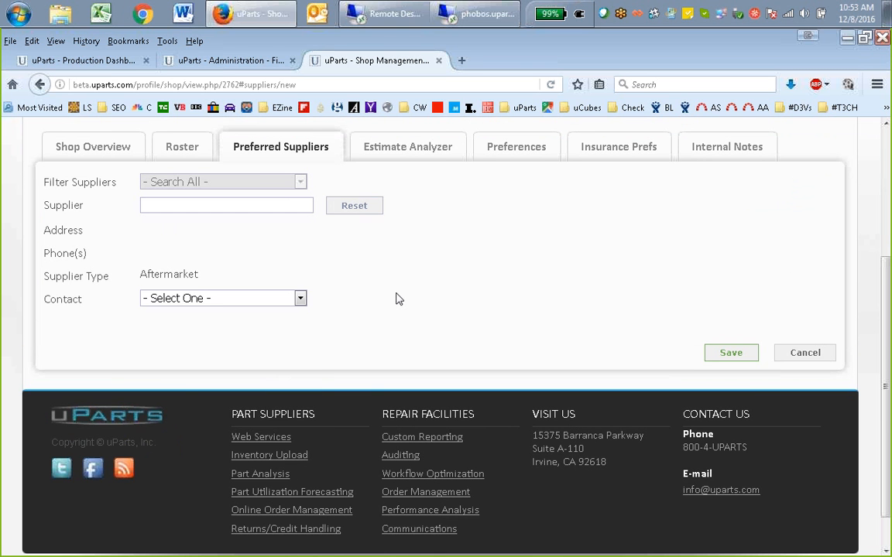
pyautogui.click(357, 207)
pyautogui.click(264, 187)
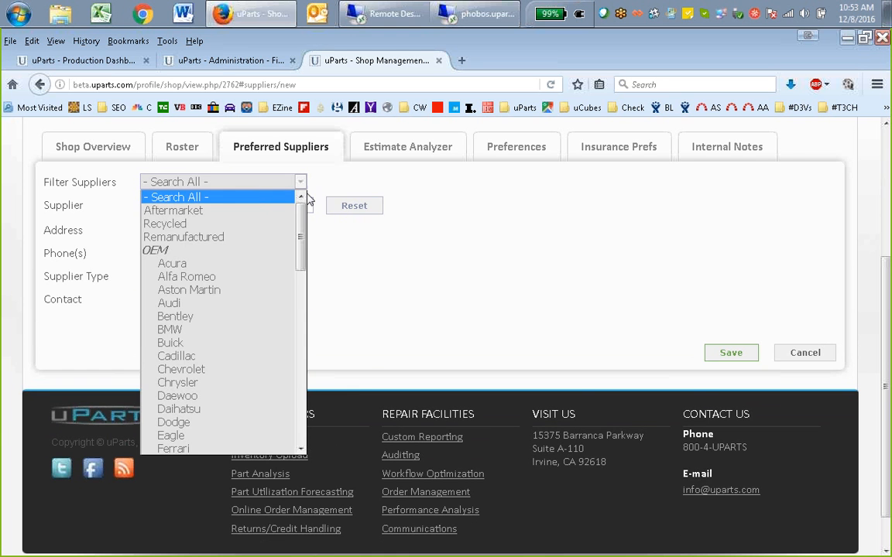
pyautogui.click(376, 207)
pyautogui.click(232, 182)
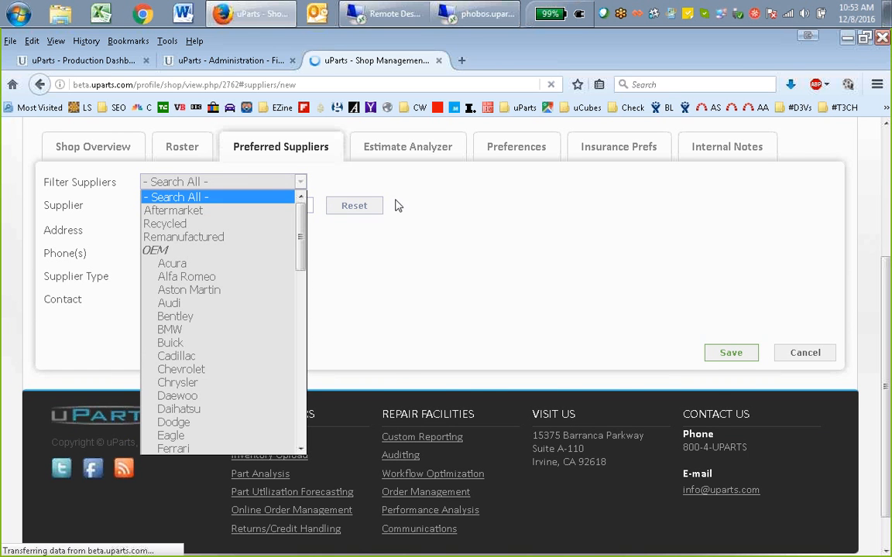
# Filter the new preferred supplier's choices to Audi and try Hoehn Audi as the supplier, resetting that choice
pyautogui.click(226, 183)
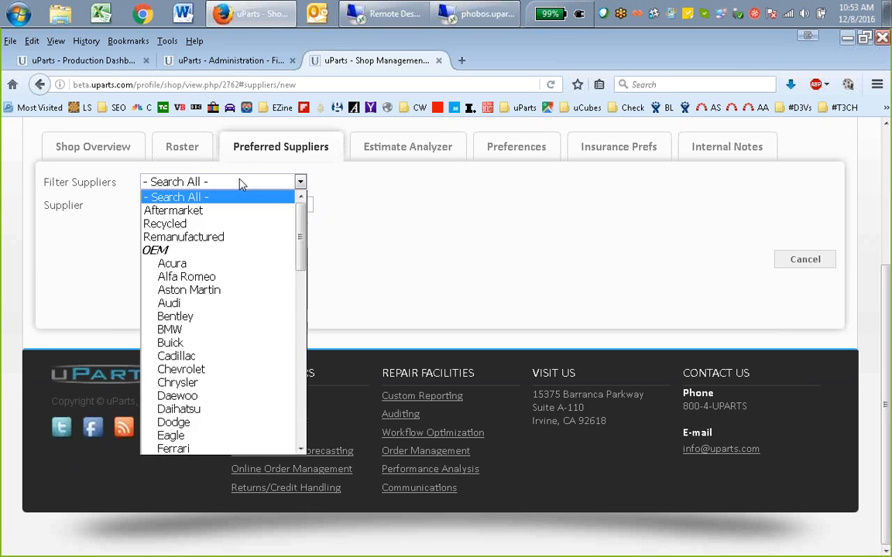
pyautogui.click(168, 303)
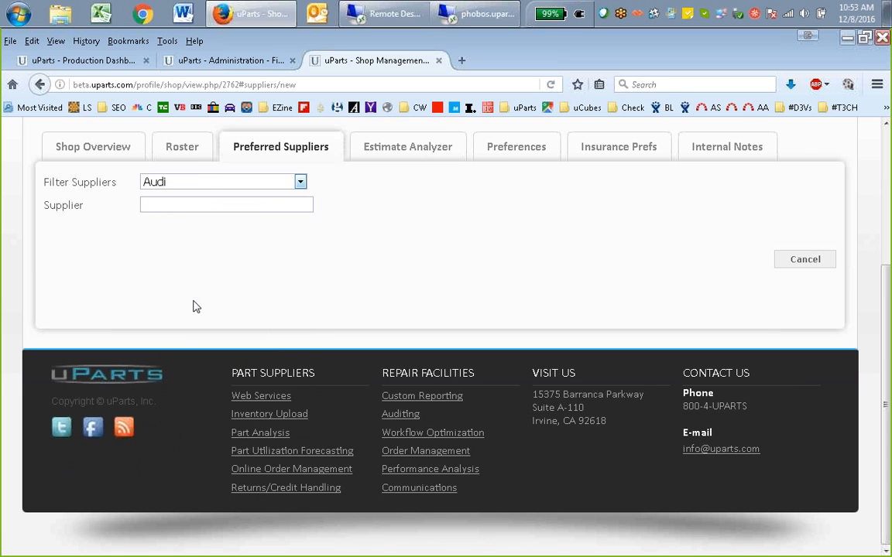
pyautogui.click(188, 208)
pyautogui.write('a')
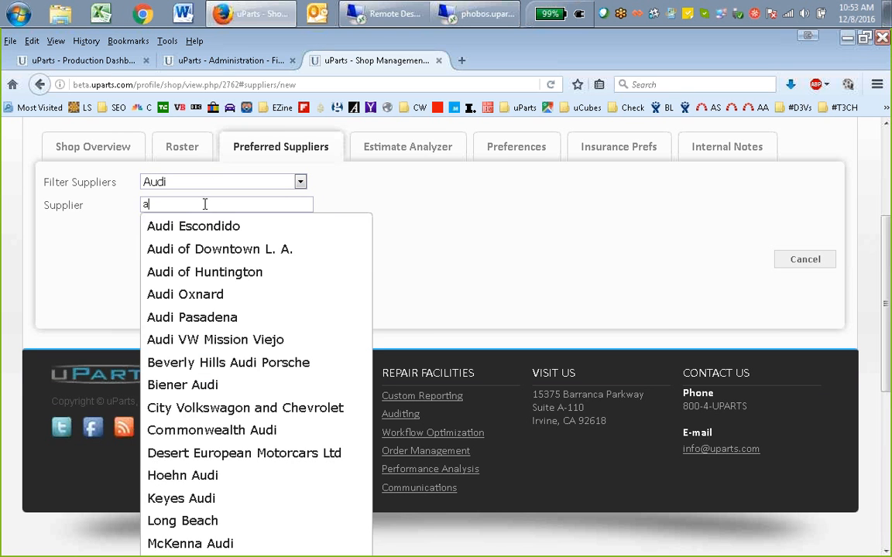
pyautogui.click(250, 478)
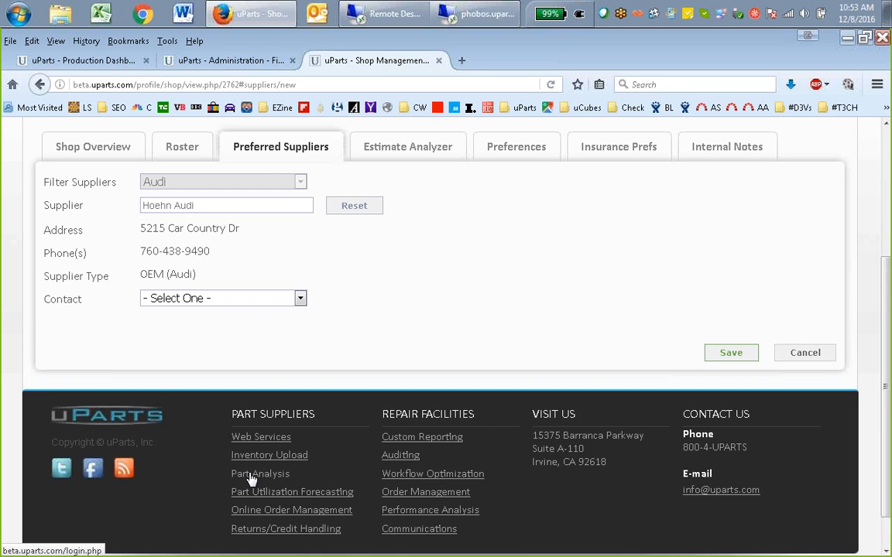
pyautogui.click(350, 207)
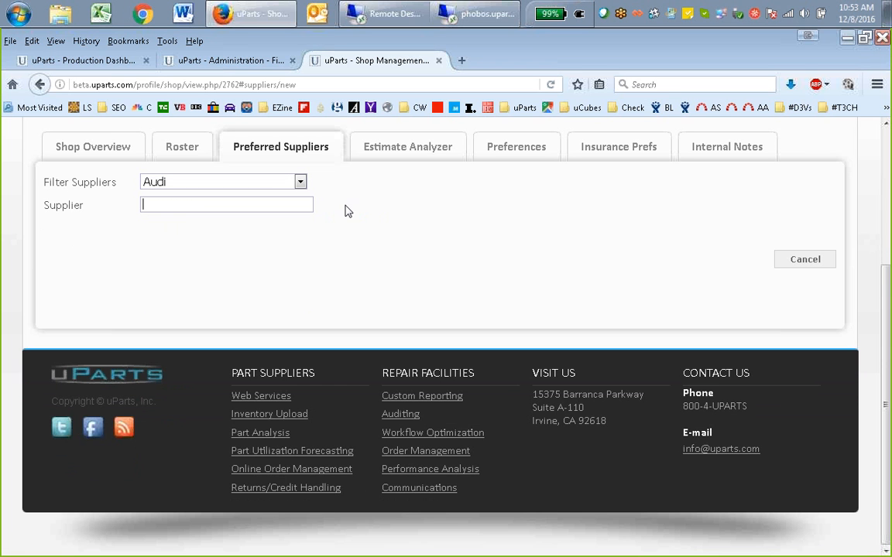
# Choose Biener Audi as the new preferred supplier and select its listed contact
pyautogui.click(266, 204)
pyautogui.write('b')
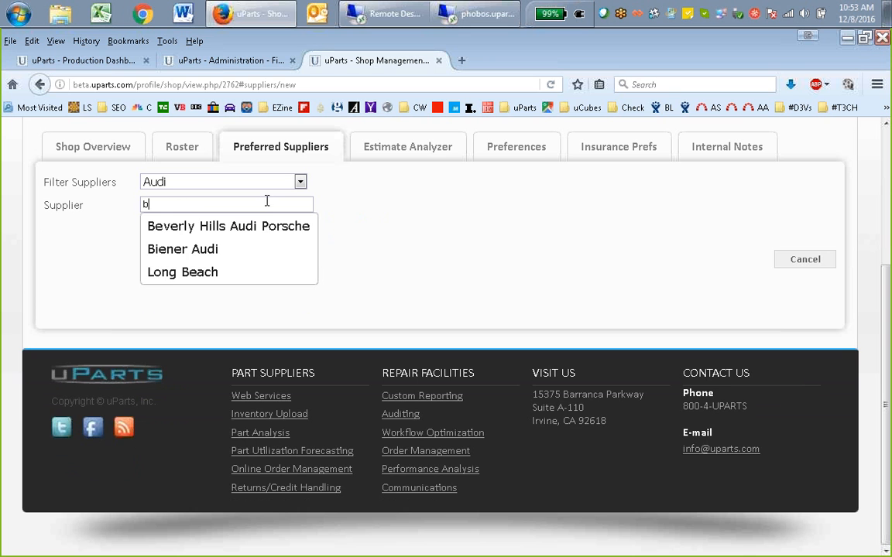
pyautogui.click(207, 248)
pyautogui.click(232, 299)
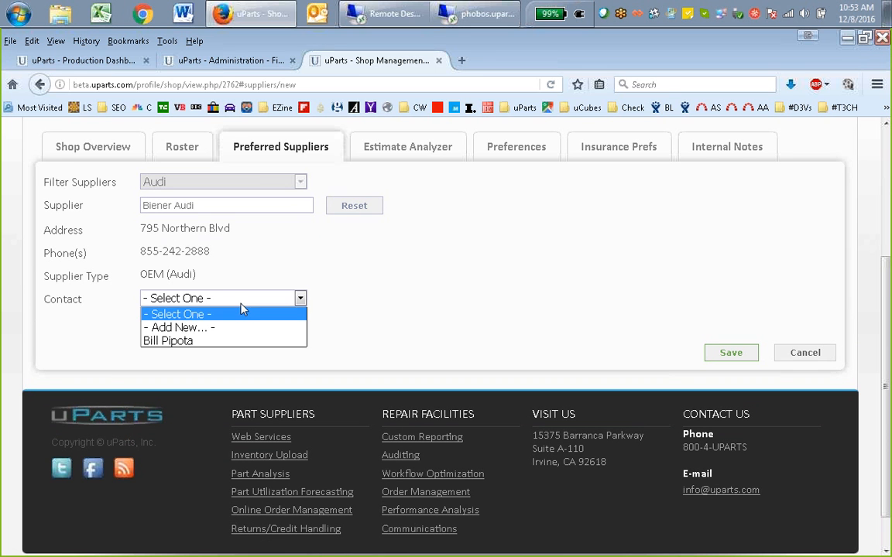
pyautogui.click(199, 342)
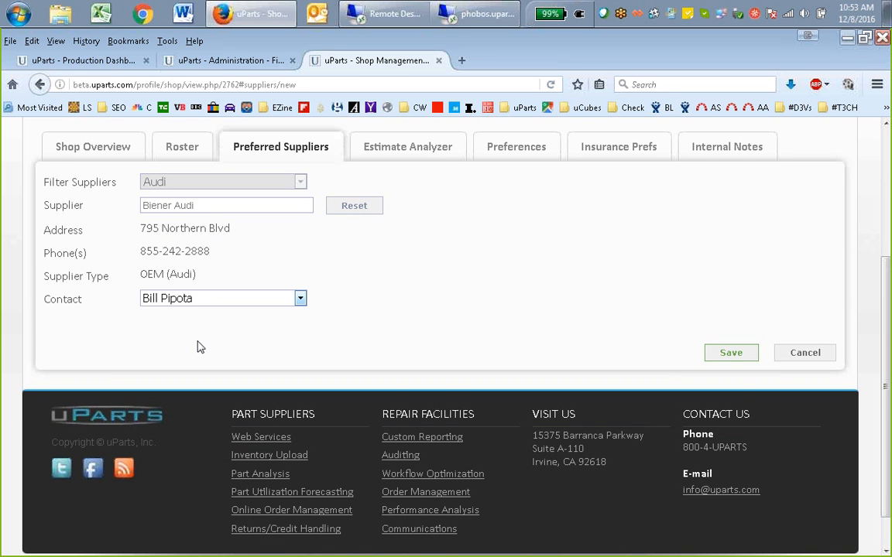
# Save Biener Audi as a preferred Audi supplier for Perfect Collision
pyautogui.click(725, 355)
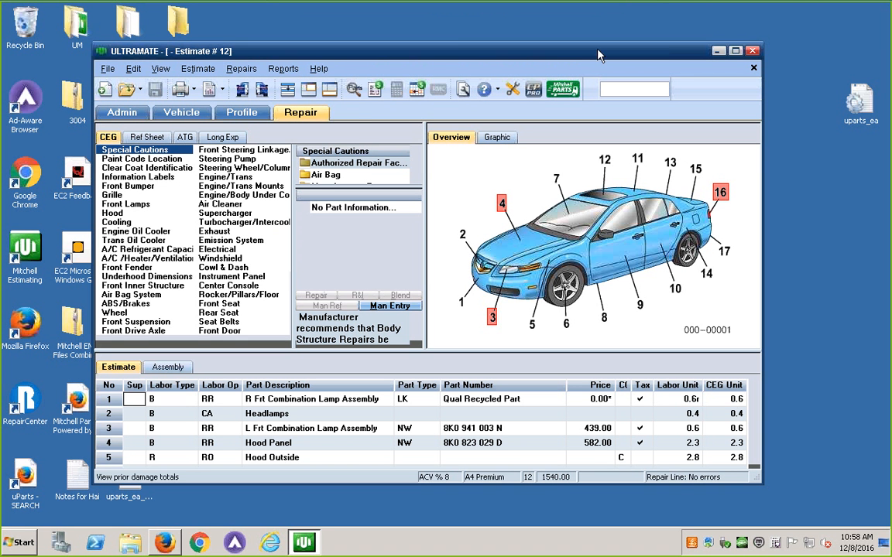
# Switch to the remote ULTRAMATE estimate, review the preferred OEM suppliers offered in Mitchell Parts, and return to uParts in the local browser
pyautogui.click(562, 89)
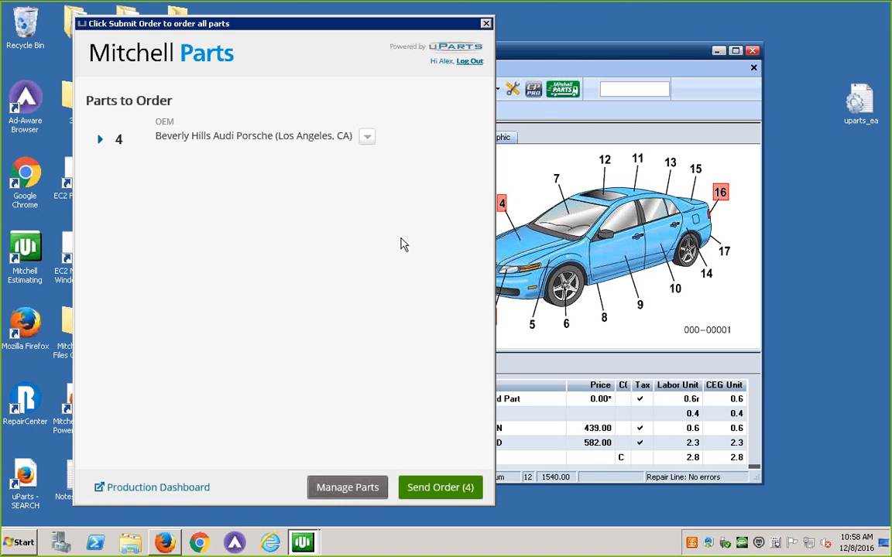
pyautogui.click(365, 137)
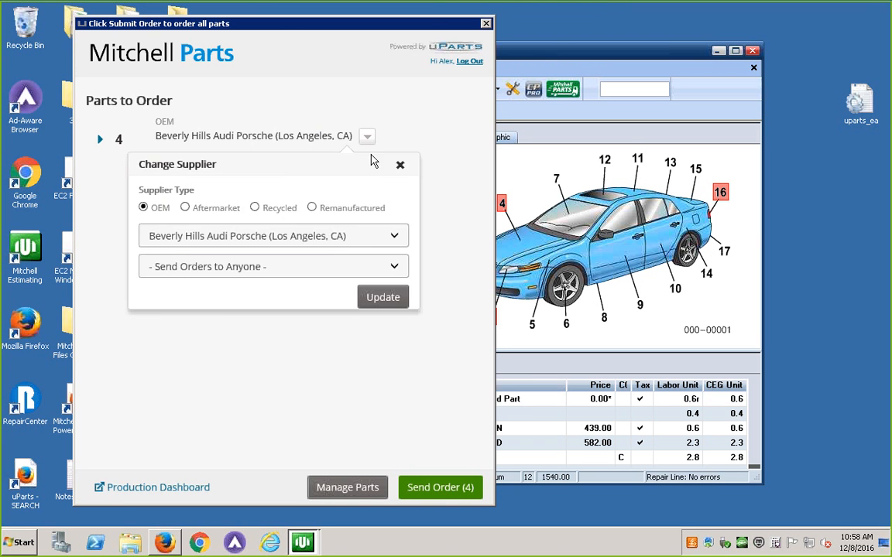
pyautogui.click(348, 235)
pyautogui.click(425, 45)
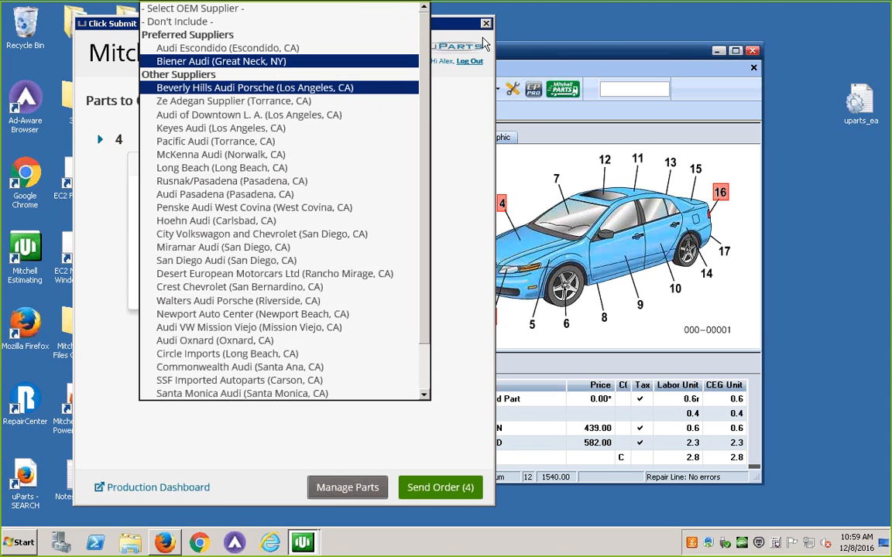
pyautogui.click(467, 181)
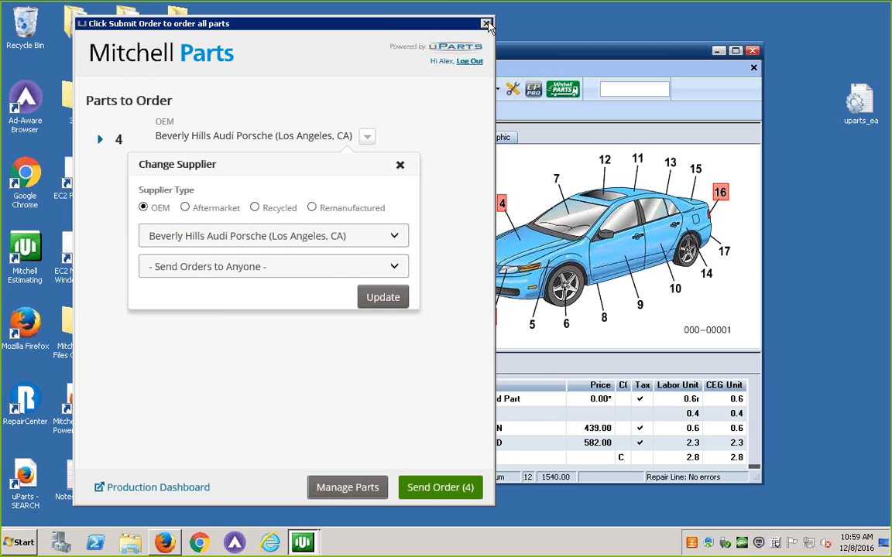
pyautogui.click(486, 24)
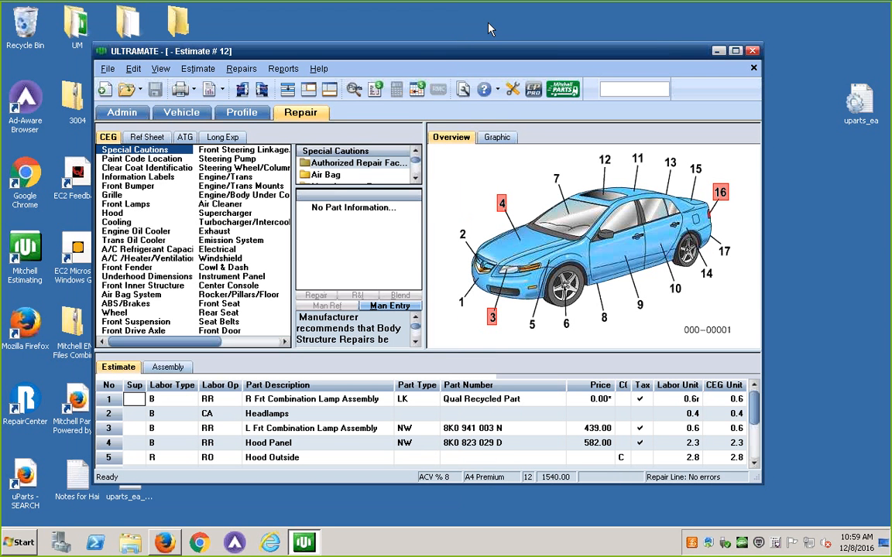
pyautogui.click(720, 51)
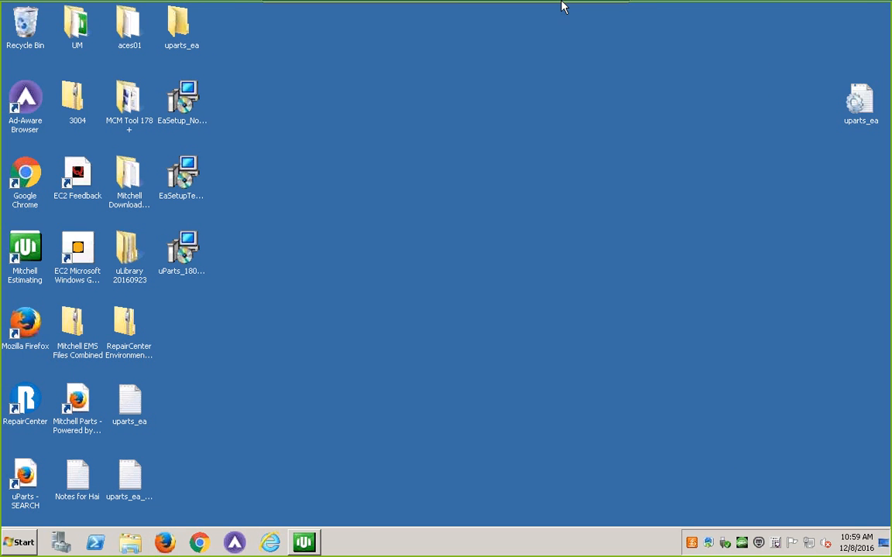
pyautogui.click(587, 10)
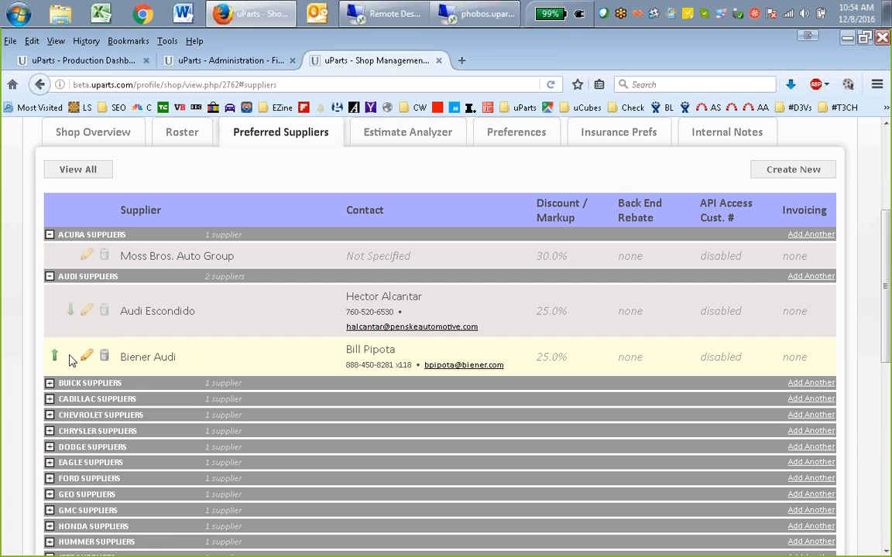
# Move Biener Audi above Audi Escondido in the Audi supplier order, and reverse that reordering
pyautogui.click(56, 358)
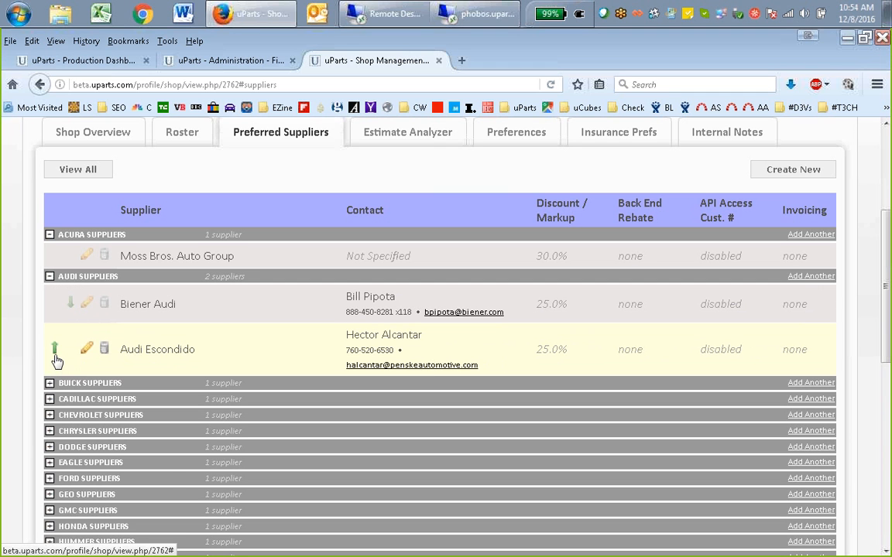
pyautogui.click(71, 307)
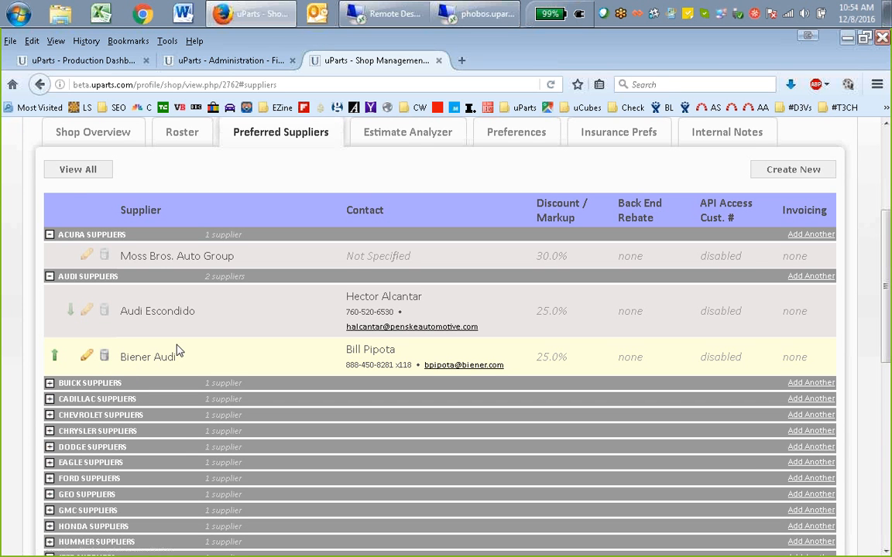
# Open the Biener Audi entry for editing, examine its contact choices and other editable fields, and close the entry
pyautogui.click(85, 361)
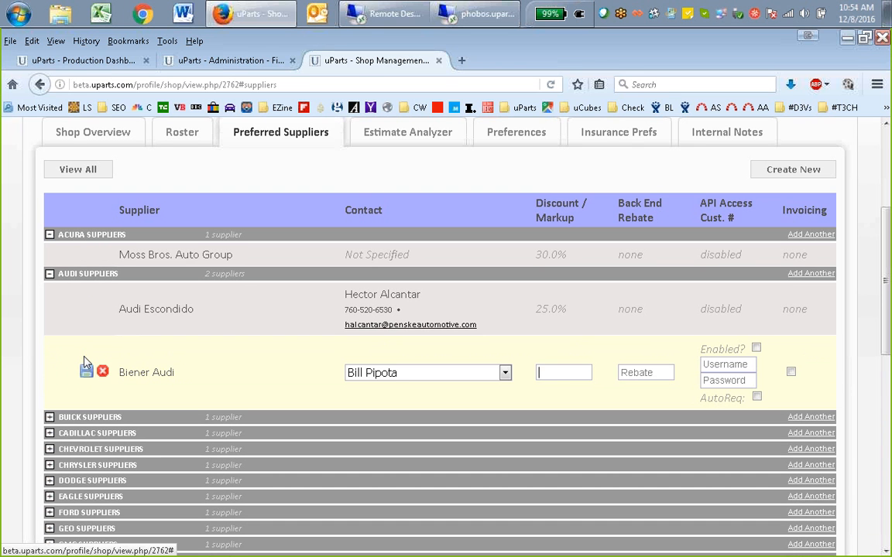
pyautogui.click(364, 375)
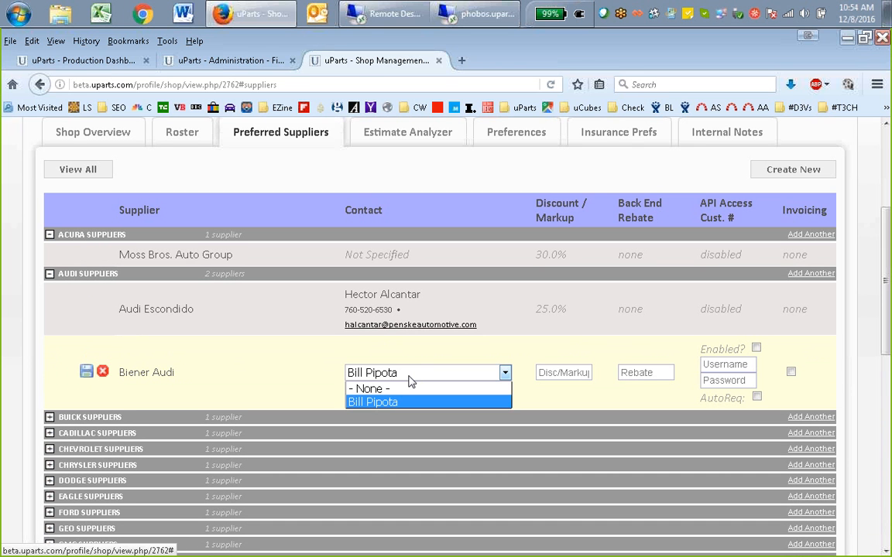
pyautogui.click(304, 372)
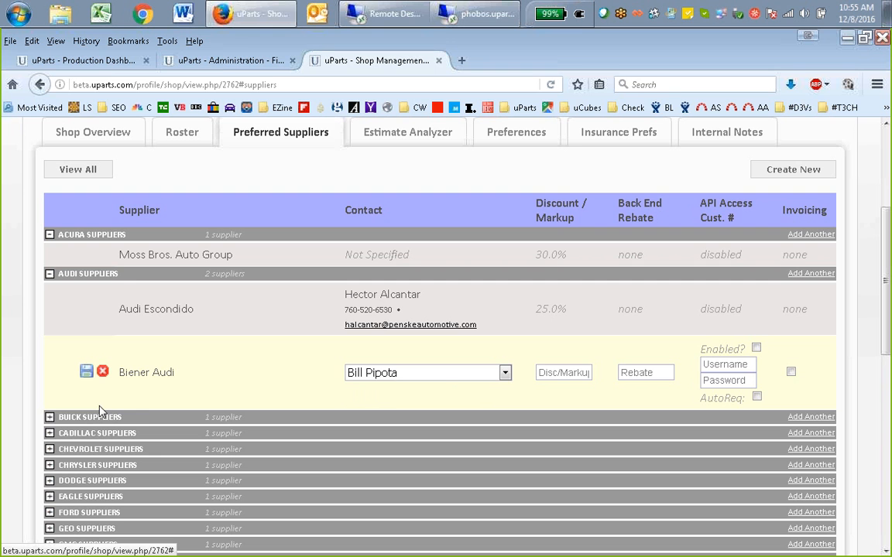
pyautogui.click(103, 376)
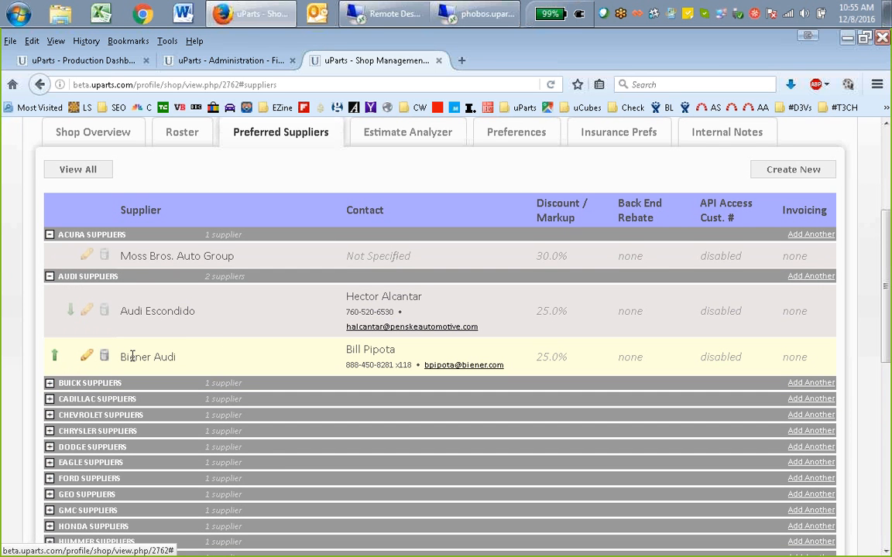
pyautogui.click(87, 358)
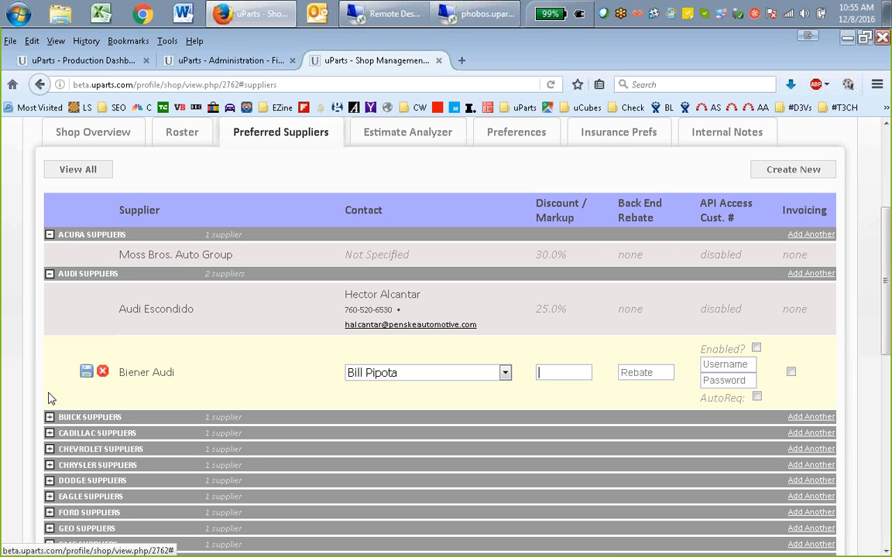
pyautogui.click(86, 372)
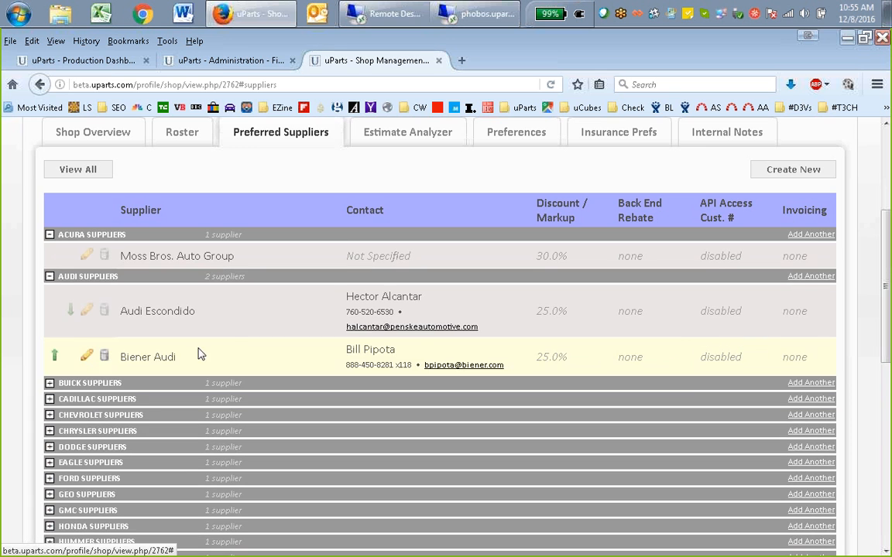
# Expand the Buick suppliers group and look over its preferred supplier
pyautogui.scroll(-2, 325, 341)
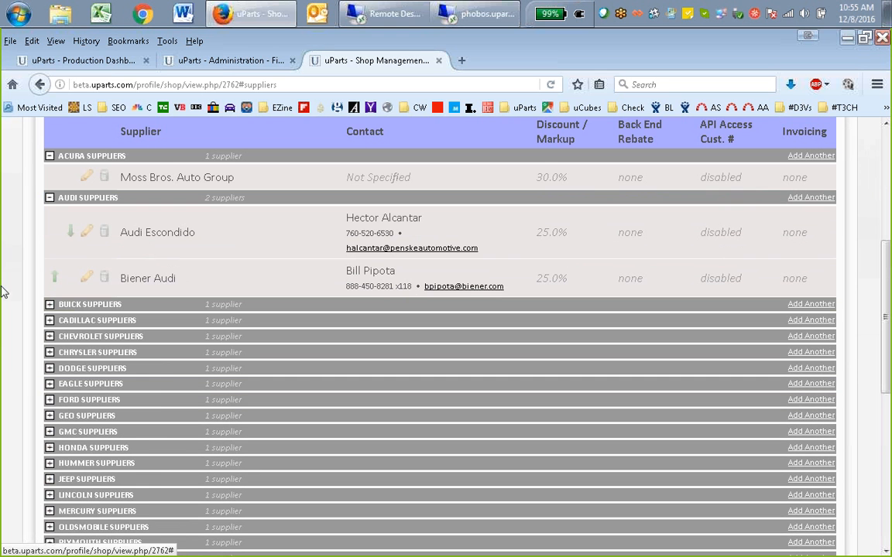
pyautogui.click(50, 306)
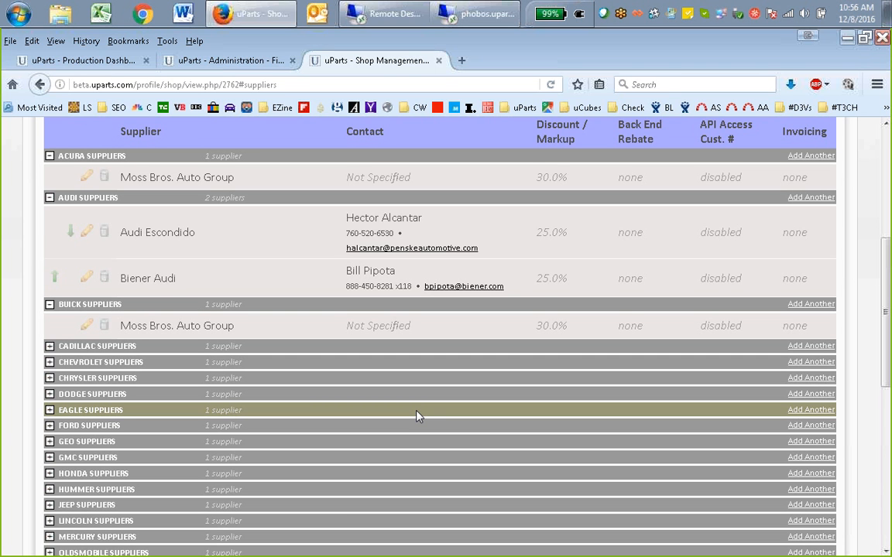
pyautogui.scroll(6, 416, 416)
pyautogui.scroll(-4, 431, 411)
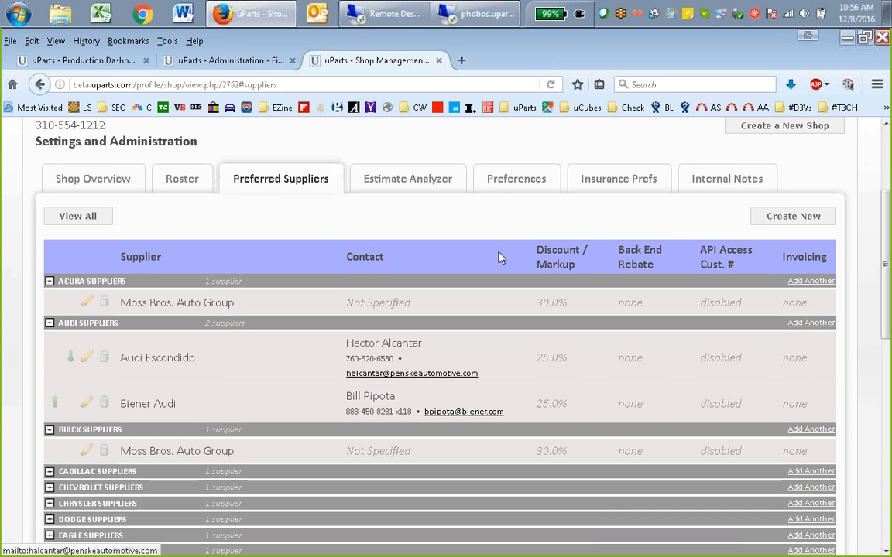
# View Perfect Collision's preferences page and return to its list of preferred suppliers
pyautogui.click(519, 184)
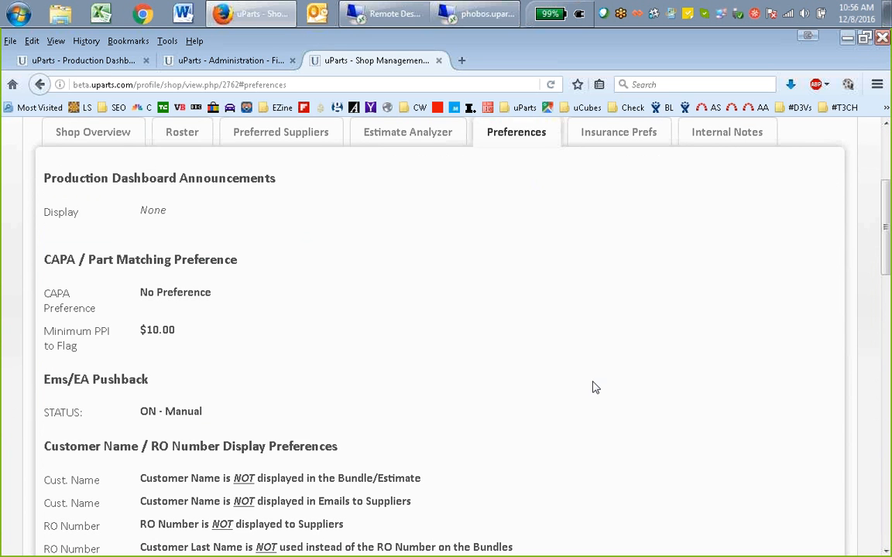
pyautogui.scroll(3, 590, 385)
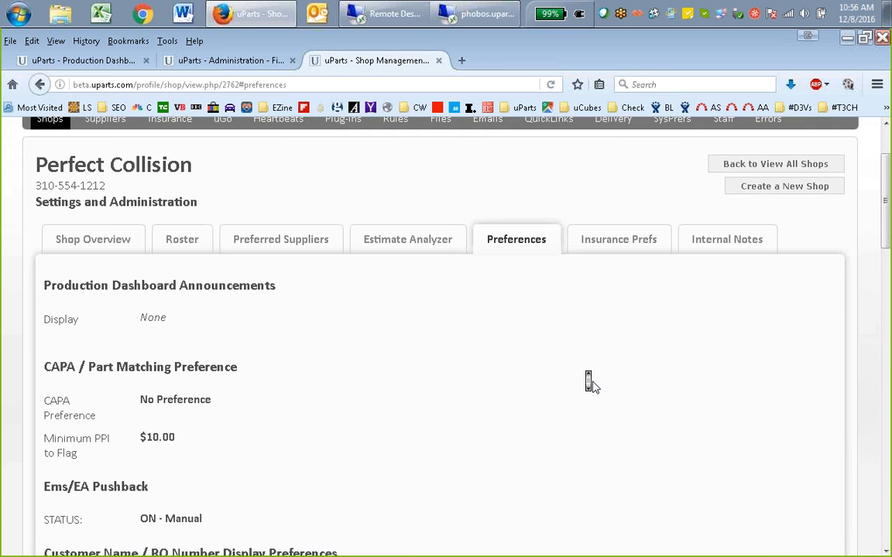
pyautogui.scroll(-2, 594, 386)
pyautogui.scroll(1, 589, 384)
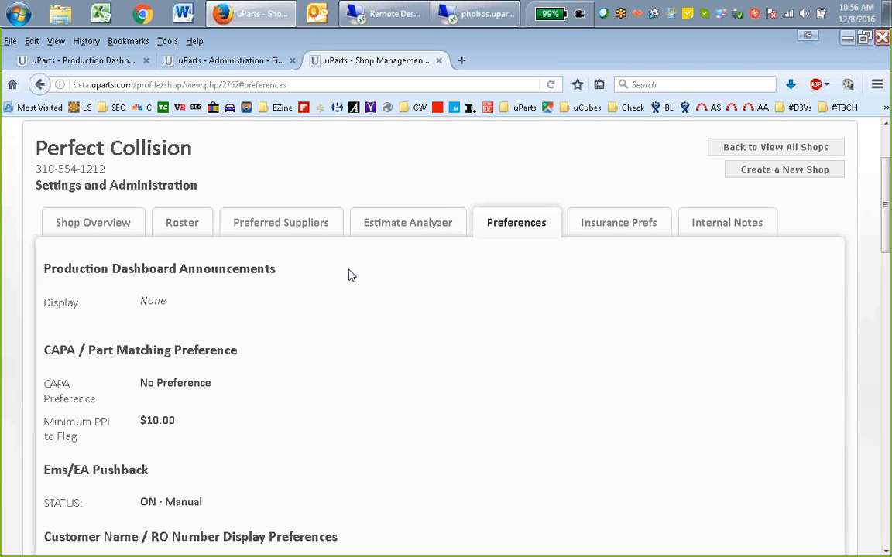
pyautogui.click(301, 223)
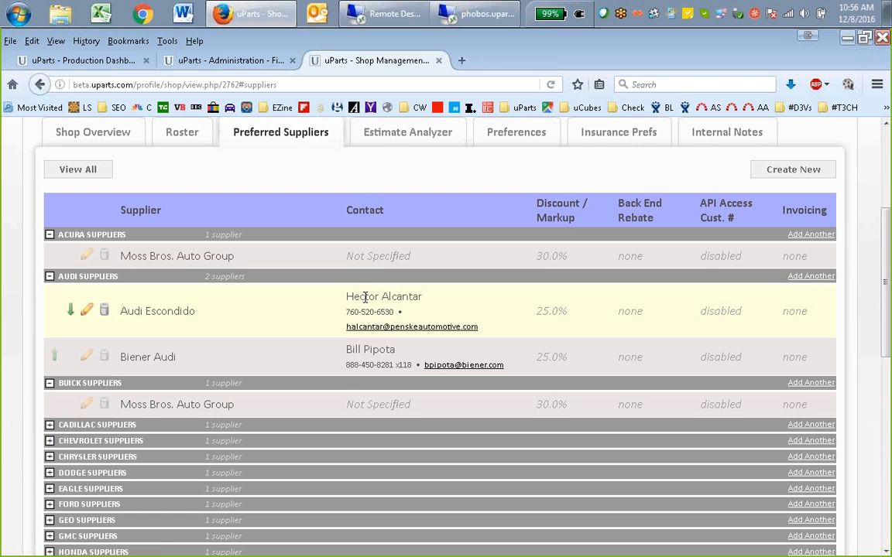
# Expand the aftermarket suppliers group and examine Keystone L.A.'s API customer number and AutoRequest setting
pyautogui.scroll(-3, 454, 323)
pyautogui.scroll(1, 454, 327)
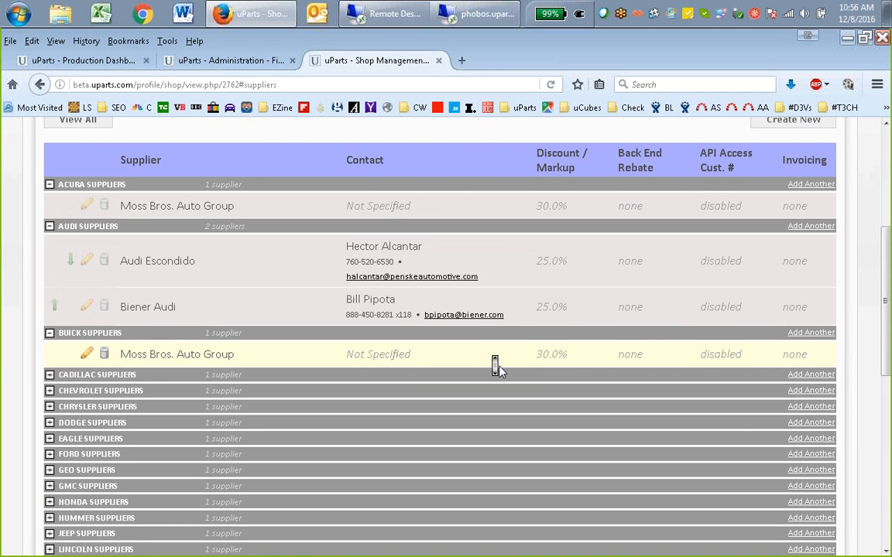
pyautogui.scroll(-2, 495, 368)
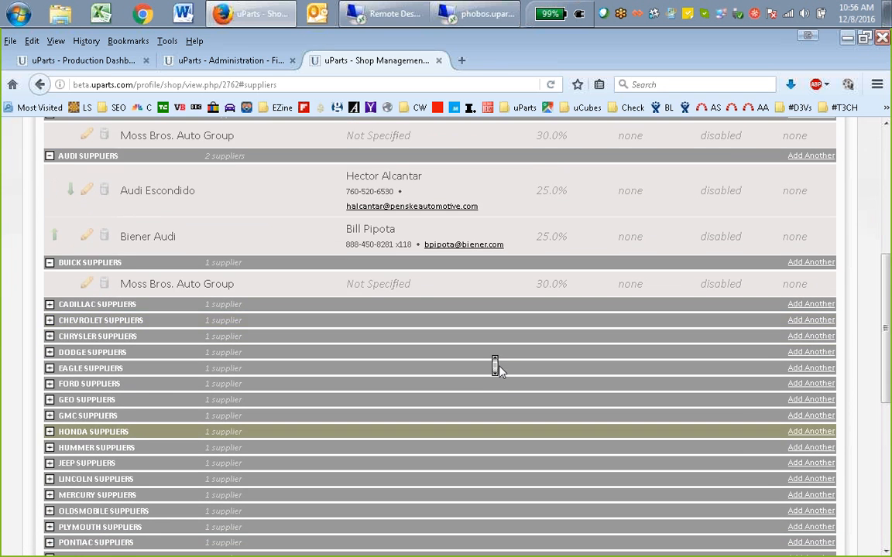
pyautogui.scroll(2, 495, 367)
pyautogui.scroll(2, 495, 368)
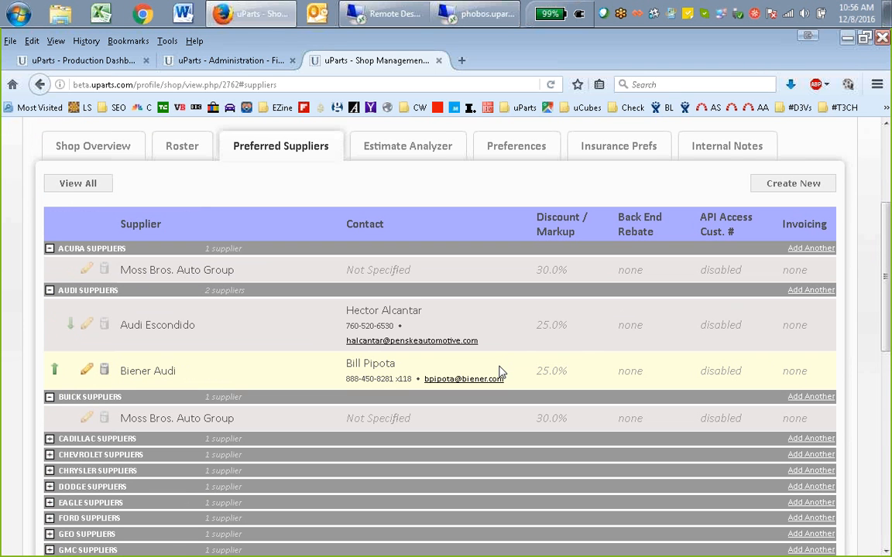
pyautogui.scroll(-8, 500, 374)
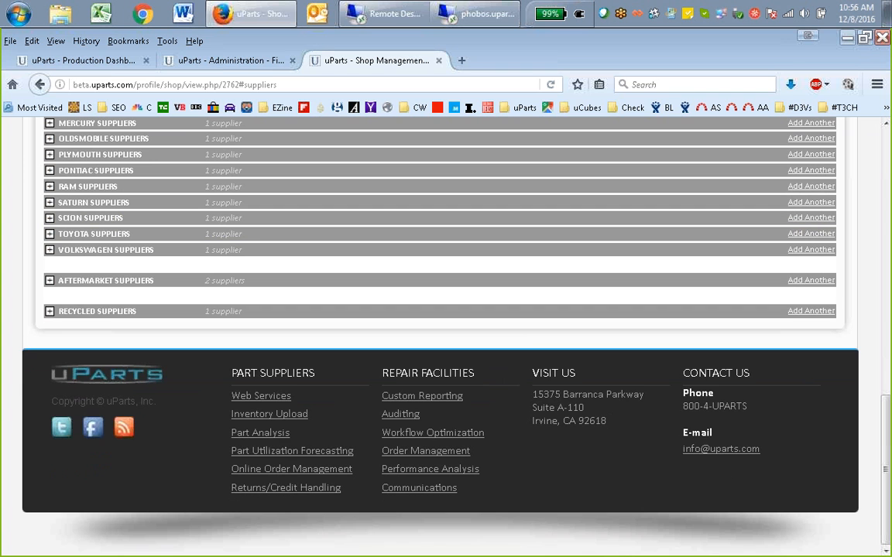
pyautogui.click(50, 281)
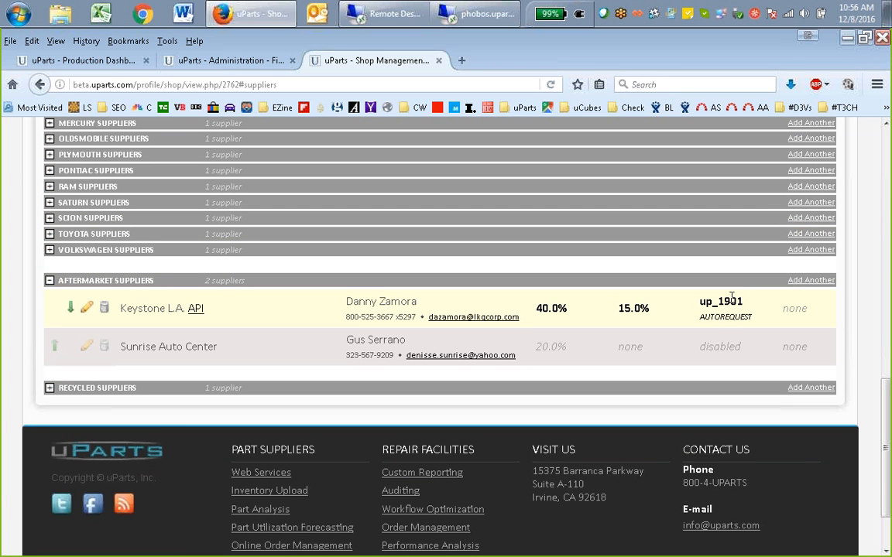
pyautogui.moveTo(718, 301); pyautogui.dragTo(744, 301)
pyautogui.doubleClick(739, 301)
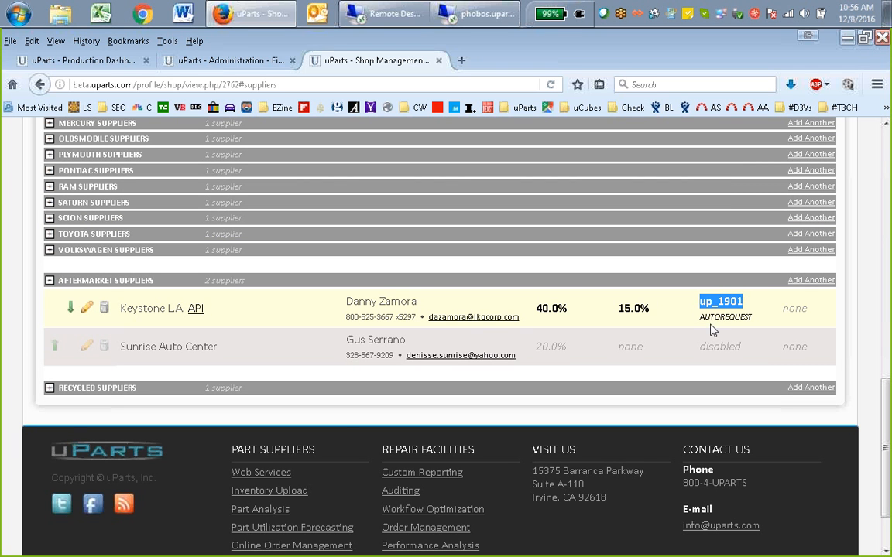
pyautogui.doubleClick(712, 317)
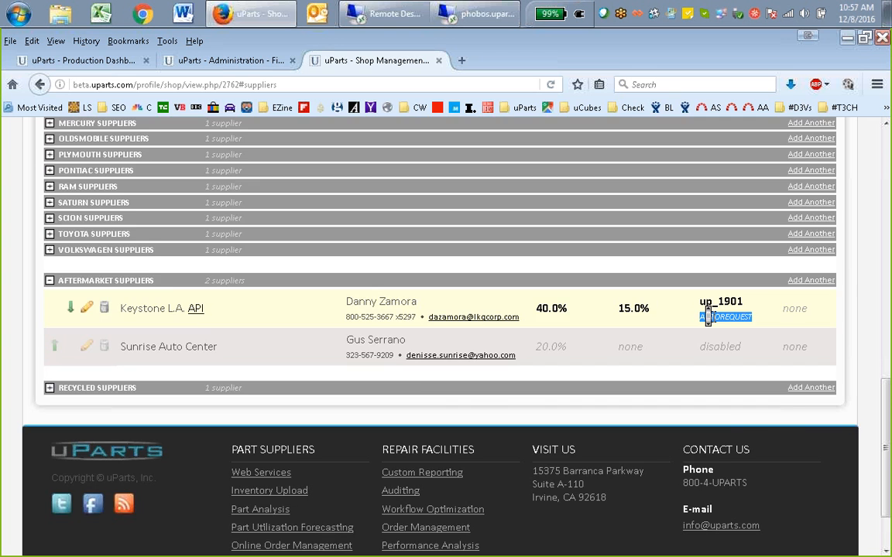
pyautogui.scroll(6, 707, 315)
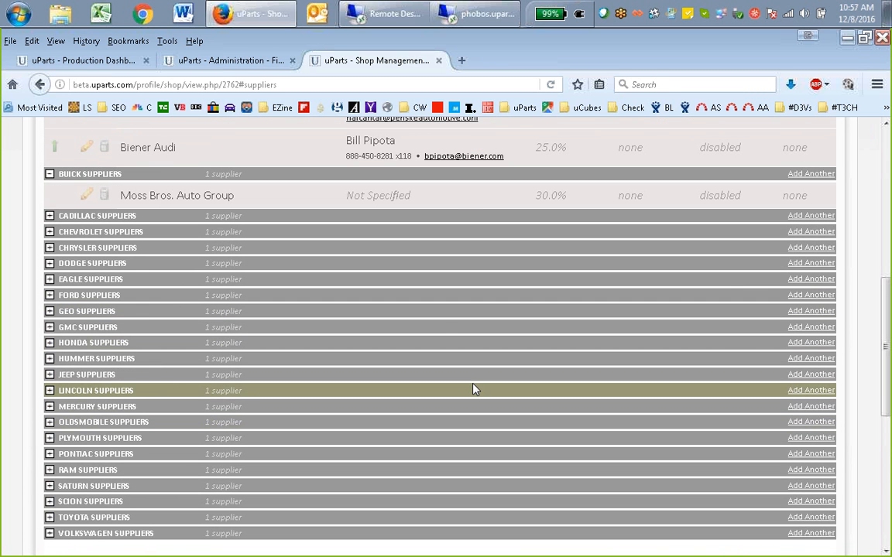
pyautogui.scroll(1, 435, 319)
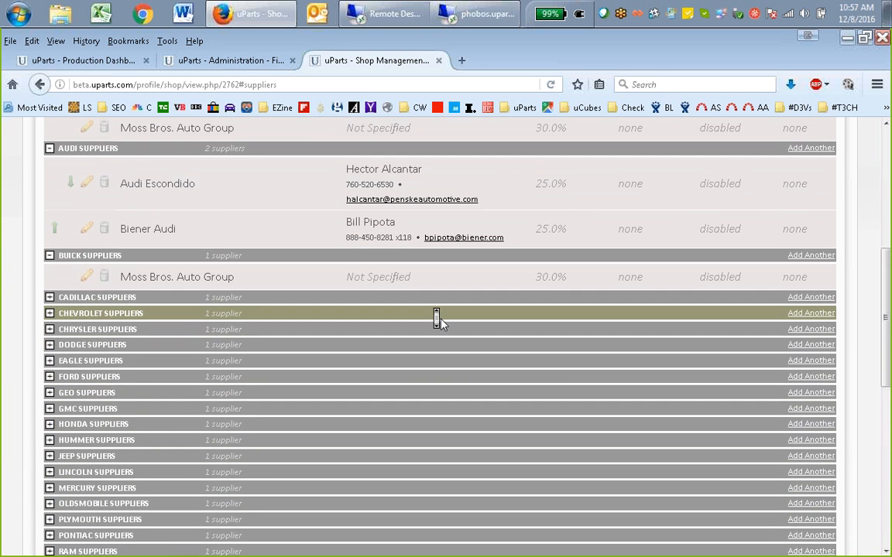
pyautogui.scroll(-3, 436, 319)
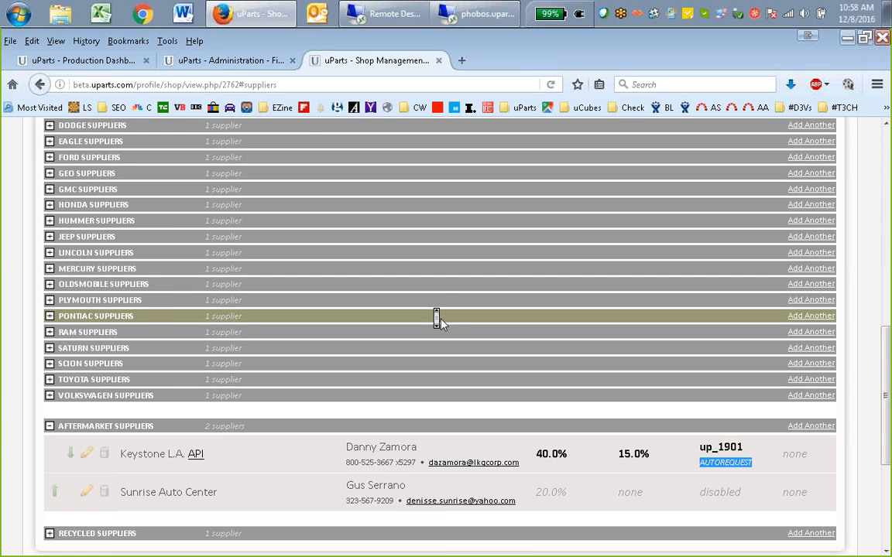
pyautogui.scroll(6, 436, 318)
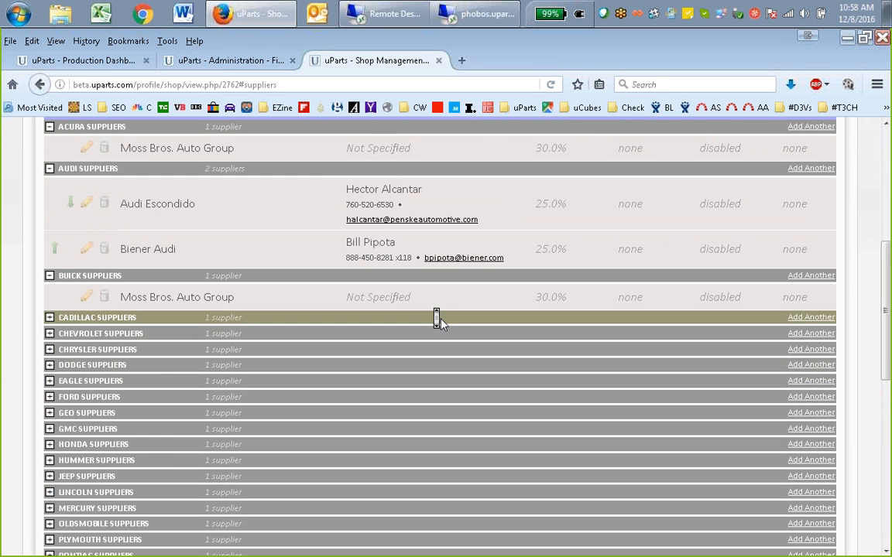
pyautogui.scroll(1, 435, 318)
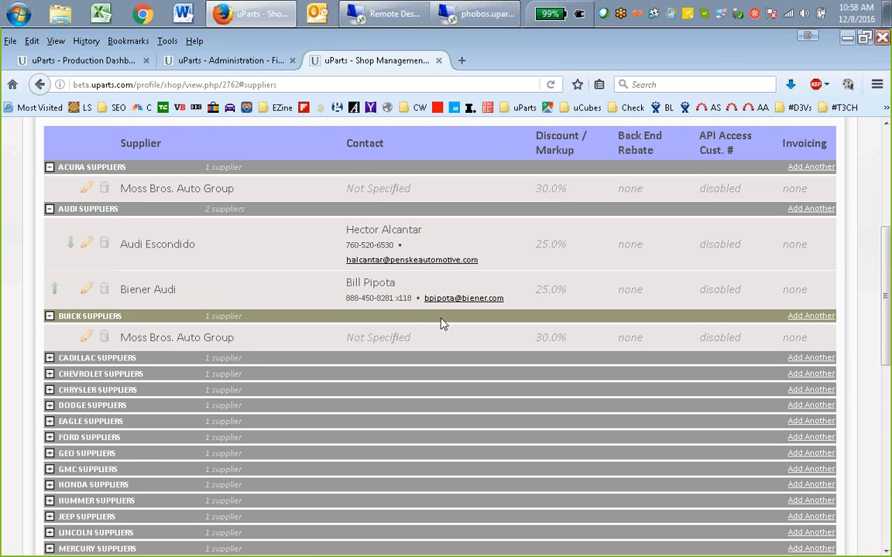
# View Perfect Collision's preferences, look over their current settings and open them for editing
pyautogui.scroll(2, 557, 279)
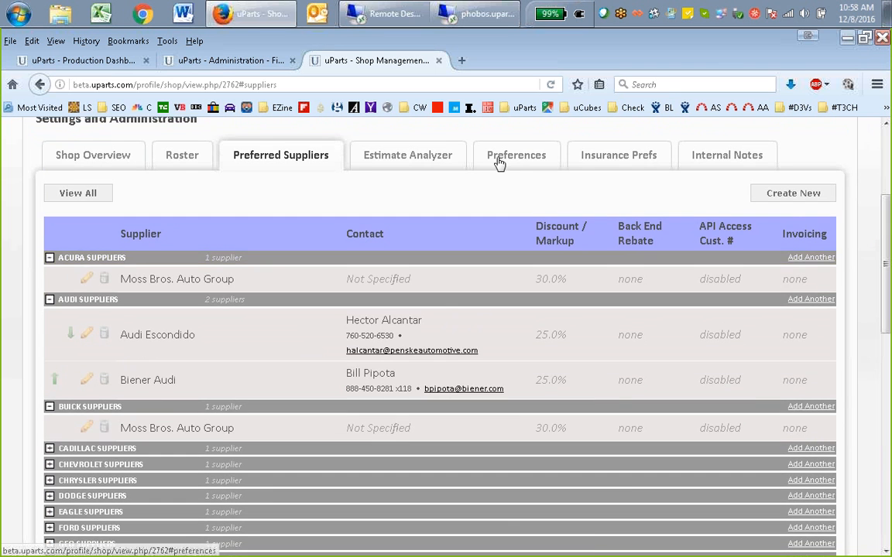
pyautogui.click(499, 157)
pyautogui.middleClick(549, 302)
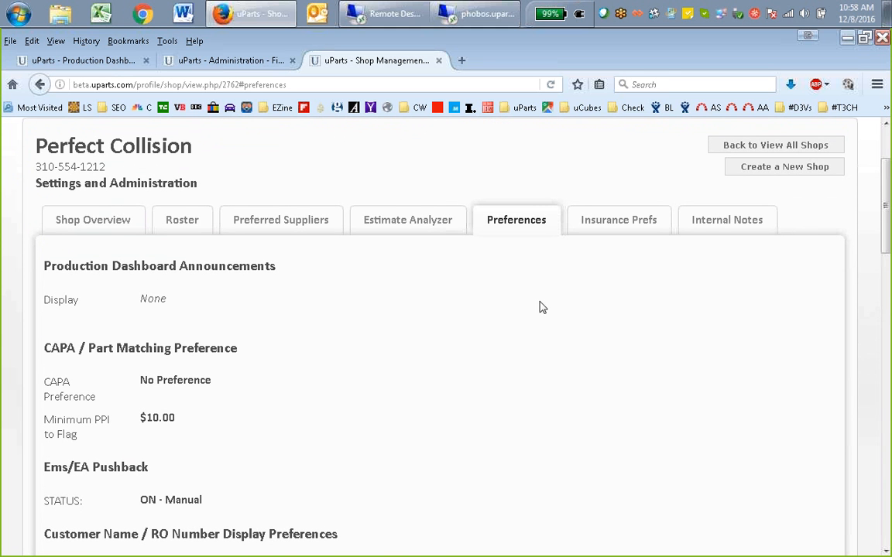
pyautogui.middleClick(582, 309)
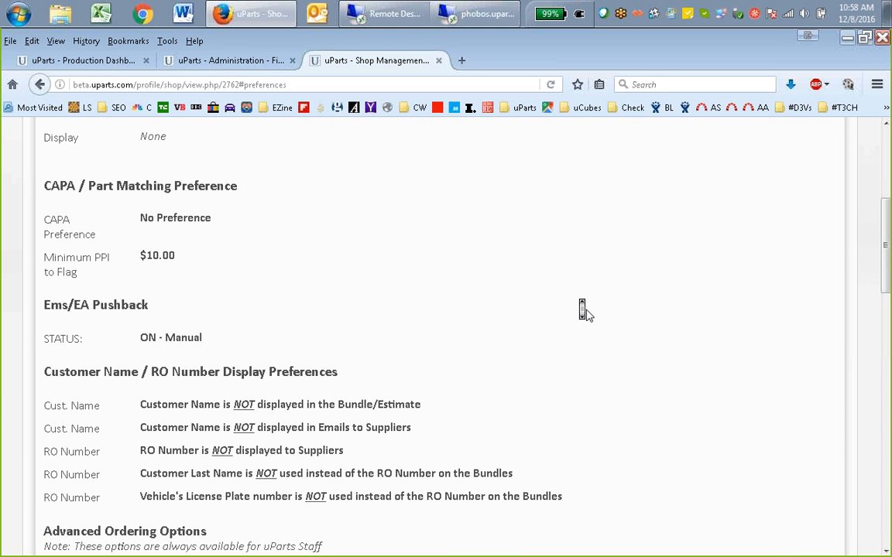
pyautogui.scroll(2, 586, 313)
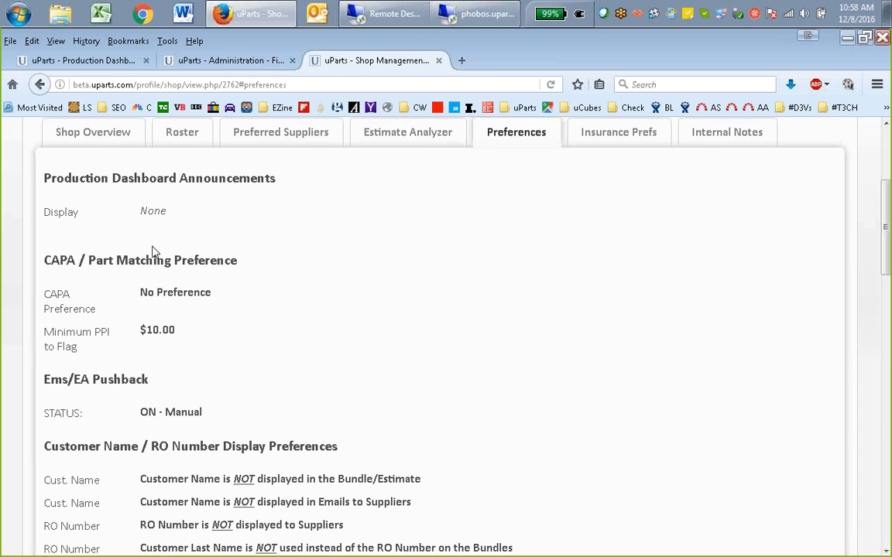
pyautogui.doubleClick(151, 209)
pyautogui.middleClick(620, 273)
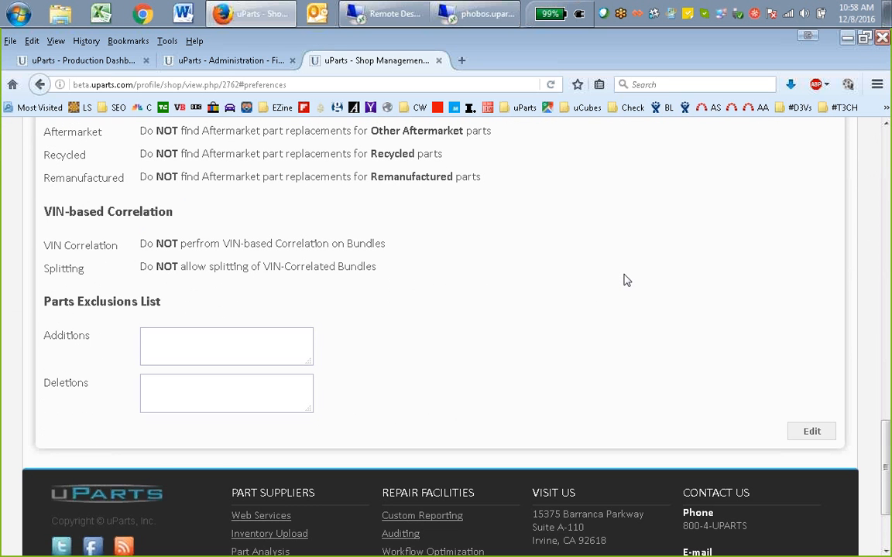
pyautogui.click(812, 432)
# Look over the dashboard announcement choices and set the CAPA preference to CAPA Required
pyautogui.middleClick(645, 341)
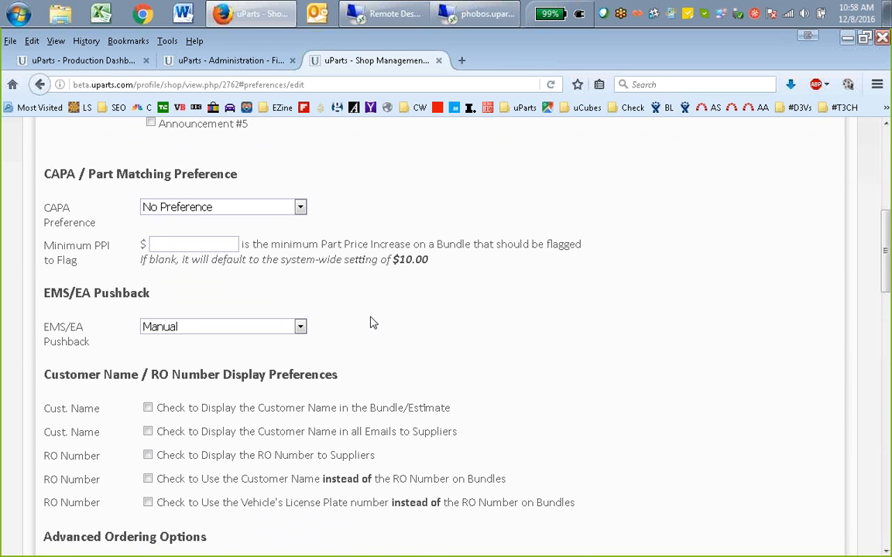
pyautogui.middleClick(366, 195)
pyautogui.scroll(1, 372, 201)
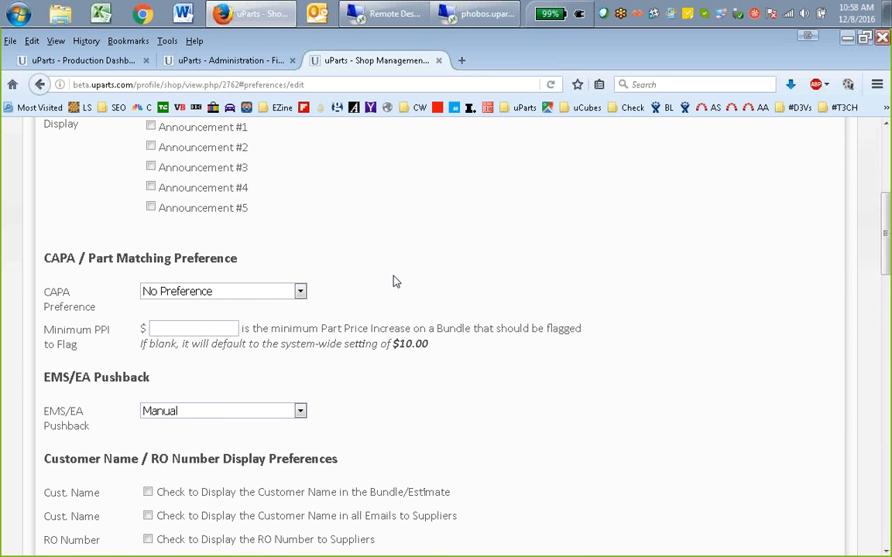
pyautogui.scroll(1, 394, 282)
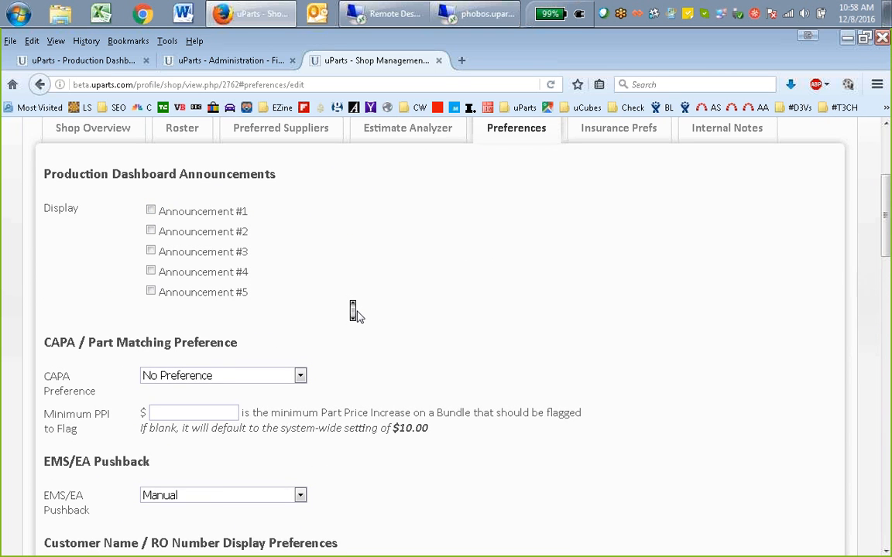
pyautogui.scroll(-1, 354, 310)
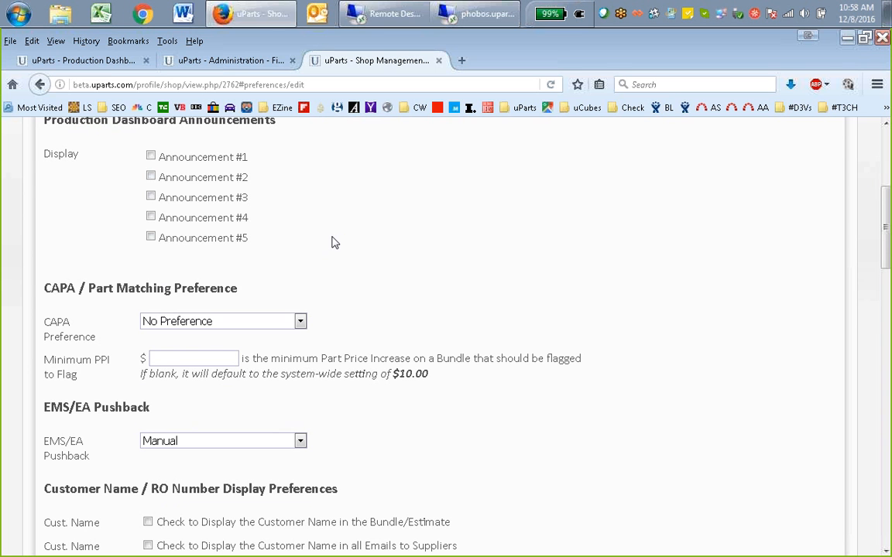
pyautogui.scroll(-2, 518, 233)
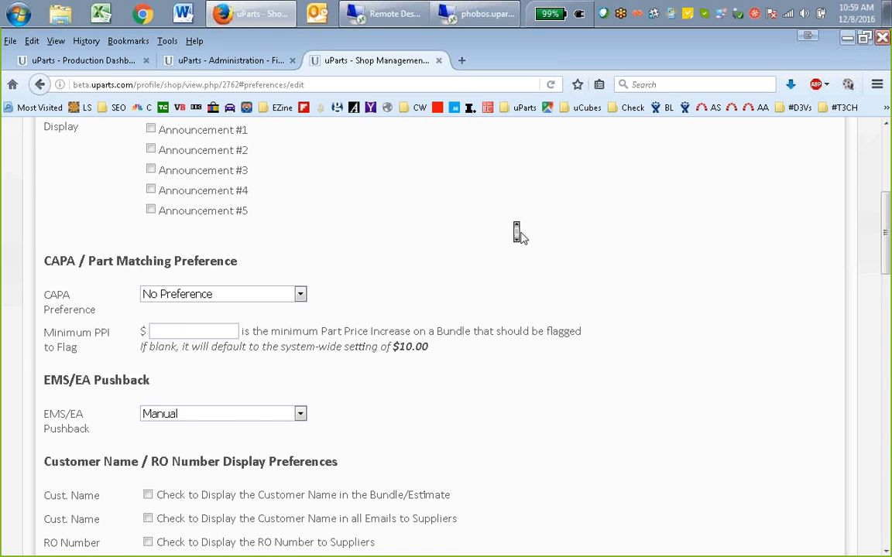
pyautogui.click(261, 220)
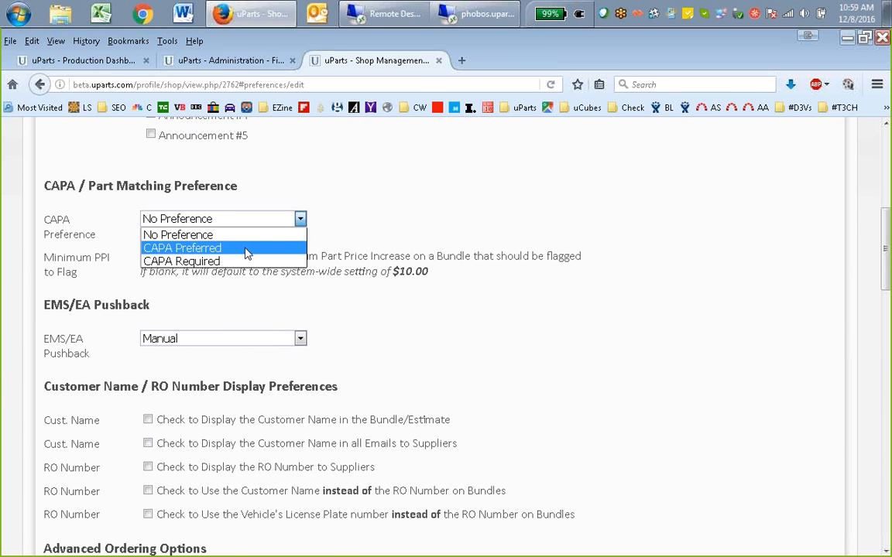
pyautogui.click(222, 257)
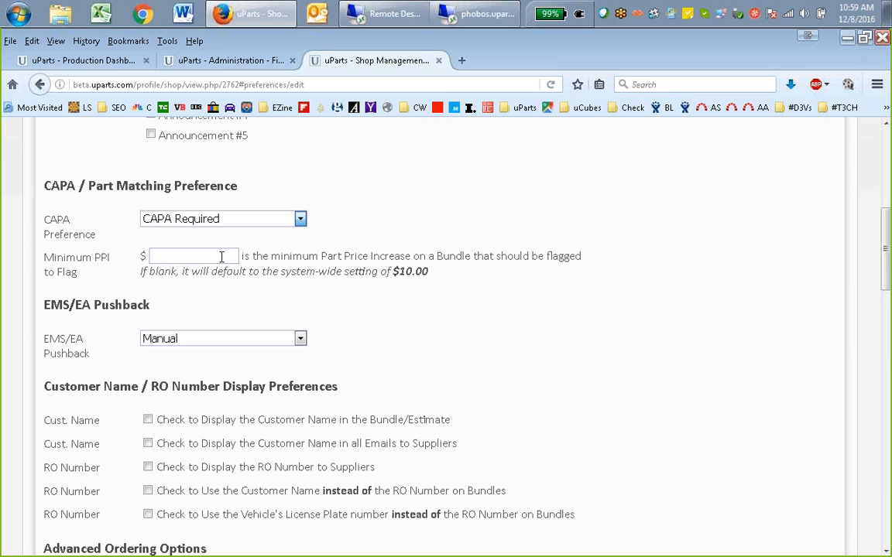
# Open Carrier Test Shop's 2013 Toyota Camry bundle from the production dashboard and examine the Keystone L.A. front bumper cover's unit price change
pyautogui.click(101, 60)
pyautogui.scroll(-5, 328, 299)
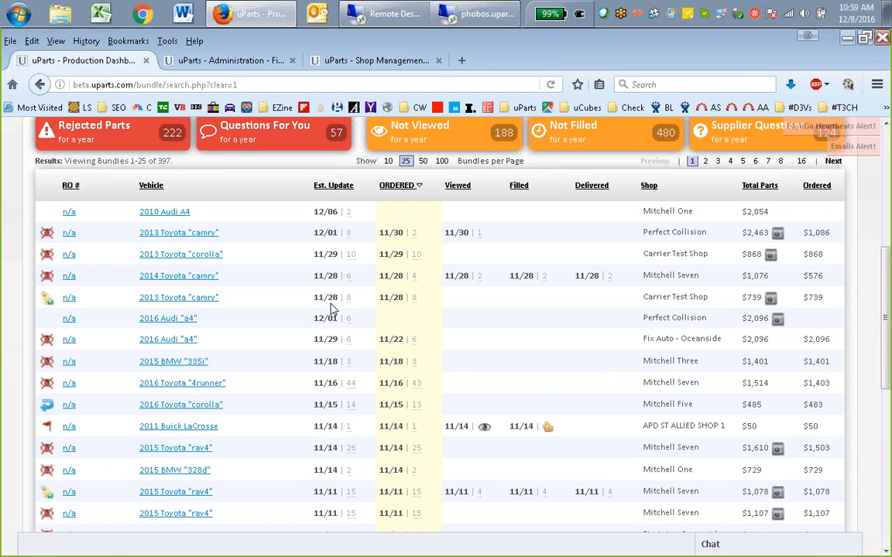
pyautogui.moveTo(47, 308)
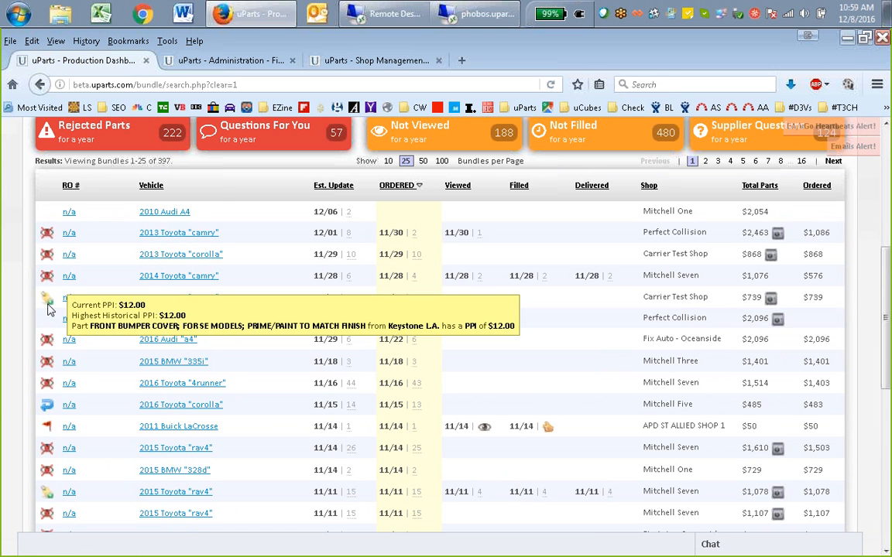
pyautogui.click(175, 299)
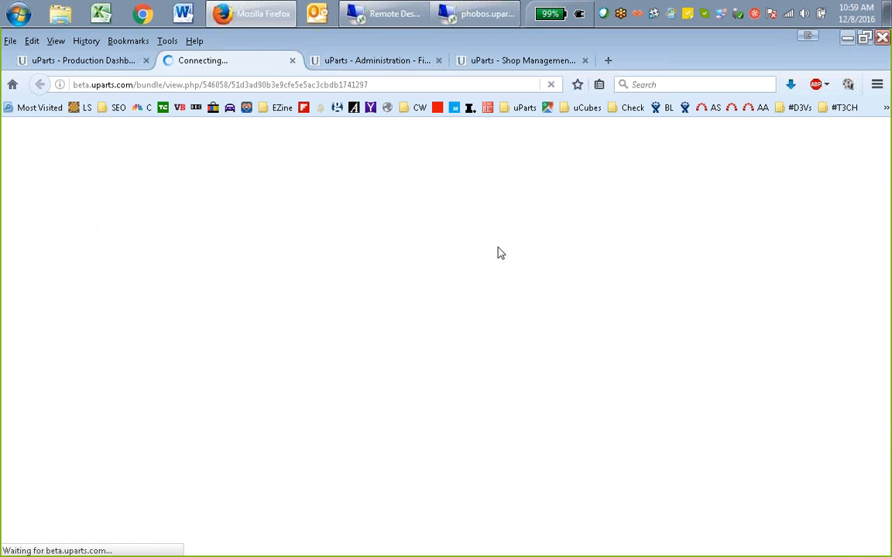
pyautogui.scroll(-5, 635, 275)
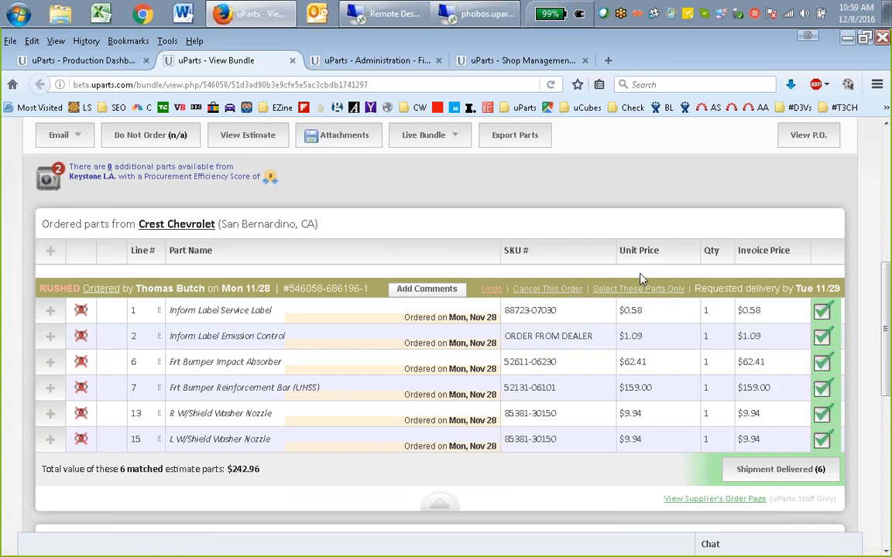
pyautogui.scroll(-5, 640, 278)
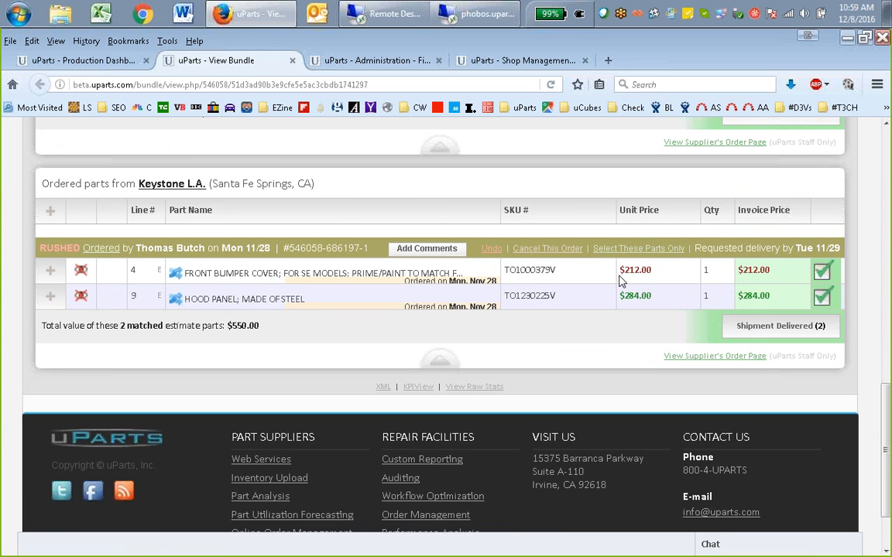
pyautogui.moveTo(625, 272)
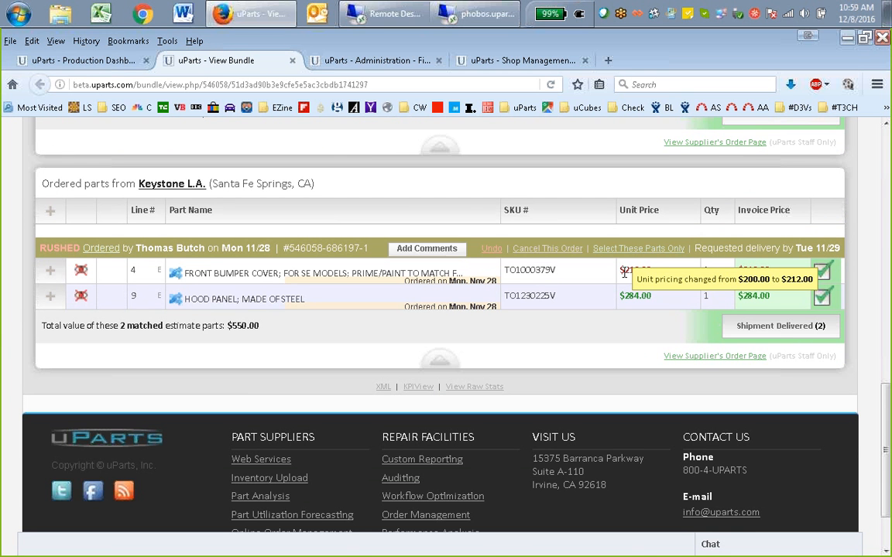
# Look back at the production dashboard, file administration and Camry bundle, and return to Perfect Collision's preferences form
pyautogui.click(108, 62)
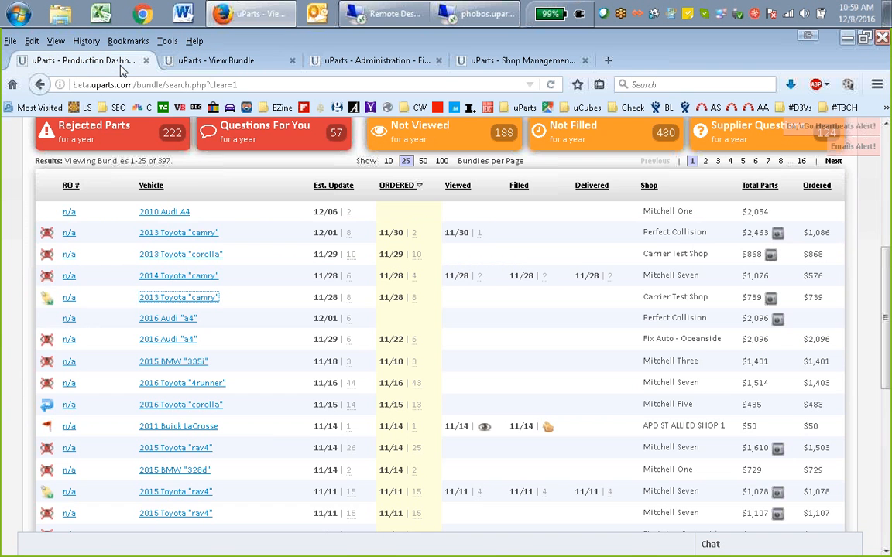
pyautogui.click(352, 61)
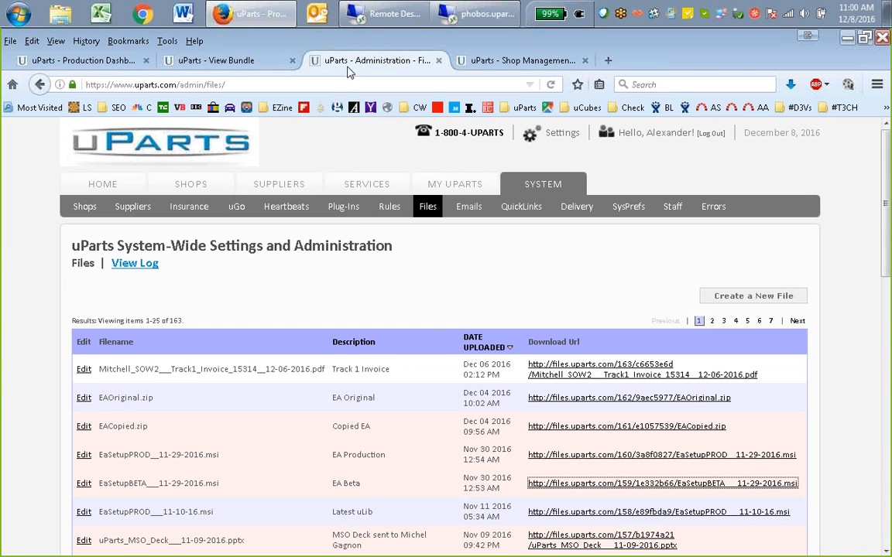
pyautogui.click(220, 61)
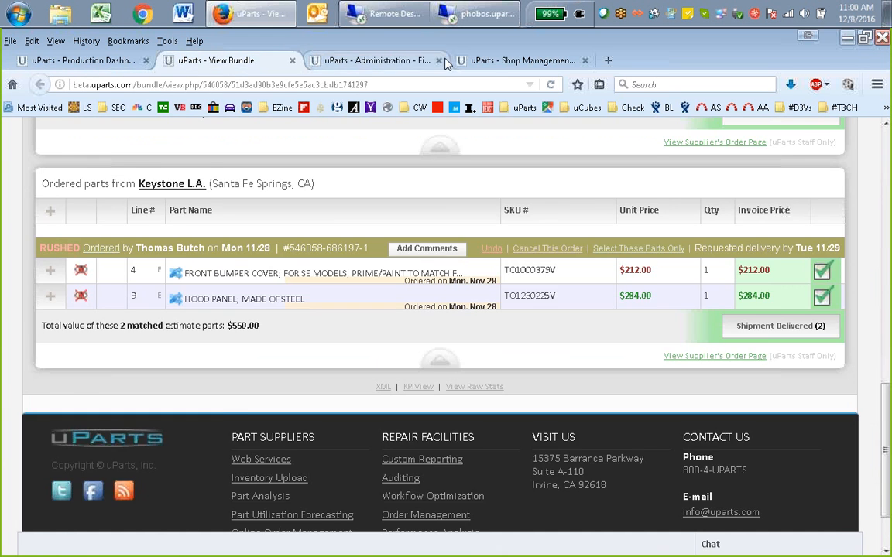
pyautogui.click(496, 62)
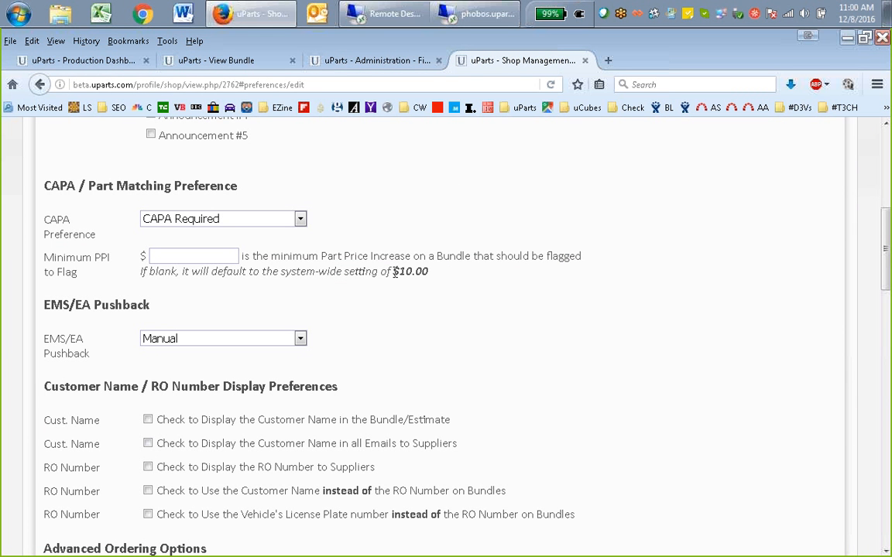
# Enter 20 as the Minimum PPI to Flag, clear it and set the minimum to $50
pyautogui.moveTo(394, 270); pyautogui.dragTo(430, 273)
pyautogui.click(203, 259)
pyautogui.write('20')
pyautogui.hotkey('ctrl', 'a')
pyautogui.press('BackSpace')
pyautogui.scroll(-3, 490, 281)
pyautogui.scroll(1, 413, 246)
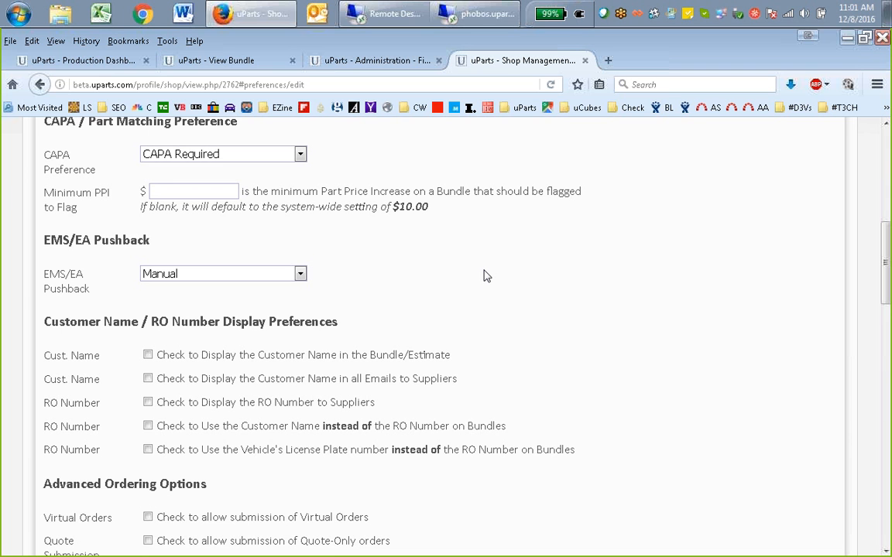
pyautogui.write('50')
# Examine the available EMS/EA Pushback modes and keep Manual
pyautogui.scroll(-1, 382, 267)
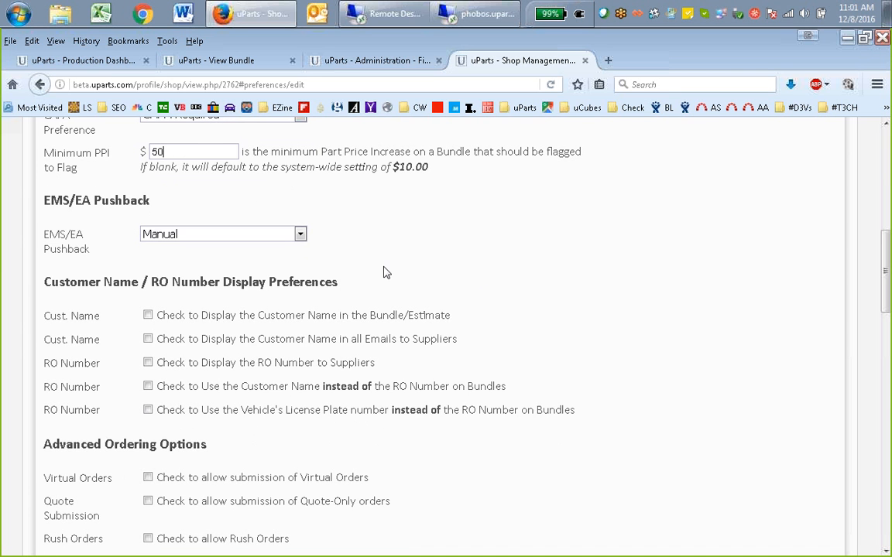
pyautogui.click(301, 232)
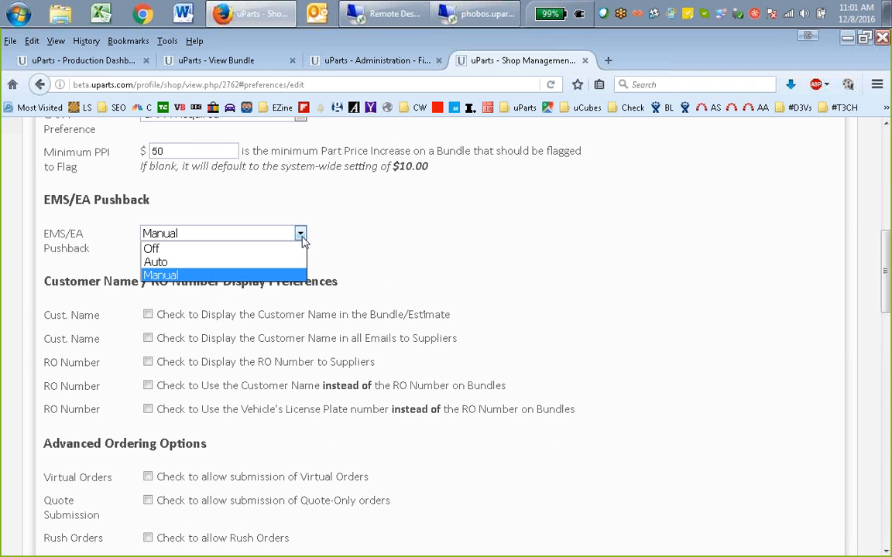
pyautogui.click(302, 239)
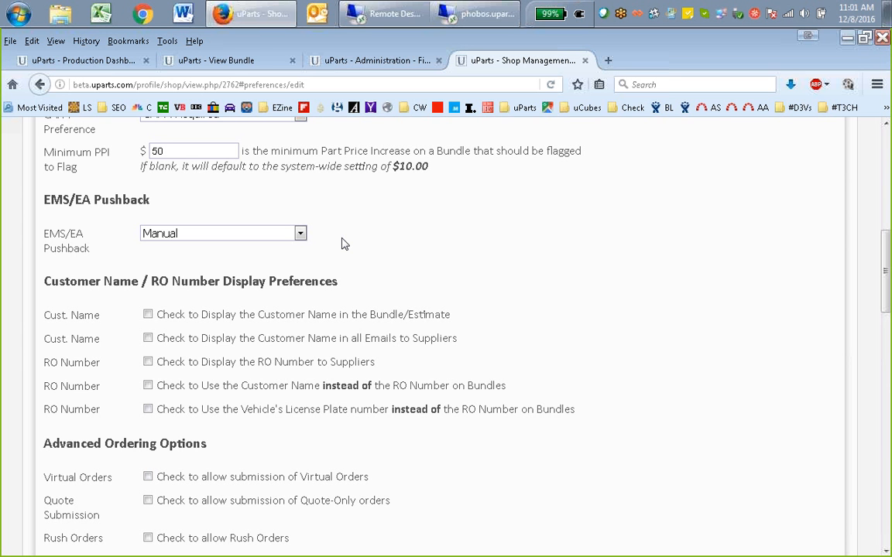
# Review the Camry bundle's summary and the production dashboard's RO number column, and return to the shop preferences form
pyautogui.click(227, 59)
pyautogui.scroll(10, 546, 285)
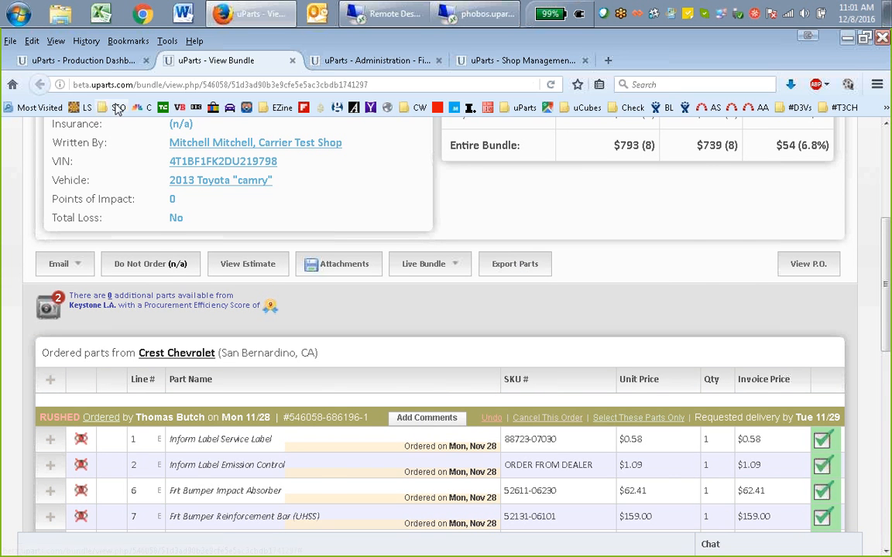
pyautogui.click(103, 62)
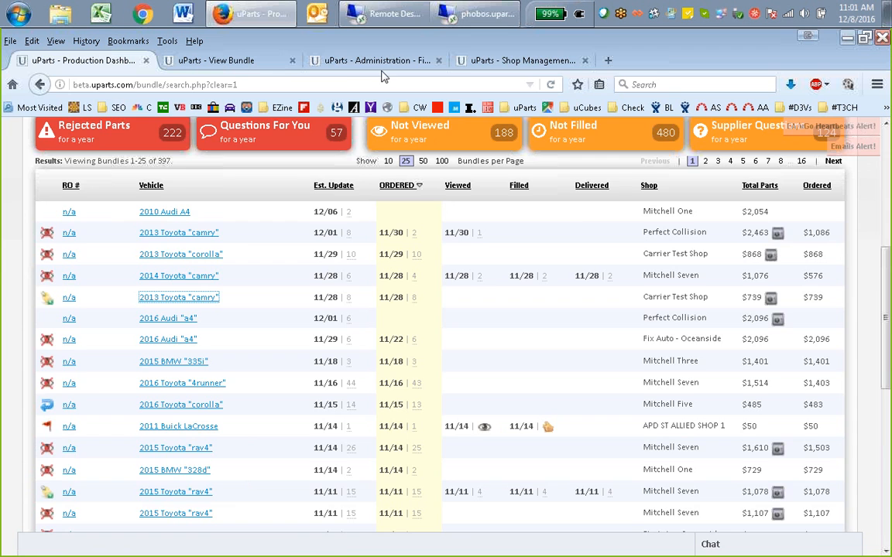
pyautogui.click(347, 63)
pyautogui.click(476, 62)
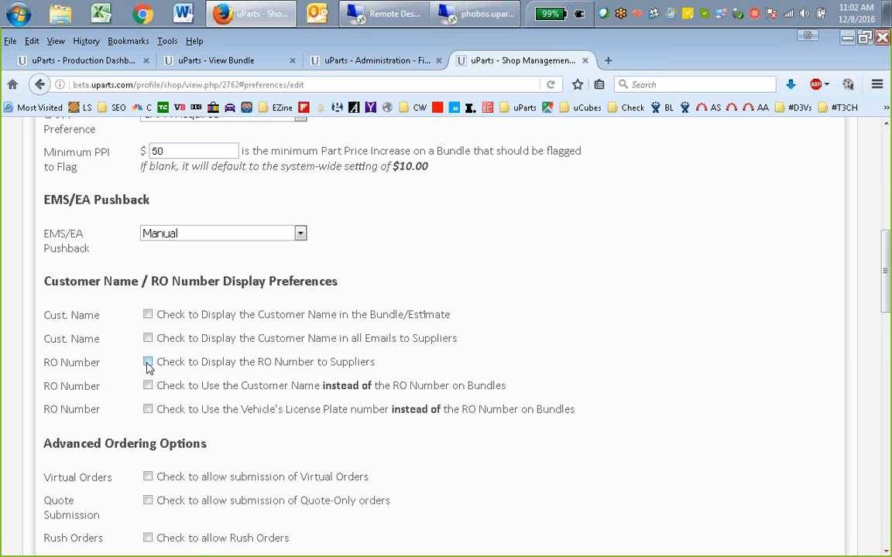
# Examine the customer name and RO number display preferences, the advanced ordering options and the Delivery Notification API setting
pyautogui.scroll(-3, 256, 329)
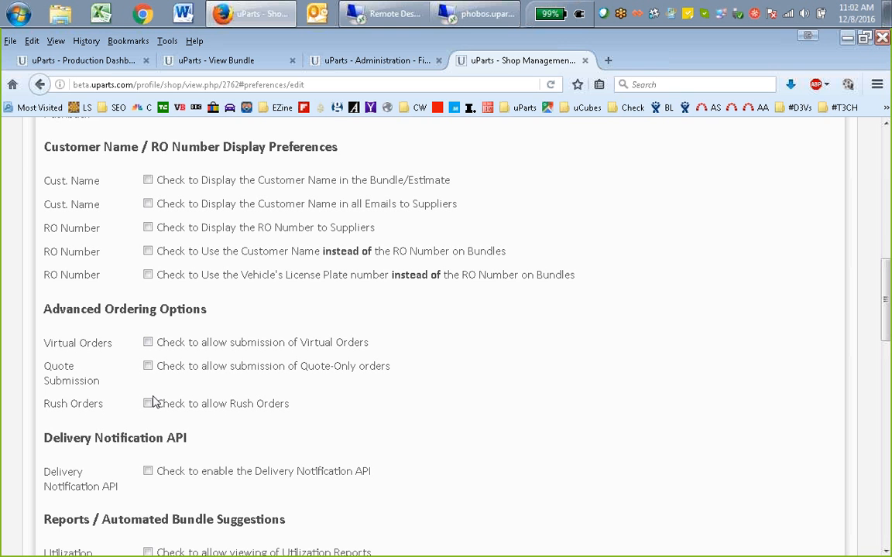
pyautogui.scroll(-2, 292, 342)
pyautogui.scroll(1, 292, 344)
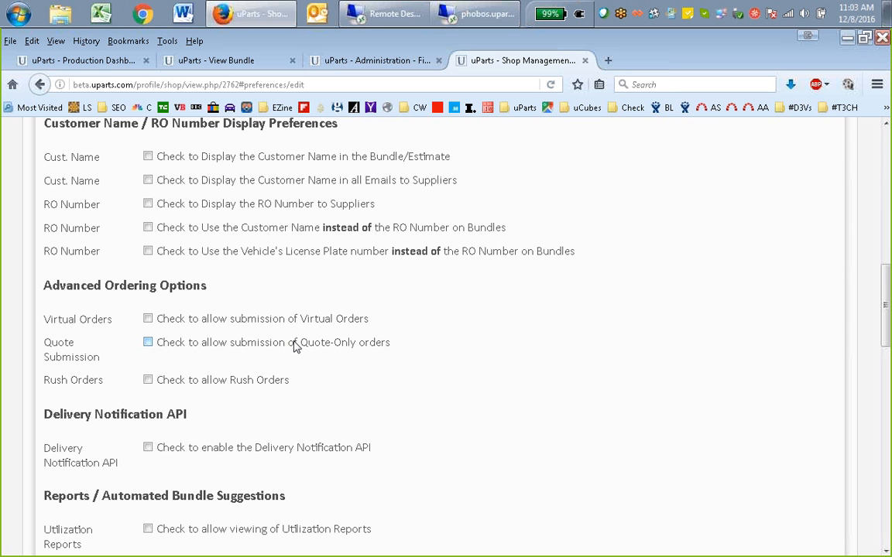
# Open Mitchell Seven's 2015 Toyota RAV4 bundle from the production dashboard and examine the Keystone L.A. front bumper impact absorber's invoice price history
pyautogui.click(78, 60)
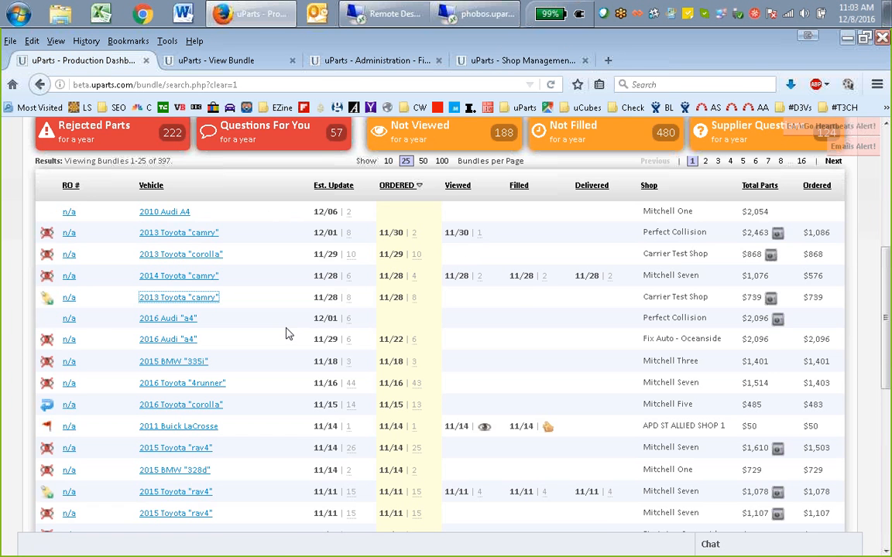
pyautogui.scroll(-3, 67, 327)
pyautogui.click(138, 371)
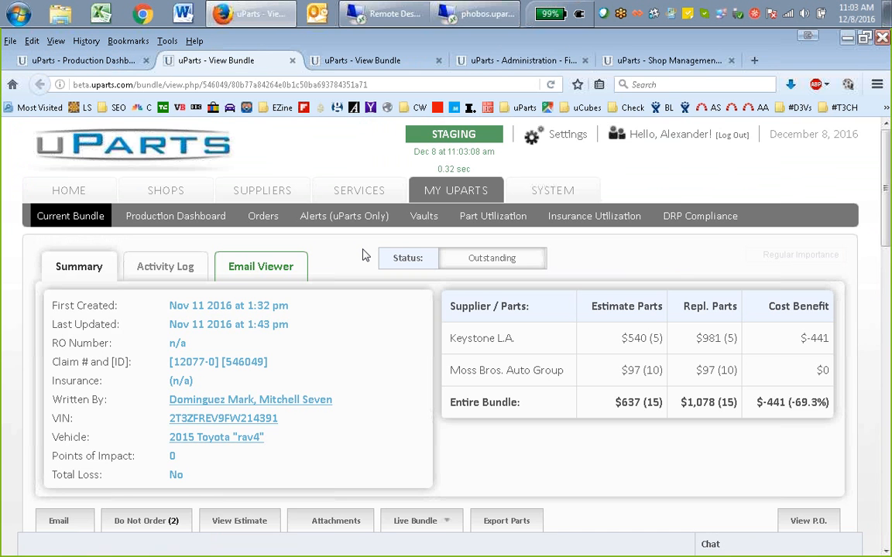
pyautogui.scroll(-3, 642, 312)
pyautogui.scroll(-3, 641, 312)
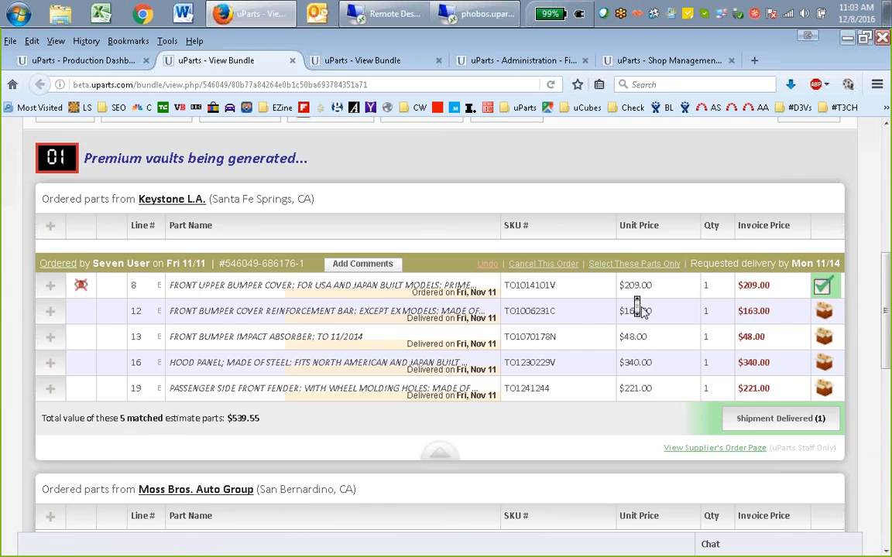
pyautogui.moveTo(750, 281)
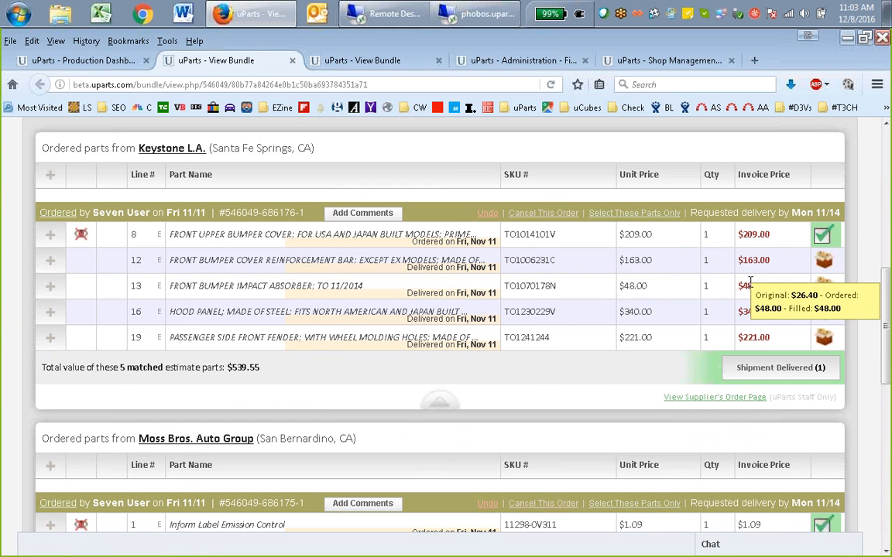
# Review the RAV4 bundle's ordered parts and invoice prices from Keystone L.A. and Moss Bros. Auto Group
pyautogui.scroll(-4, 749, 333)
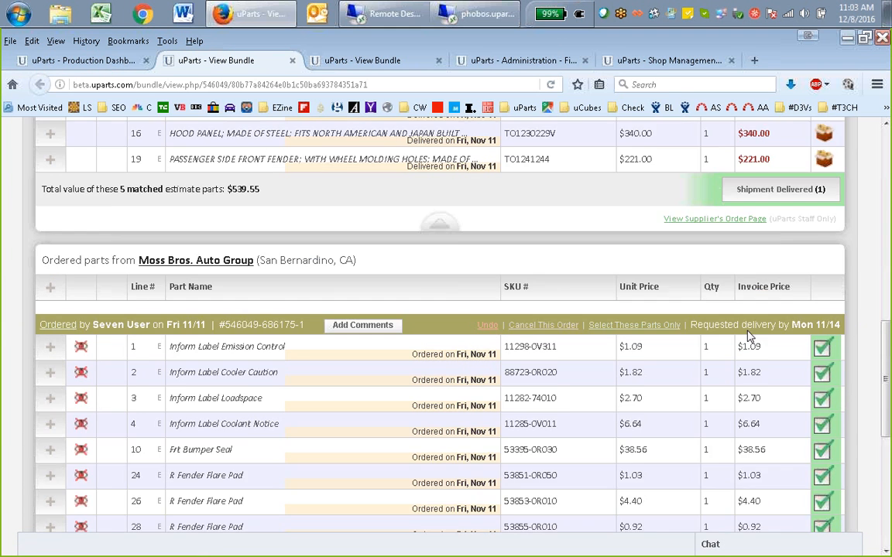
pyautogui.scroll(-2, 749, 335)
pyautogui.scroll(6, 749, 335)
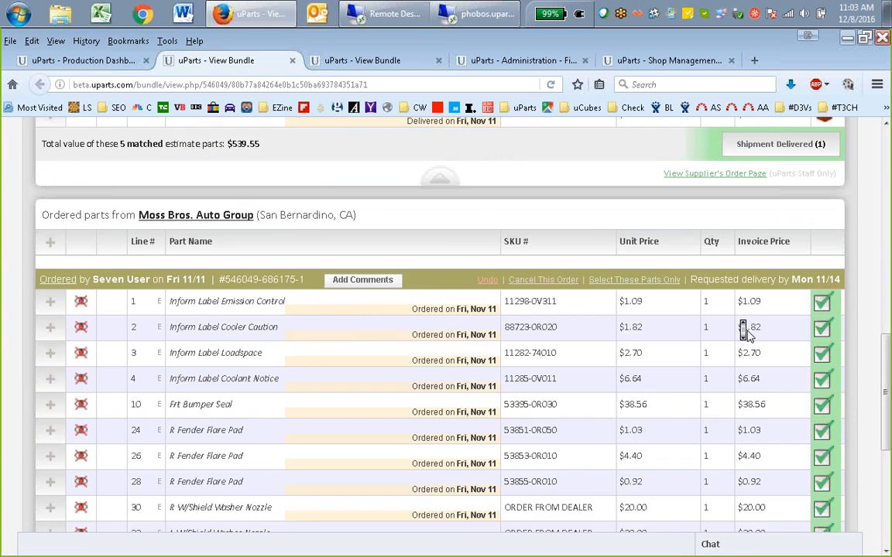
pyautogui.scroll(3, 749, 334)
pyautogui.scroll(-2, 724, 344)
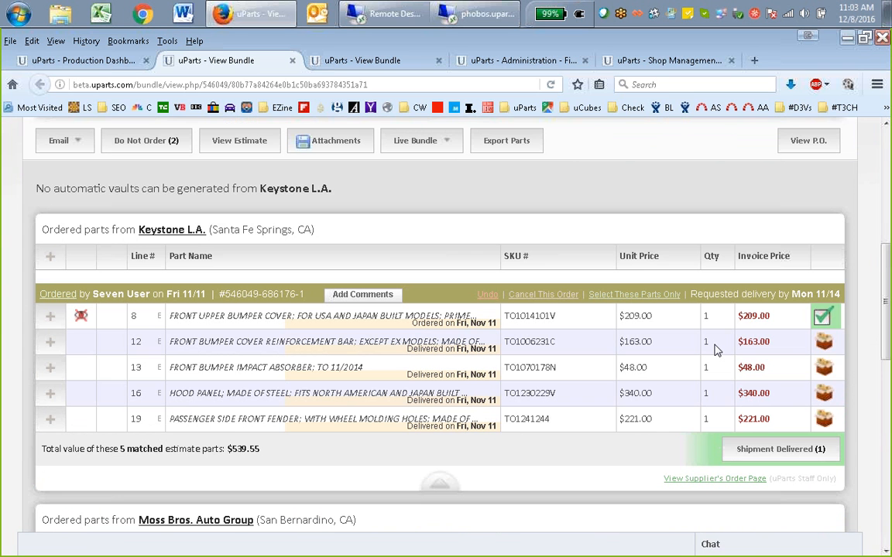
pyautogui.moveTo(745, 345)
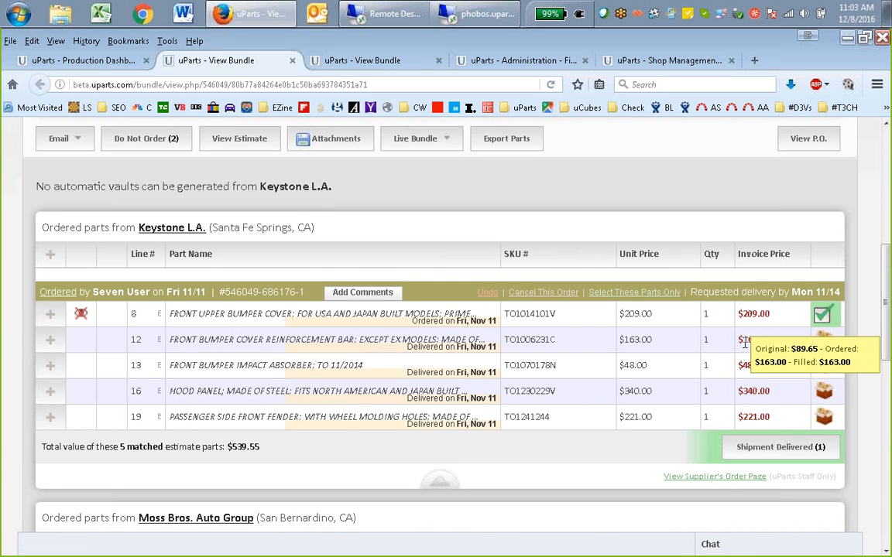
# Look through the production dashboard's bundle list, continuing to its second page
pyautogui.click(76, 60)
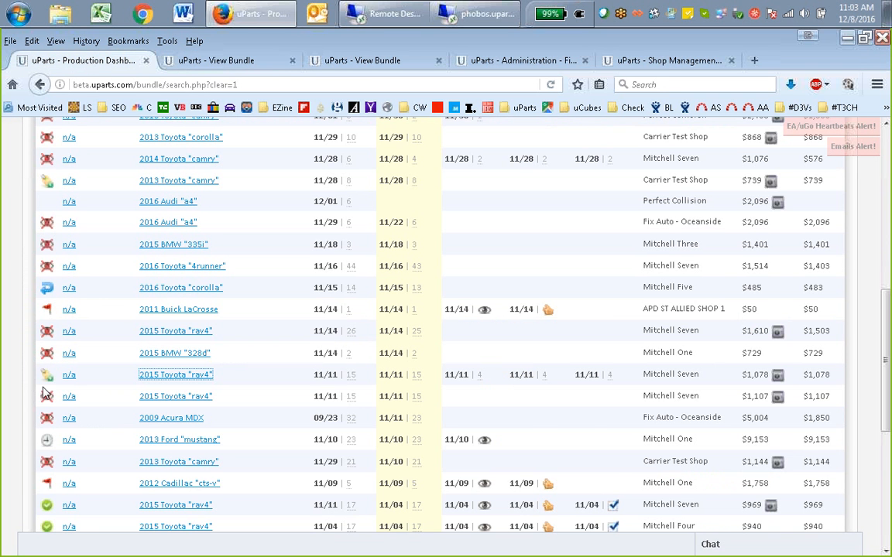
pyautogui.scroll(-3, 184, 269)
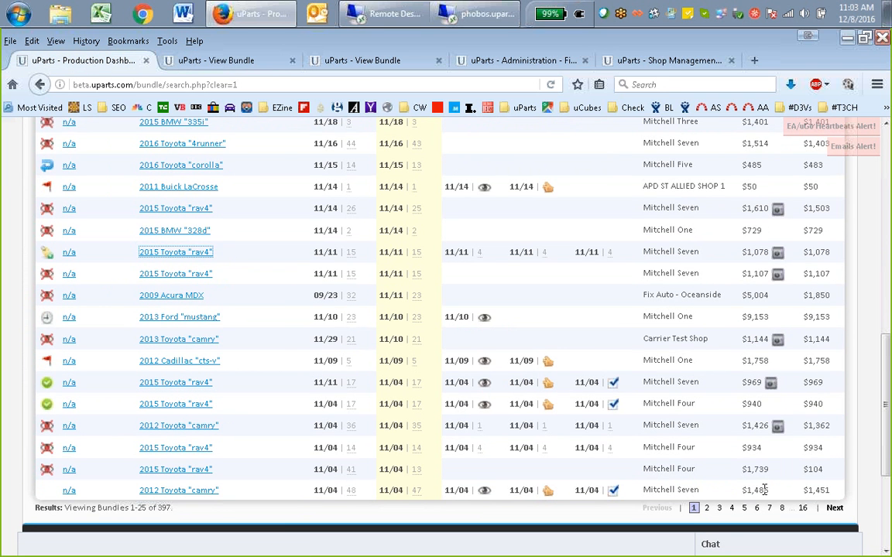
pyautogui.click(707, 508)
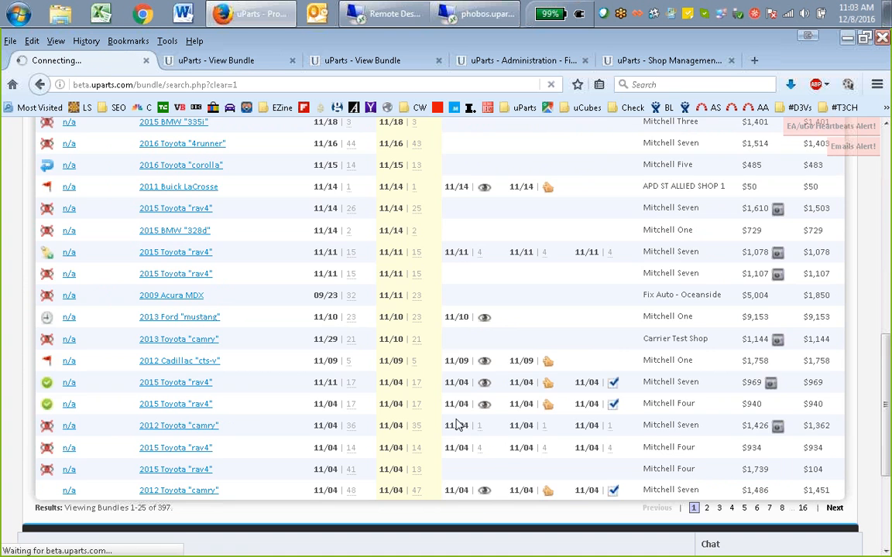
pyautogui.scroll(-14, 304, 317)
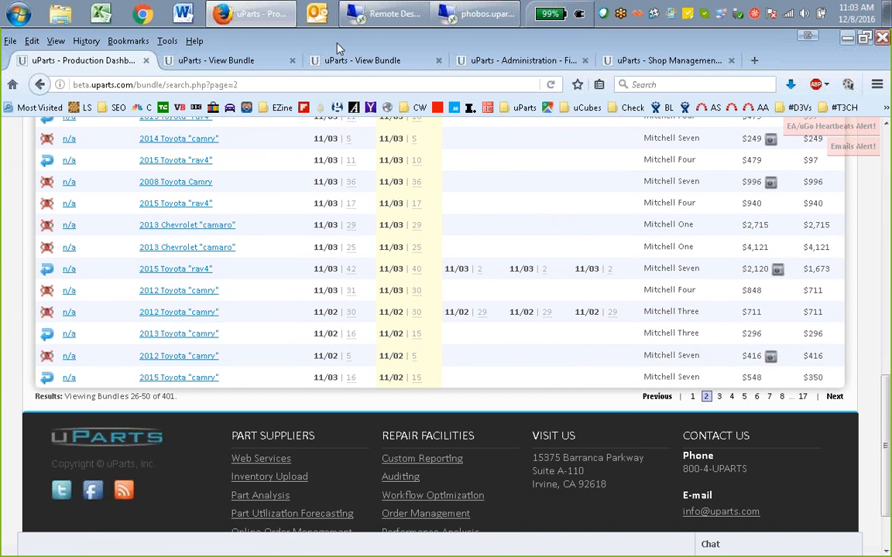
# Allow Rush Orders in the shop preferences' advanced ordering options and save the preferences
pyautogui.click(228, 60)
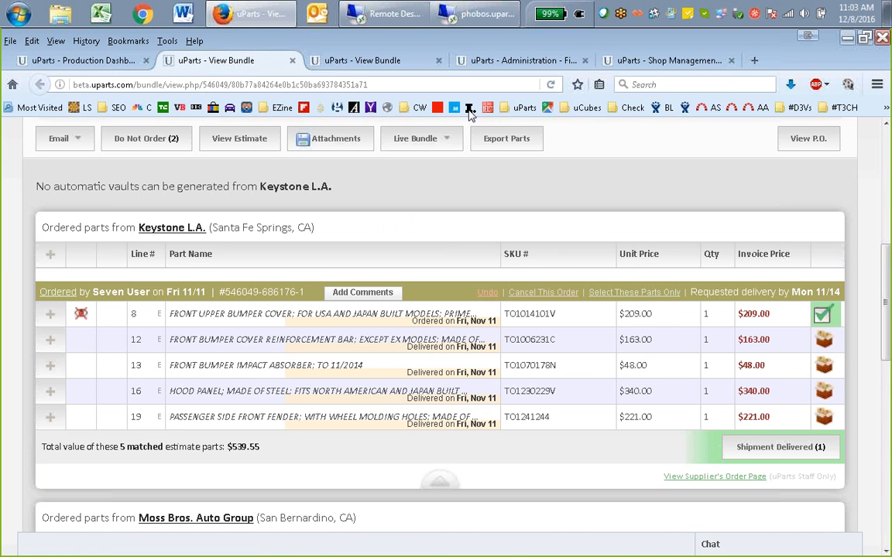
pyautogui.click(553, 60)
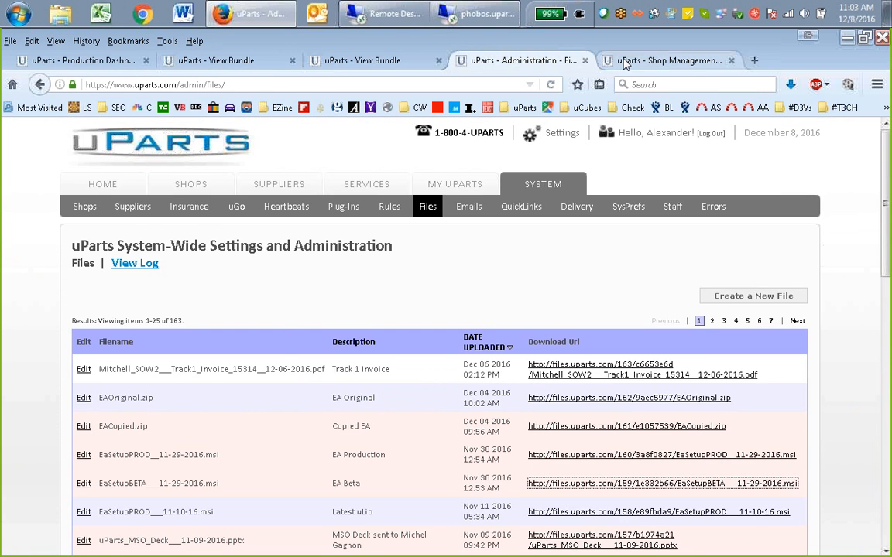
pyautogui.click(658, 61)
pyautogui.middleClick(522, 364)
pyautogui.scroll(-2, 526, 365)
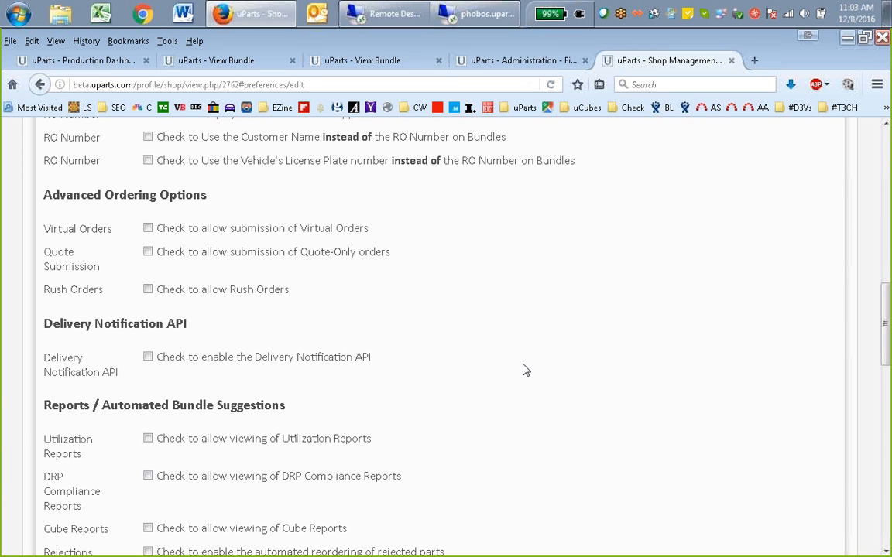
pyautogui.click(148, 289)
pyautogui.scroll(2, 464, 455)
pyautogui.scroll(-7, 464, 455)
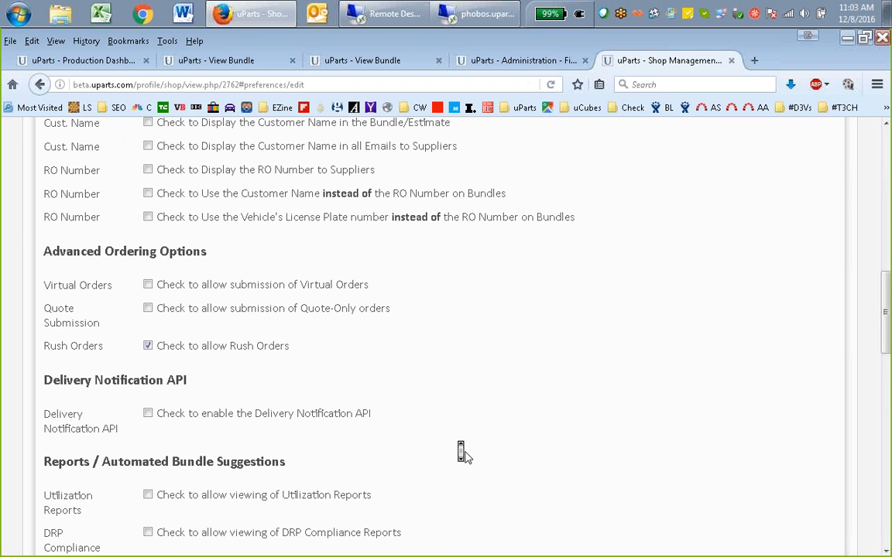
pyautogui.scroll(-5, 464, 457)
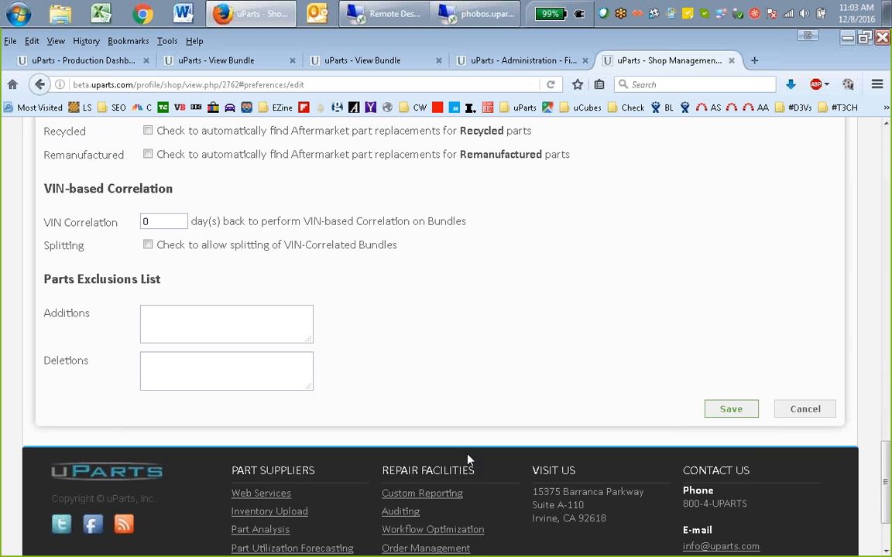
pyautogui.click(724, 404)
# Sort the production dashboard by estimate update and open Mitchell Three's second 2013 Honda Ridgeline bundle
pyautogui.click(272, 62)
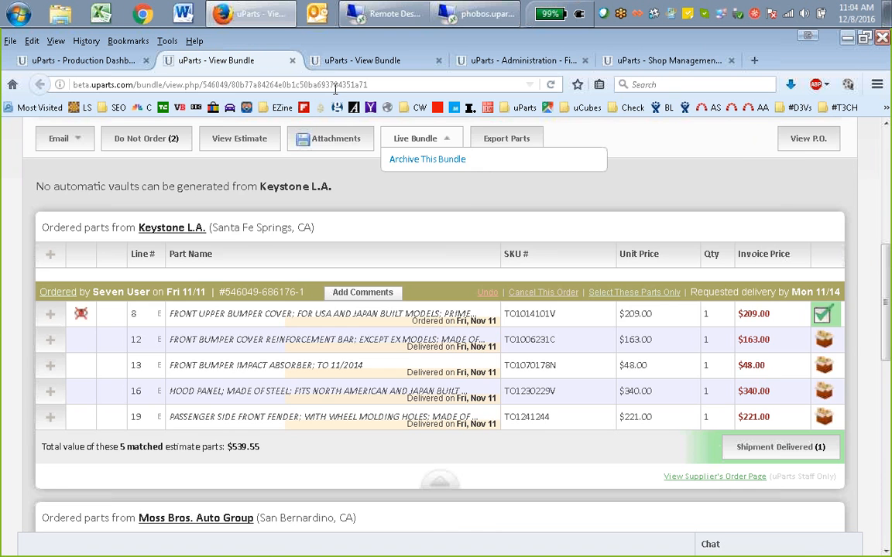
pyautogui.scroll(5, 270, 229)
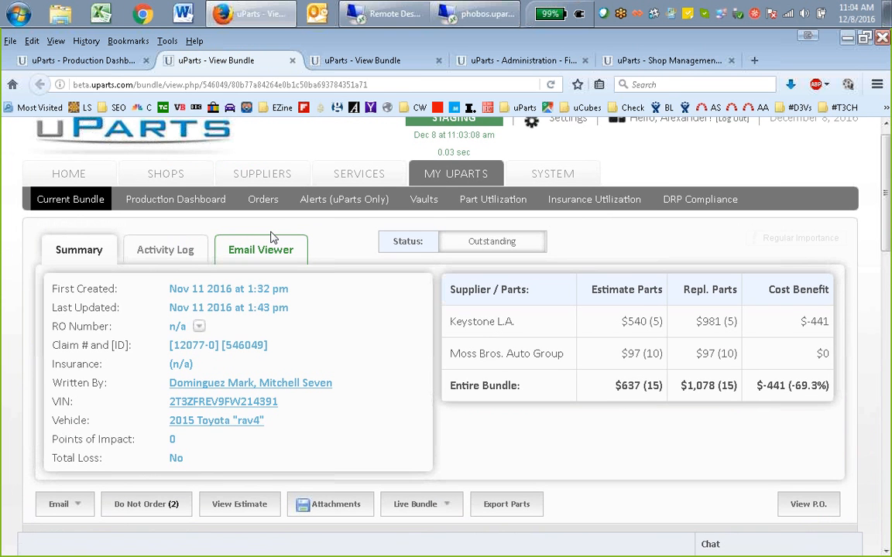
pyautogui.click(77, 60)
pyautogui.scroll(2, 245, 262)
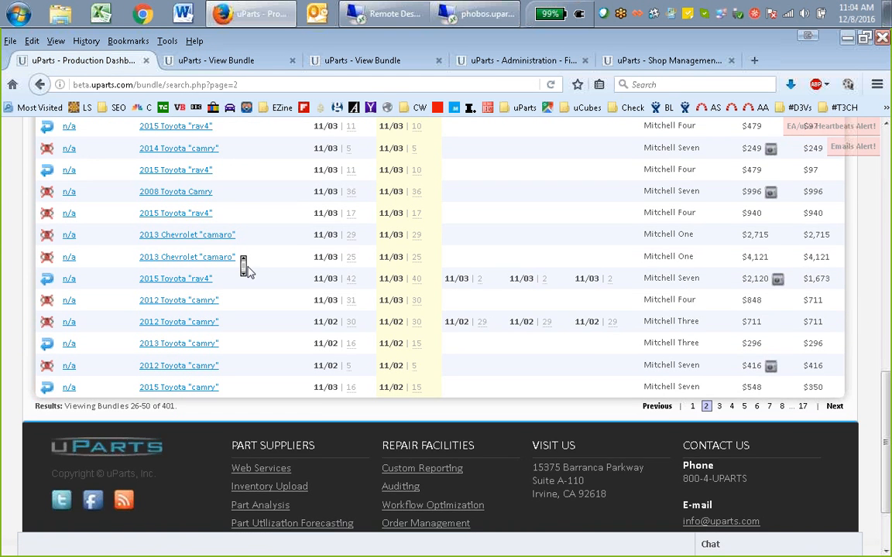
pyautogui.scroll(5, 266, 255)
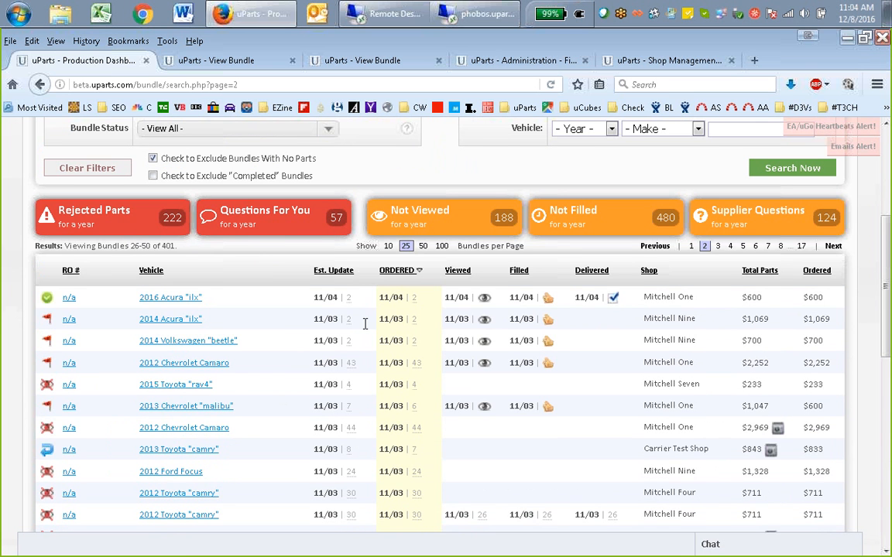
pyautogui.click(334, 270)
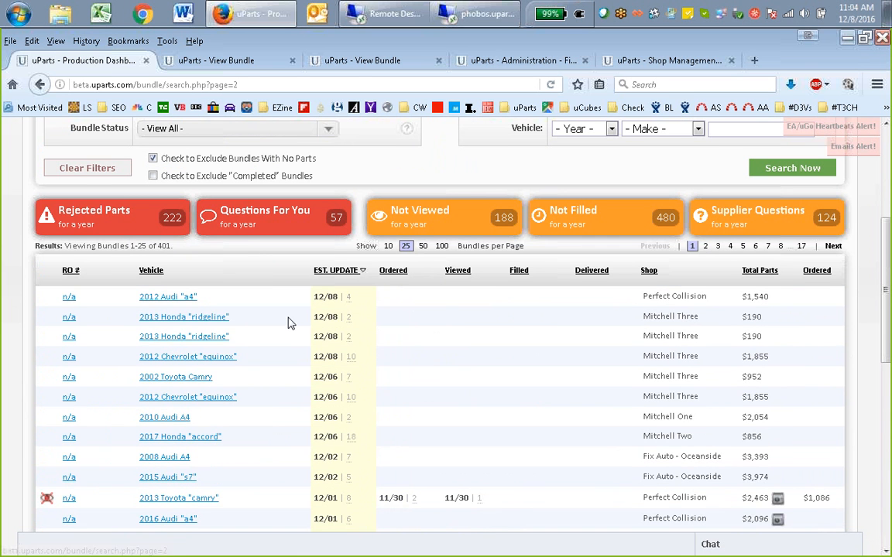
pyautogui.click(226, 336)
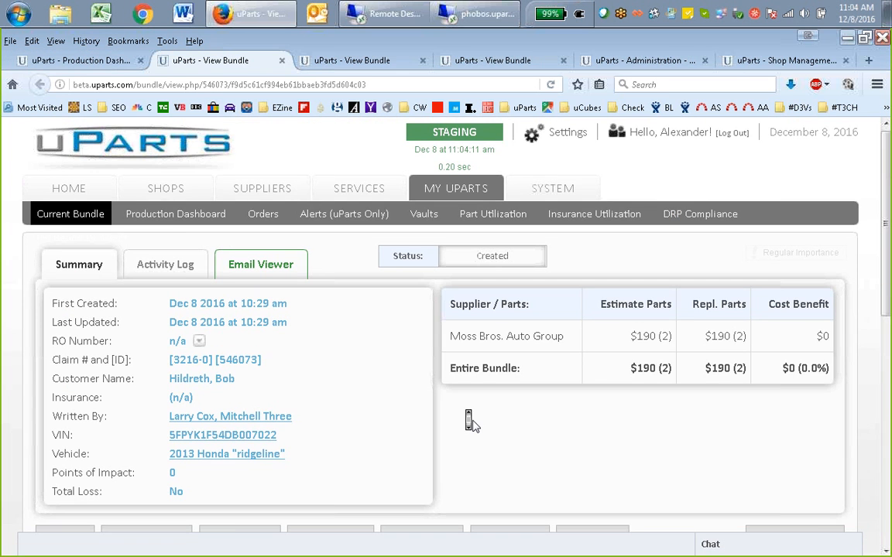
# Examine the send-order confirmation for the Ridgeline bundle's Moss Bros. Auto Group parts and cancel it without ordering
pyautogui.scroll(-3, 470, 418)
pyautogui.click(753, 330)
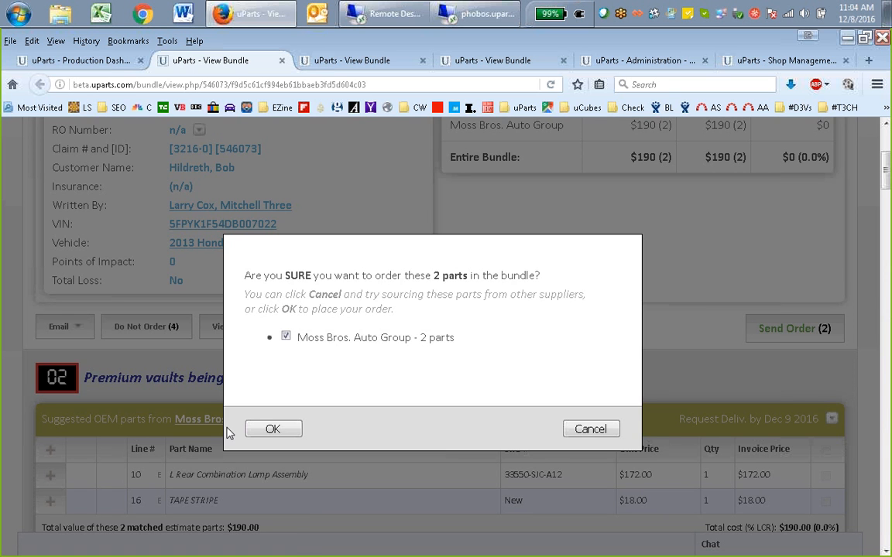
pyautogui.click(592, 432)
pyautogui.scroll(5, 470, 338)
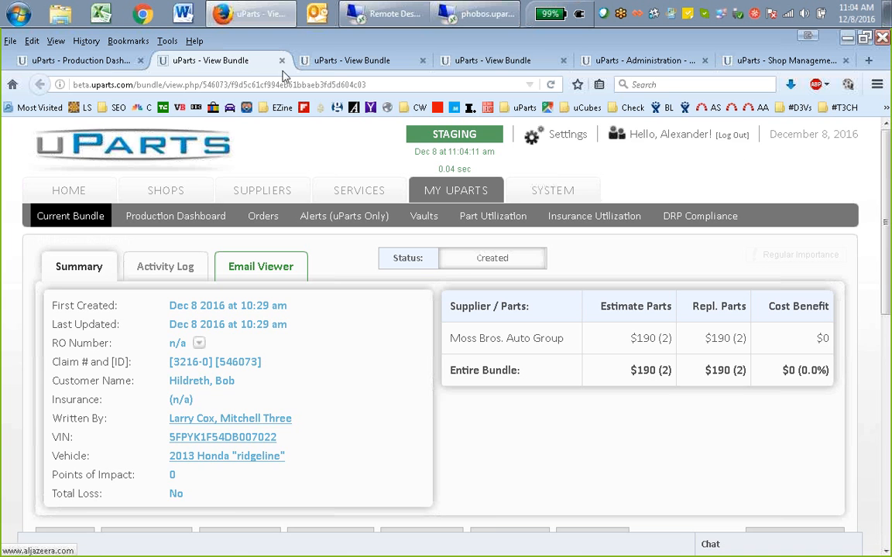
# Review the Camry bundle's rushed Crest Chevrolet order and the other open bundles, and close the administration files page
pyautogui.click(496, 60)
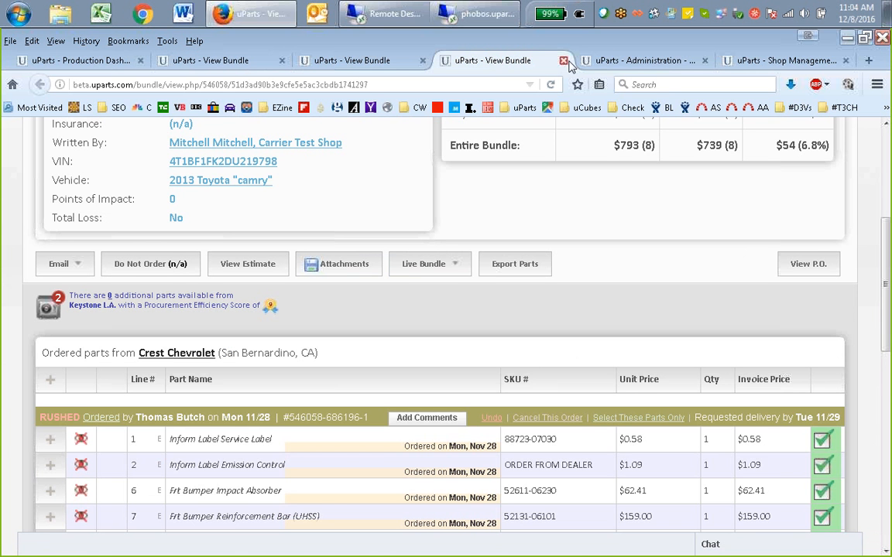
pyautogui.click(623, 65)
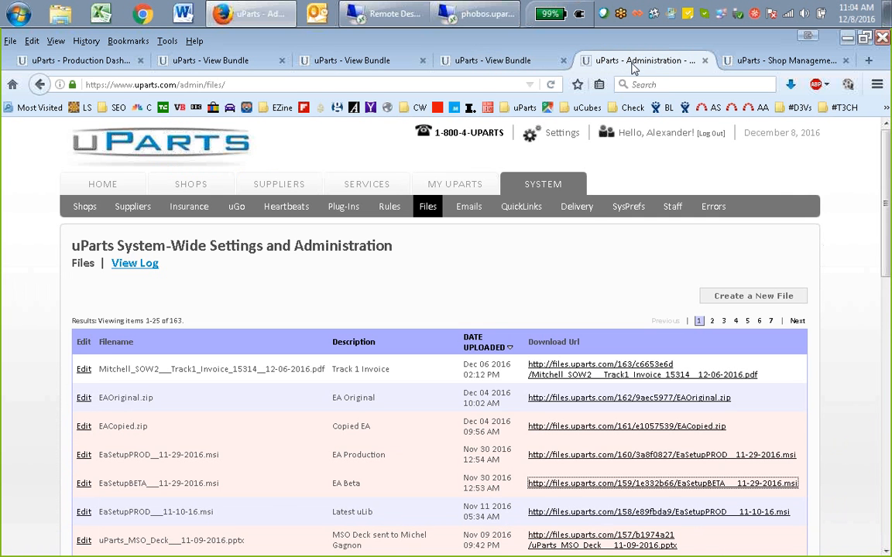
pyautogui.click(481, 62)
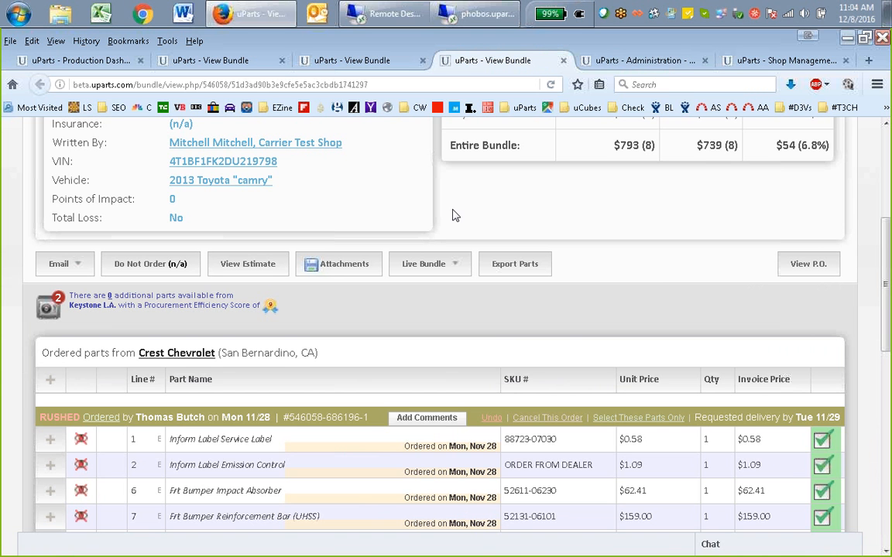
pyautogui.click(363, 61)
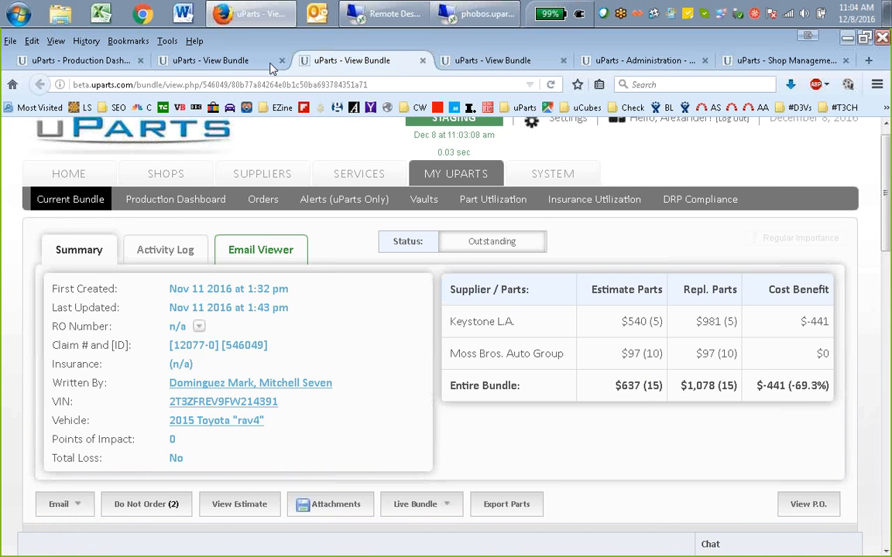
pyautogui.click(246, 62)
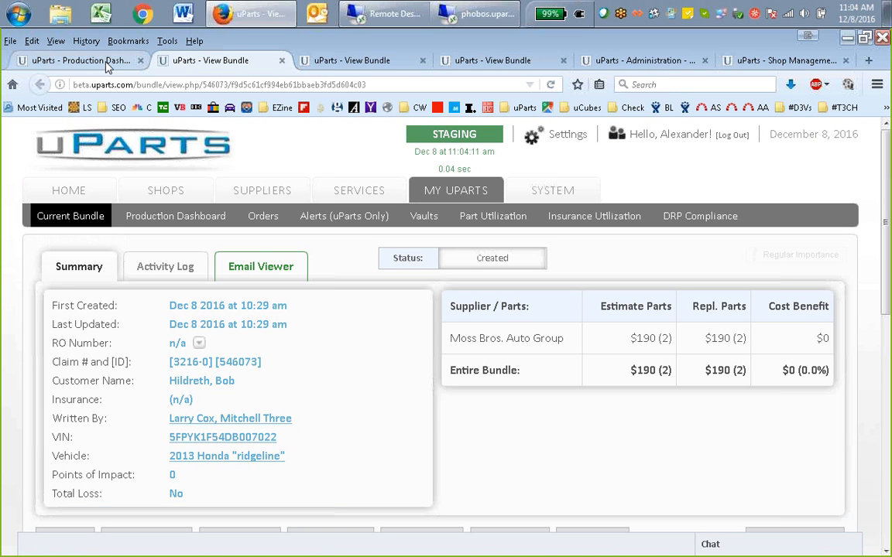
pyautogui.click(598, 58)
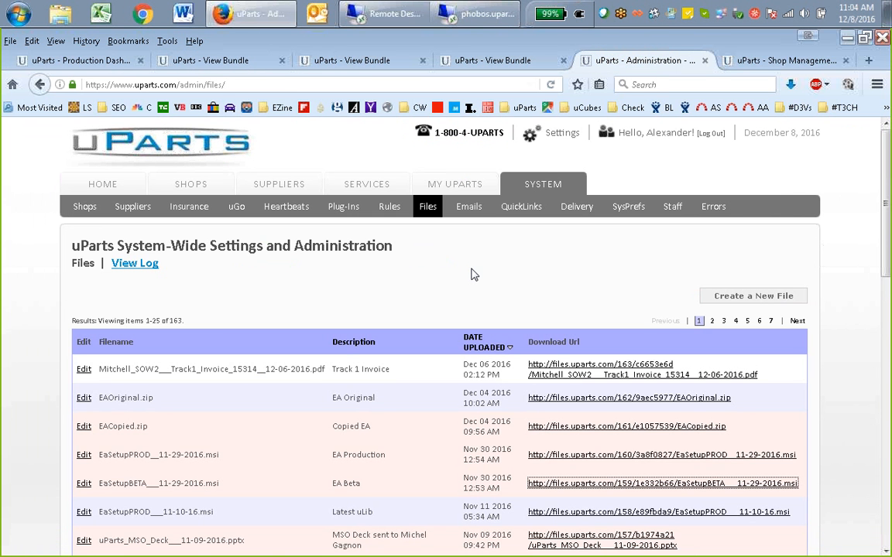
pyautogui.click(704, 60)
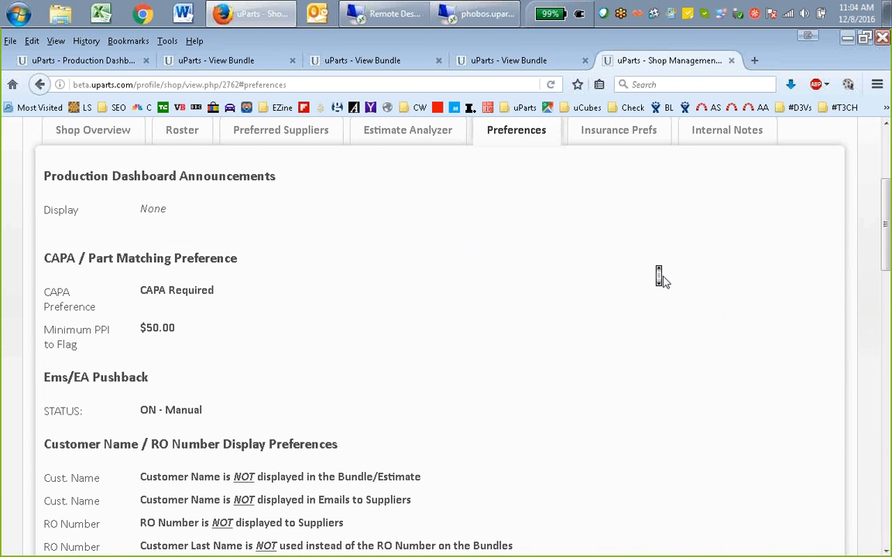
# Review the saved shop preferences, reopen them for editing and disallow Rush Orders
pyautogui.scroll(-3, 660, 277)
pyautogui.scroll(-7, 660, 277)
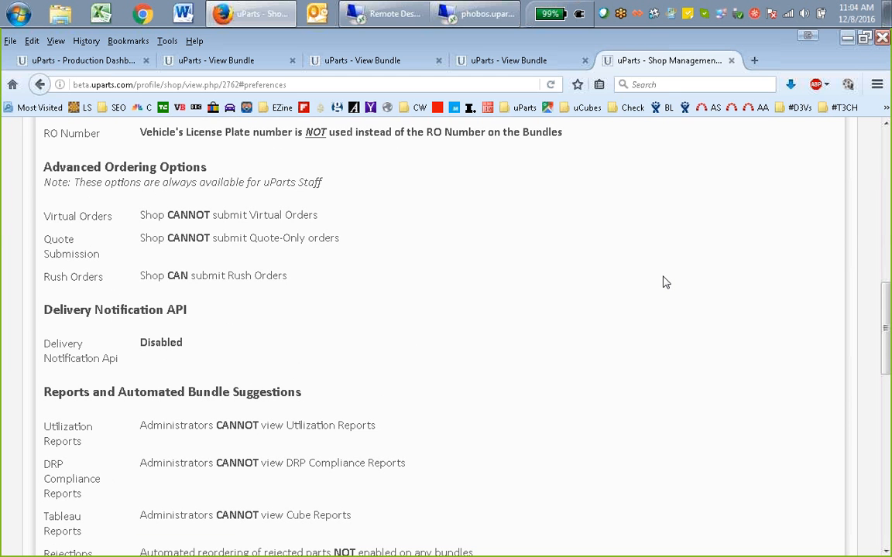
pyautogui.middleClick(609, 370)
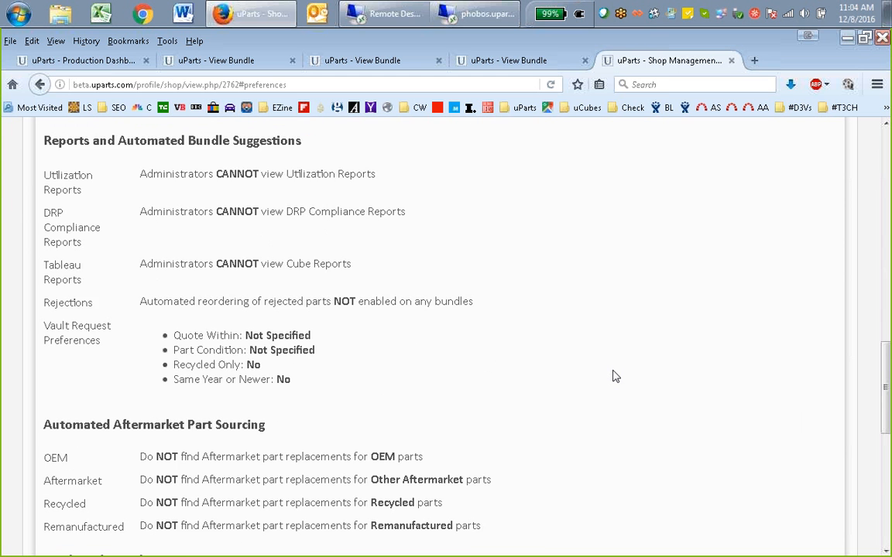
pyautogui.scroll(-5, 613, 375)
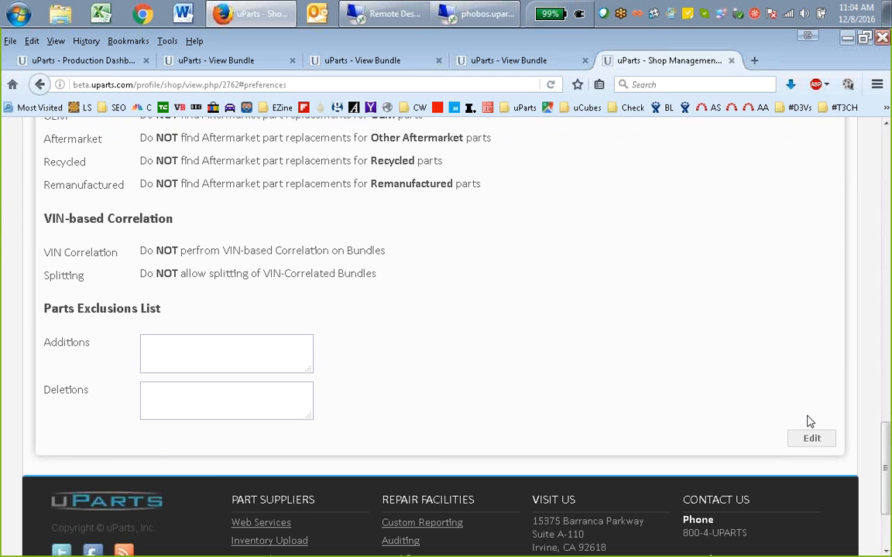
pyautogui.click(807, 439)
pyautogui.middleClick(685, 350)
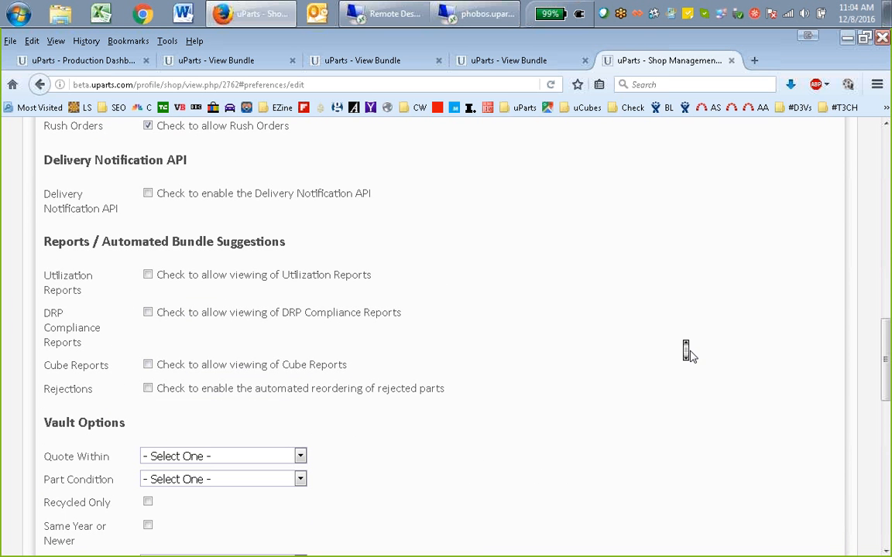
pyautogui.scroll(5, 690, 351)
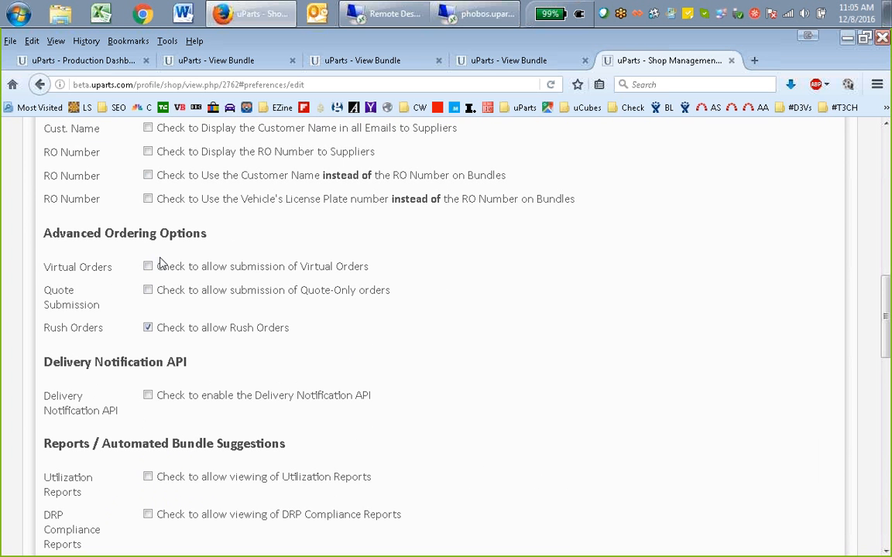
pyautogui.click(147, 327)
pyautogui.click(148, 266)
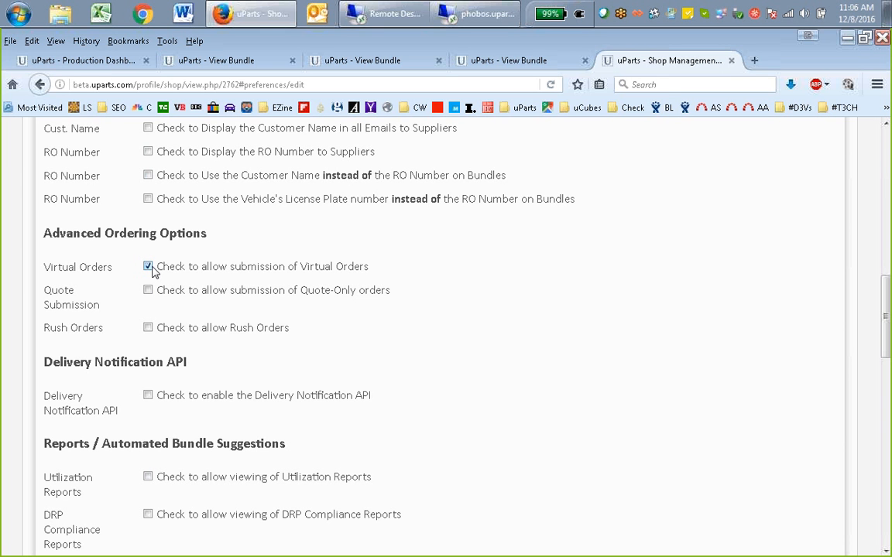
# Review the Delivery Notification API and Reports / Automated Bundle Suggestions sections of the shop preferences
pyautogui.middleClick(456, 303)
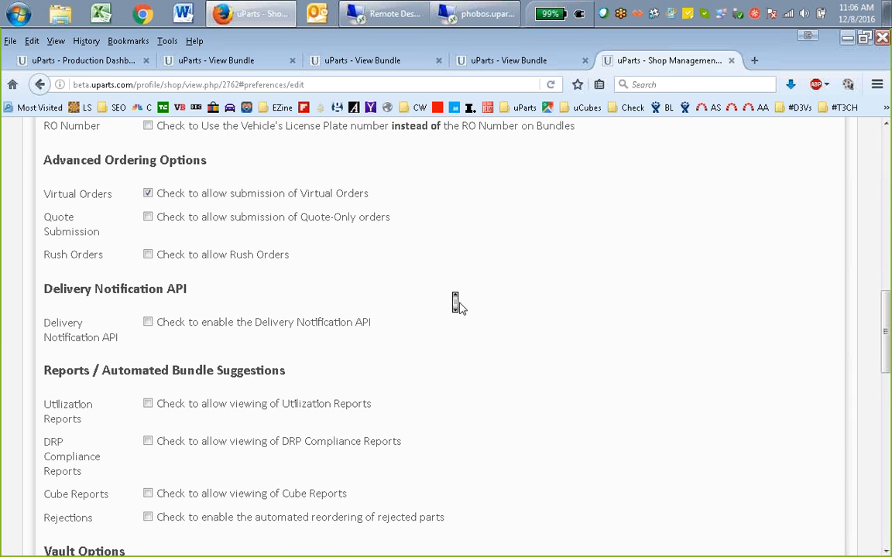
pyautogui.middleClick(459, 304)
pyautogui.middleClick(563, 332)
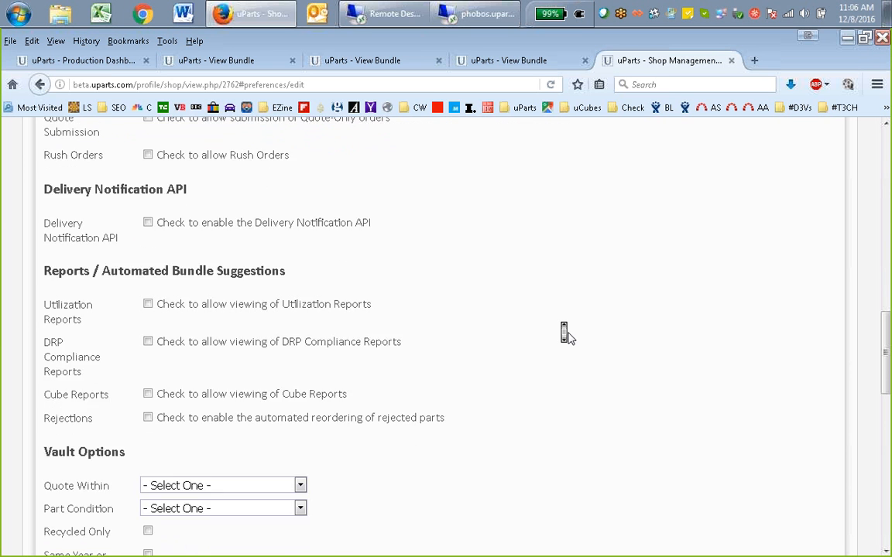
pyautogui.middleClick(570, 339)
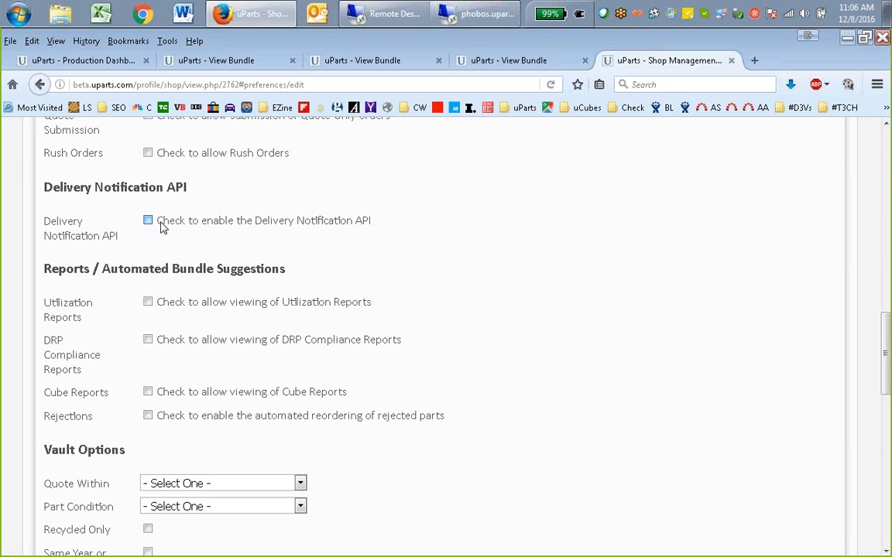
pyautogui.moveTo(159, 223); pyautogui.dragTo(369, 242)
pyautogui.scroll(-3, 378, 241)
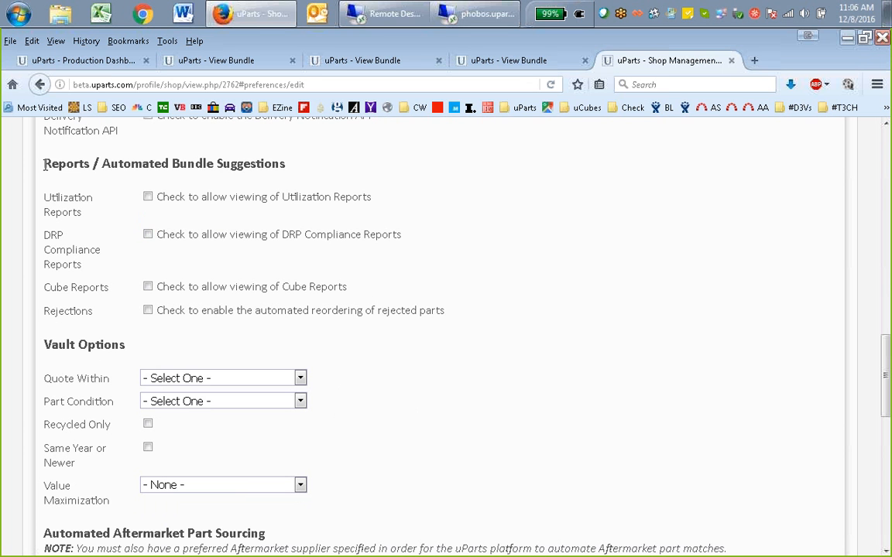
pyautogui.moveTo(44, 164); pyautogui.dragTo(291, 175)
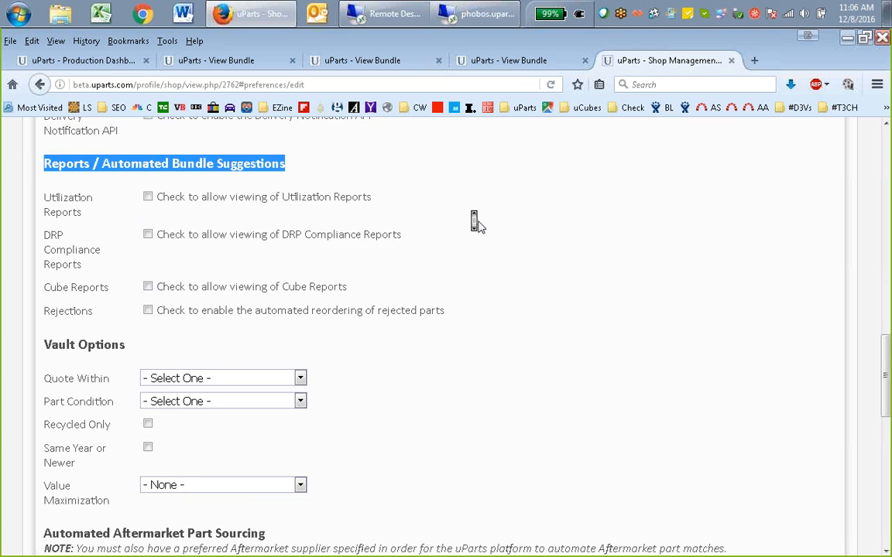
pyautogui.scroll(2, 475, 222)
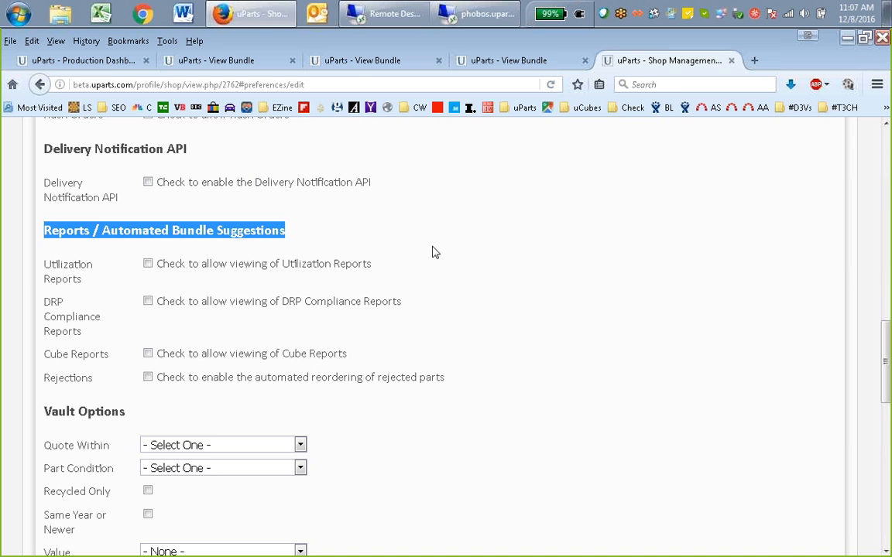
# Close the 2013 Honda Ridgeline bundle and review the supplier orders in the 2015 Toyota RAV4 bundle
pyautogui.click(242, 60)
pyautogui.scroll(-5, 641, 272)
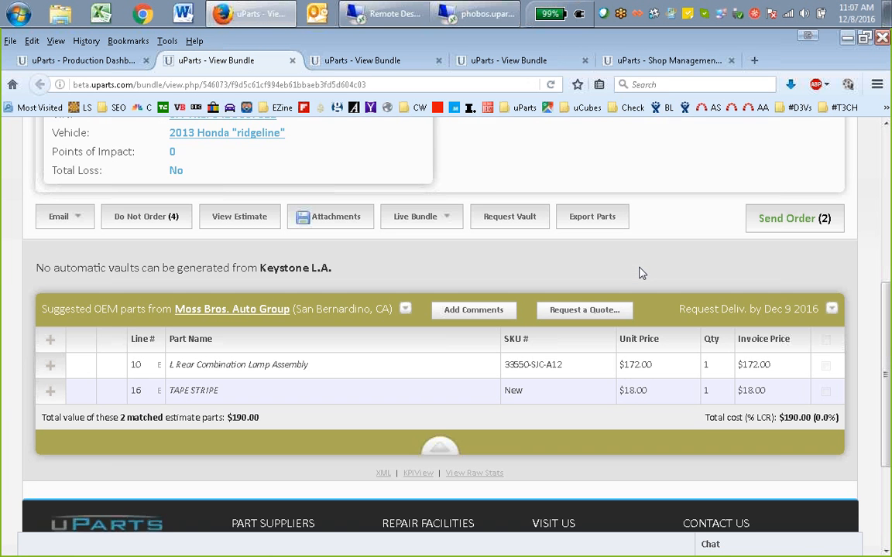
pyautogui.scroll(-2, 641, 272)
pyautogui.scroll(2, 637, 267)
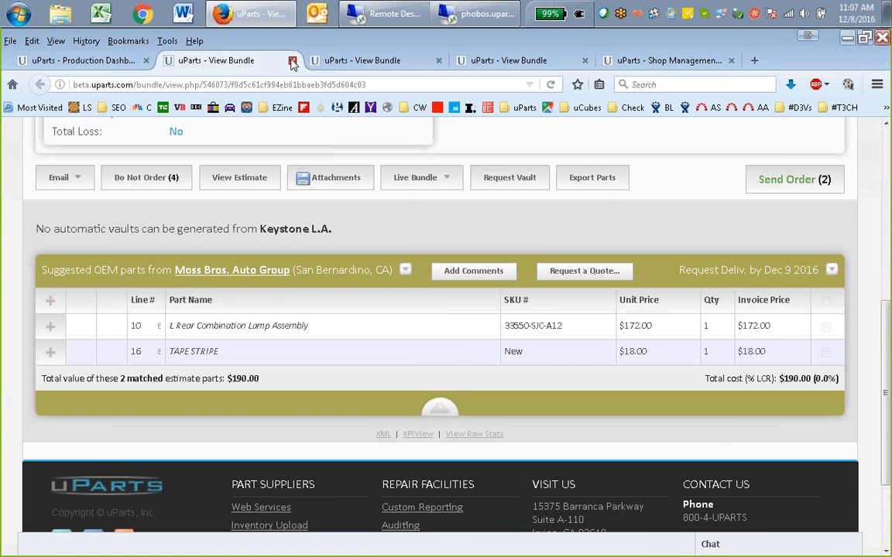
pyautogui.click(293, 61)
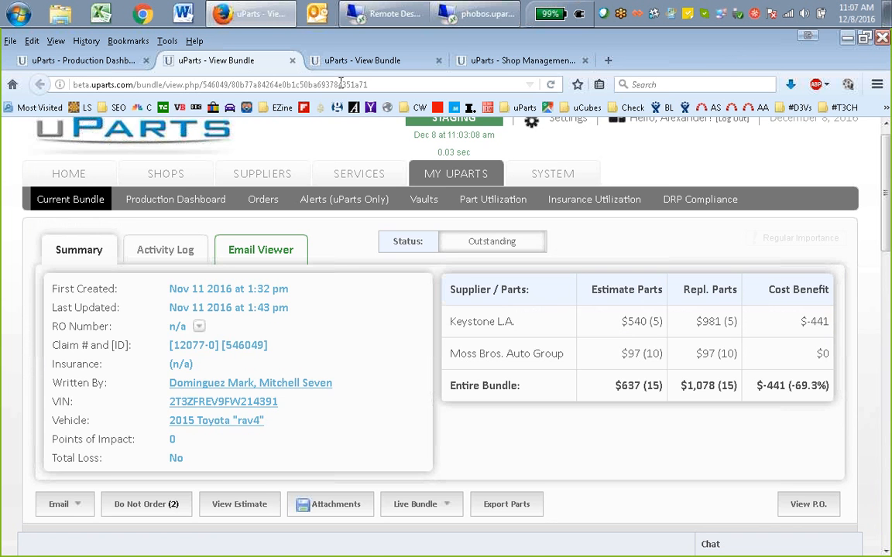
pyautogui.click(523, 311)
pyautogui.scroll(-2, 650, 325)
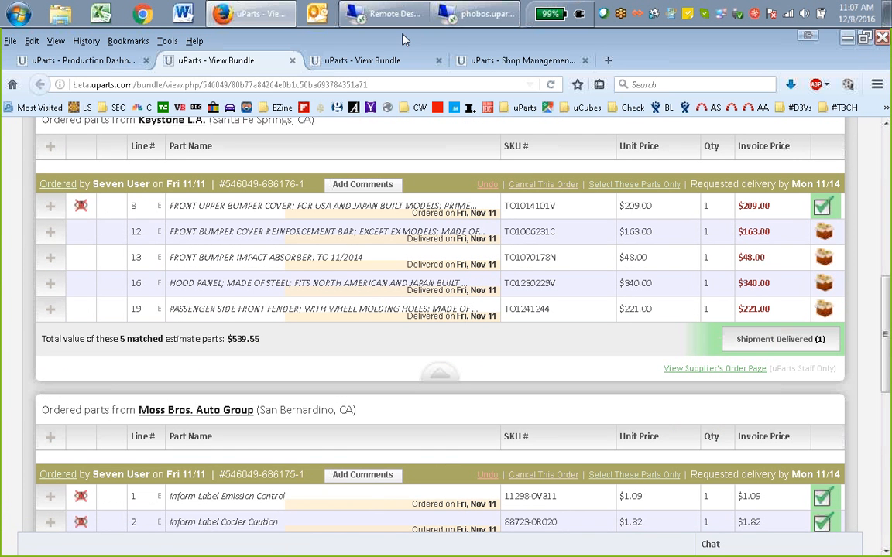
# Return to Perfect Collision's preferences and enable the automated reordering of rejected parts
pyautogui.click(493, 61)
pyautogui.scroll(-1, 551, 293)
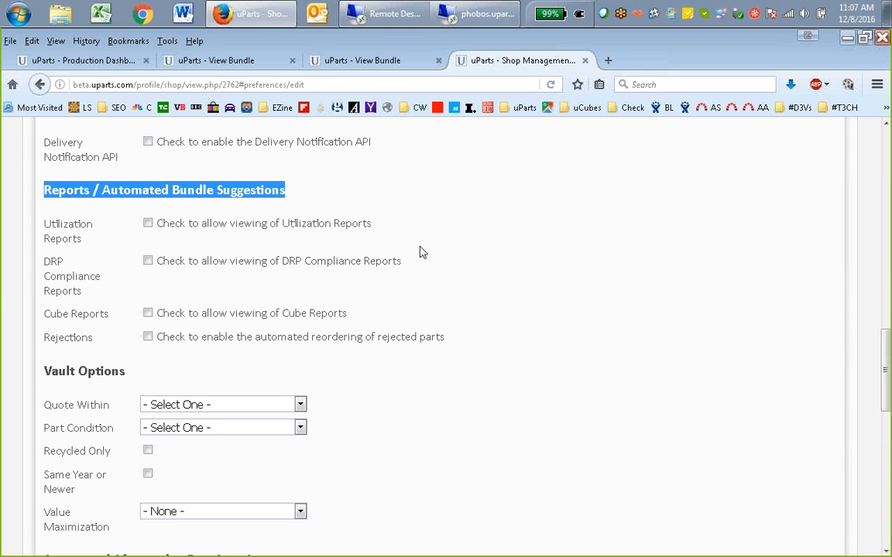
pyautogui.click(148, 336)
pyautogui.scroll(-1, 467, 294)
pyautogui.scroll(-1, 466, 294)
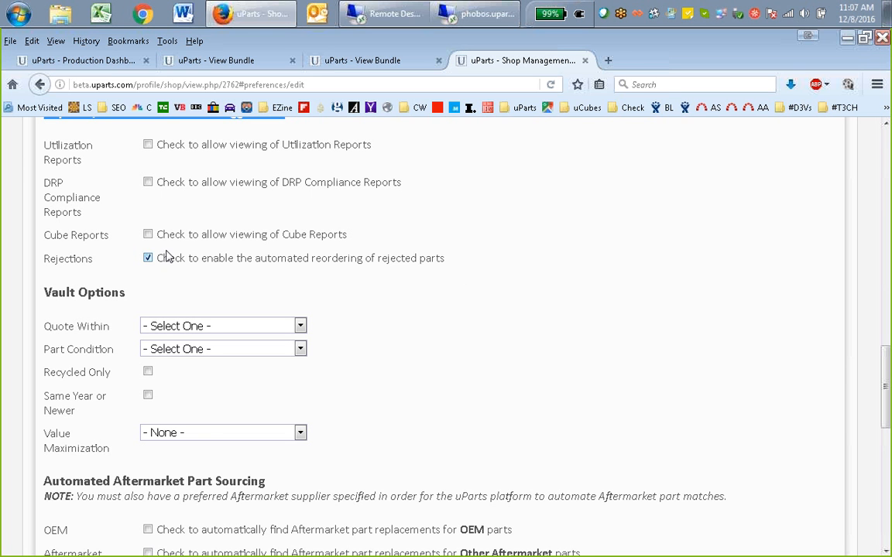
# Examine the Quote Within and Part Condition choices under Vault Options without selecting any
pyautogui.middleClick(440, 245)
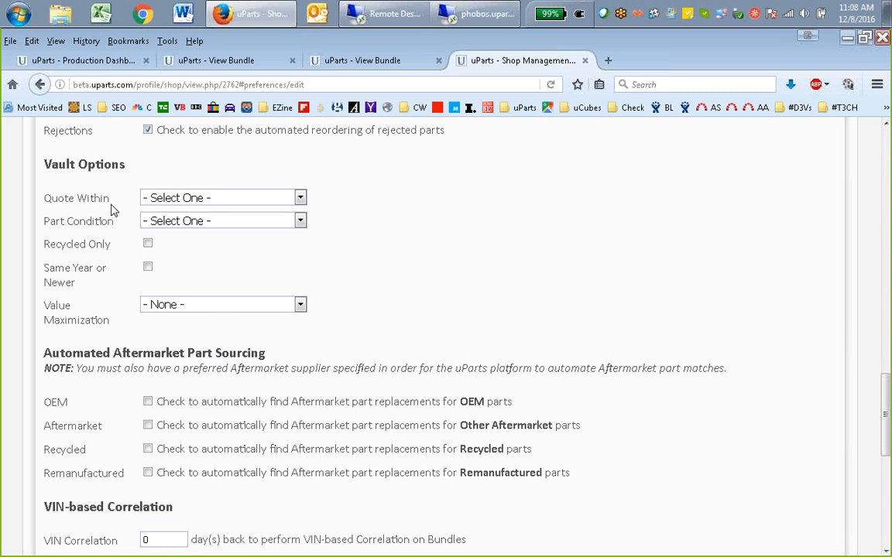
pyautogui.moveTo(41, 163); pyautogui.dragTo(131, 158)
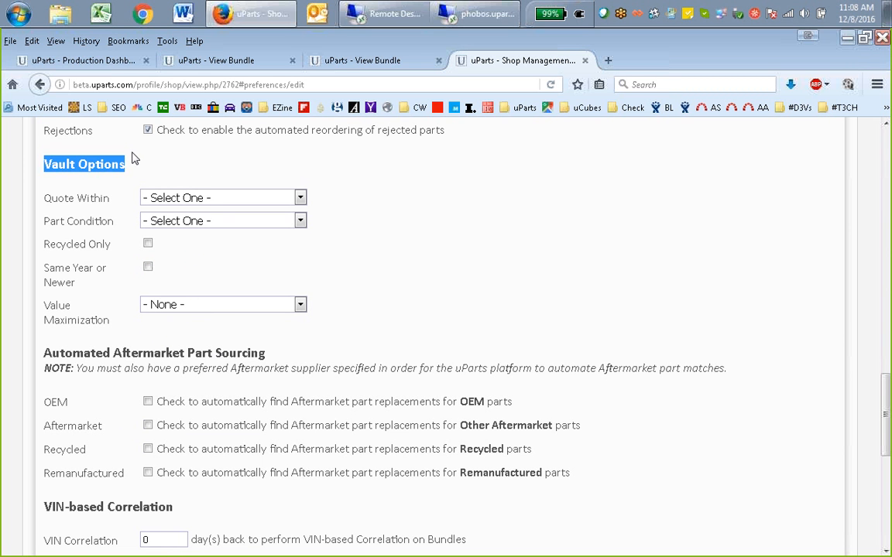
pyautogui.click(133, 159)
pyautogui.click(190, 199)
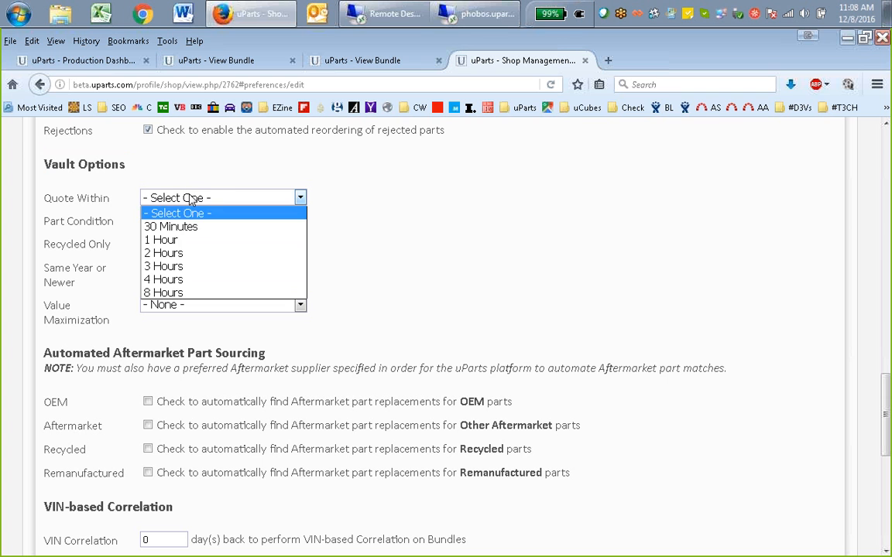
pyautogui.click(189, 198)
pyautogui.click(191, 222)
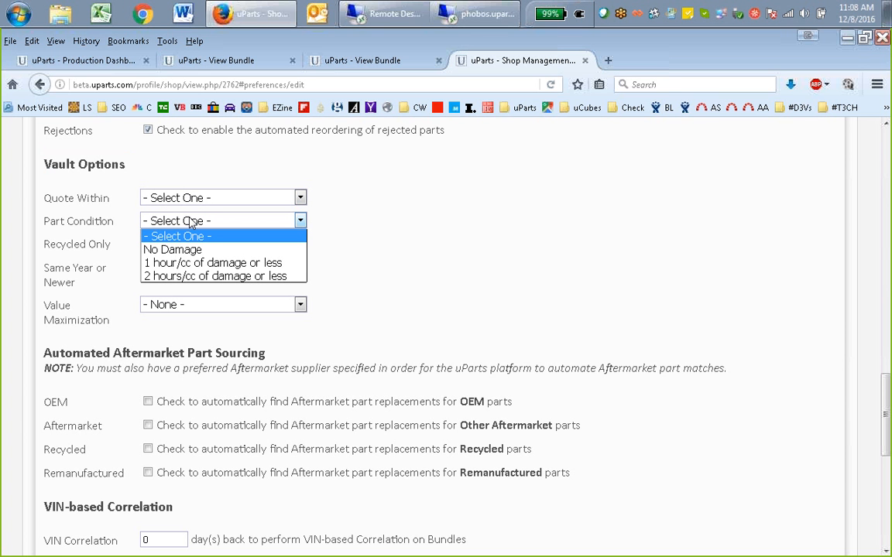
pyautogui.click(191, 222)
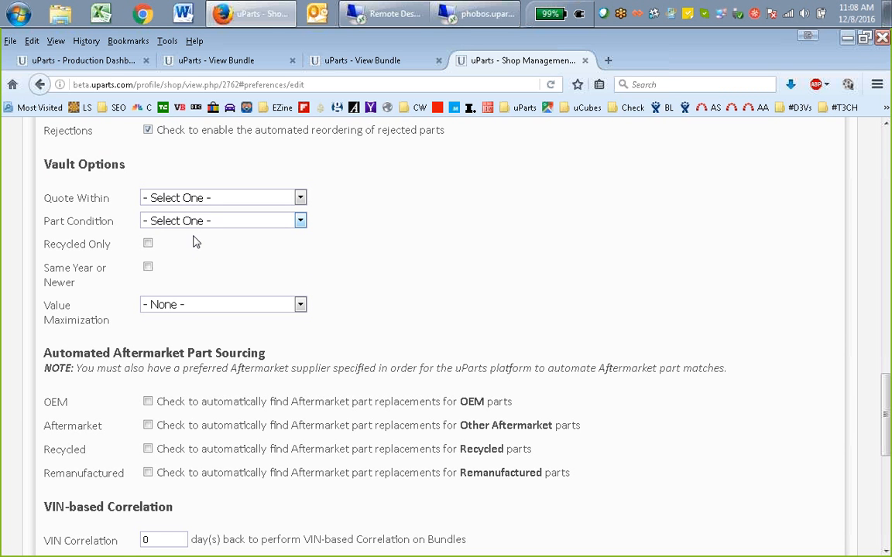
# Examine the Recycled Only option and the Value Maximization choices under Vault Options, leaving both as they are
pyautogui.click(148, 244)
pyautogui.click(148, 244)
pyautogui.click(244, 306)
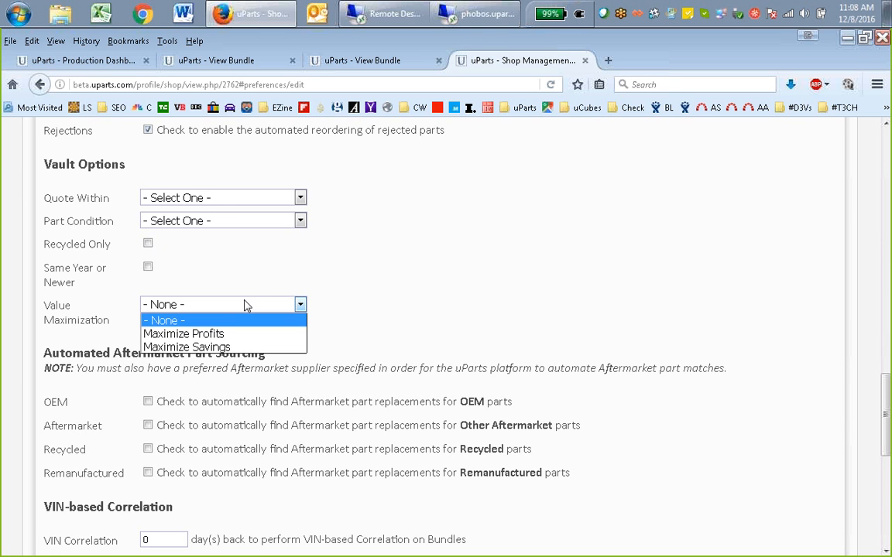
pyautogui.click(245, 305)
pyautogui.click(259, 308)
pyautogui.click(259, 308)
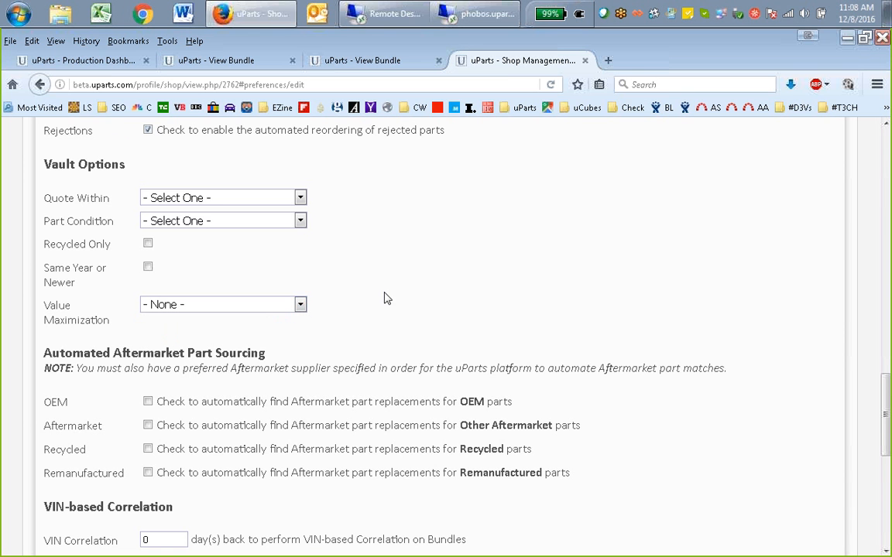
# Examine the Automated Aftermarket Part Sourcing options for OEM and Other Aftermarket parts
pyautogui.scroll(-2, 387, 299)
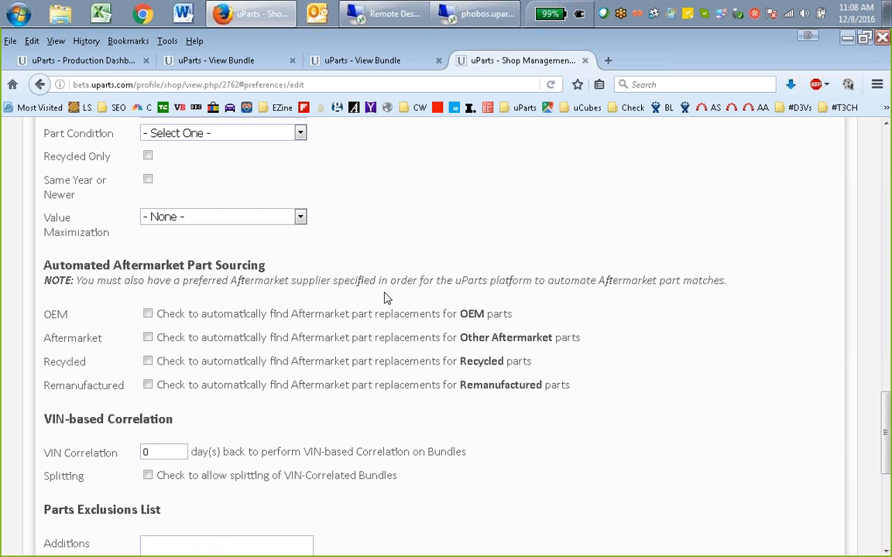
pyautogui.scroll(-2, 585, 290)
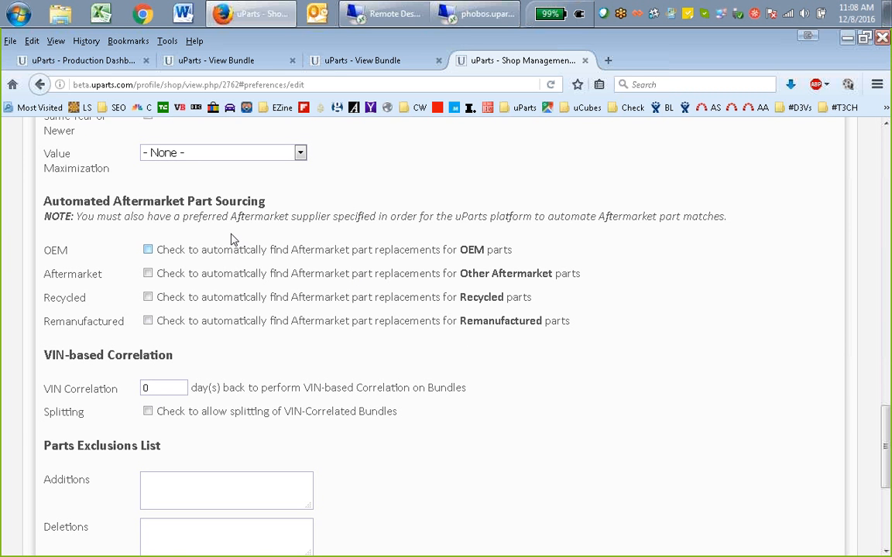
pyautogui.doubleClick(323, 255)
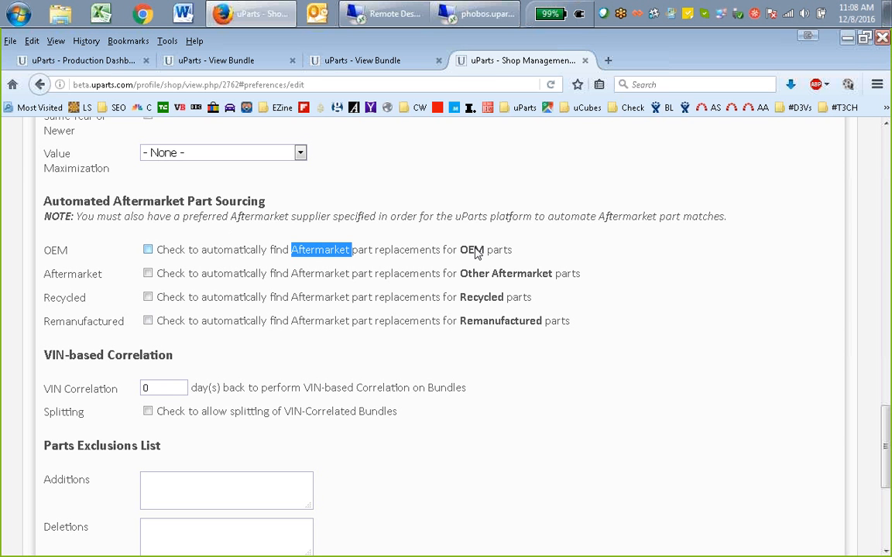
pyautogui.doubleClick(315, 279)
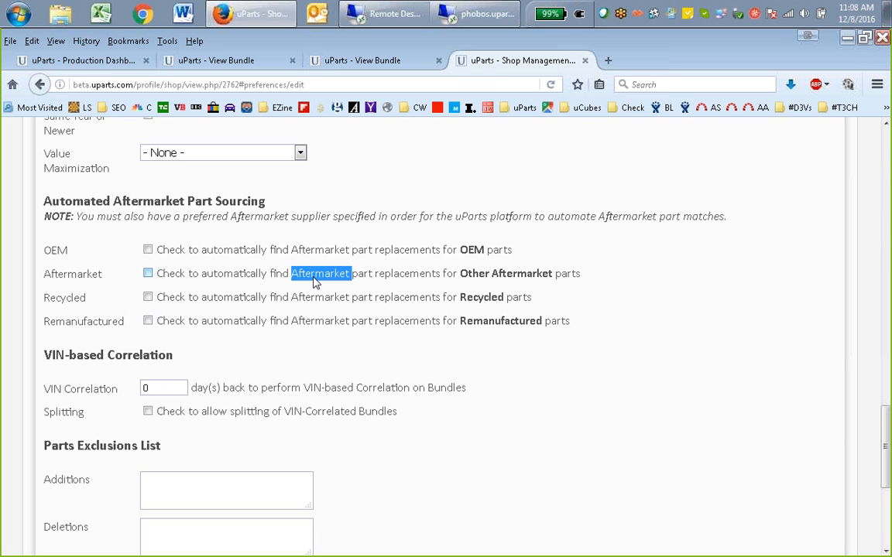
pyautogui.click(313, 282)
pyautogui.click(147, 274)
pyautogui.click(151, 278)
pyautogui.click(151, 278)
# Enable automatic finding of Aftermarket part replacements for OEM parts
pyautogui.click(148, 250)
pyautogui.click(148, 250)
pyautogui.moveTo(161, 250); pyautogui.dragTo(529, 249)
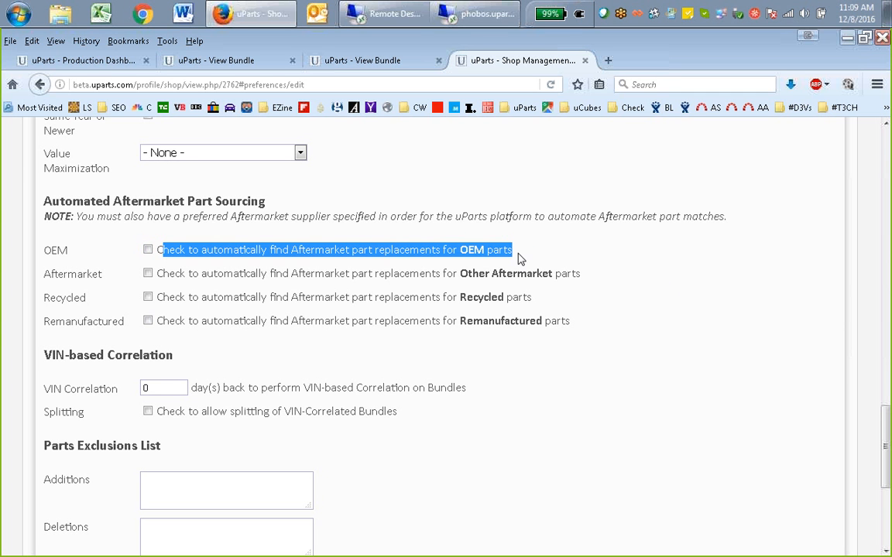
pyautogui.moveTo(520, 258); pyautogui.dragTo(151, 249)
pyautogui.click(147, 249)
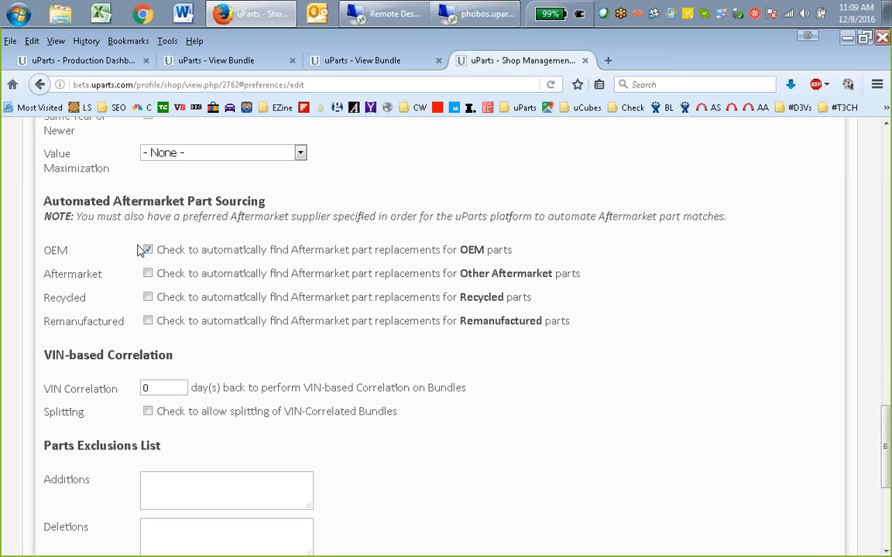
pyautogui.moveTo(516, 252); pyautogui.dragTo(302, 249)
pyautogui.click(190, 260)
pyautogui.moveTo(190, 266); pyautogui.dragTo(156, 251)
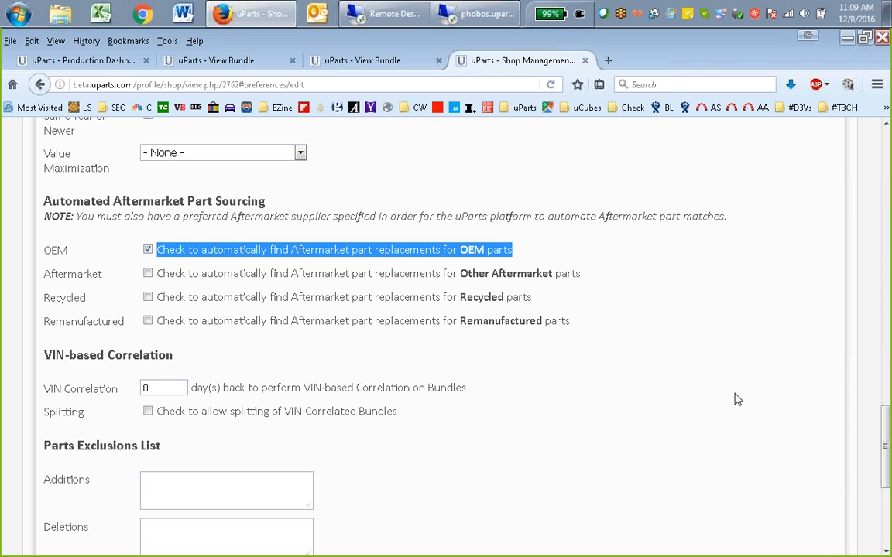
# Review the shop preferences from the dashboard announcements through VIN-based Correlation and the Parts Exclusions List
pyautogui.scroll(-1, 734, 395)
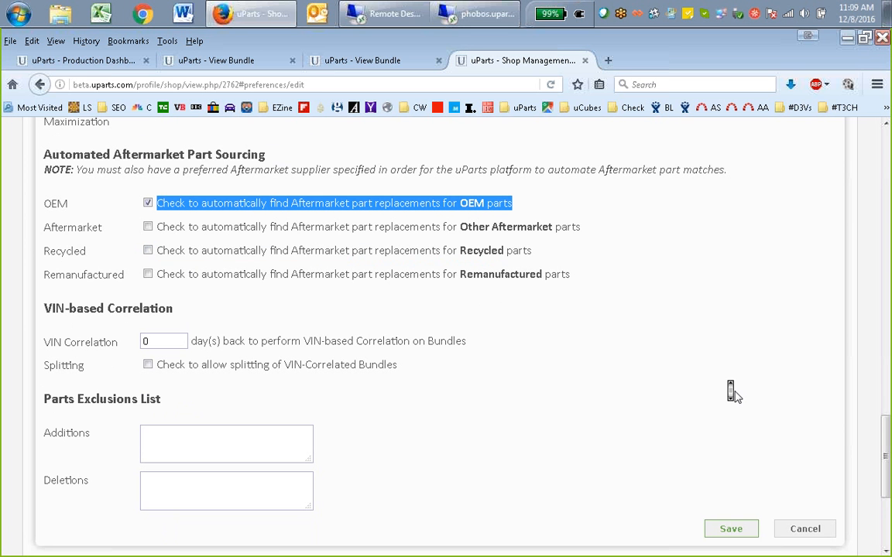
pyautogui.scroll(-1, 733, 393)
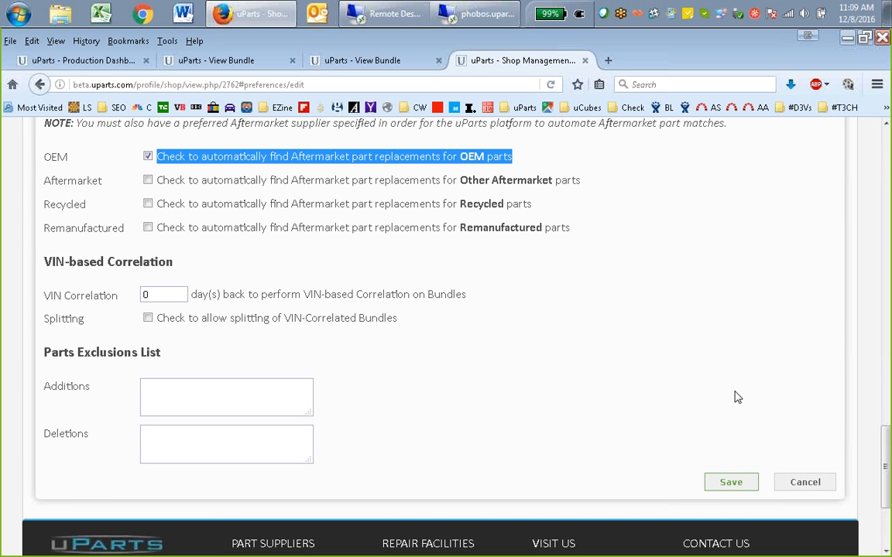
pyautogui.scroll(4, 738, 396)
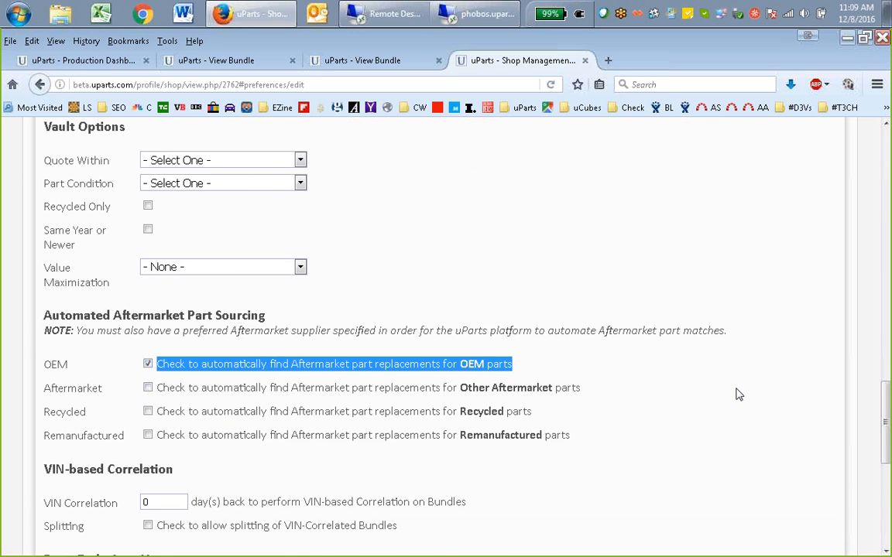
pyautogui.scroll(9, 737, 395)
pyautogui.scroll(17, 738, 395)
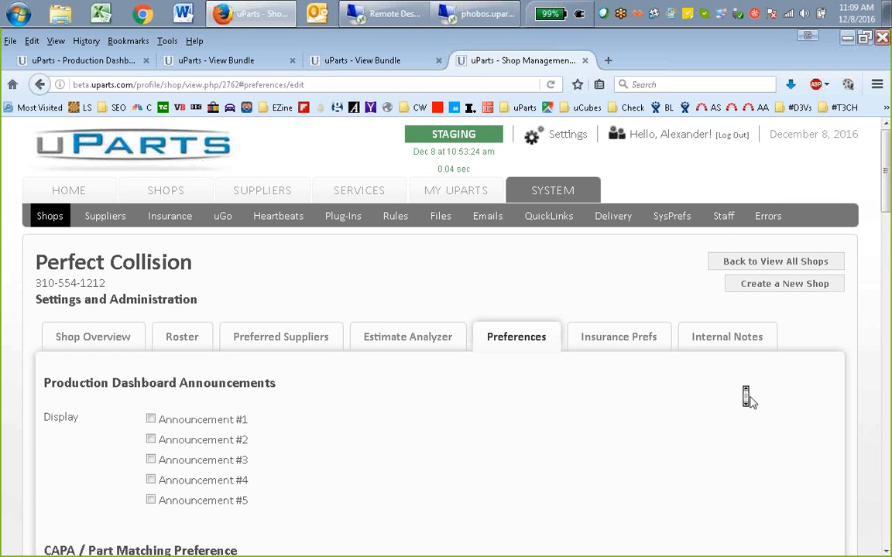
pyautogui.scroll(-2, 747, 398)
pyautogui.scroll(-1, 748, 398)
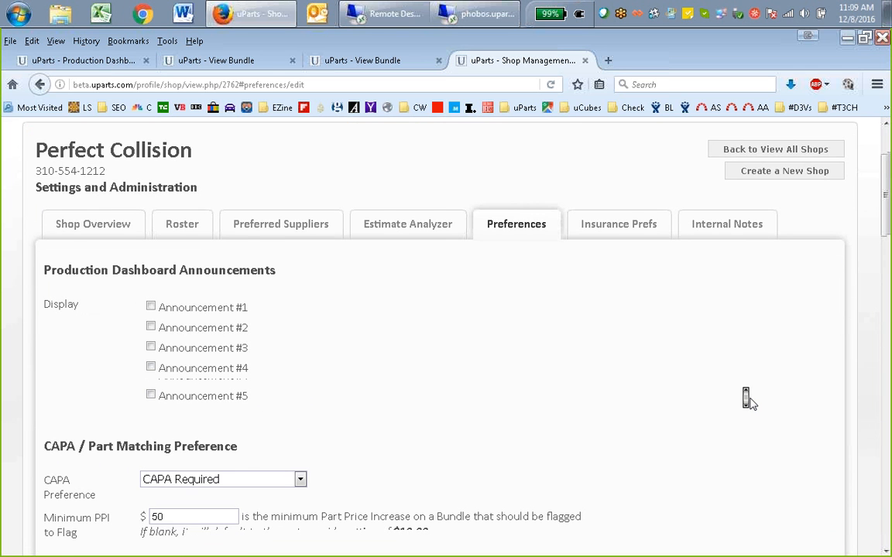
pyautogui.scroll(-15, 748, 398)
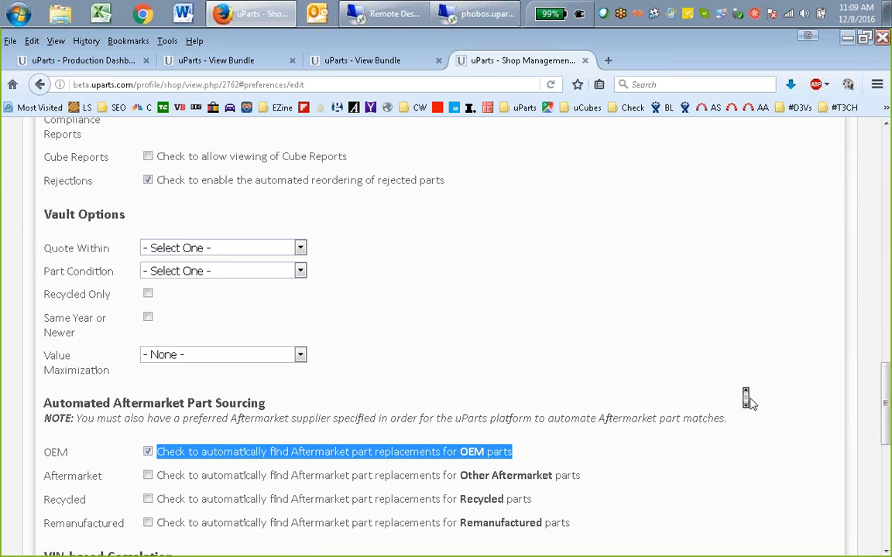
pyautogui.scroll(-3, 747, 398)
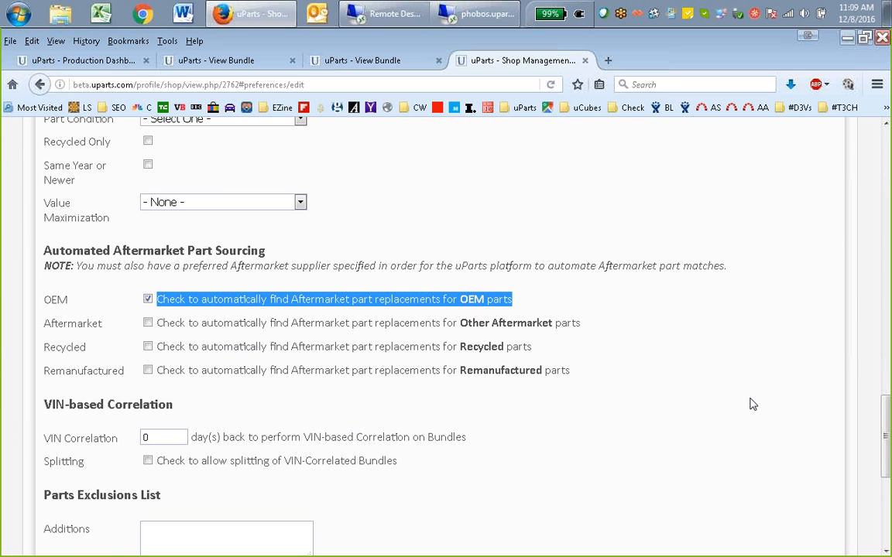
pyautogui.scroll(-2, 748, 398)
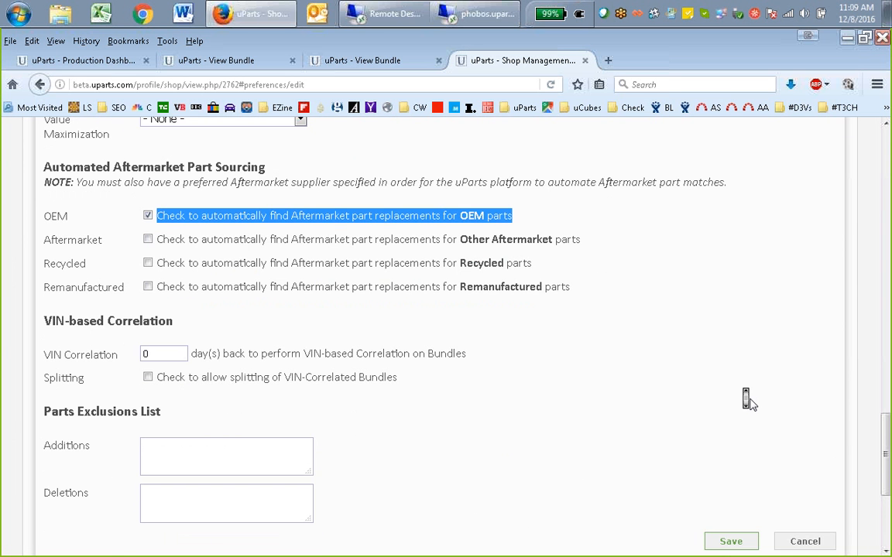
pyautogui.scroll(-2, 747, 399)
pyautogui.scroll(-3, 751, 404)
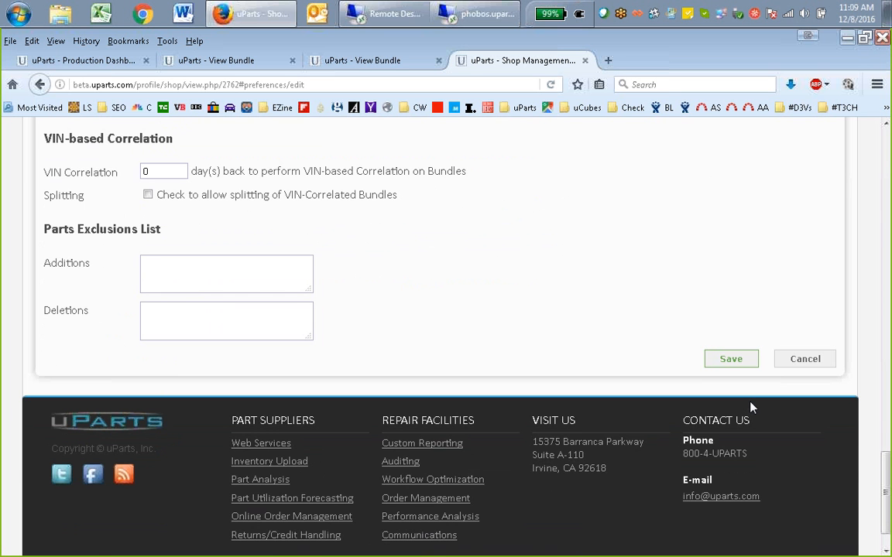
# Examine the shop's preferences by insurance company and the insurers available for a new preference, without choosing one
pyautogui.scroll(4, 750, 406)
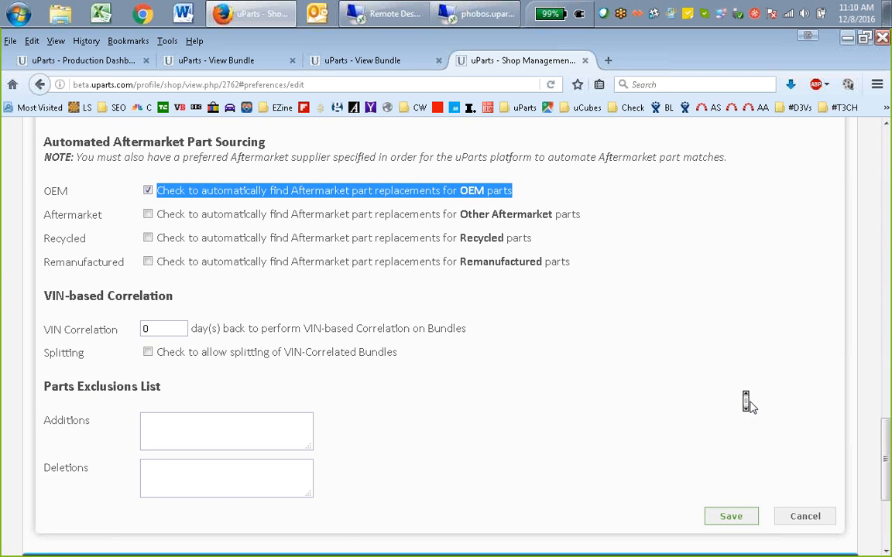
pyautogui.scroll(15, 748, 403)
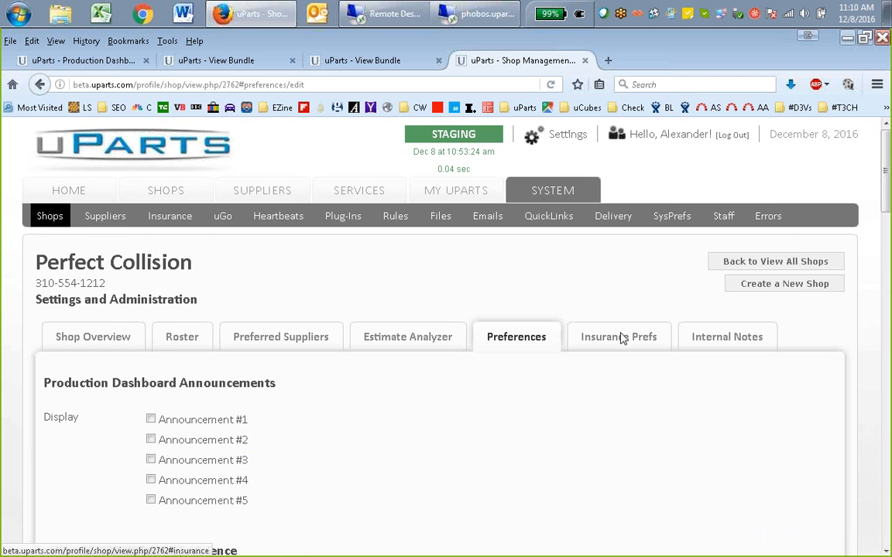
pyautogui.click(621, 339)
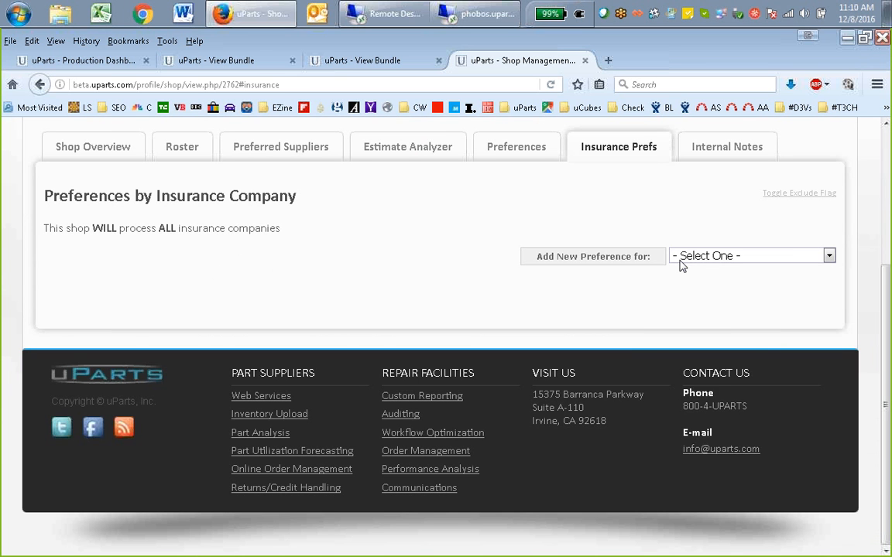
pyautogui.click(706, 258)
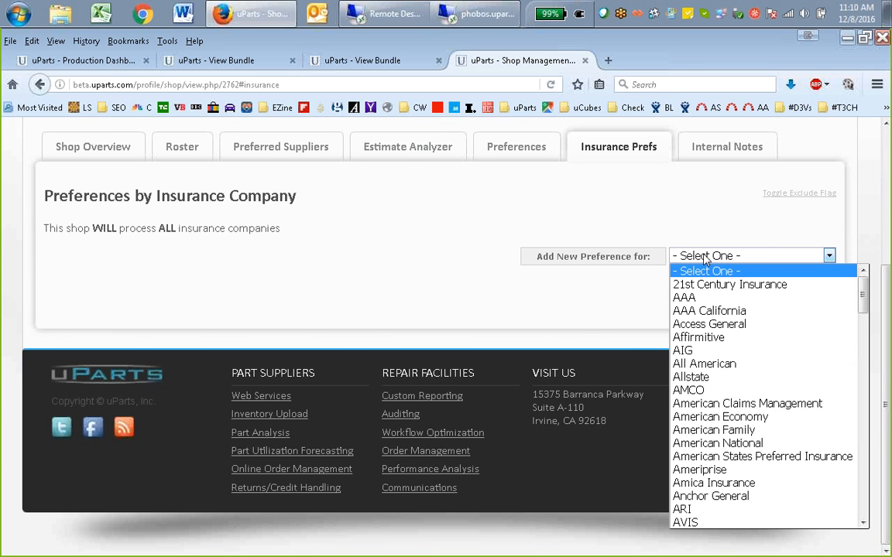
pyautogui.click(705, 260)
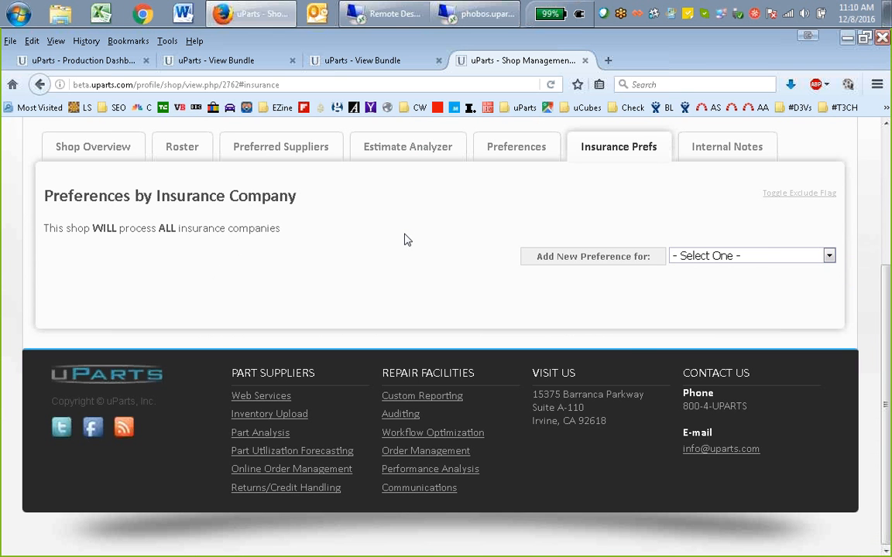
# Check the shop's internal notes
pyautogui.scroll(2, 719, 213)
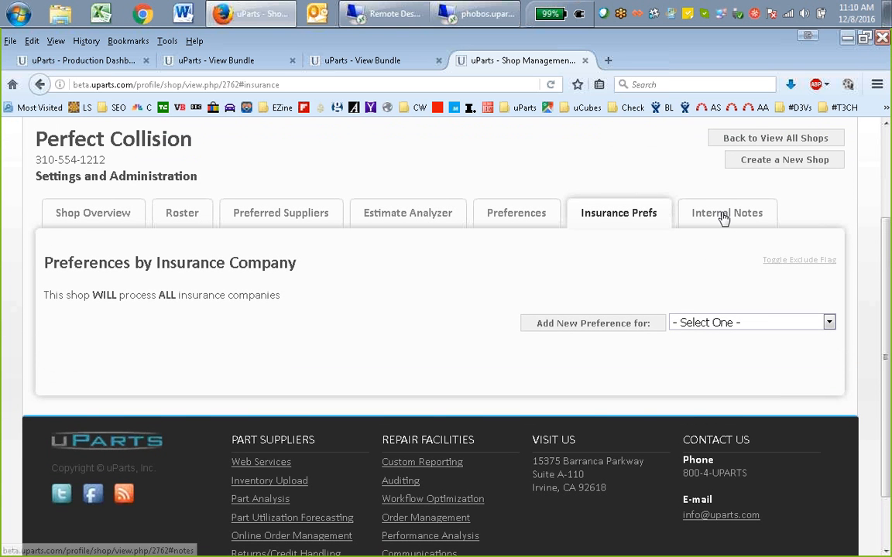
pyautogui.click(726, 219)
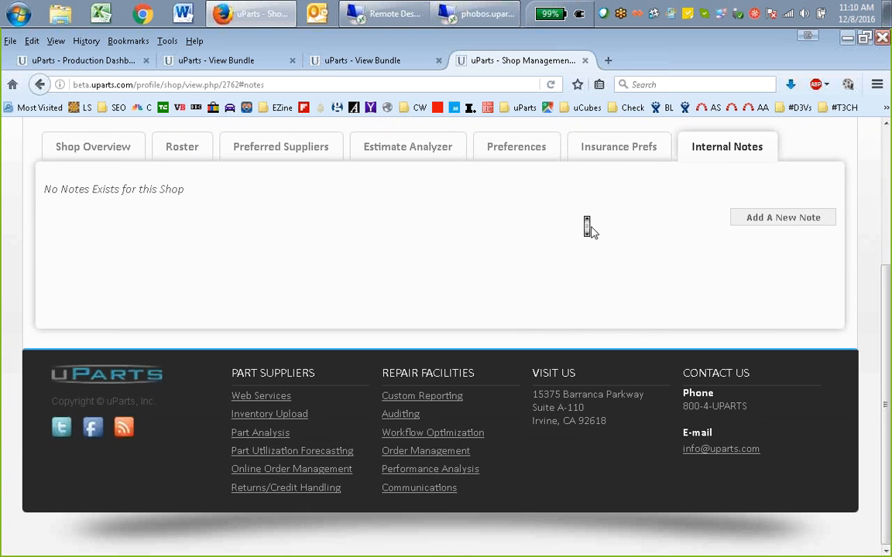
pyautogui.scroll(5, 587, 226)
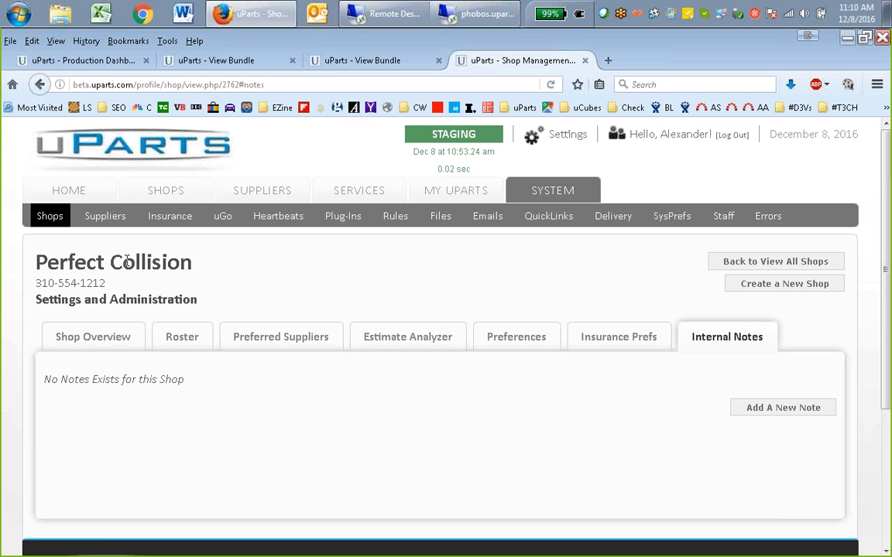
pyautogui.middleClick(618, 390)
pyautogui.click(618, 396)
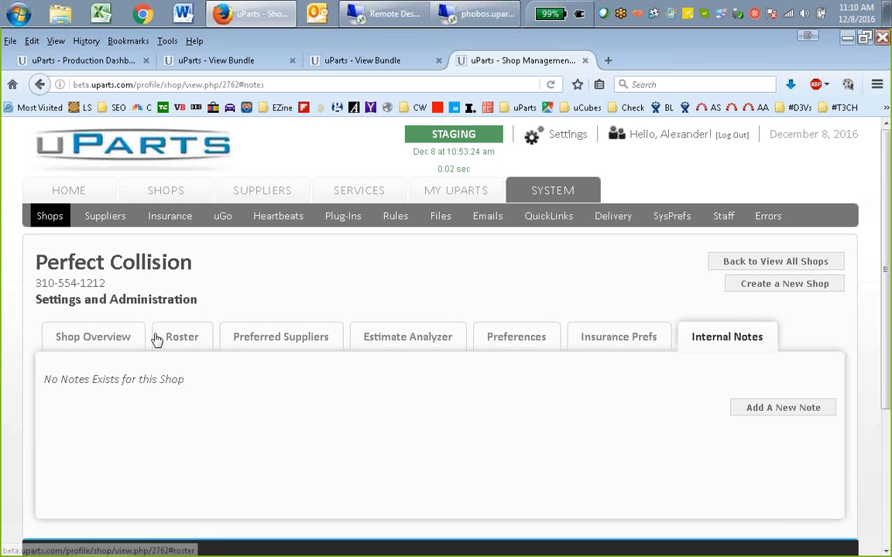
# Open the Perfect Collision shop overview and look over its general details
pyautogui.click(131, 342)
pyautogui.middleClick(322, 325)
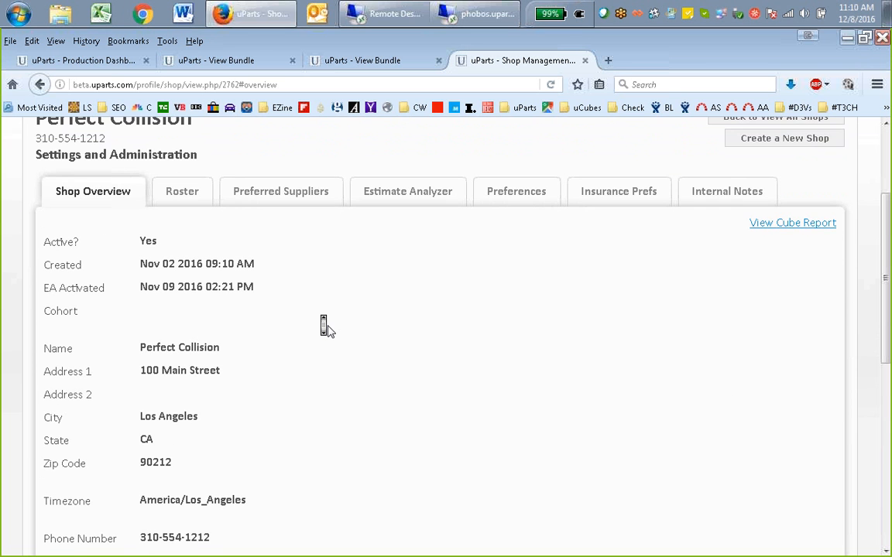
pyautogui.scroll(2, 326, 329)
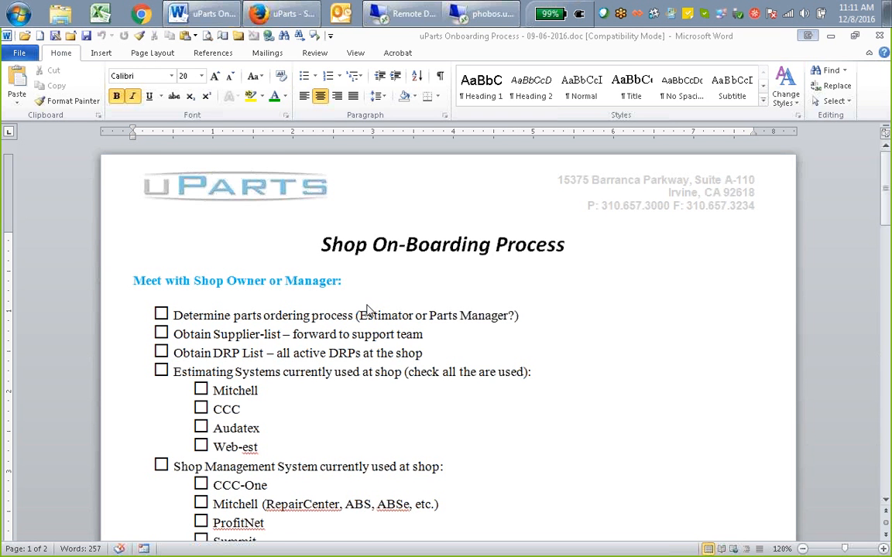
# Skim the Shop On-Boarding Process document in Word down to the sign-off tables and return to its beginning
pyautogui.scroll(-10, 434, 330)
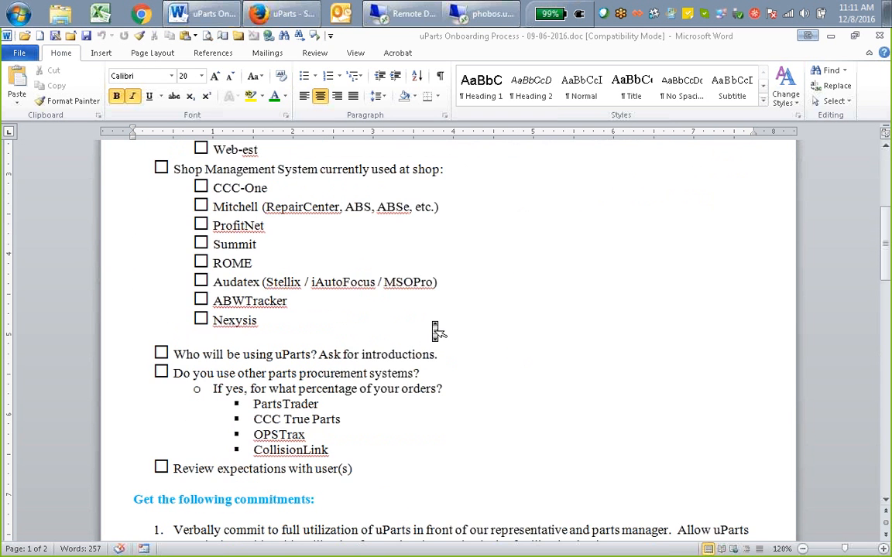
pyautogui.scroll(-8, 434, 330)
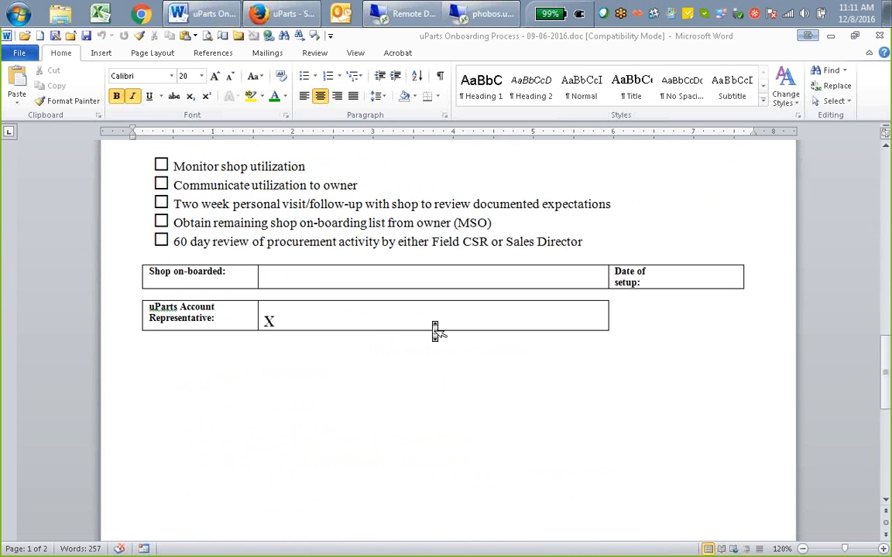
pyautogui.scroll(16, 435, 330)
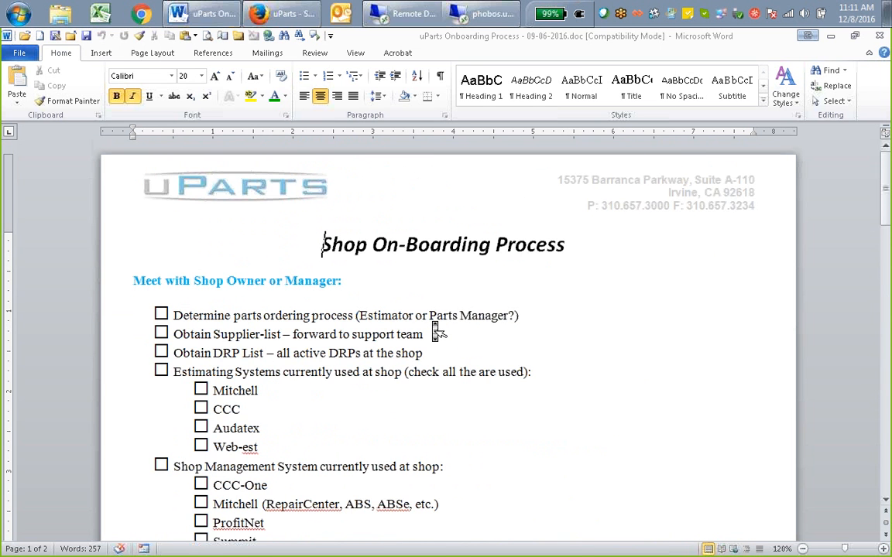
pyautogui.scroll(-1, 435, 330)
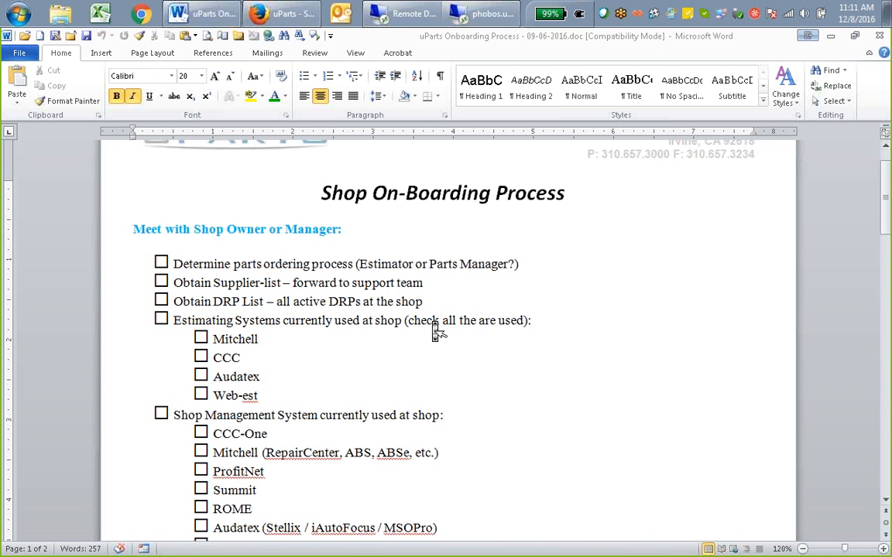
pyautogui.scroll(-2, 434, 330)
pyautogui.scroll(-3, 434, 327)
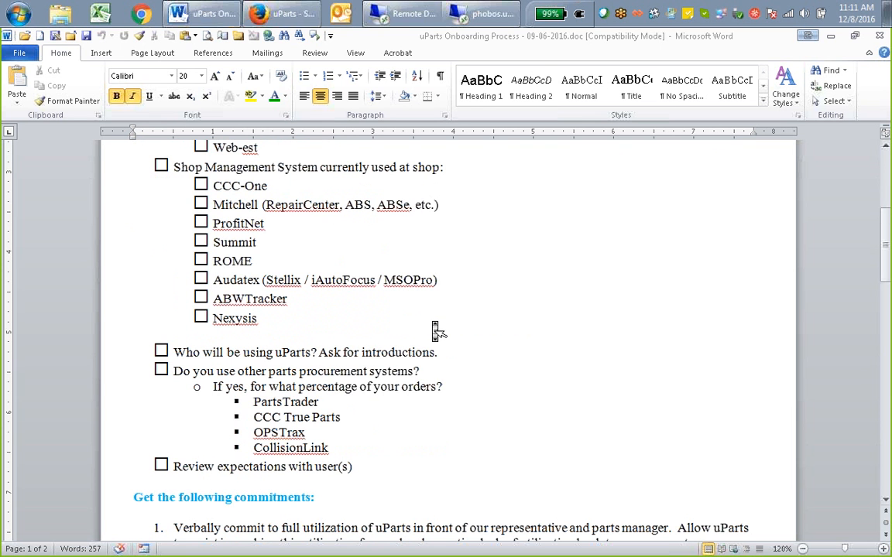
pyautogui.scroll(1, 434, 330)
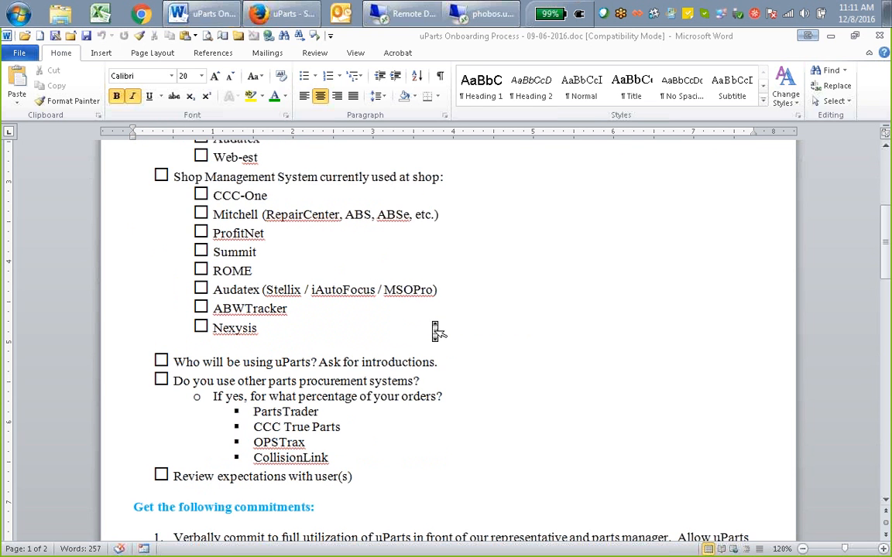
pyautogui.scroll(5, 434, 331)
pyautogui.scroll(1, 434, 327)
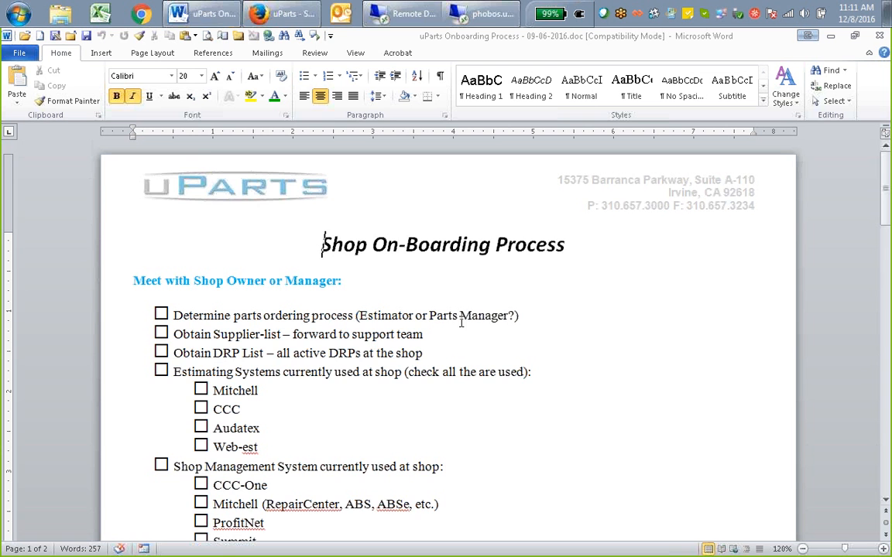
# Read the on-boarding checklist from the shop owner or manager meeting through the required commitments to the follow-up items
pyautogui.scroll(-1, 559, 372)
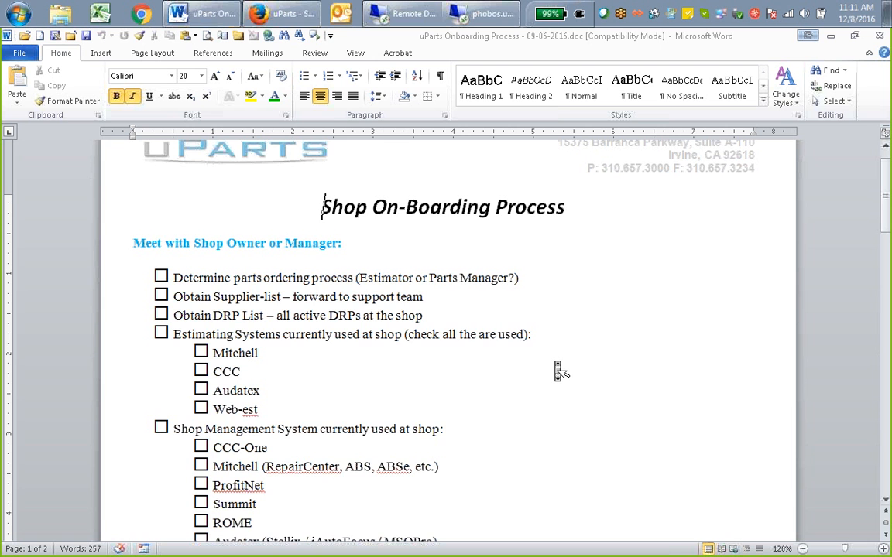
pyautogui.scroll(1, 558, 372)
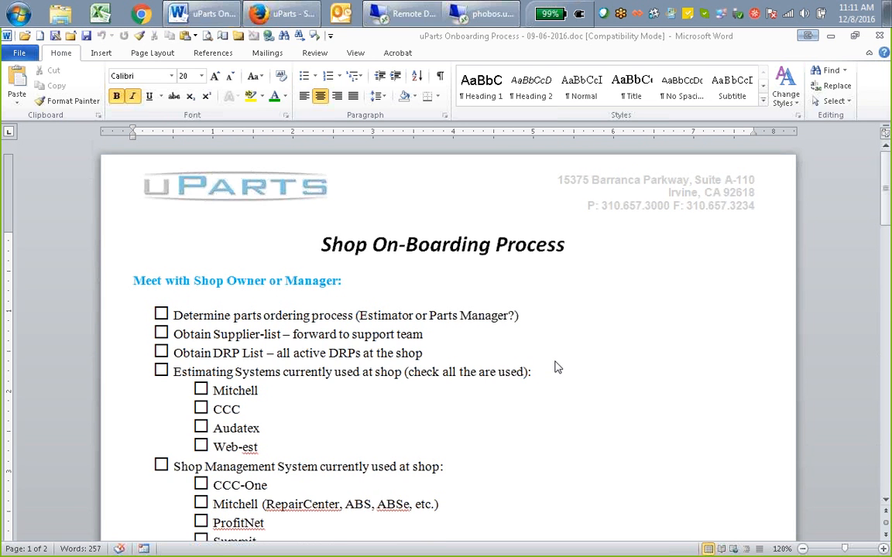
pyautogui.scroll(-4, 559, 367)
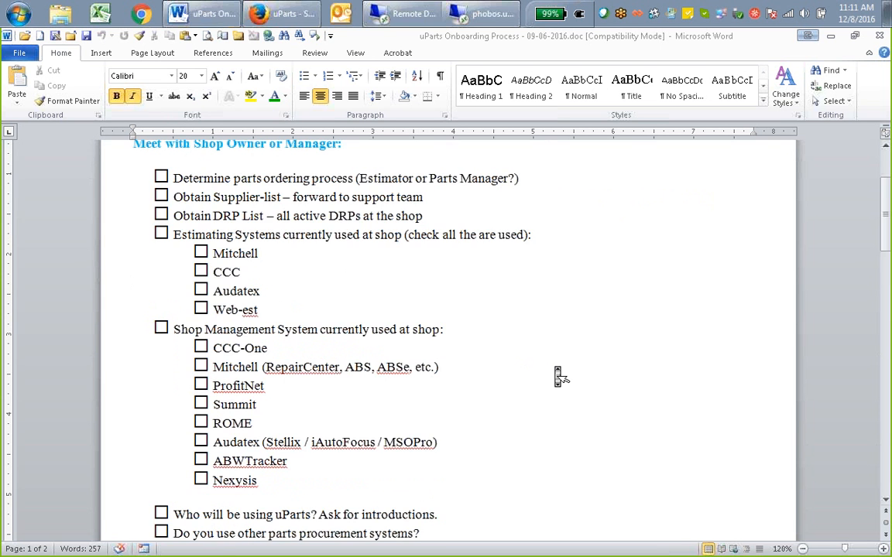
pyautogui.scroll(-4, 559, 376)
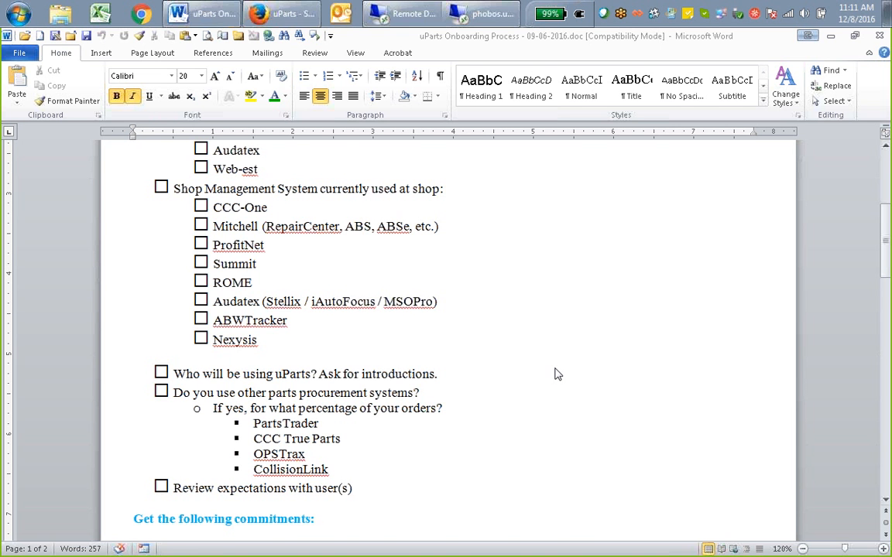
pyautogui.scroll(-3, 556, 376)
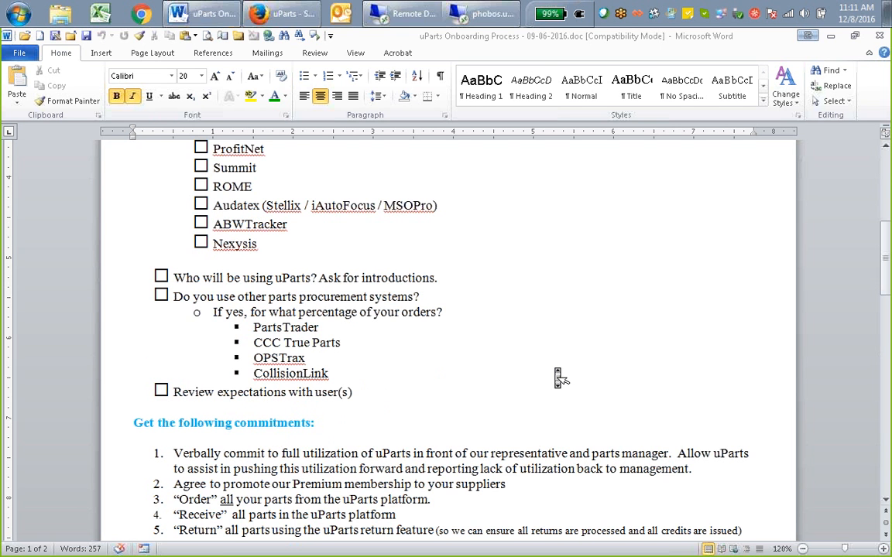
pyautogui.scroll(-3, 558, 376)
pyautogui.scroll(-3, 556, 375)
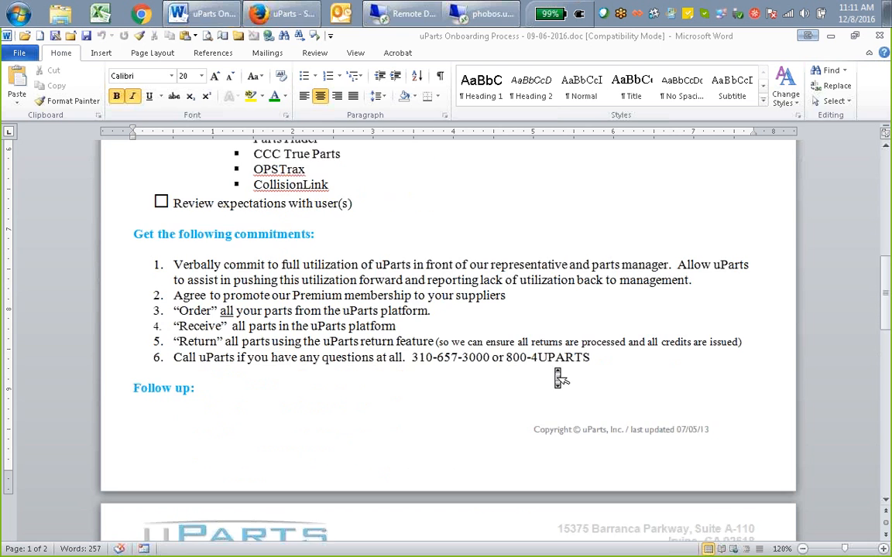
pyautogui.scroll(-3, 558, 378)
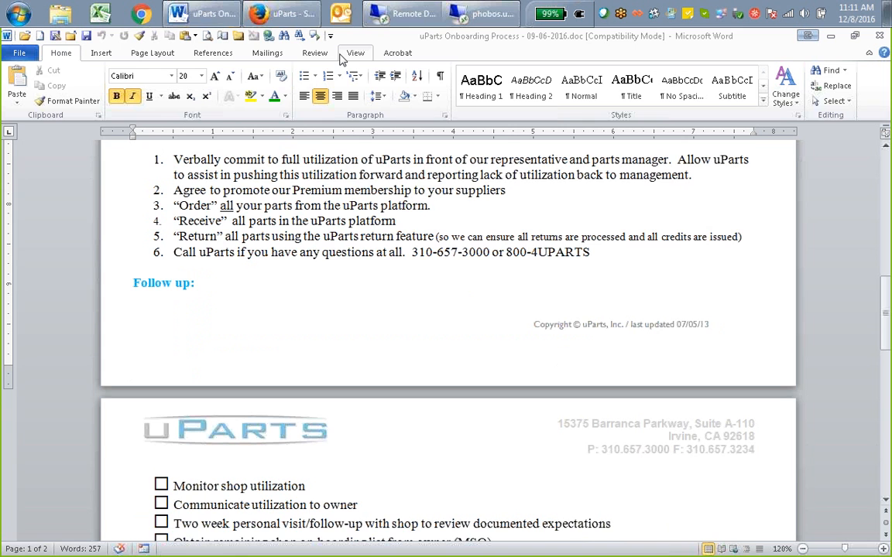
# Switch back to uParts in Firefox and open the Production Dashboard
pyautogui.click(299, 21)
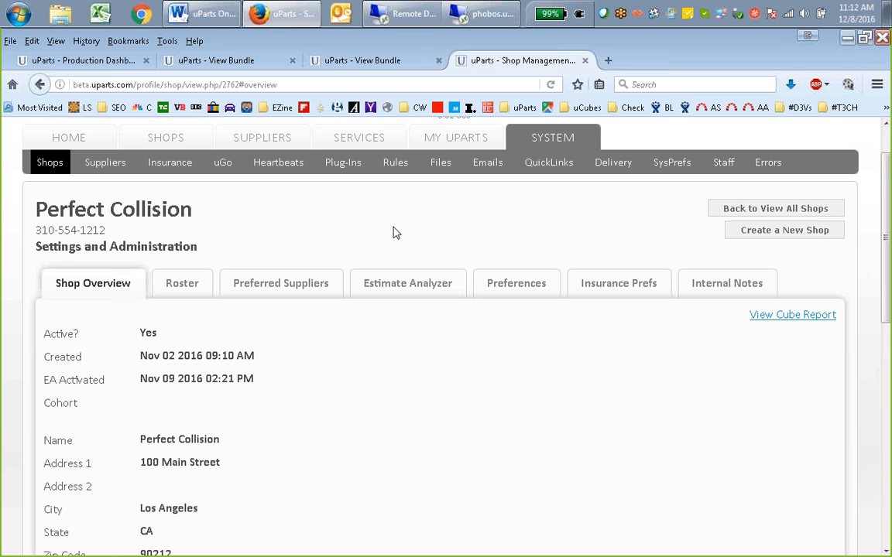
pyautogui.middleClick(479, 382)
pyautogui.scroll(1, 483, 384)
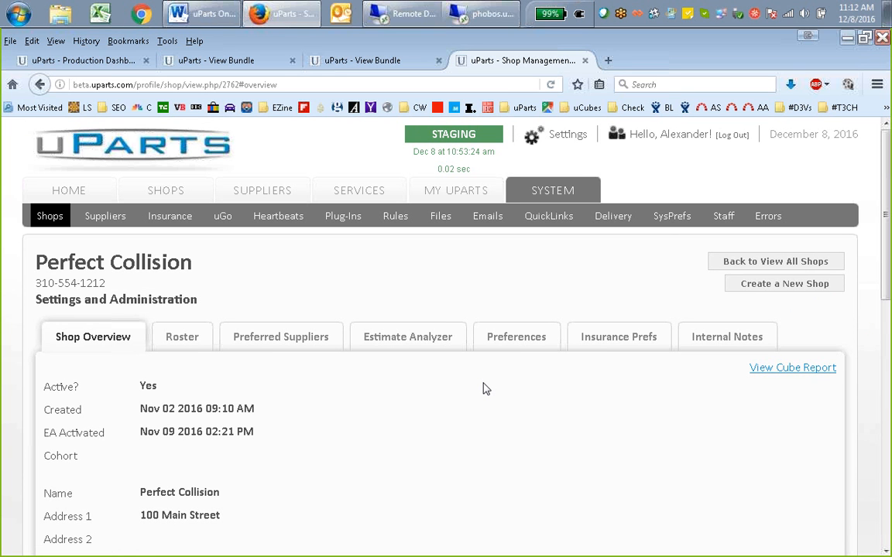
pyautogui.click(449, 195)
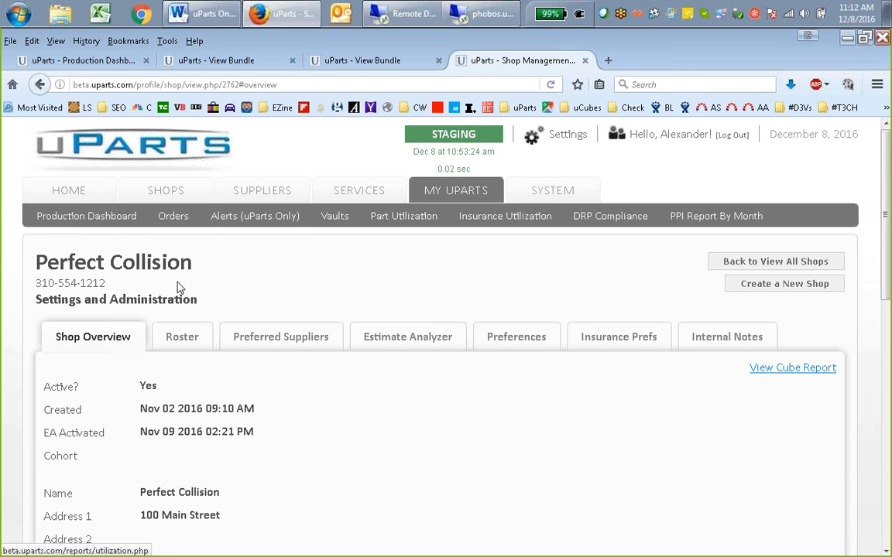
pyautogui.click(123, 216)
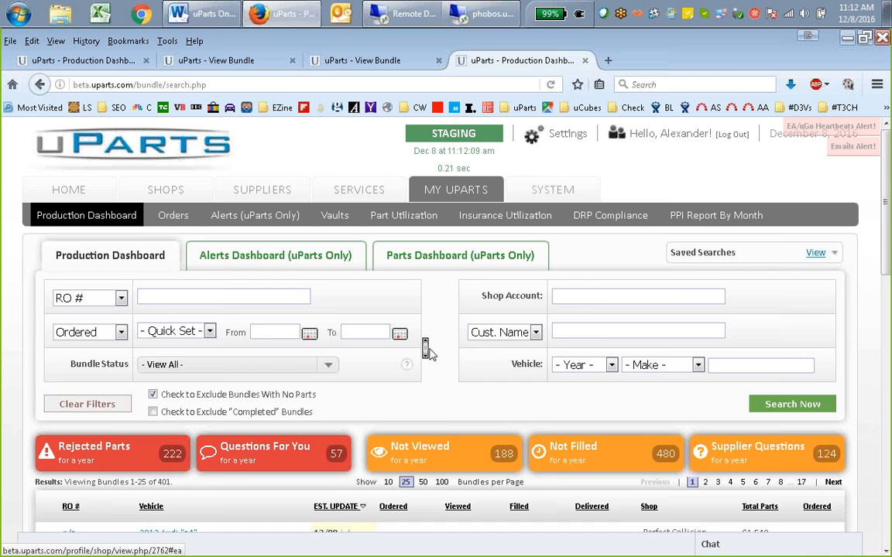
# Open the second 2013 Honda "ridgeline" bundle from the Mitchell Three shop and display its suggested OEM parts
pyautogui.scroll(-3, 428, 352)
pyautogui.scroll(-2, 428, 353)
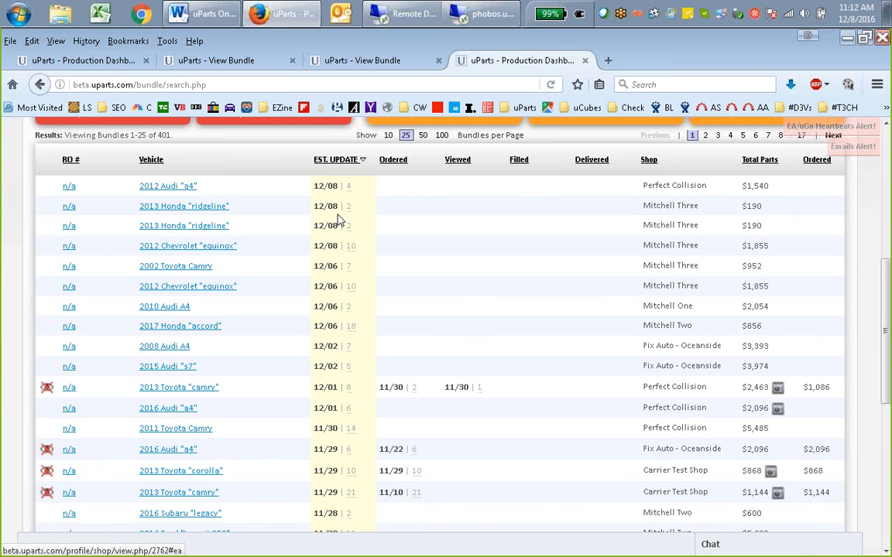
pyautogui.click(207, 227)
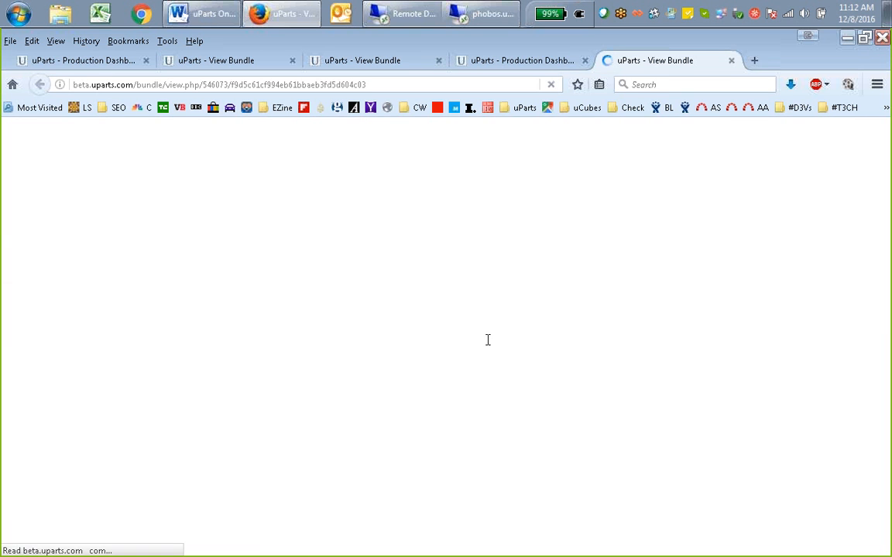
pyautogui.scroll(-5, 502, 345)
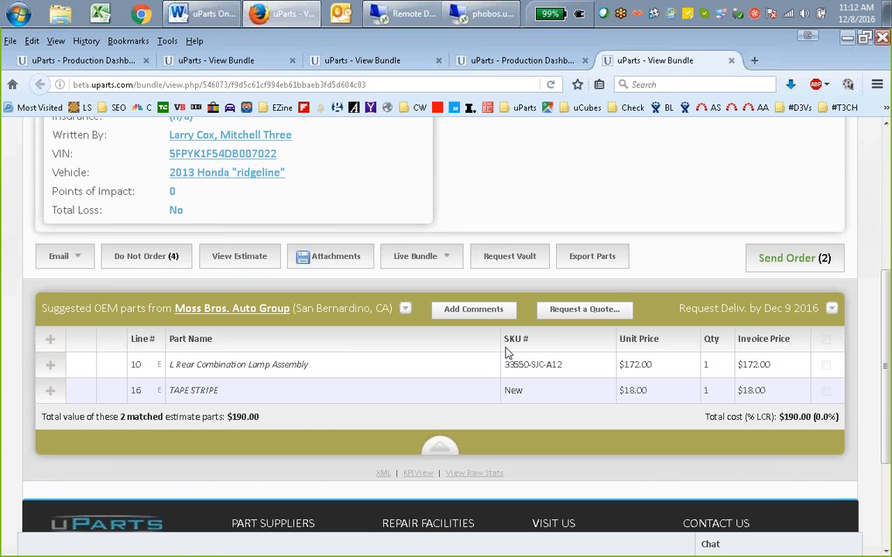
# Bring up the order confirmation for the two Moss Bros. Auto Group parts and cancel it without placing the order
pyautogui.doubleClick(513, 390)
pyautogui.click(791, 263)
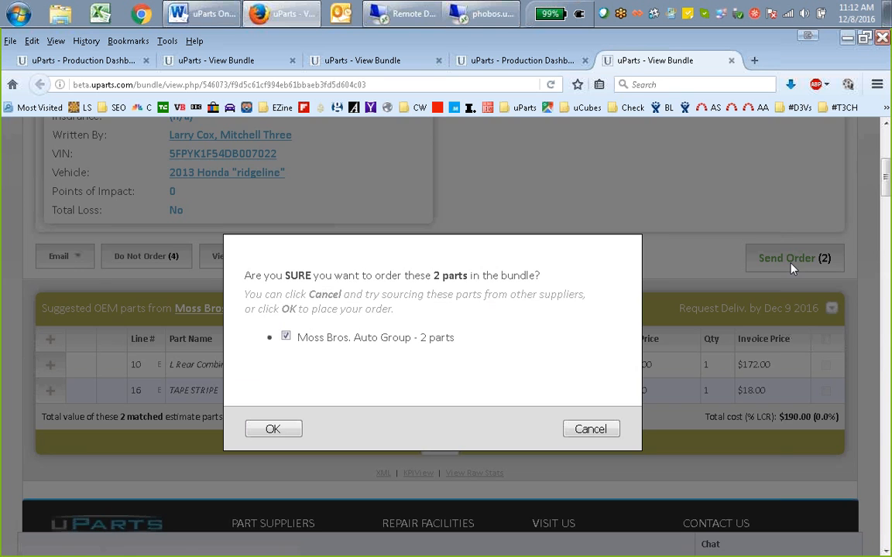
pyautogui.click(591, 429)
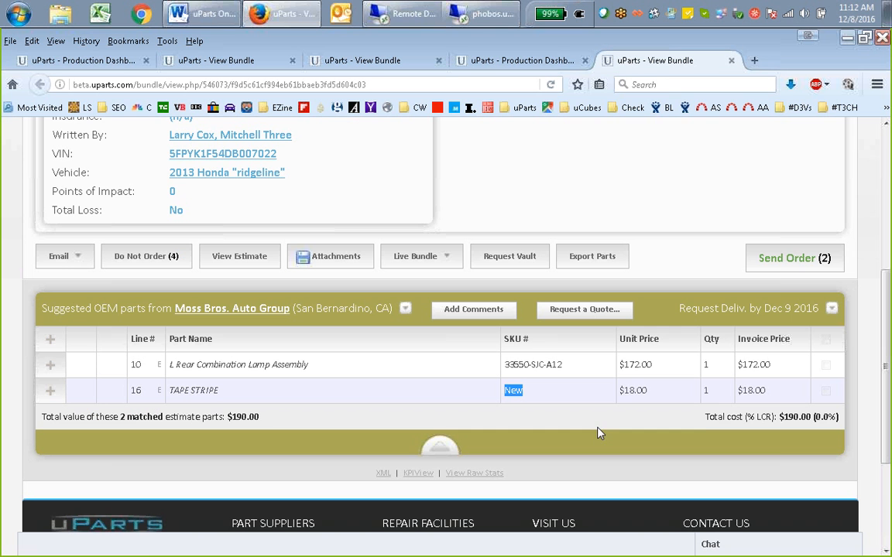
pyautogui.click(784, 271)
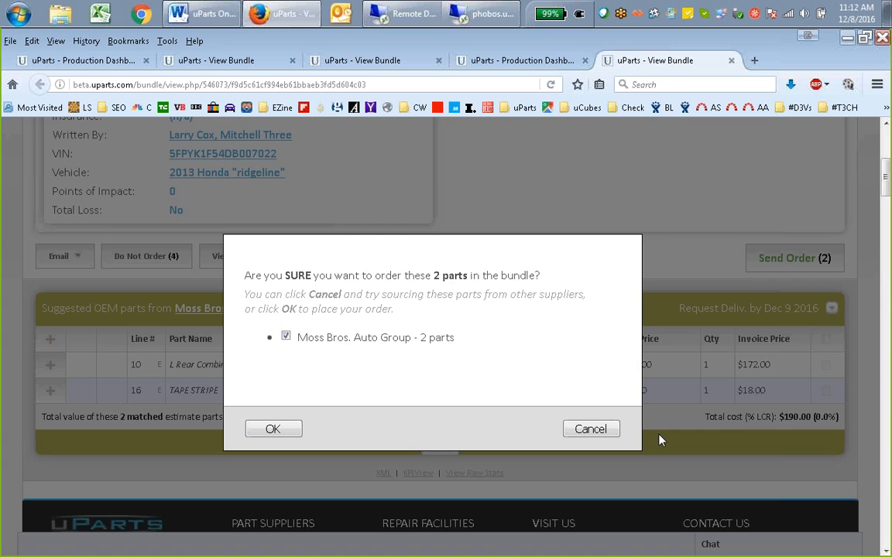
pyautogui.click(598, 433)
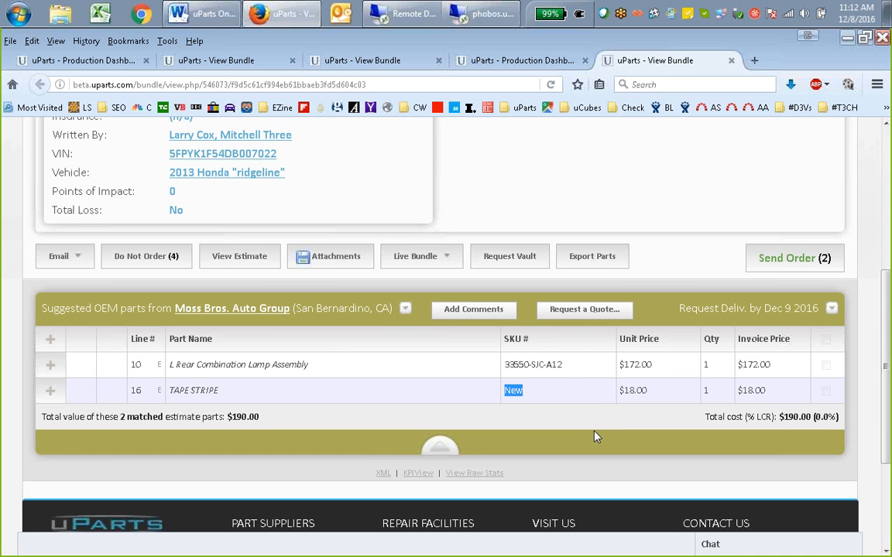
# Compare the SKU entries of the lamp assembly and TAPE STRIPE lines, and check the order confirmation again without ordering
pyautogui.click(565, 368)
pyautogui.tripleClick(565, 372)
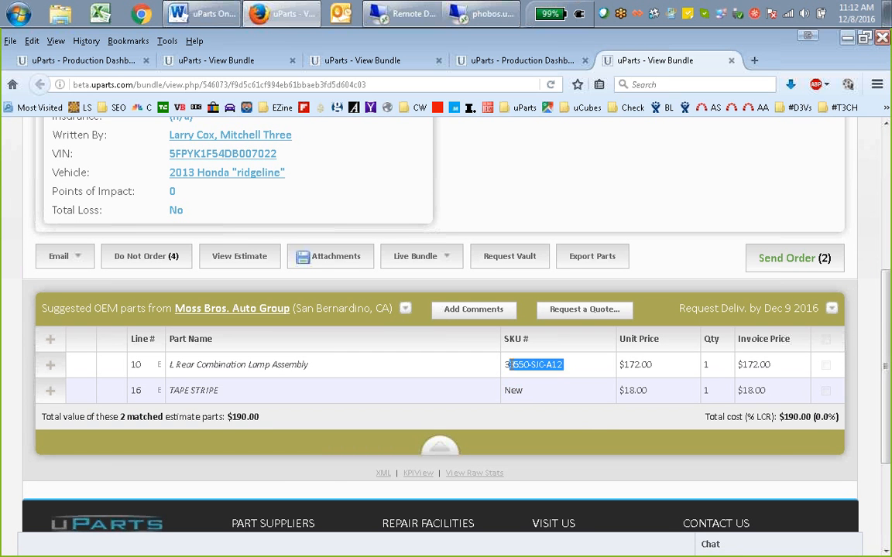
pyautogui.doubleClick(513, 391)
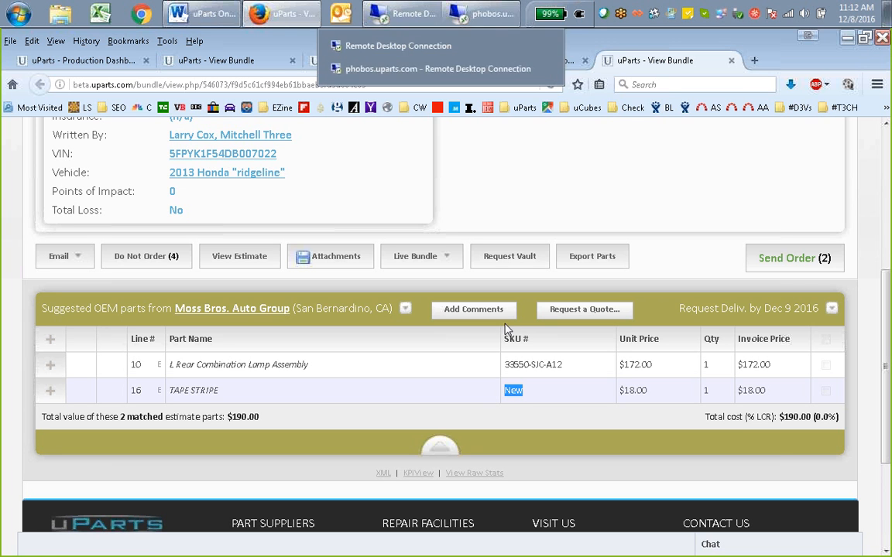
pyautogui.moveTo(490, 23)
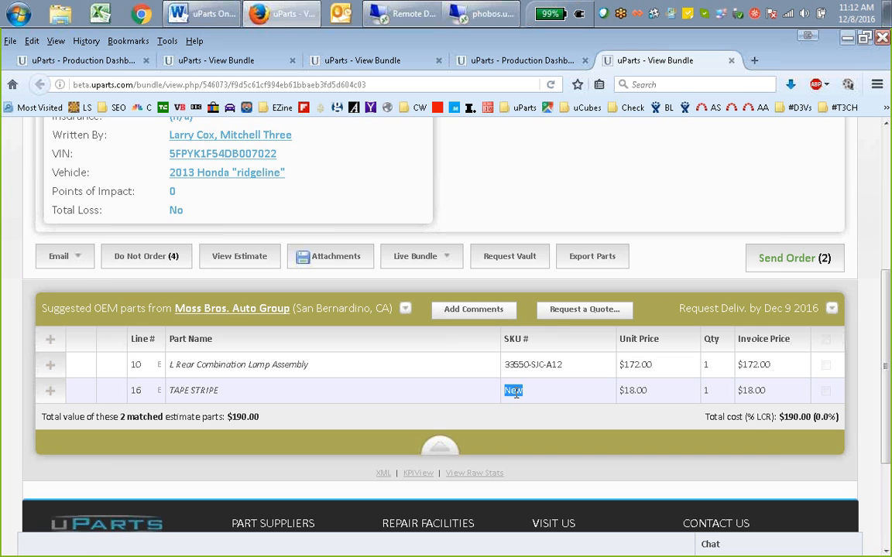
pyautogui.moveTo(167, 390); pyautogui.dragTo(238, 392)
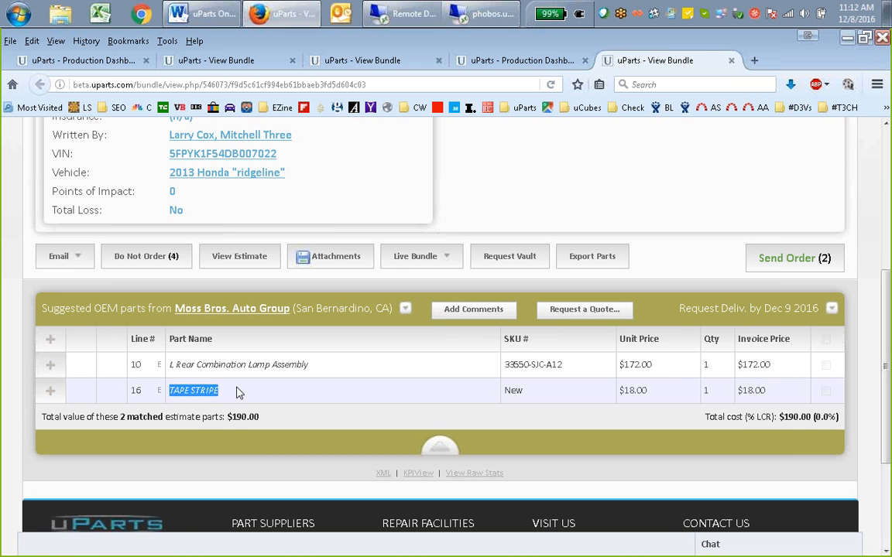
pyautogui.click(780, 269)
pyautogui.click(596, 429)
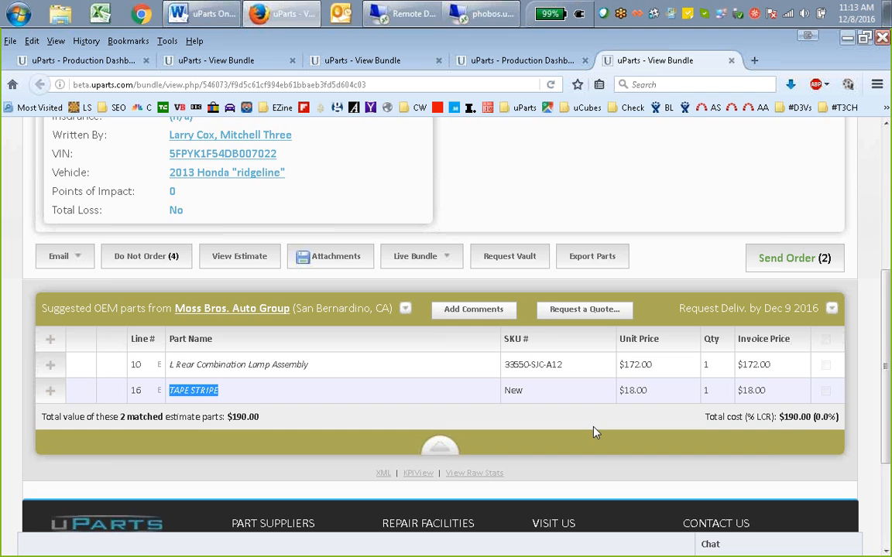
# Expand the TAPE STRIPE line to check its part type, and collapse it again
pyautogui.click(50, 390)
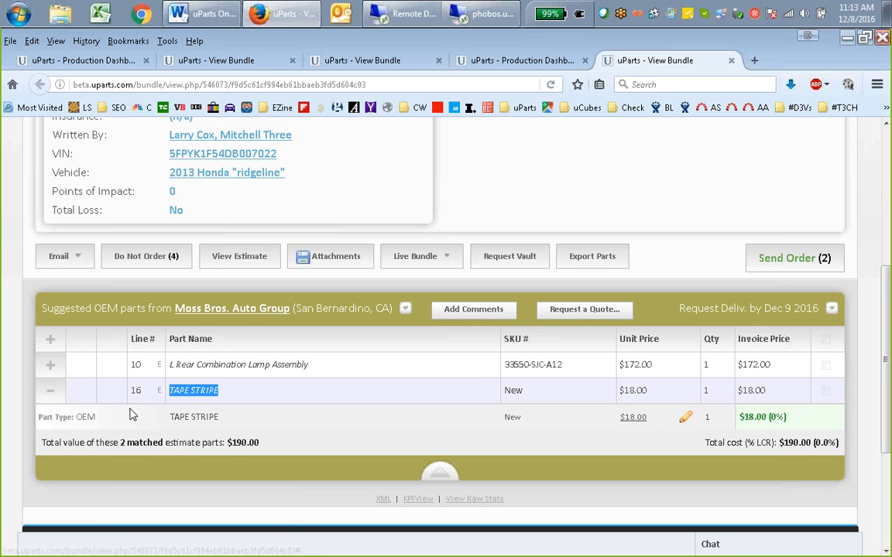
pyautogui.doubleClick(87, 417)
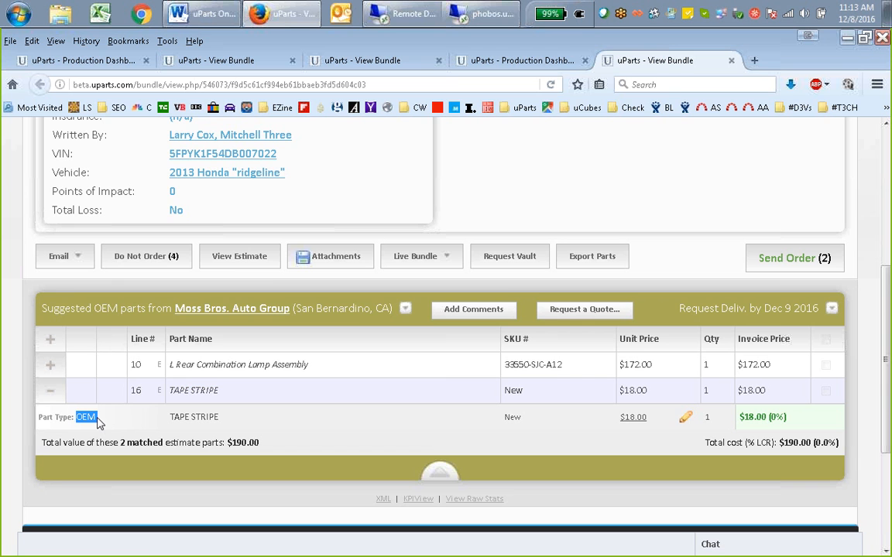
pyautogui.click(51, 390)
# Open the vault request for the bundle, view its aftermarket suppliers, and close it without submitting
pyautogui.scroll(-2, 348, 348)
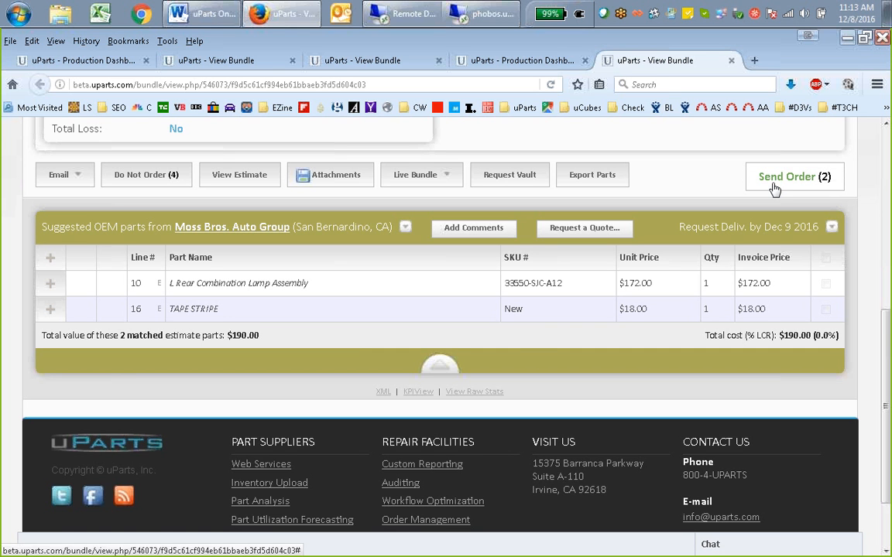
pyautogui.doubleClick(513, 313)
pyautogui.click(512, 176)
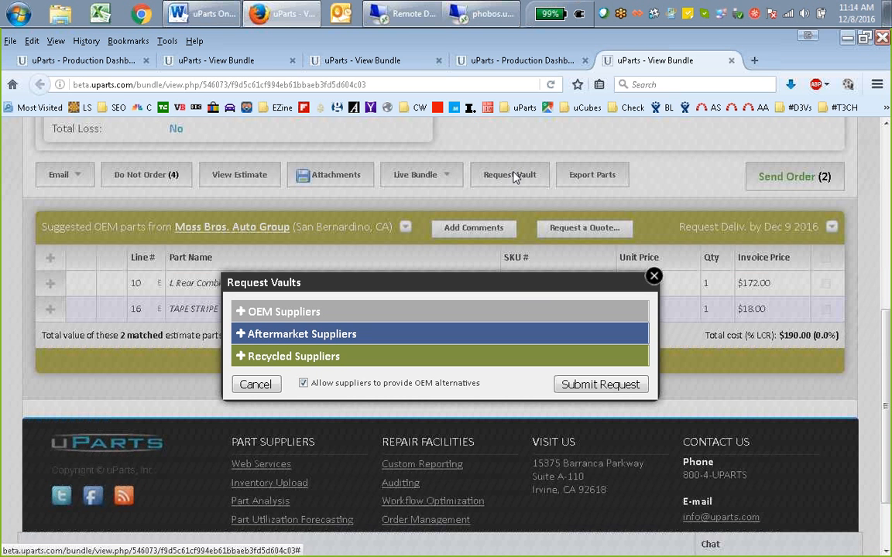
pyautogui.click(233, 345)
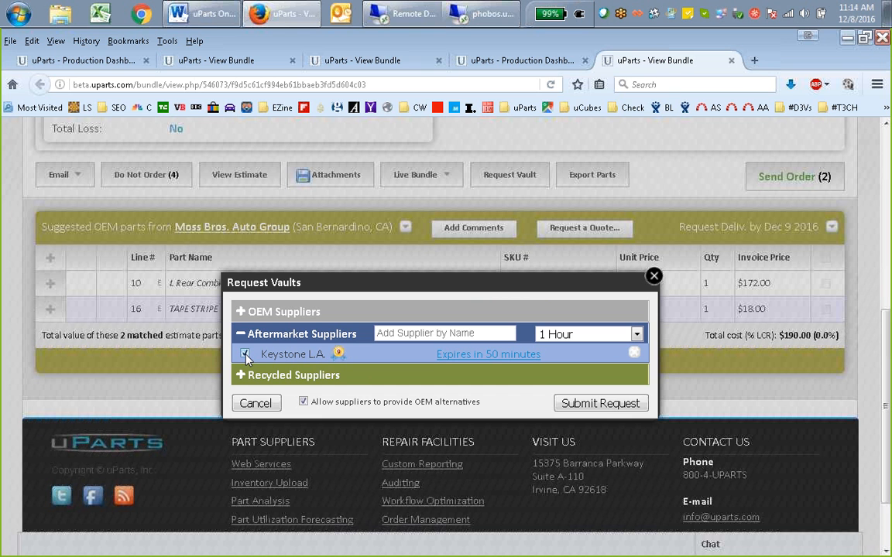
pyautogui.click(654, 276)
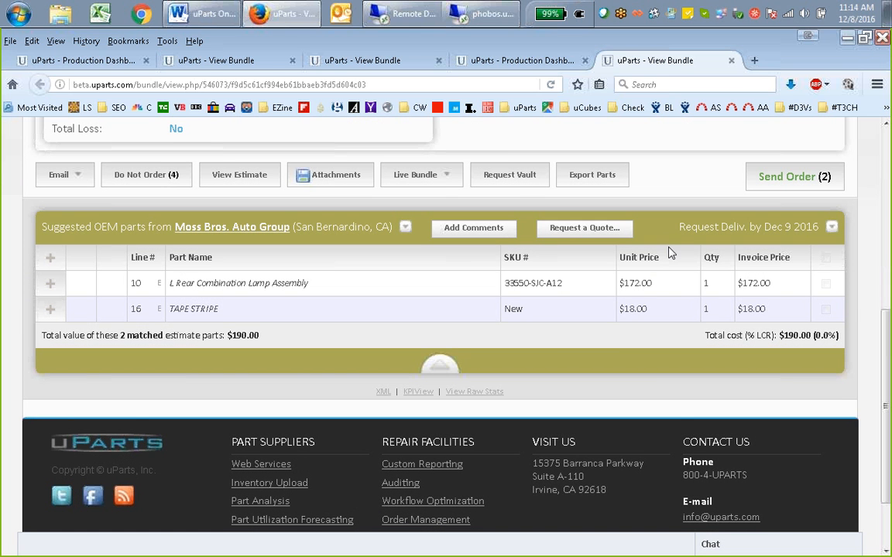
# Select the TAPE STRIPE part to view its move options, dismiss them, and leave all parts unselected
pyautogui.scroll(3, 671, 253)
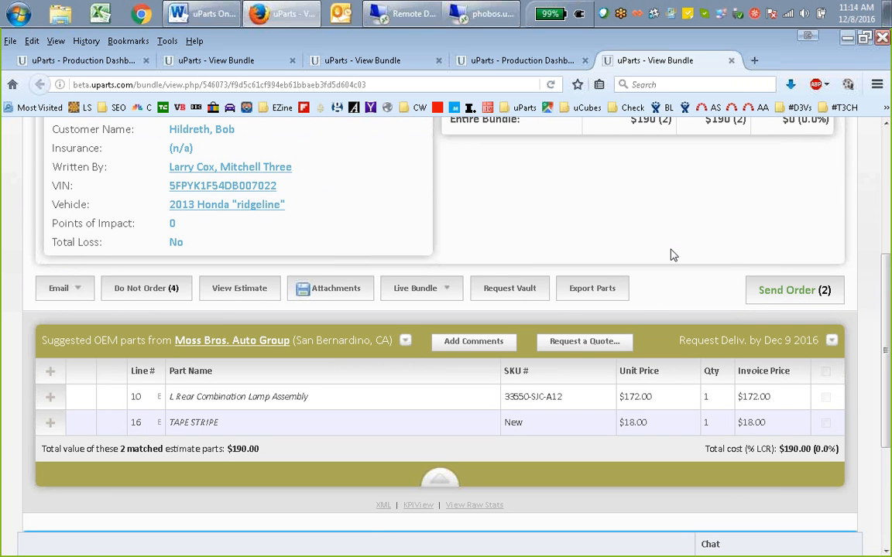
pyautogui.scroll(2, 672, 254)
pyautogui.scroll(1, 671, 252)
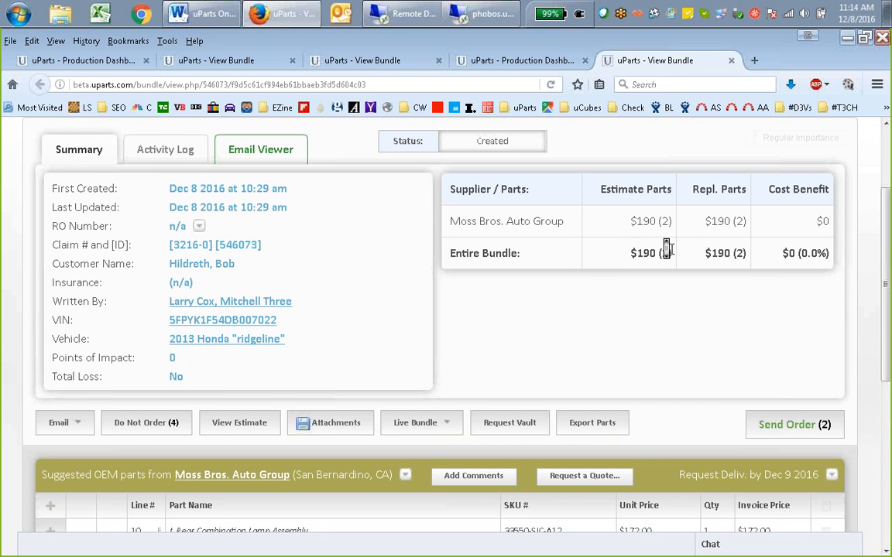
pyautogui.scroll(-1, 672, 249)
pyautogui.scroll(-4, 668, 249)
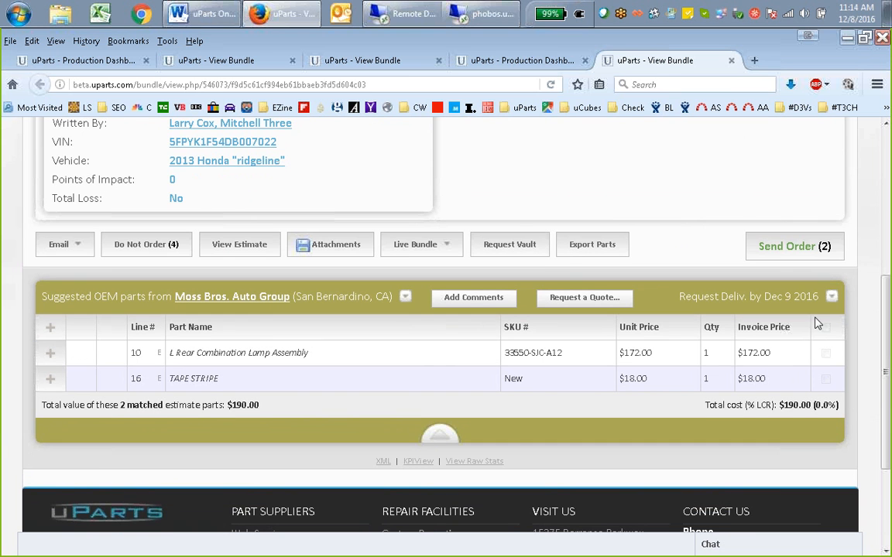
pyautogui.click(825, 378)
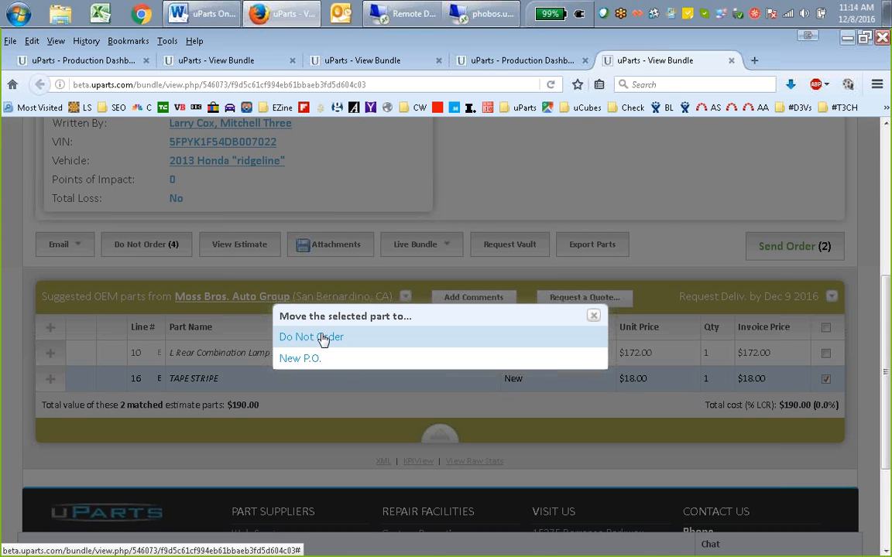
pyautogui.click(593, 315)
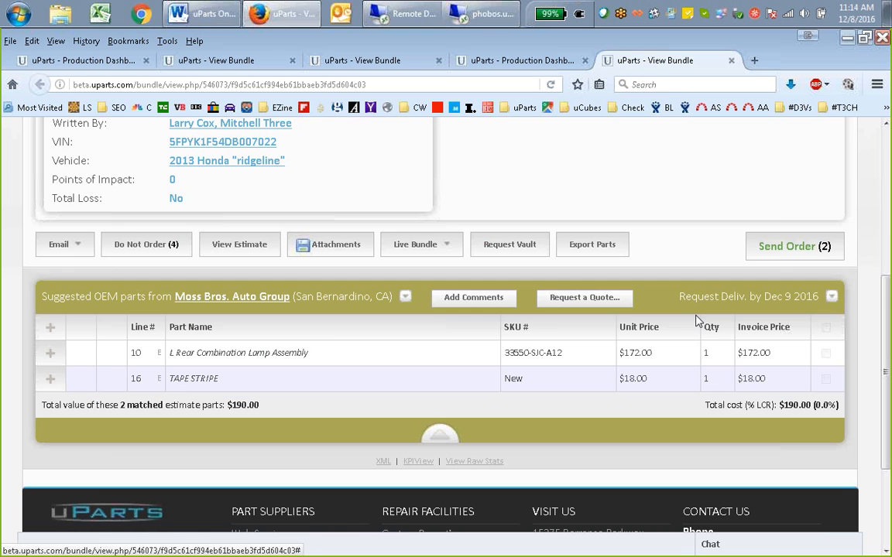
pyautogui.click(825, 327)
pyautogui.click(825, 328)
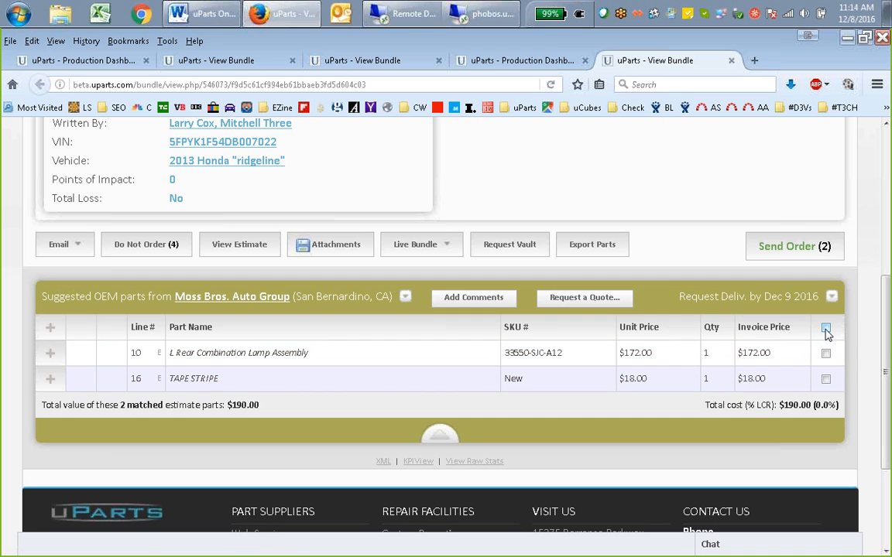
# Review the Do Not Order list down to the corrosion protection, overspray masking and paint materials lines, and close it
pyautogui.click(148, 245)
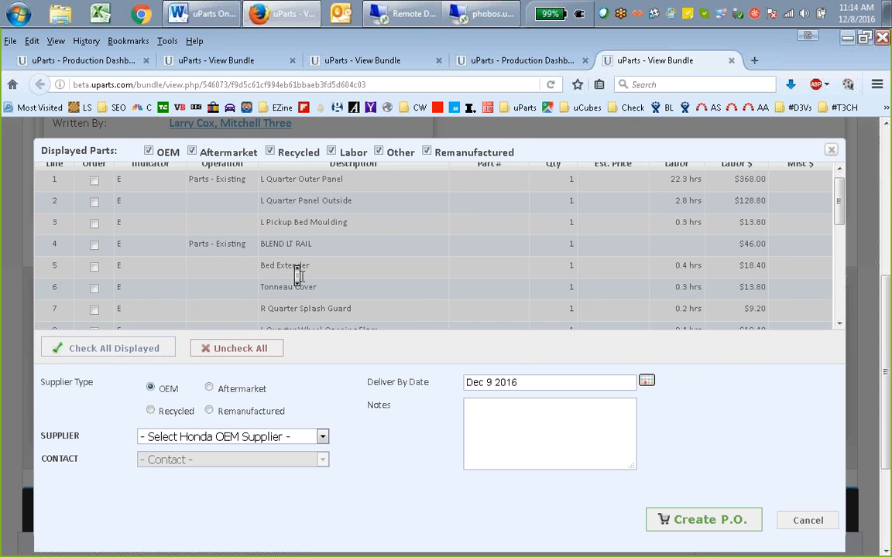
pyautogui.scroll(-6, 298, 275)
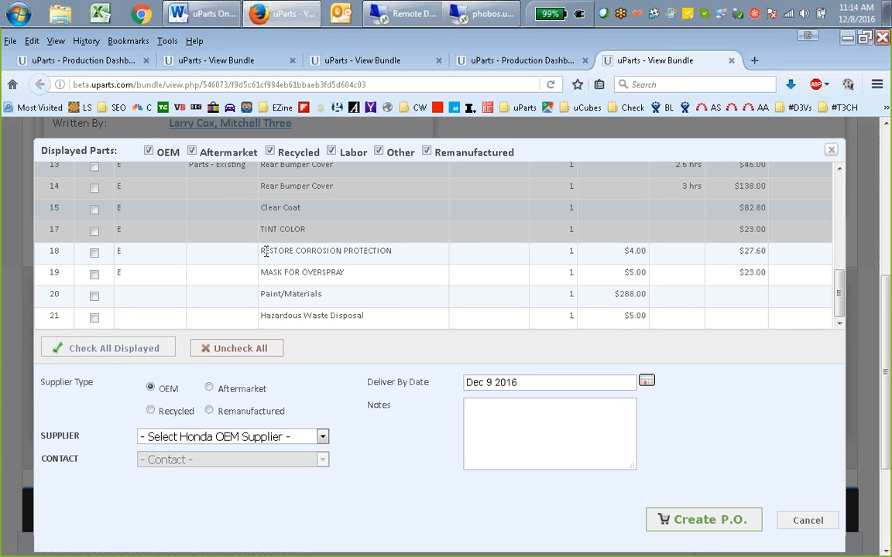
pyautogui.moveTo(265, 250); pyautogui.dragTo(412, 259)
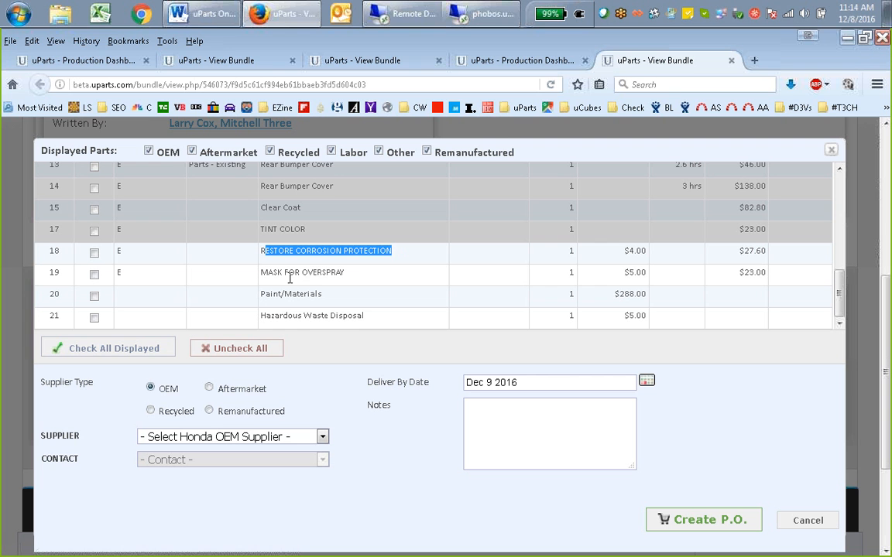
pyautogui.moveTo(261, 273); pyautogui.dragTo(379, 274)
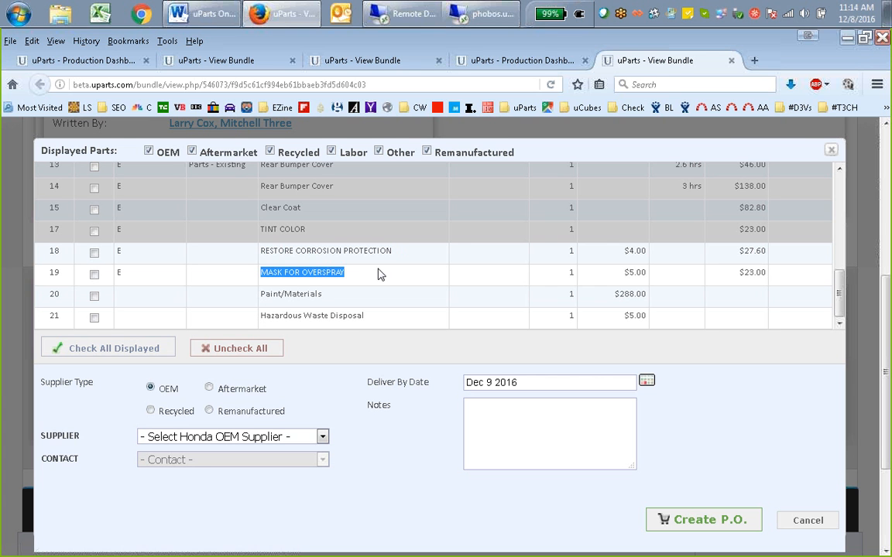
pyautogui.moveTo(260, 294); pyautogui.dragTo(325, 295)
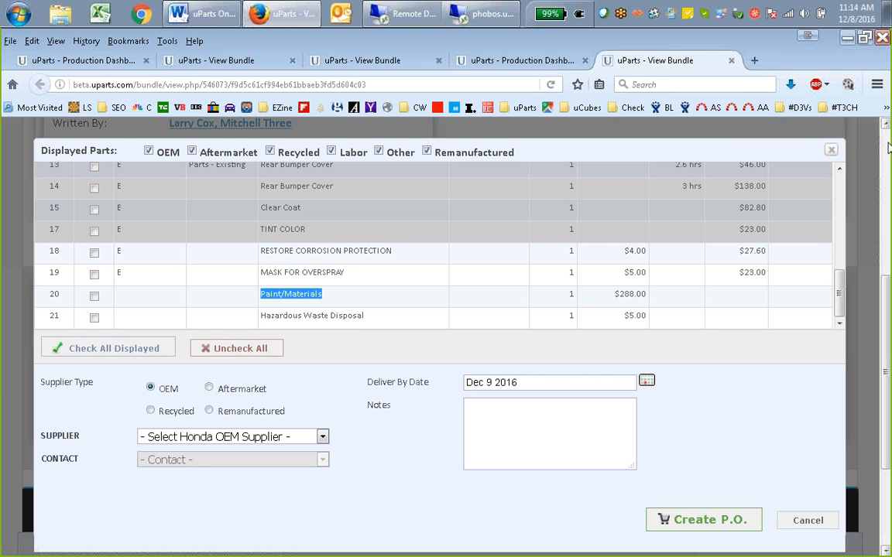
pyautogui.click(830, 149)
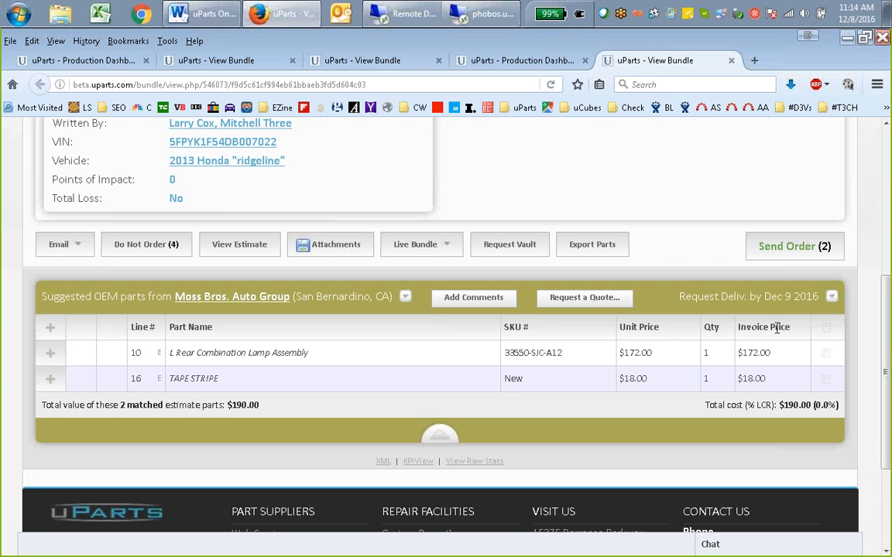
pyautogui.scroll(3, 703, 236)
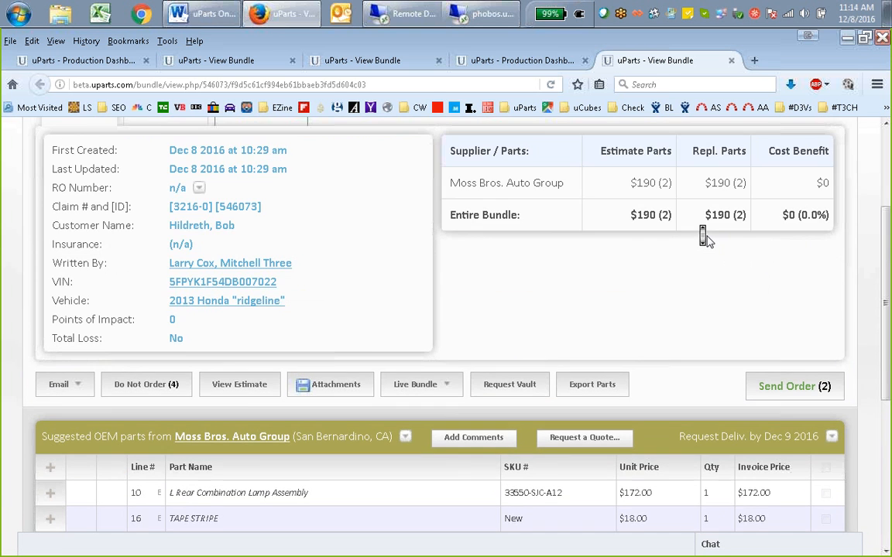
pyautogui.scroll(2, 703, 236)
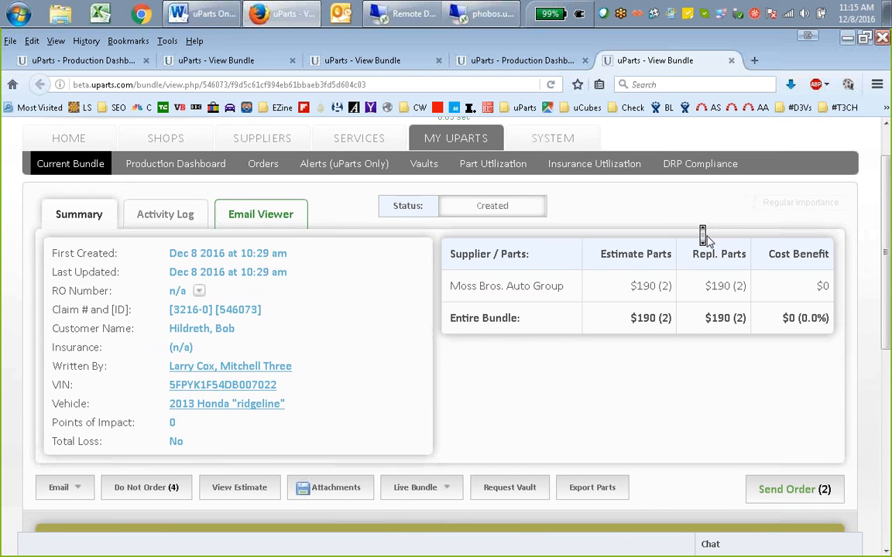
pyautogui.scroll(-4, 707, 242)
pyautogui.scroll(-1, 706, 242)
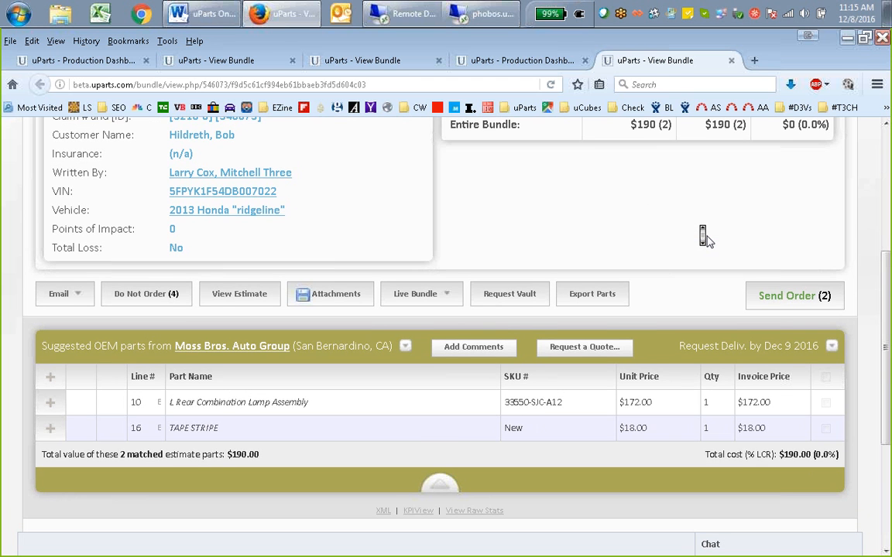
pyautogui.scroll(-2, 707, 240)
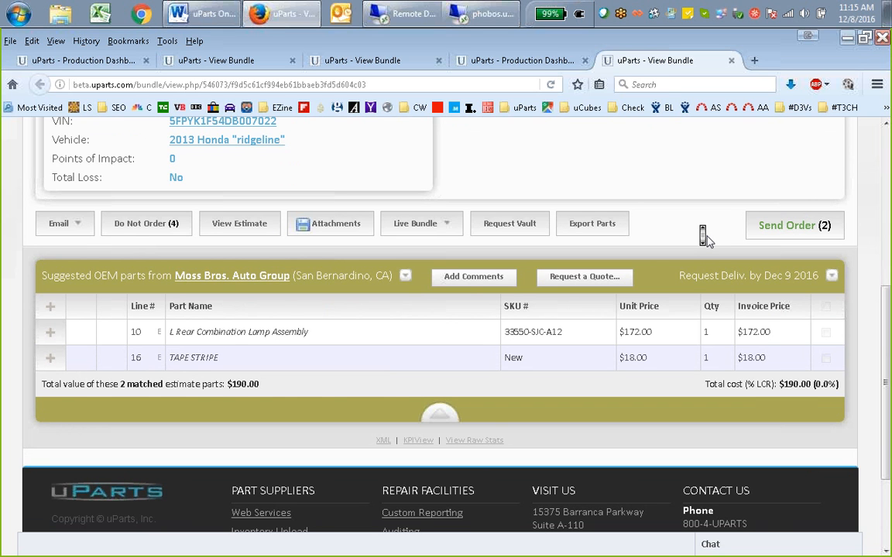
pyautogui.scroll(3, 707, 239)
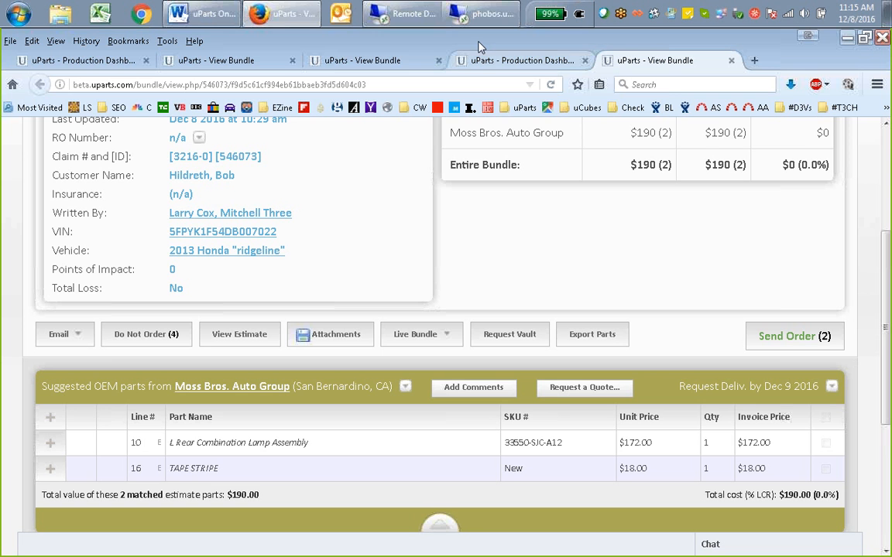
# Switch to the phobos.uparts.com remote desktop and bring up the open estimate in Mitchell's ULTRAMATE
pyautogui.click(470, 14)
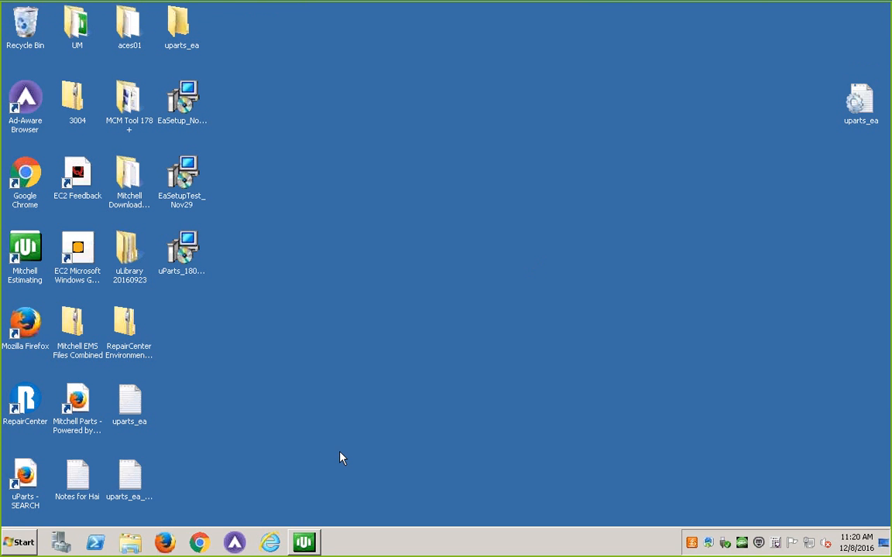
pyautogui.click(304, 542)
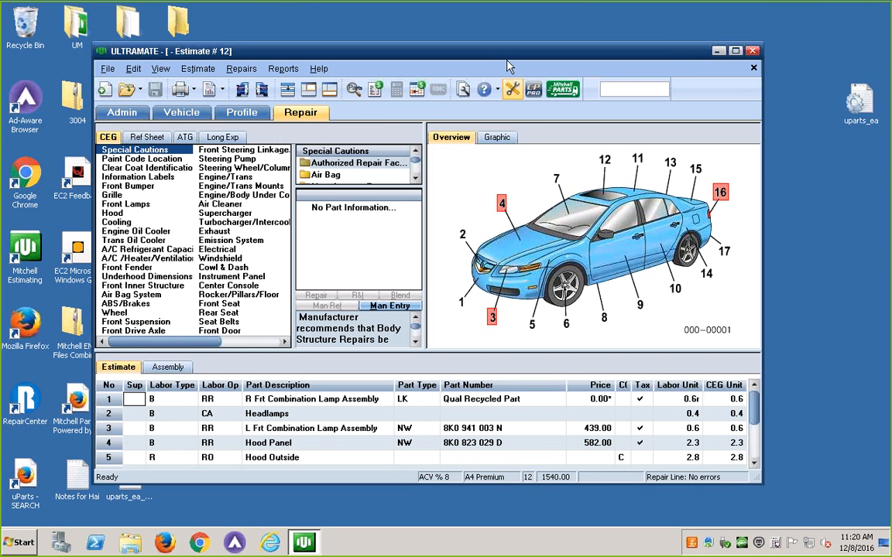
# Open the estimate's Mitchell Parts order, review the parts listed under Beverly Hills Audi Porsche, and close it without sending the order
pyautogui.moveTo(499, 53); pyautogui.dragTo(532, 53)
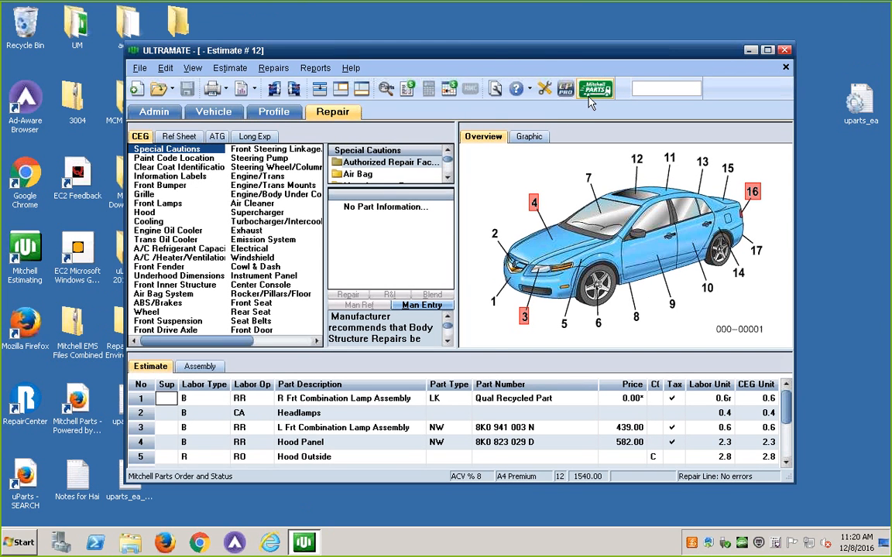
pyautogui.click(589, 99)
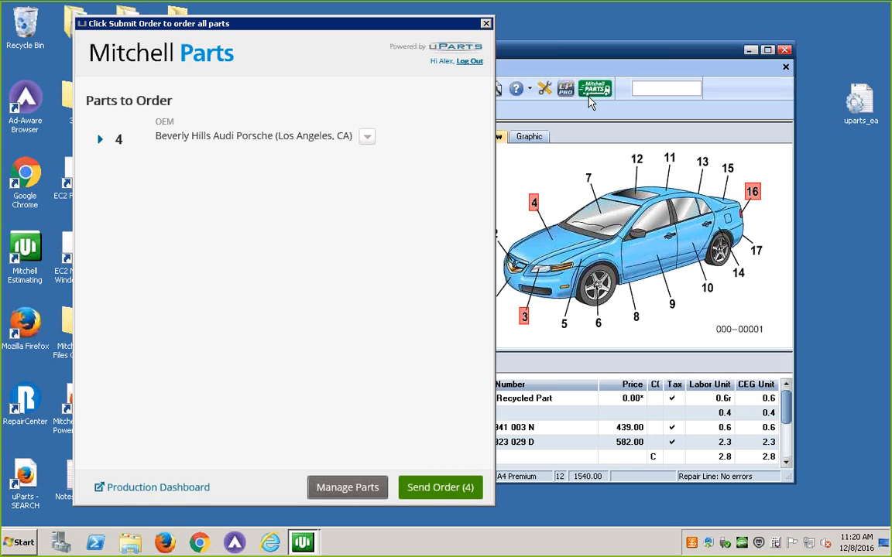
pyautogui.click(100, 141)
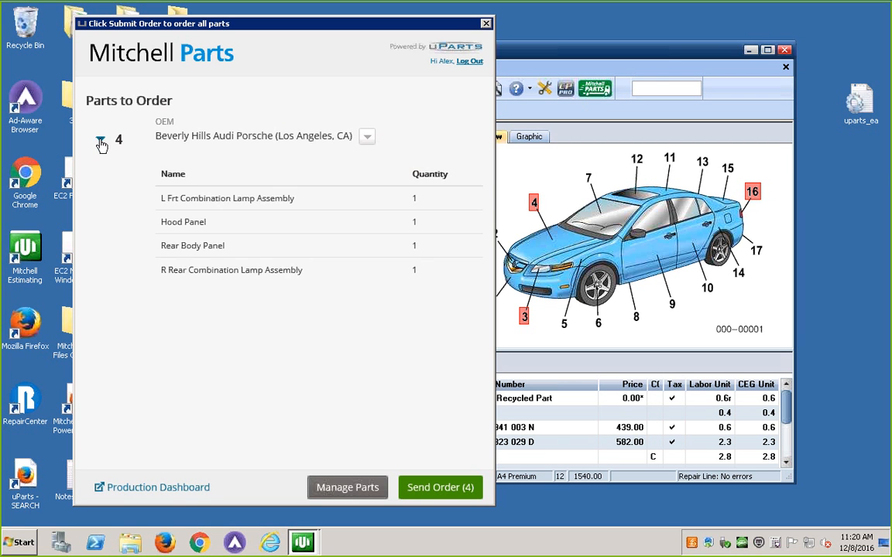
pyautogui.click(100, 141)
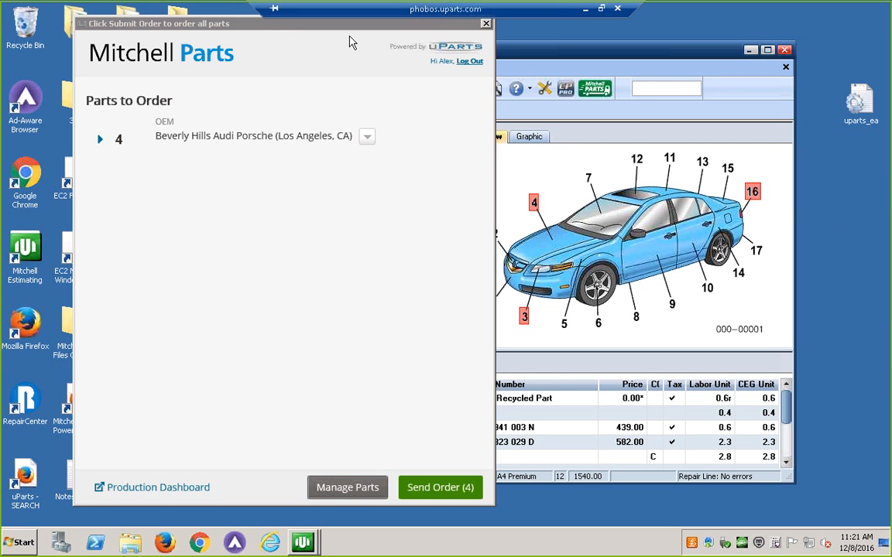
pyautogui.moveTo(278, 30); pyautogui.dragTo(281, 37)
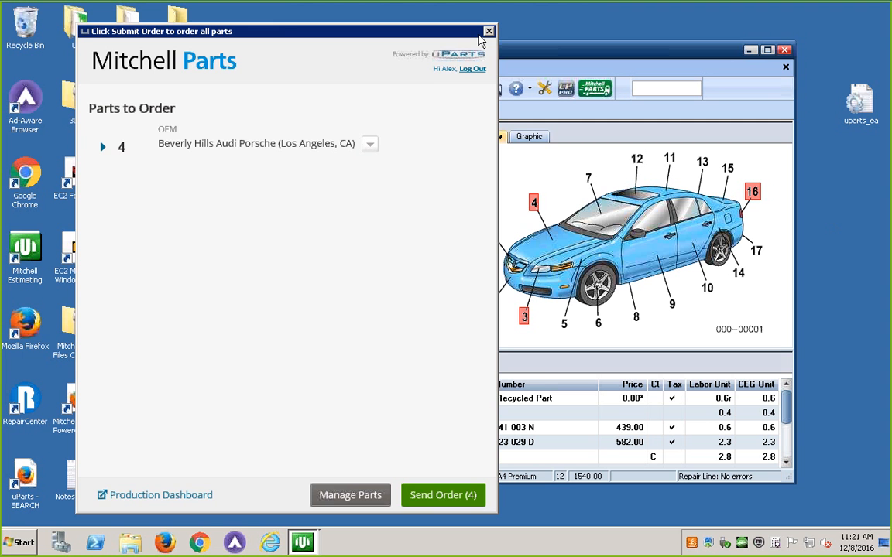
pyautogui.click(489, 32)
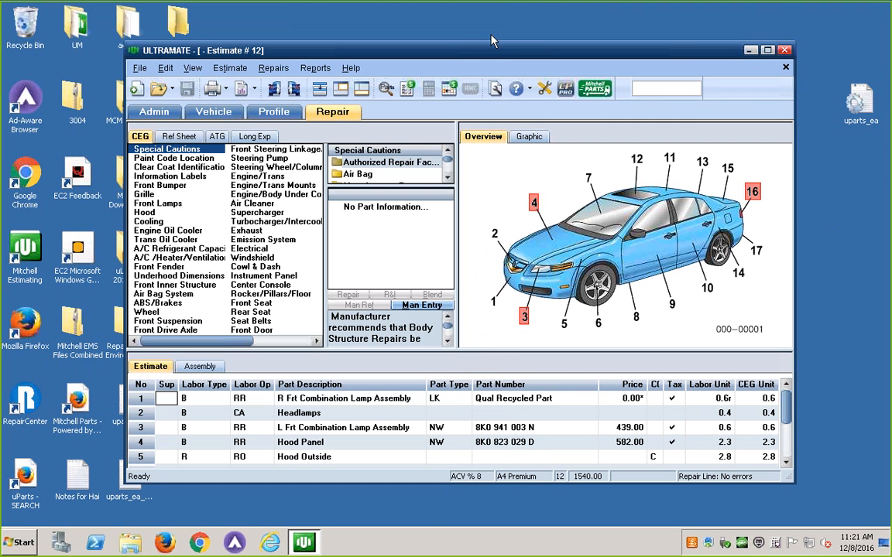
# Look over the estimate's repair lines, then leave the remote desktop and return to the uParts bundle in Firefox
pyautogui.click(664, 90)
pyautogui.moveTo(543, 45); pyautogui.dragTo(589, 58)
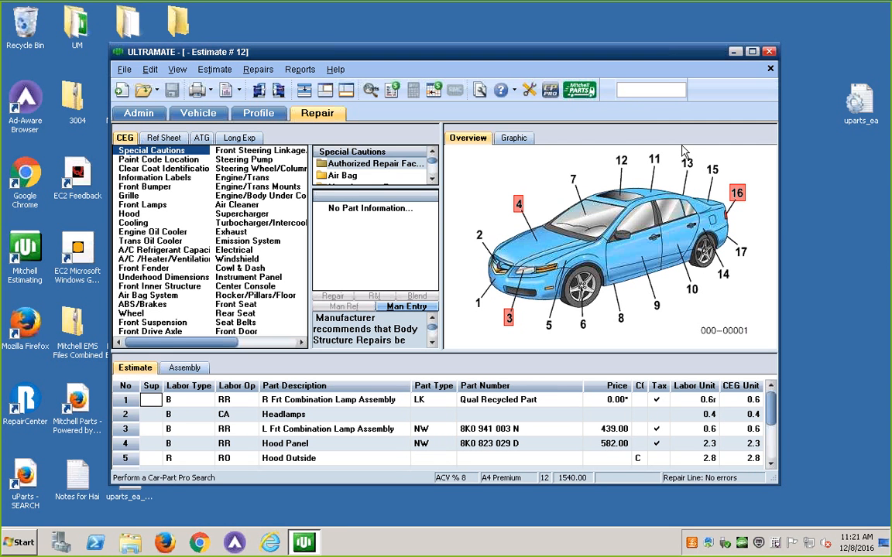
pyautogui.click(772, 455)
pyautogui.click(774, 405)
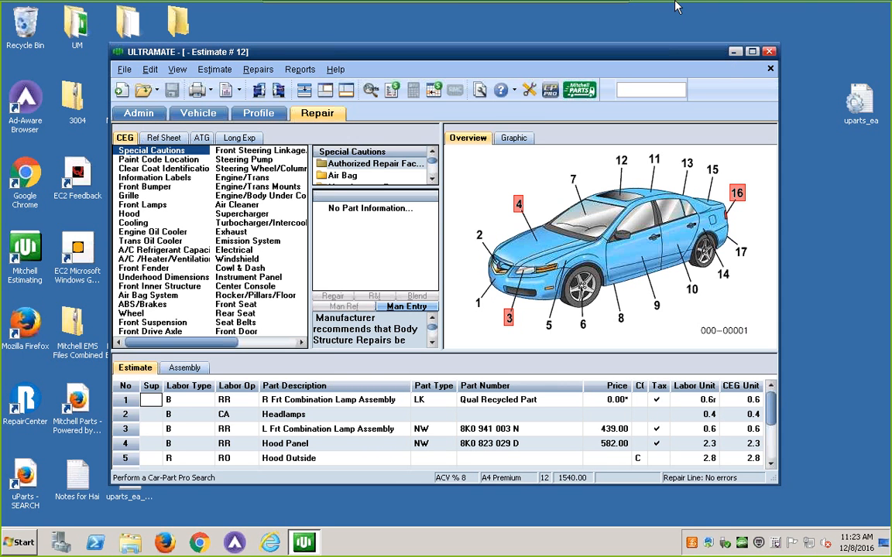
pyautogui.click(593, 11)
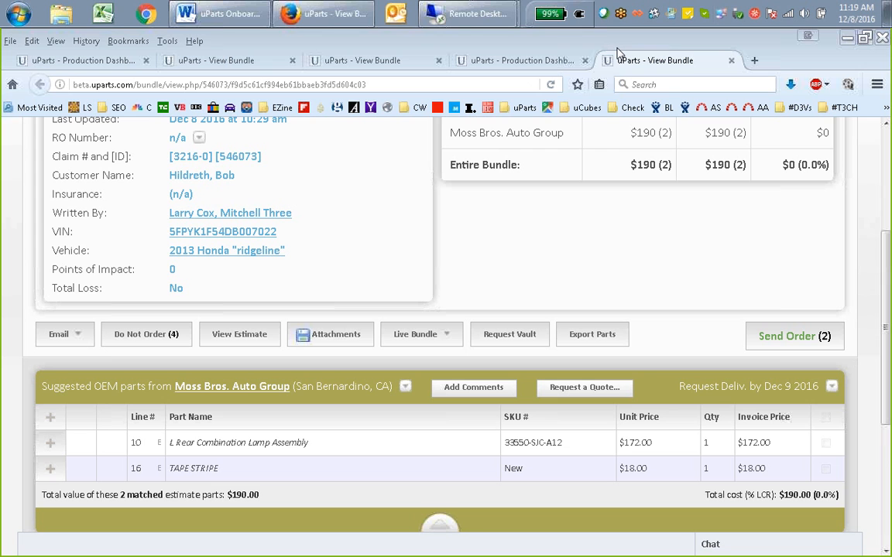